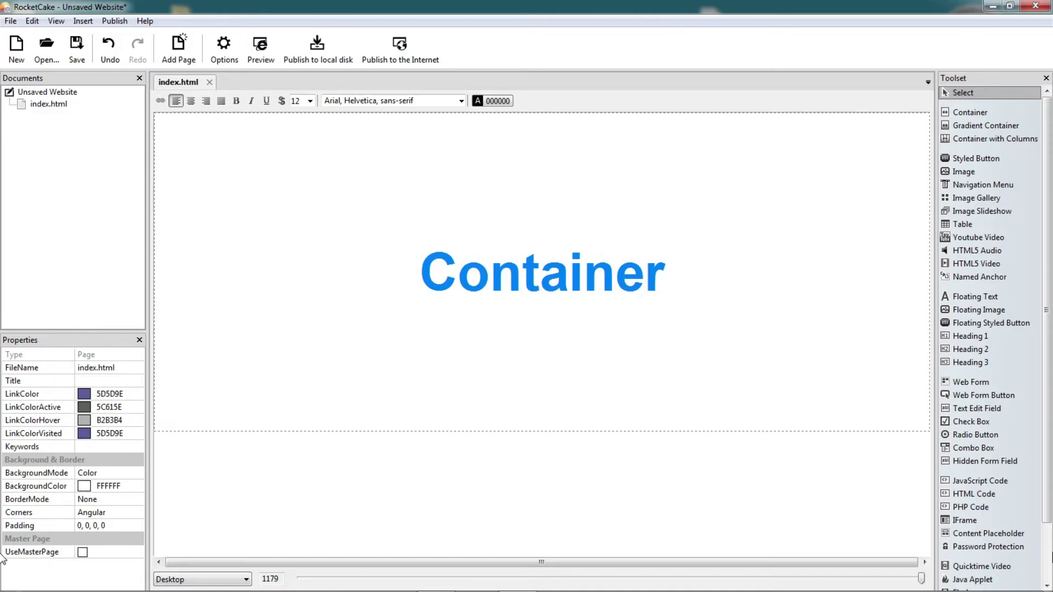
Delete the existing large container and insert a new empty container on the index.html page
left_click(845, 282)
key("Delete")
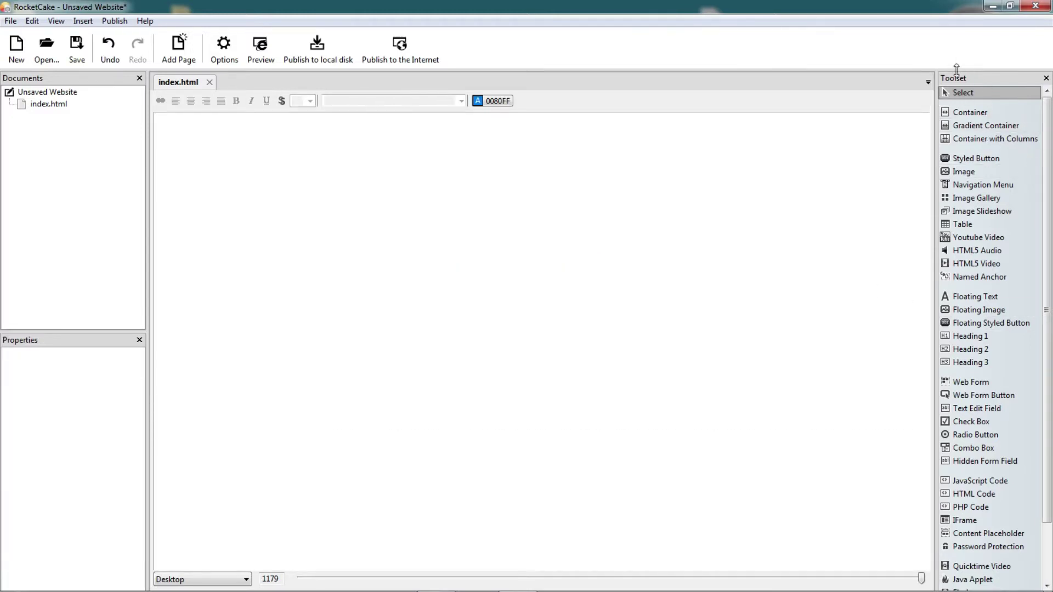
left_click(965, 111)
left_click(341, 204)
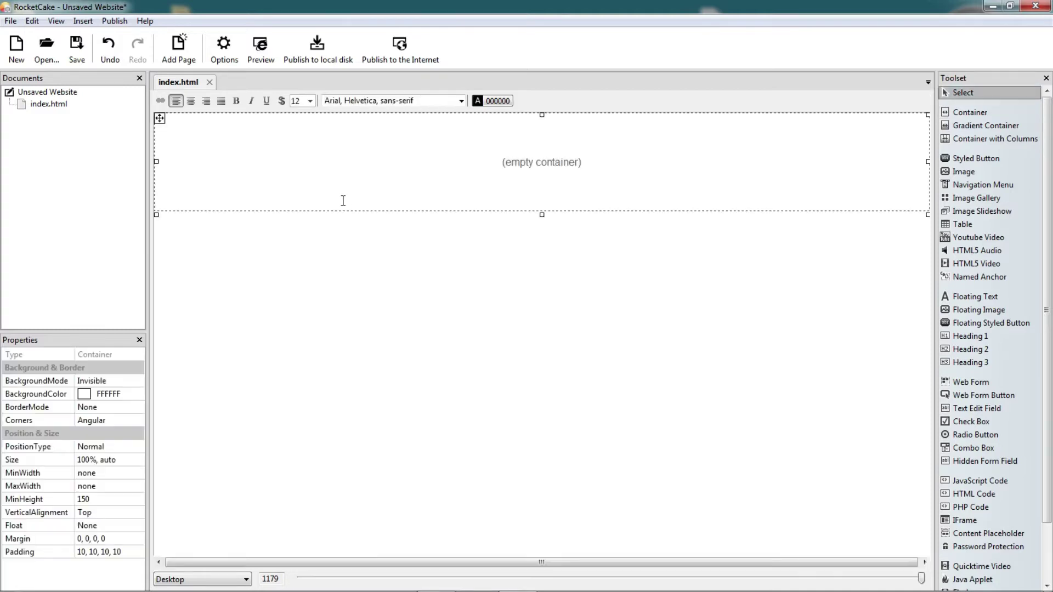
Select the new container, check its Size property and enlarge the area that lists its properties
left_click(432, 289)
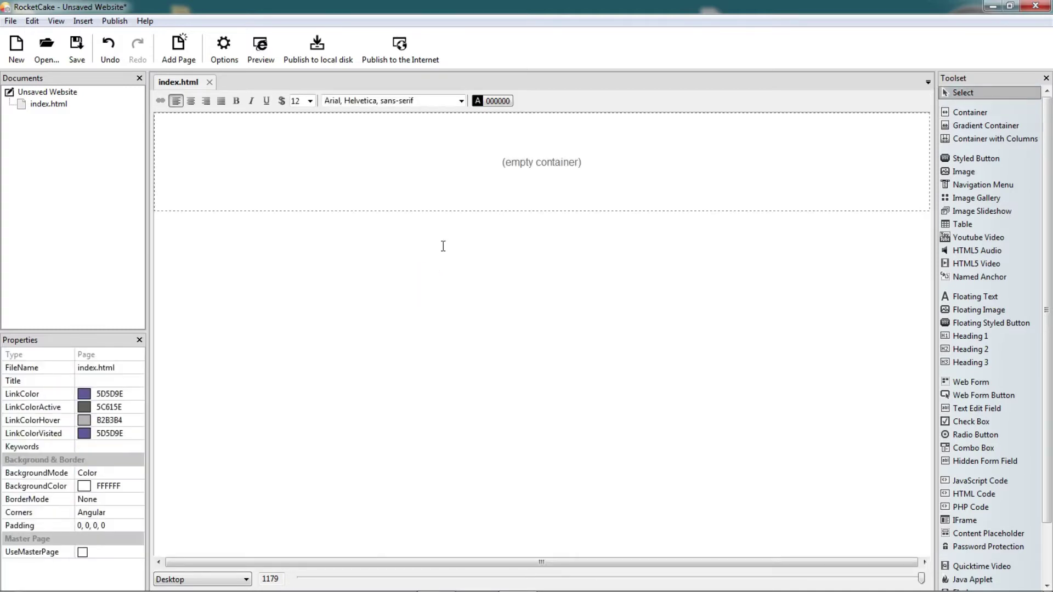
left_click(455, 193)
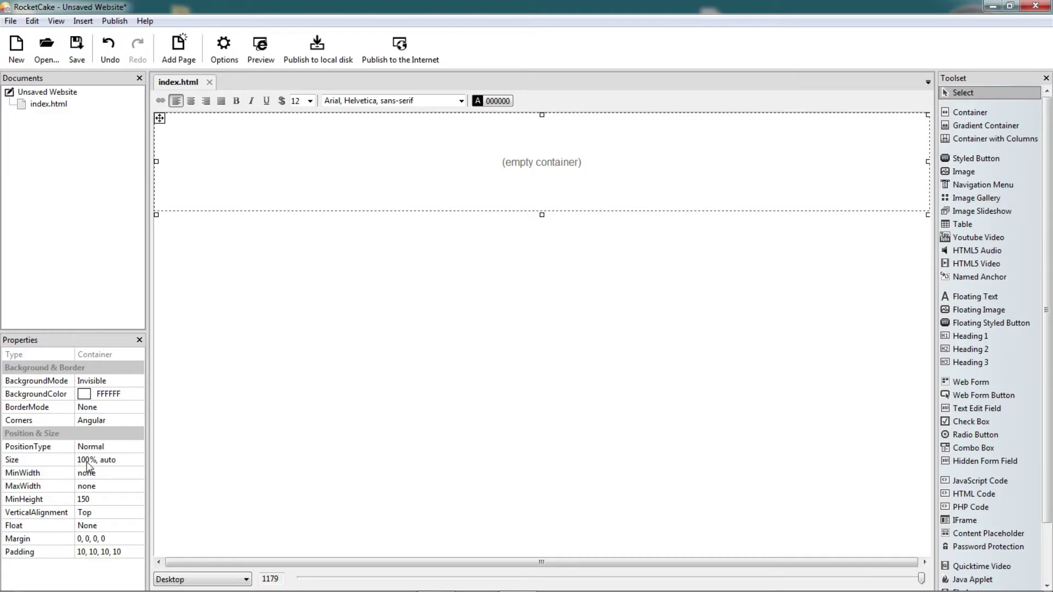
left_click(119, 459)
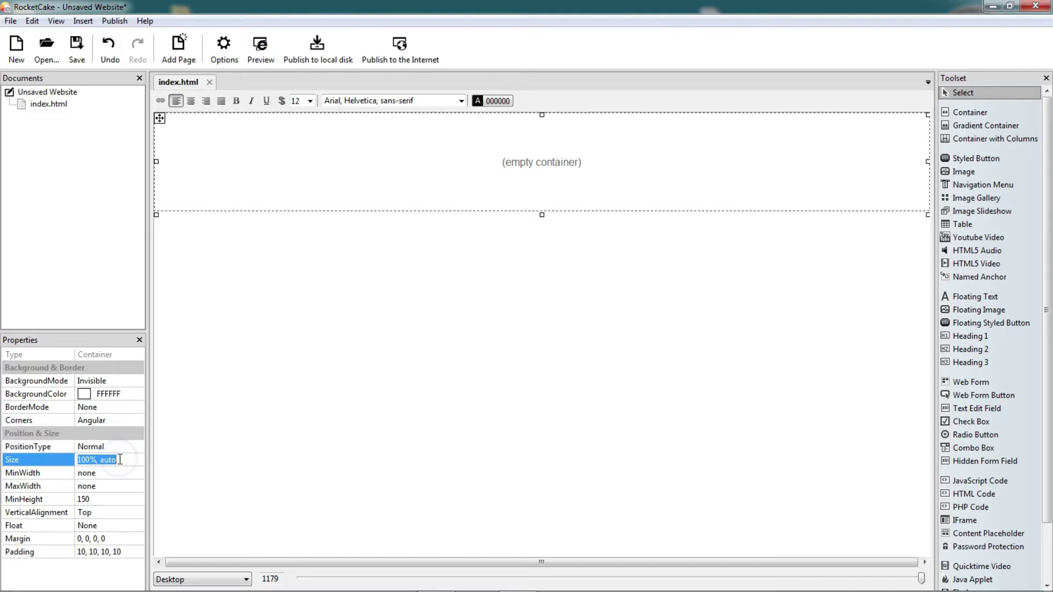
left_click(65, 373)
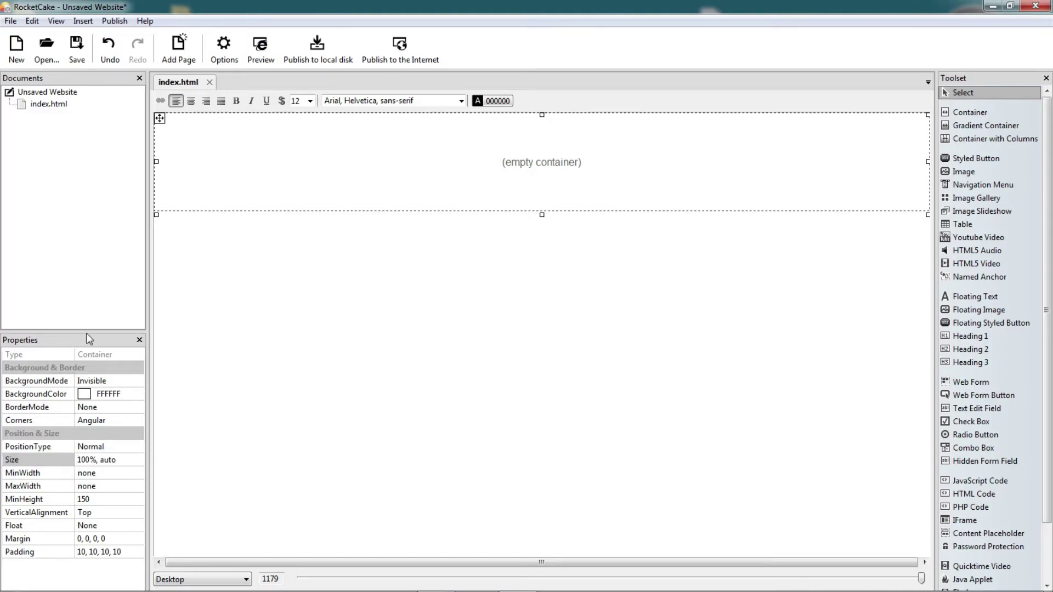
left_click_drag(85, 332, 94, 275)
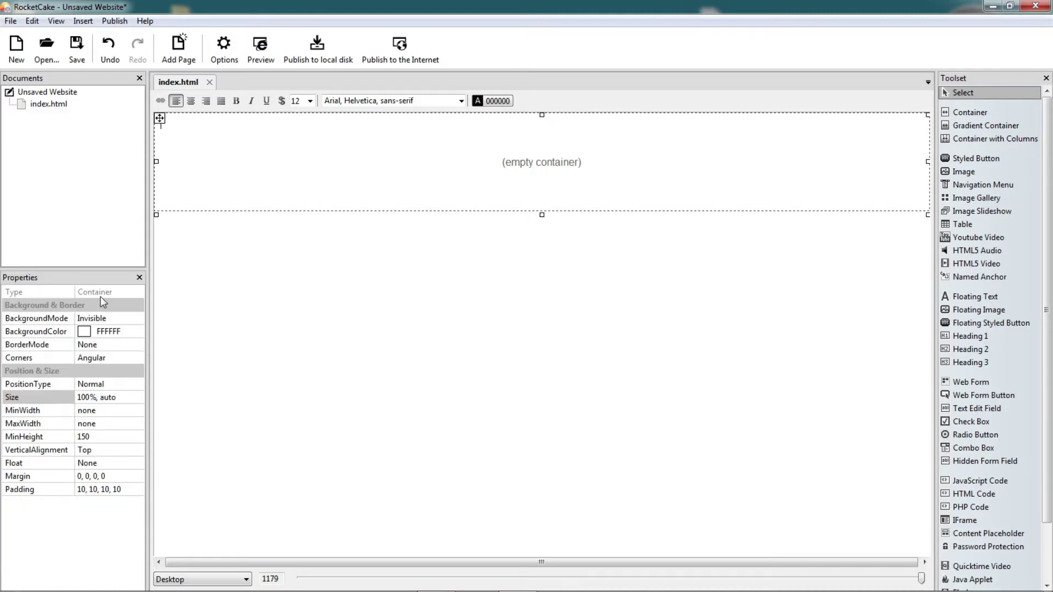
Review the available background modes for the container, leaving the mode at Invisible
left_click(134, 320)
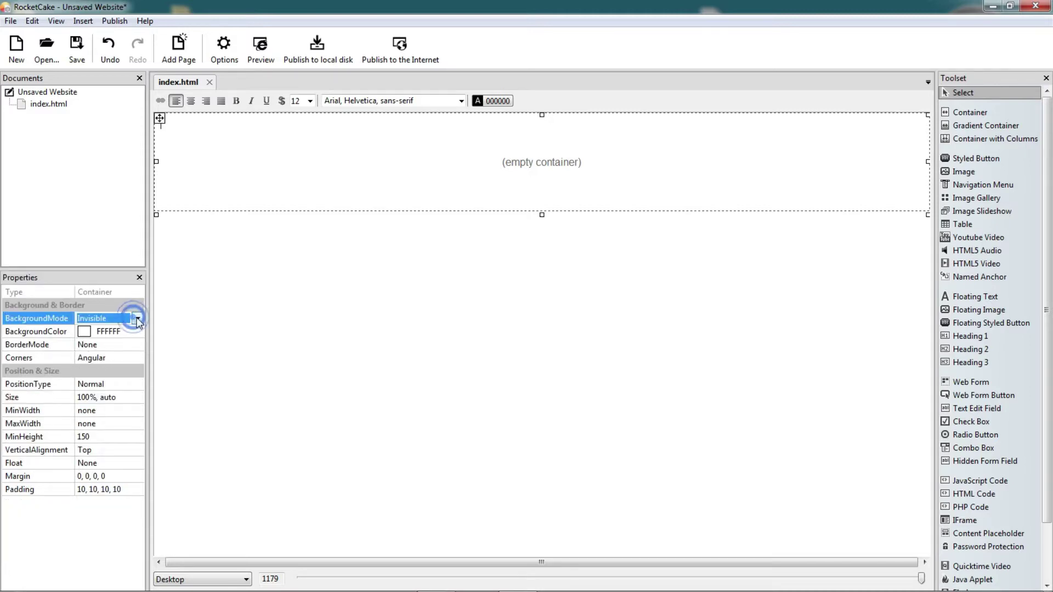
left_click(137, 320)
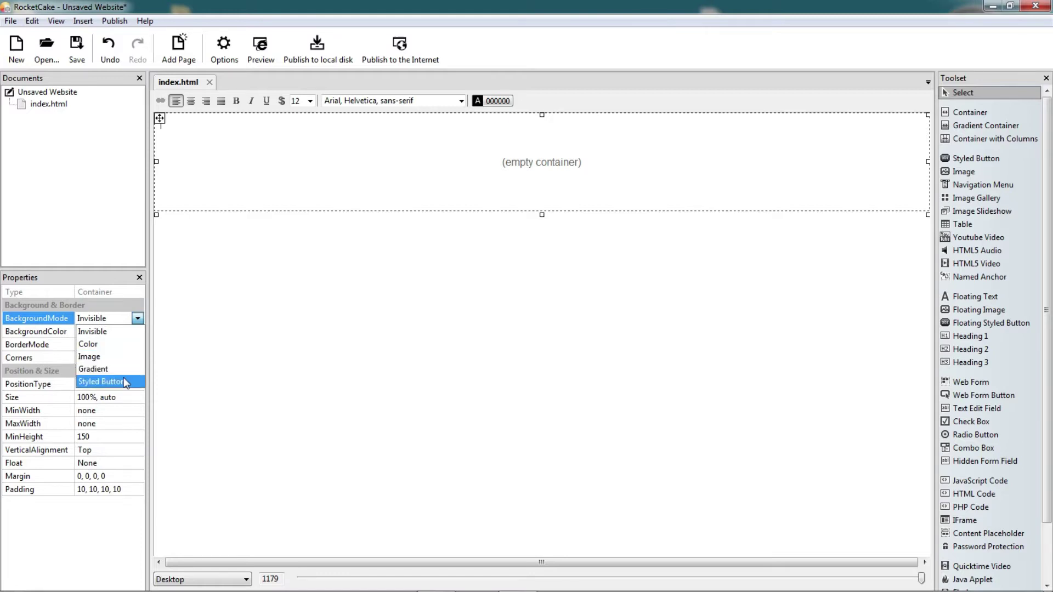
left_click(138, 331)
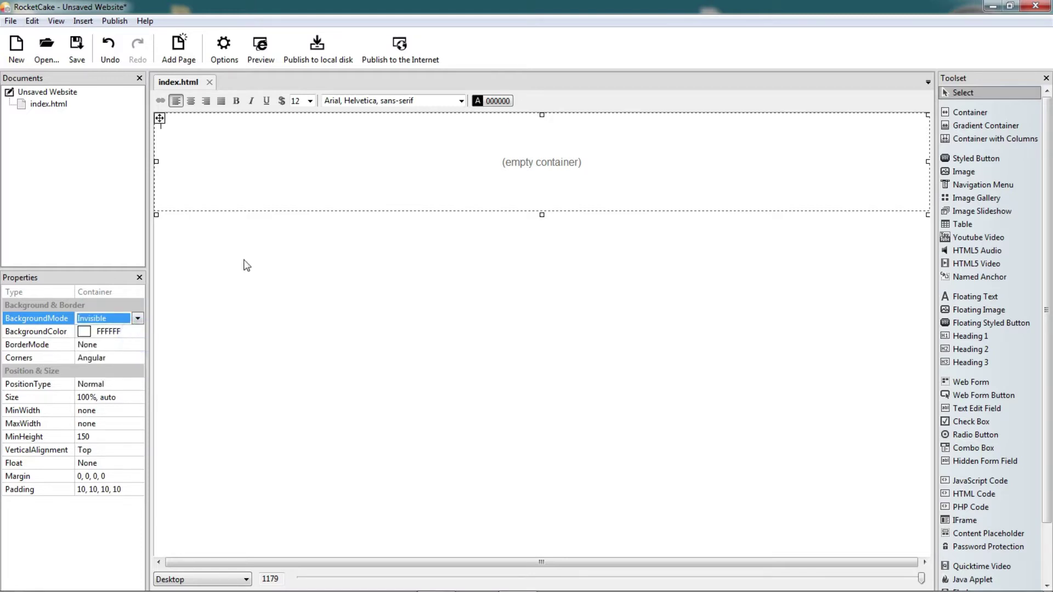
left_click(581, 160)
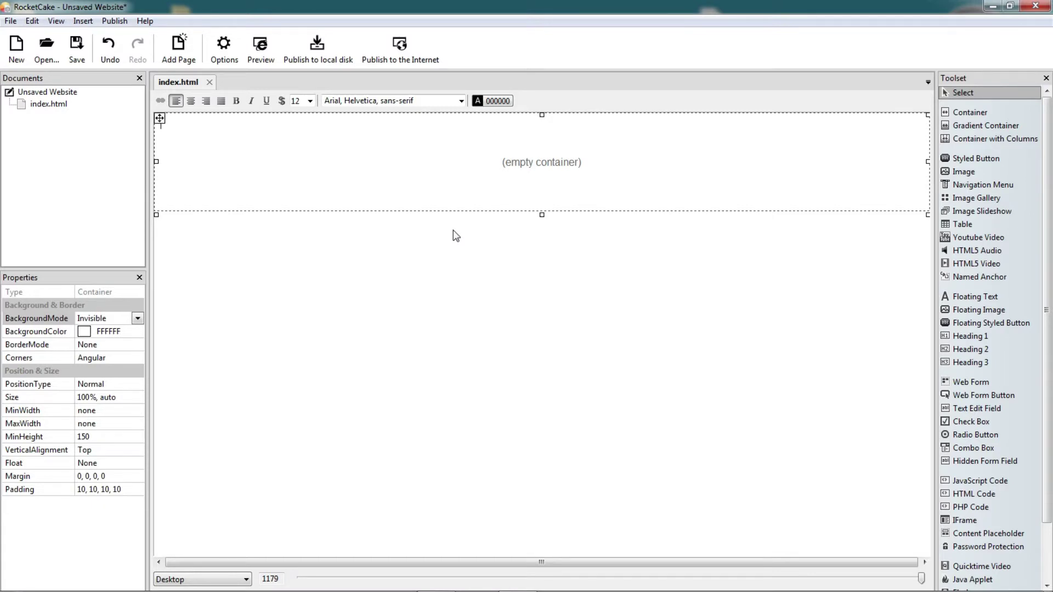
Select the index.html page, keep its background mode at Color and set its background color to blue, 0080C0
left_click(59, 92)
left_click(60, 104)
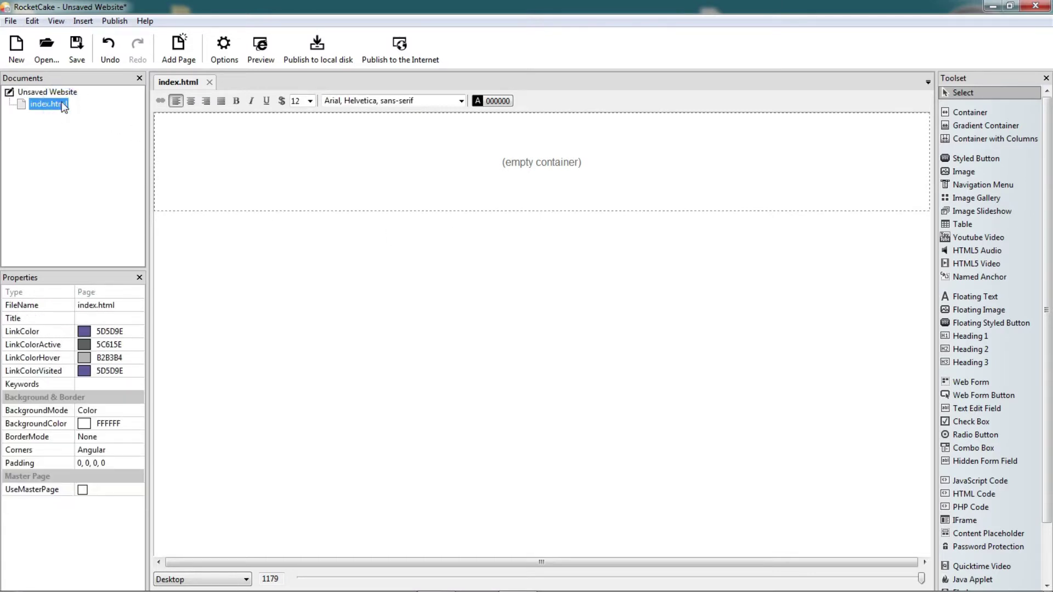
left_click(133, 416)
left_click(136, 411)
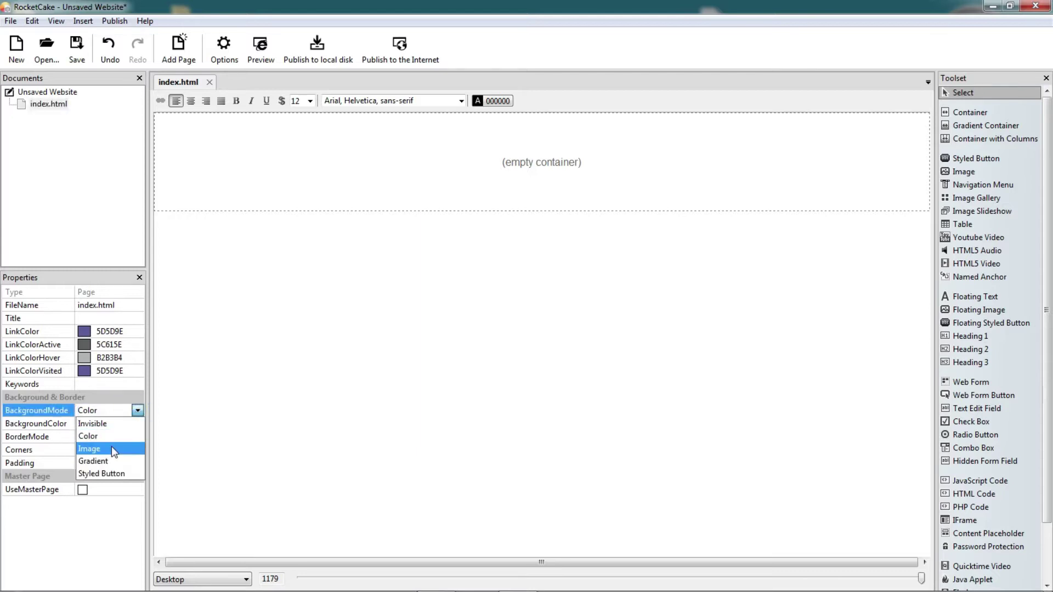
left_click(116, 439)
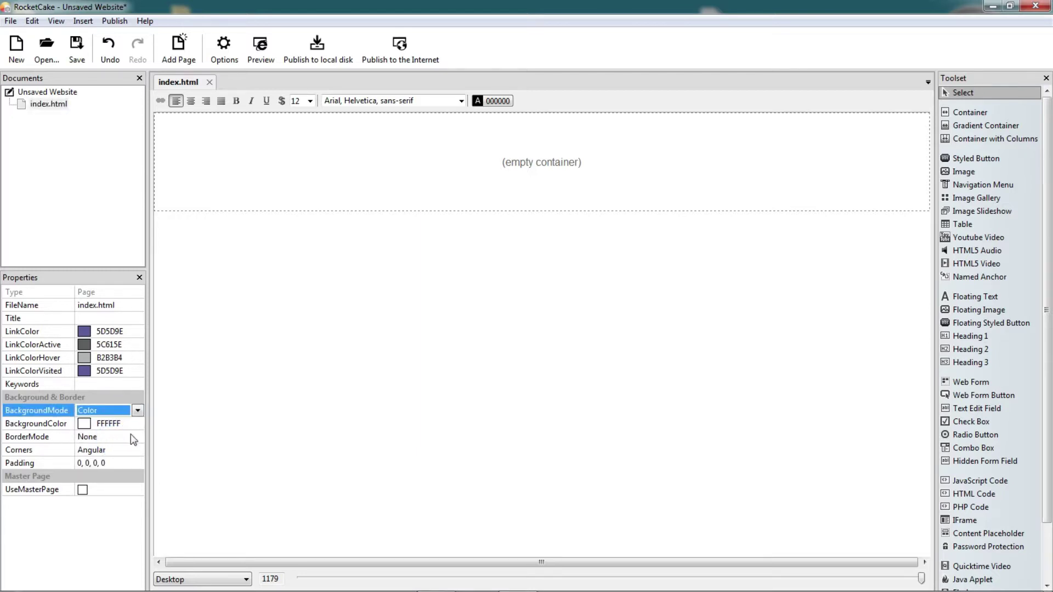
left_click(137, 424)
left_click(137, 425)
left_click(158, 363)
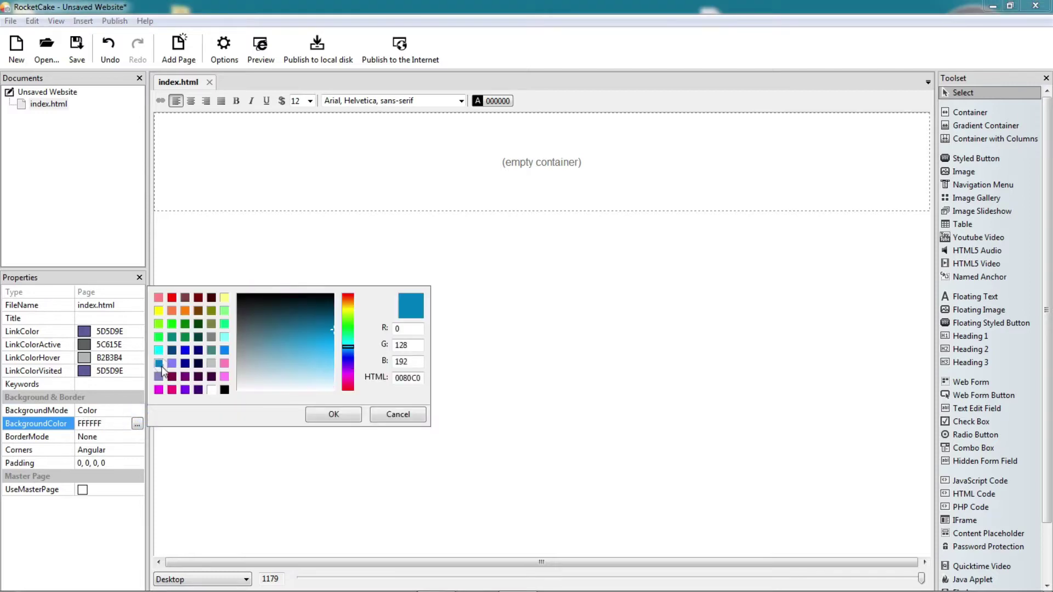
left_click(326, 418)
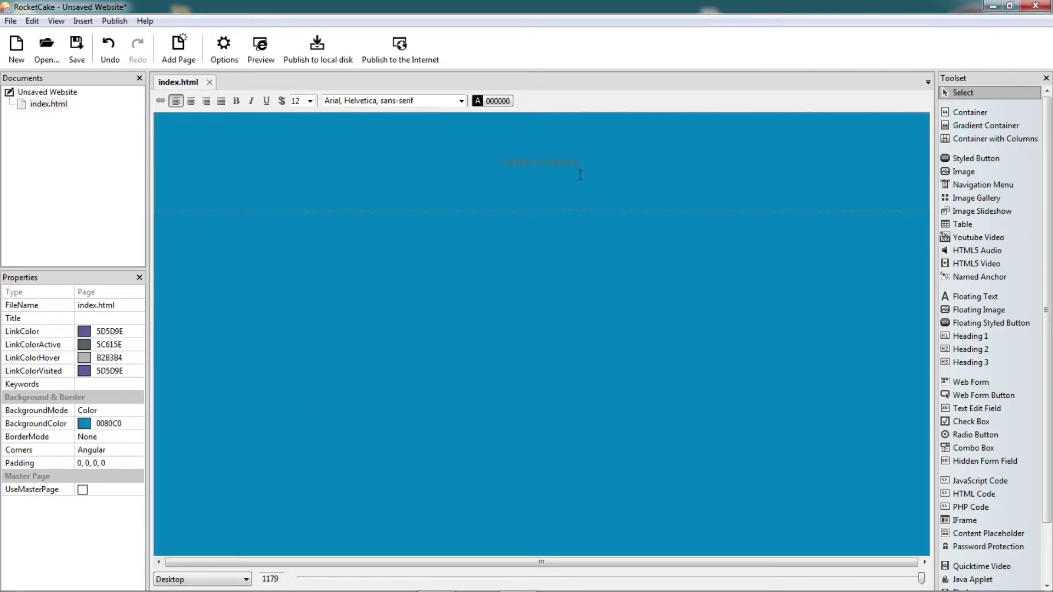
Set the container's background mode to Color
left_click(483, 154)
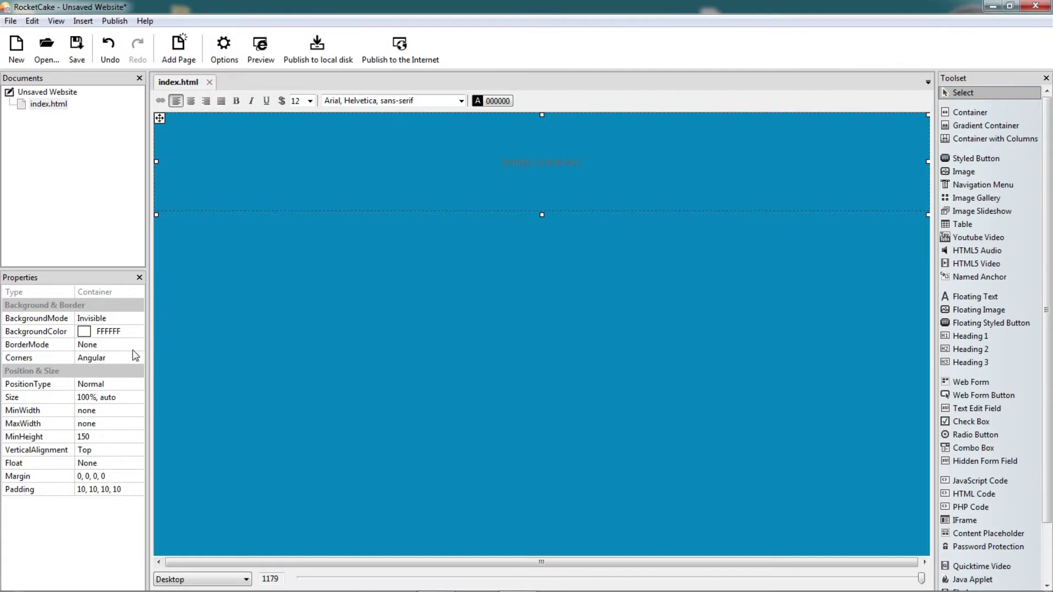
left_click(133, 322)
left_click(137, 319)
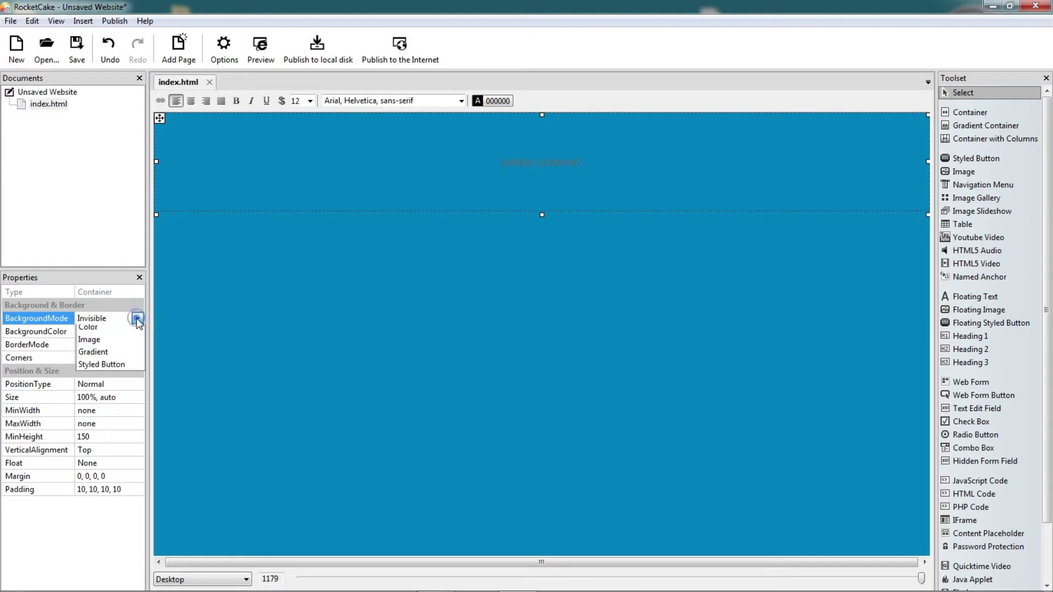
left_click(125, 346)
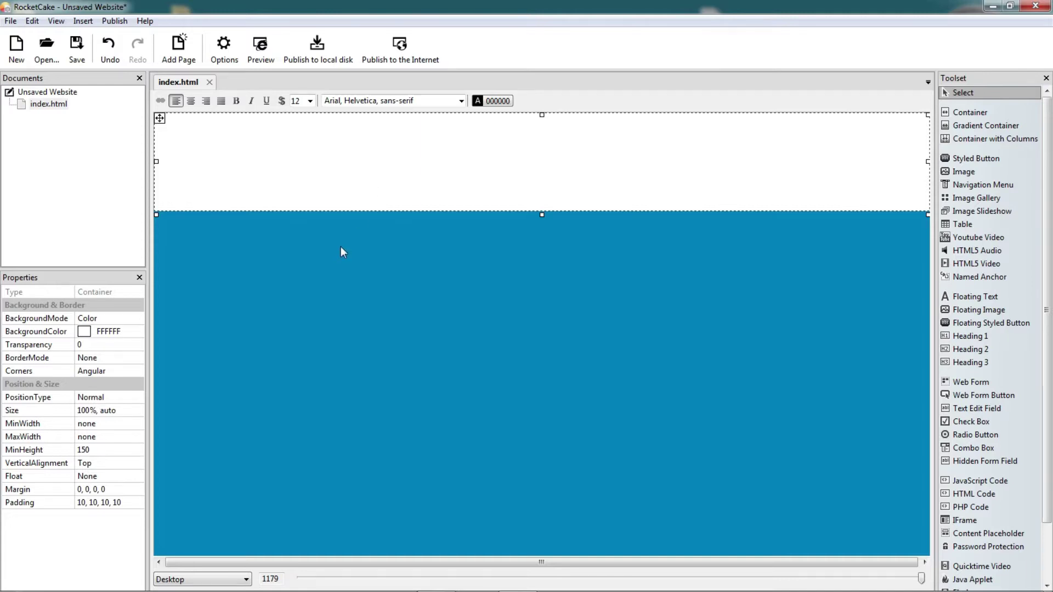
Try transparency values of 10, 30 and 50 on the container's background
left_click(138, 345)
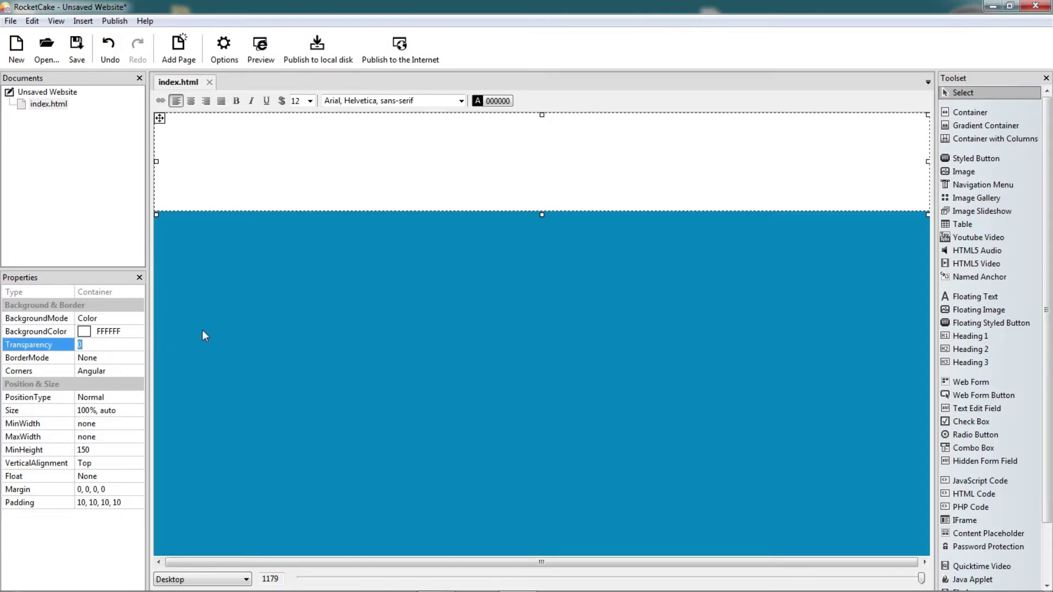
type("10")
key("Return")
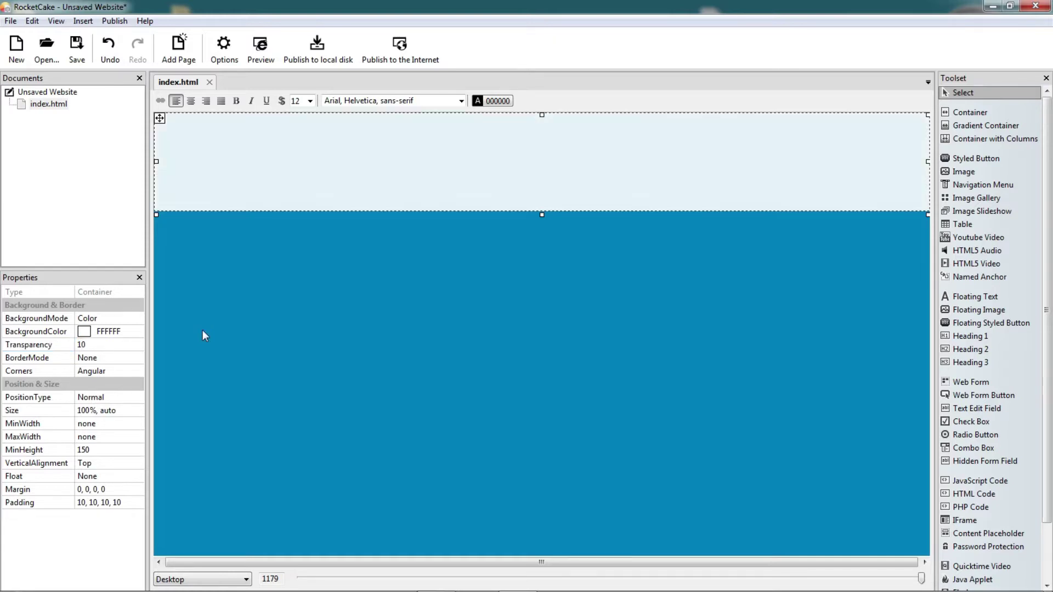
left_click(131, 344)
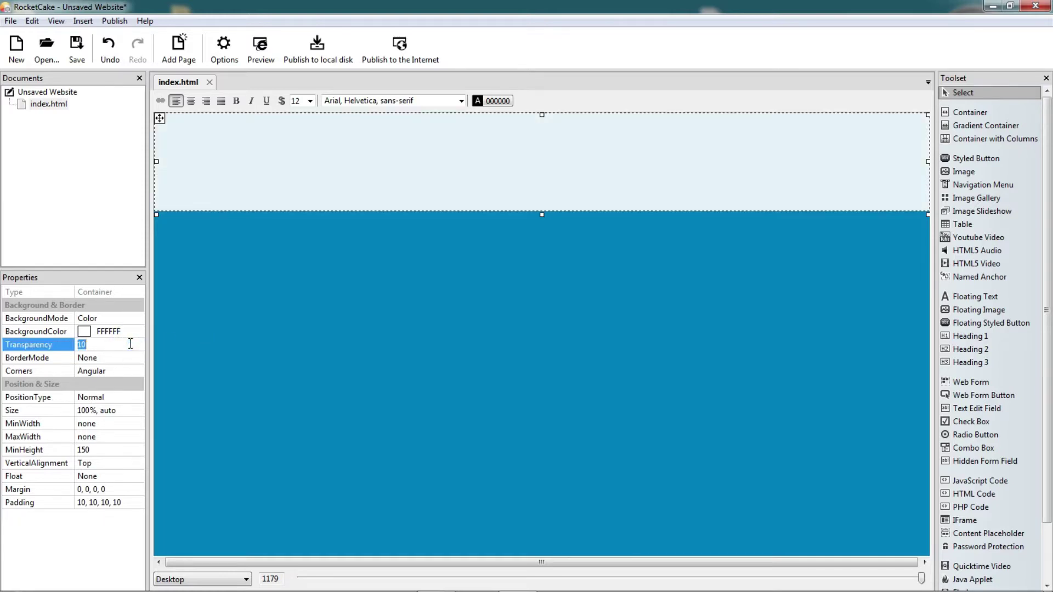
type("30")
key("Return")
left_click(130, 343)
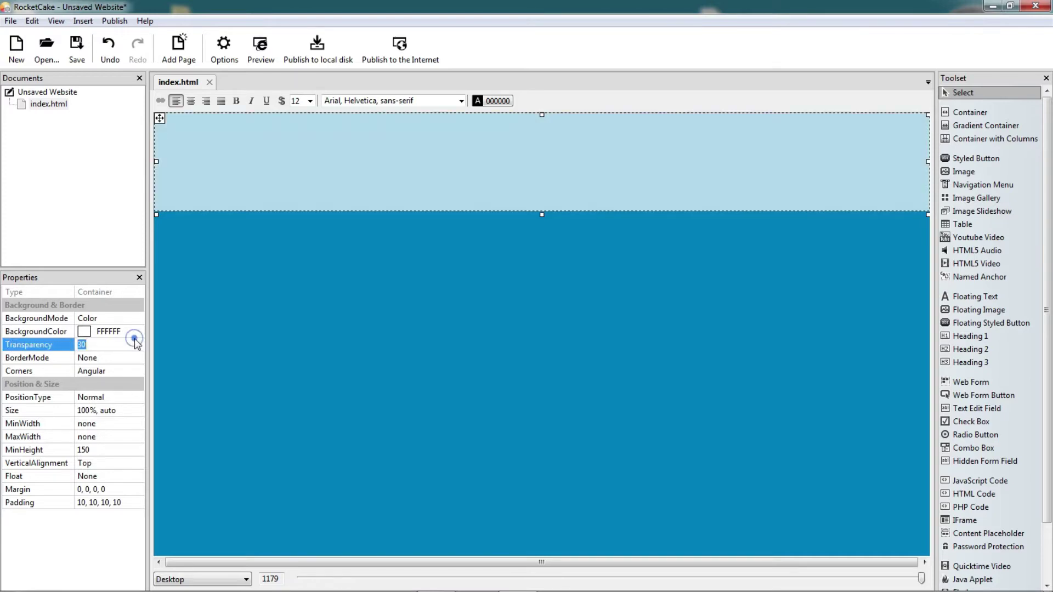
type("50")
key("Return")
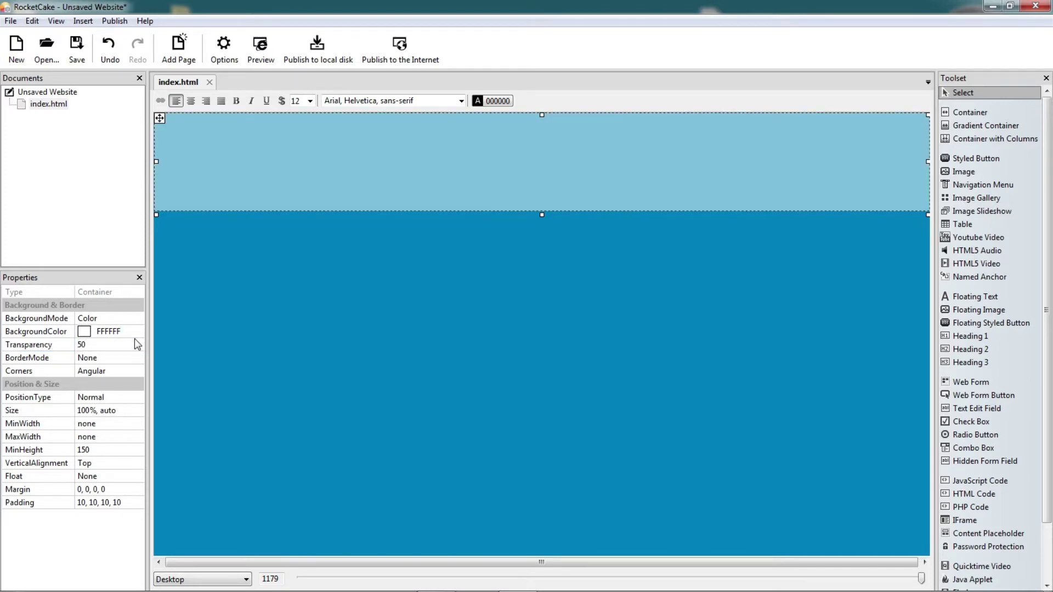
Try higher transparency values of 70, 90 and 100 on the container's background
left_click(126, 345)
type("70")
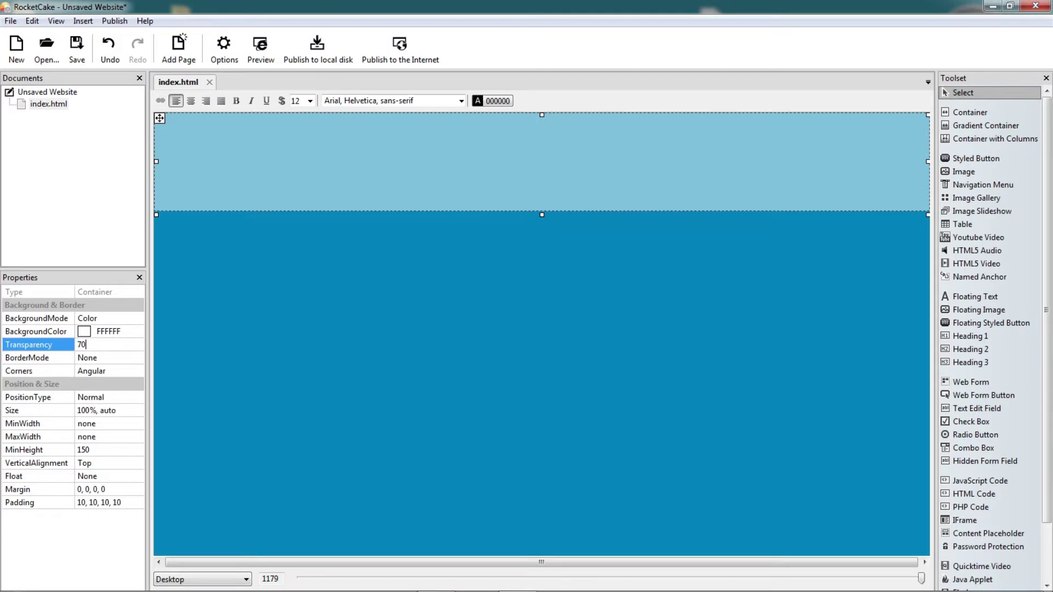
key("Return")
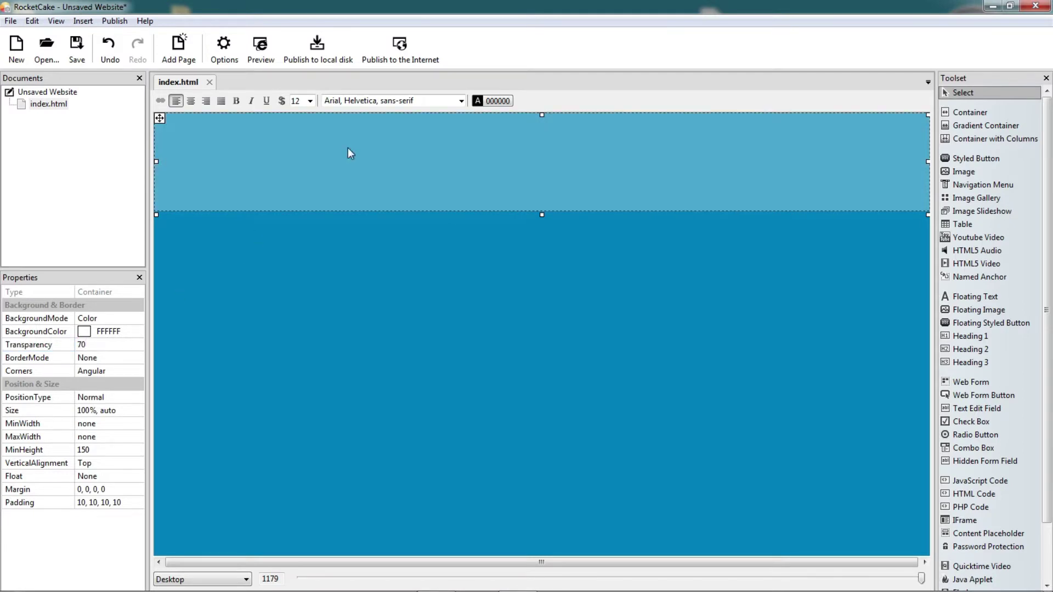
left_click(107, 344)
type("90")
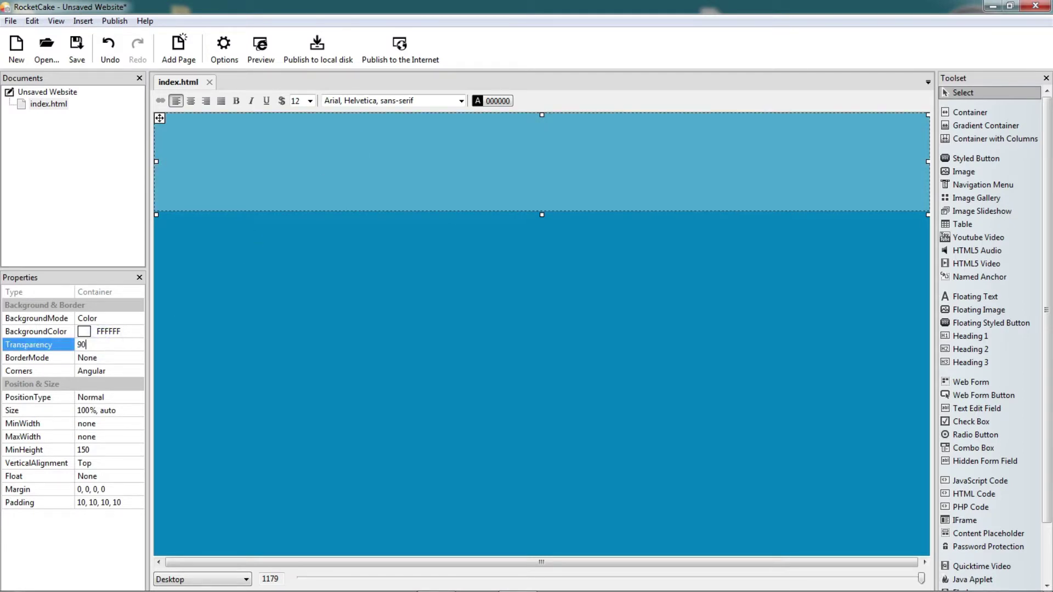
key("Return")
left_click(104, 341)
type("100")
key("Return")
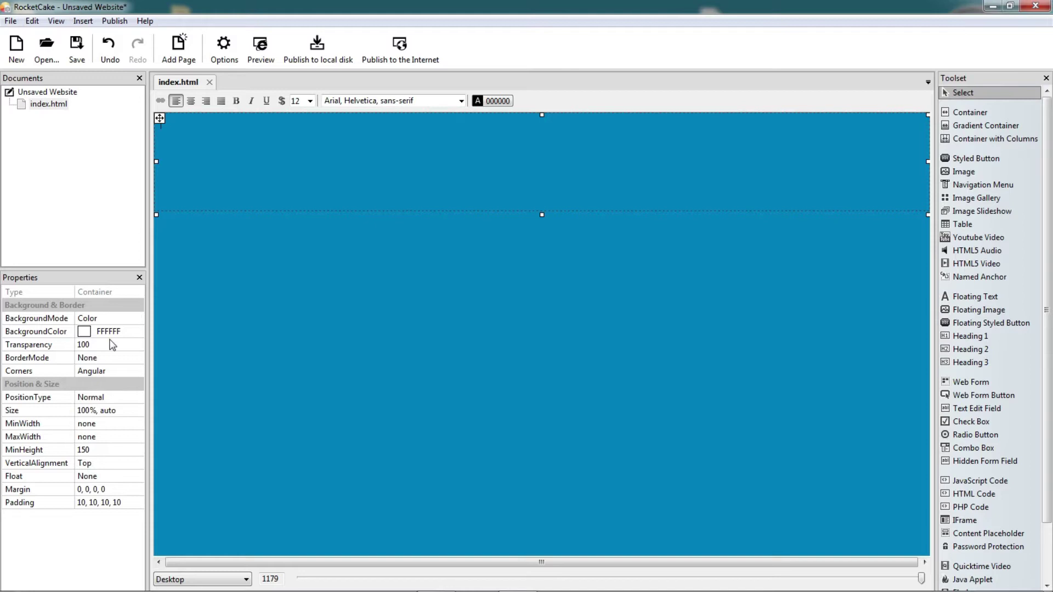
Set the container's transparency back to 0
left_click(110, 342)
type("0")
key("Return")
left_click(131, 331)
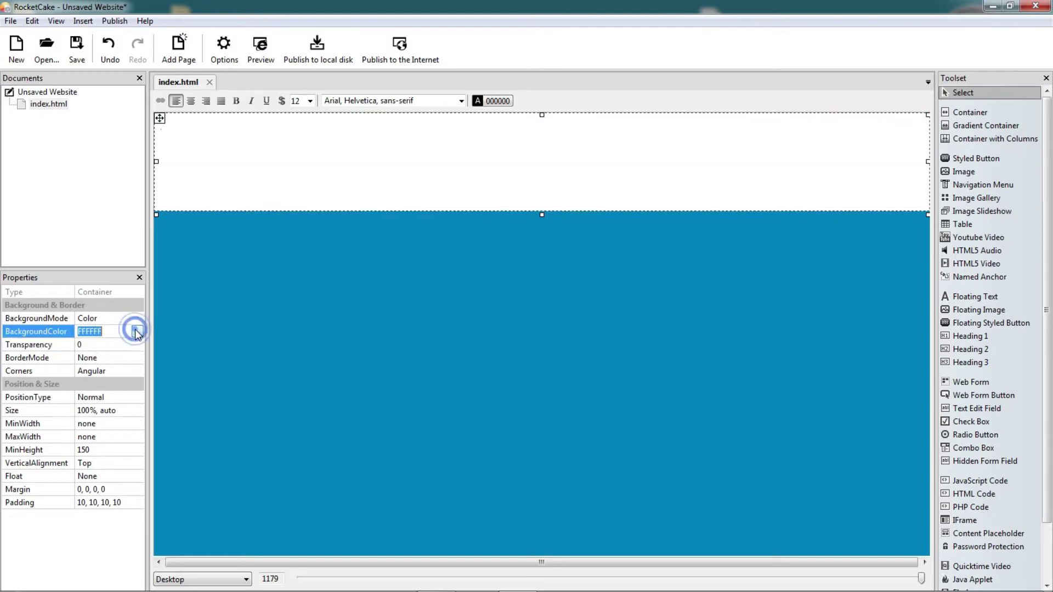
left_click(137, 331)
left_click(397, 414)
Set the page's background color to white, FFFFFF
left_click(386, 198)
left_click(137, 423)
left_click(212, 390)
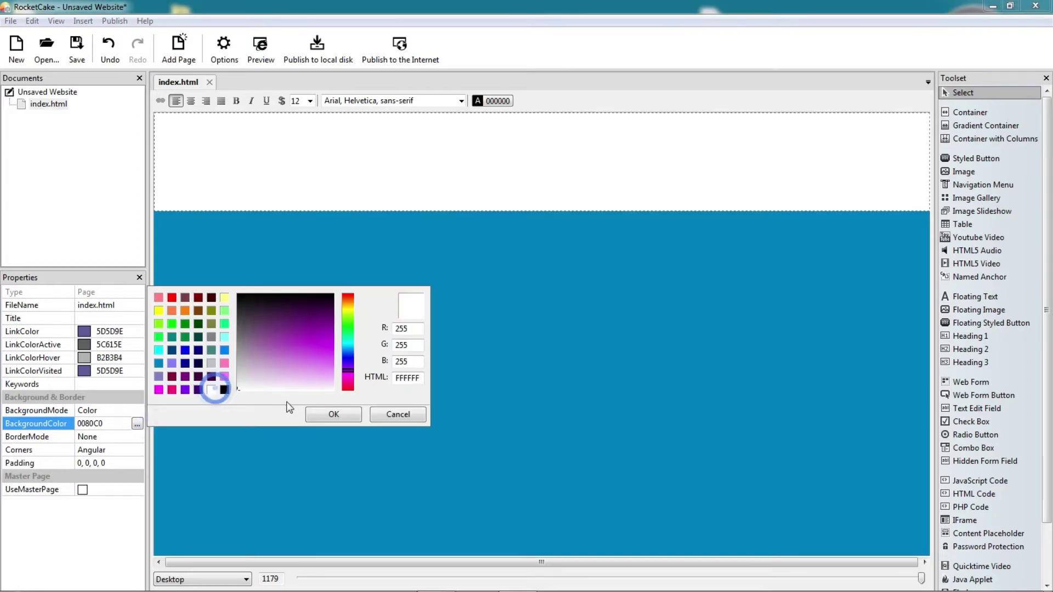
left_click(332, 414)
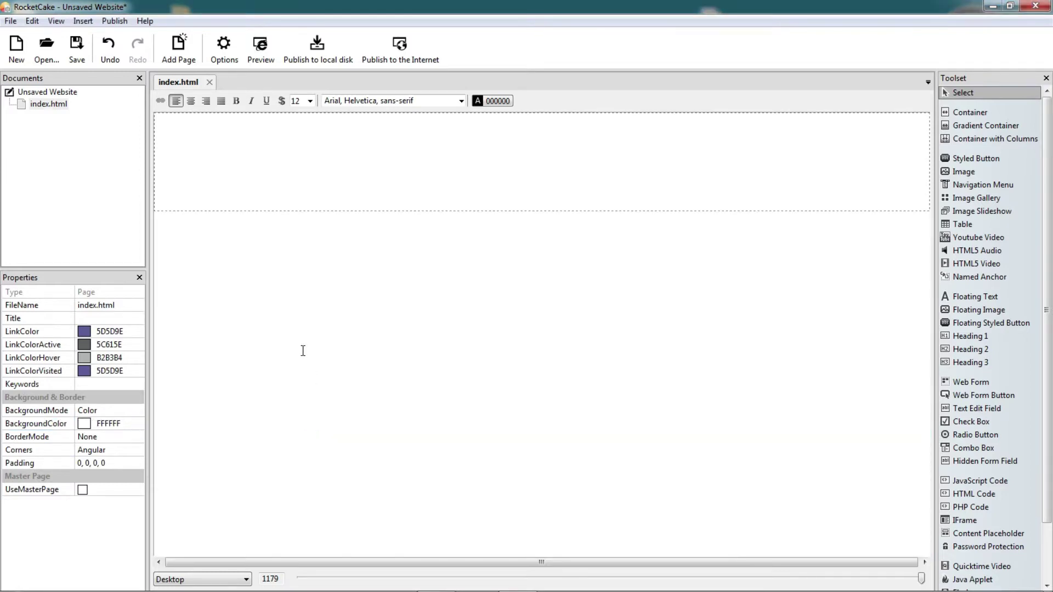
Try the blue swatch 0080C0 as the container's background color
left_click(225, 137)
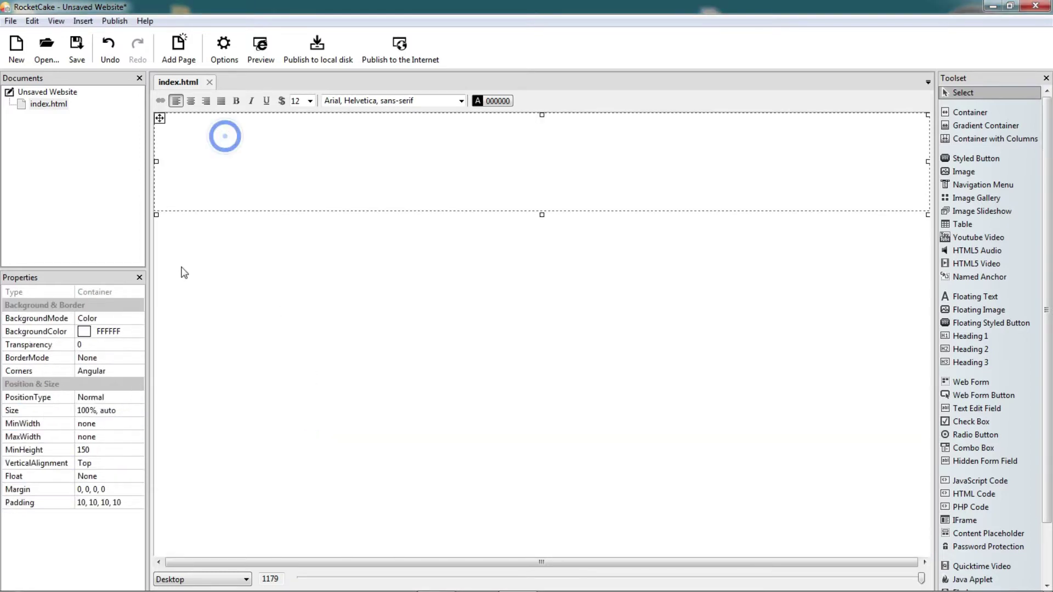
left_click(105, 331)
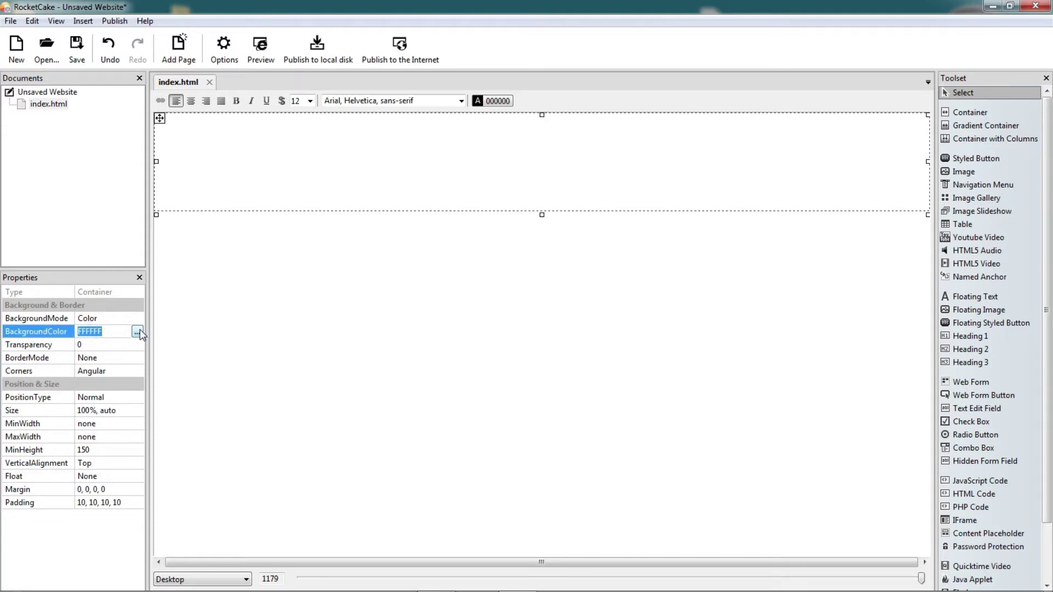
left_click(137, 332)
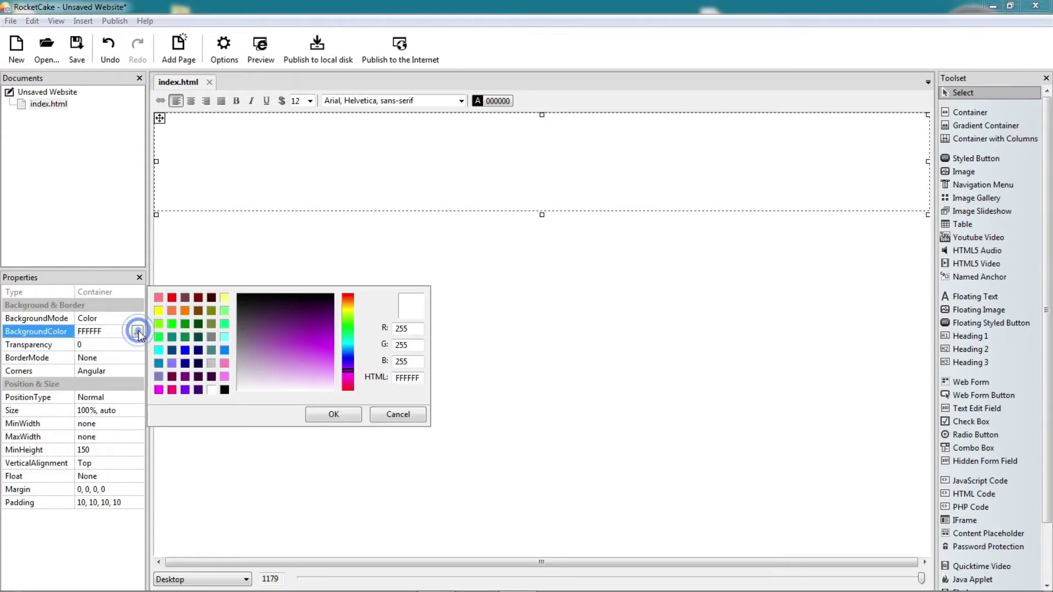
left_click(159, 363)
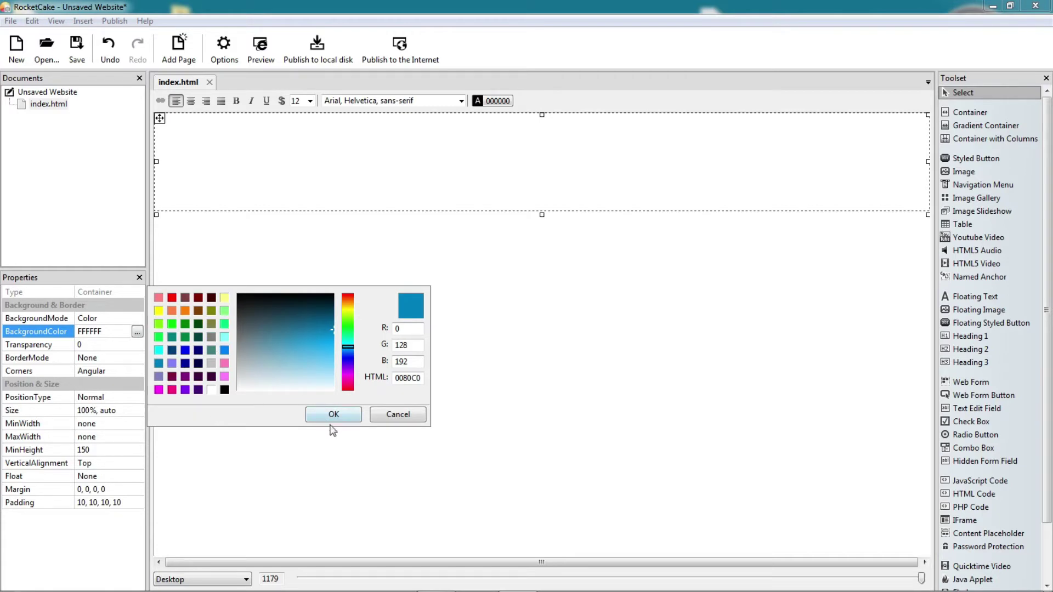
left_click(333, 414)
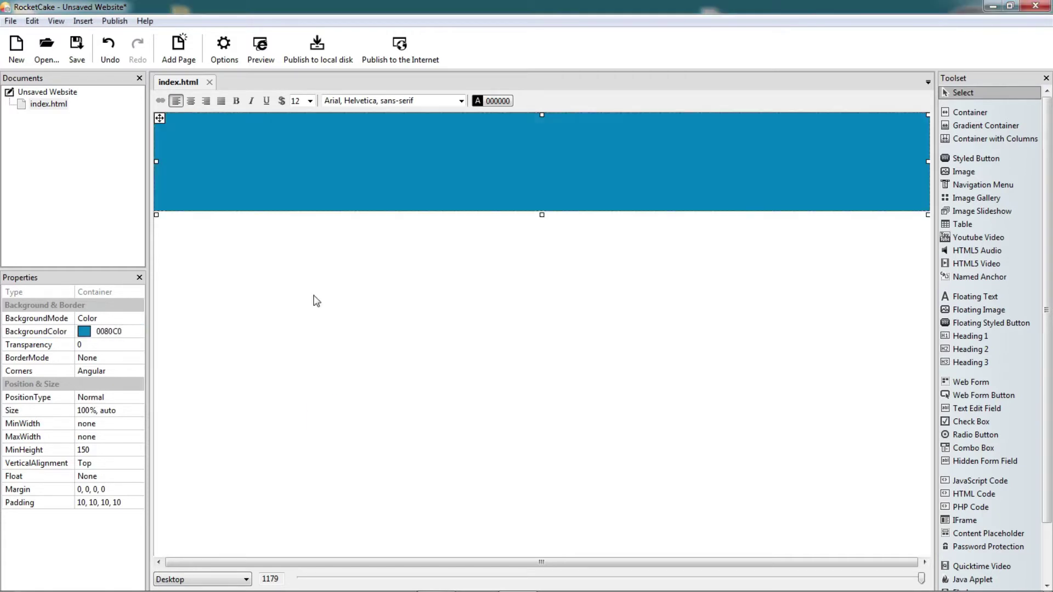
Set the container's background color to a custom green, 268A16, mixed in the color picker
left_click(126, 336)
left_click(137, 331)
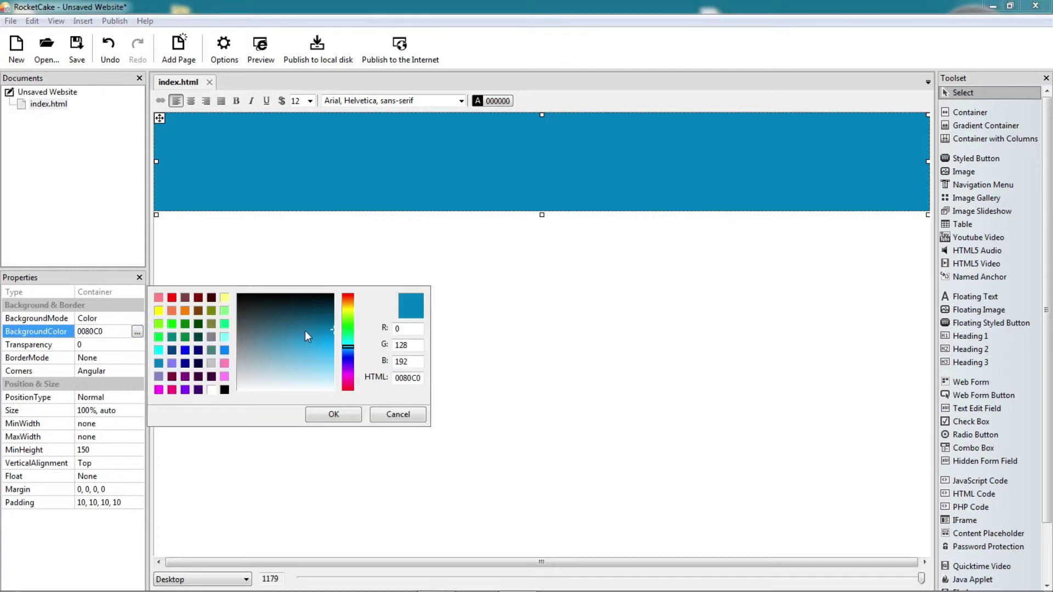
left_click(351, 353)
mouse_move(353, 357)
left_mouse_down()
mouse_move(354, 318)
mouse_move(359, 365)
mouse_move(361, 325)
mouse_move(299, 346)
mouse_move(306, 363)
mouse_move(264, 334)
mouse_move(270, 317)
mouse_move(305, 328)
mouse_move(277, 355)
mouse_move(302, 357)
mouse_move(310, 340)
mouse_move(298, 360)
mouse_move(307, 325)
left_mouse_up()
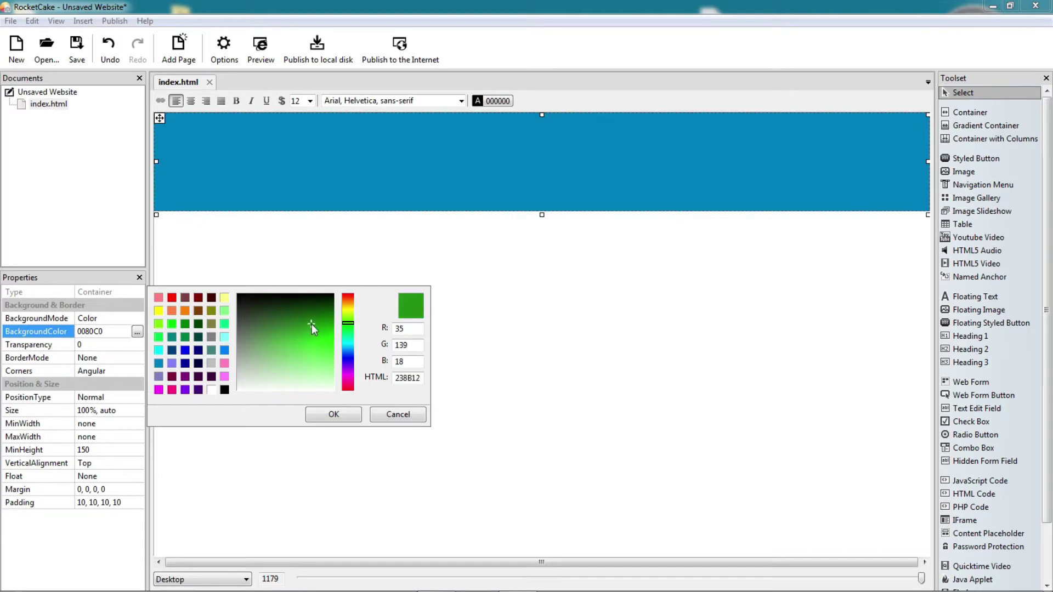
left_click(331, 414)
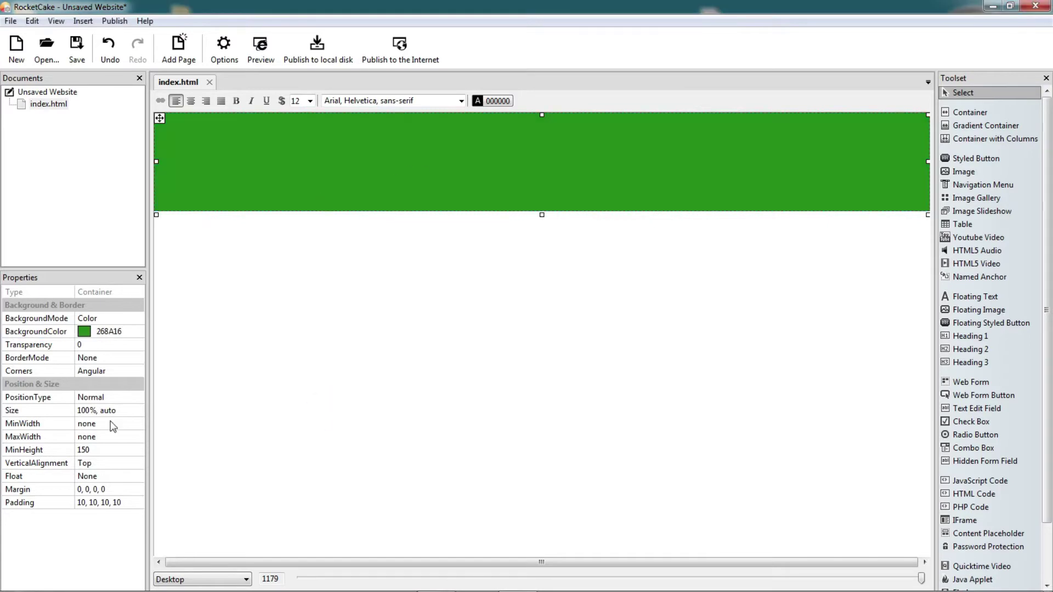
Switch the container's background to the image faith2019hm2-compressor.jpg and stretch the container to a minimum height of 554
left_click(131, 319)
left_click(137, 320)
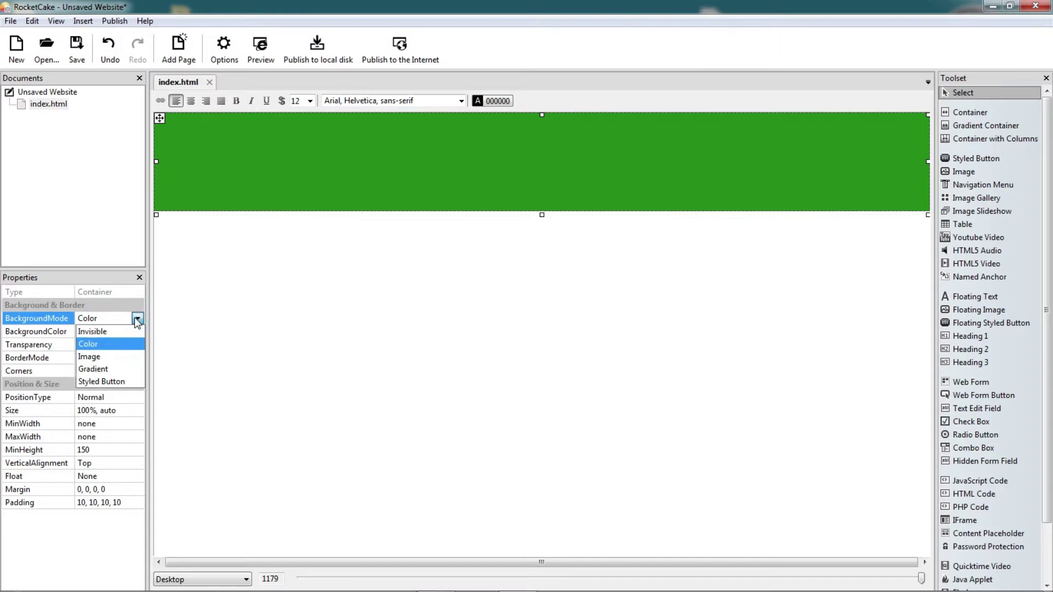
left_click(116, 357)
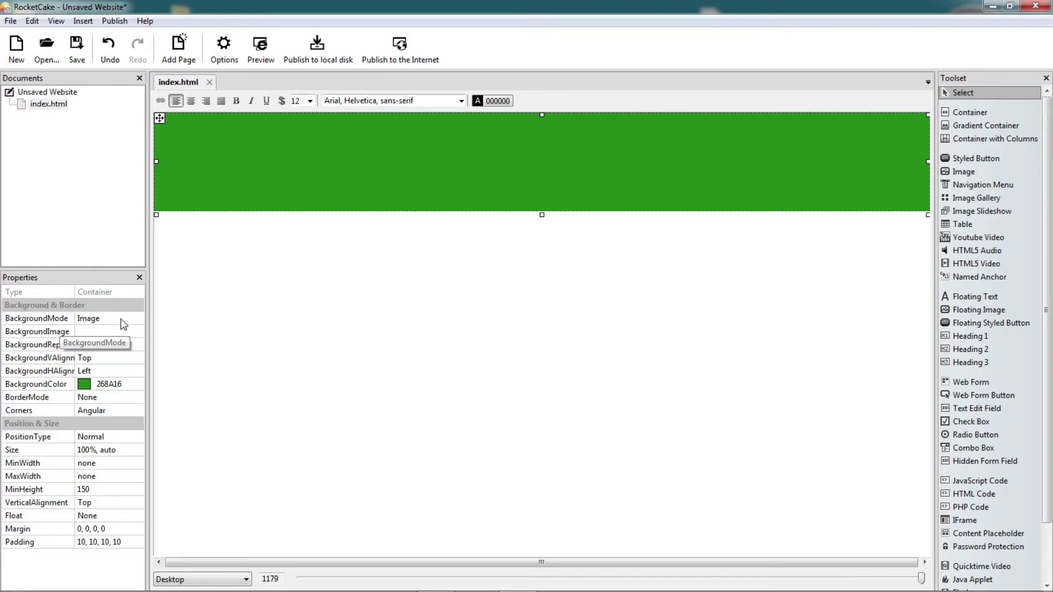
left_click(141, 333)
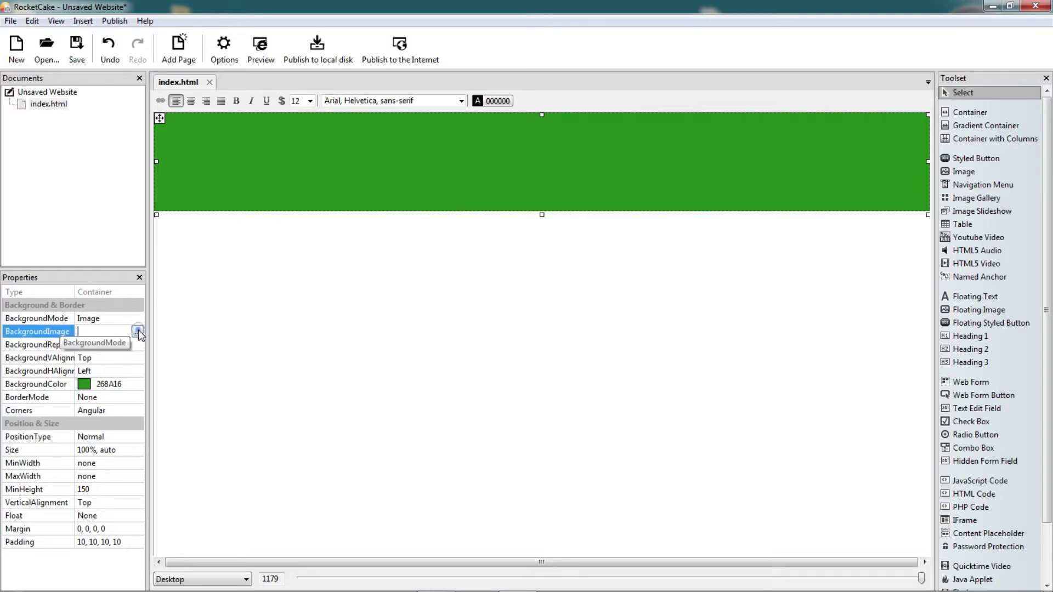
left_click(139, 333)
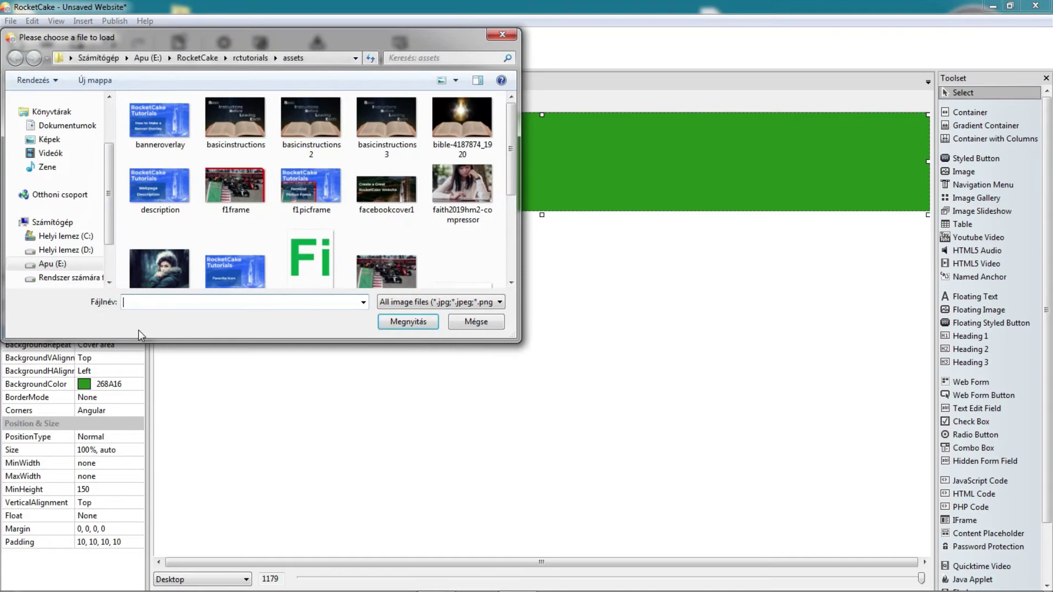
left_click(449, 189)
left_click(434, 320)
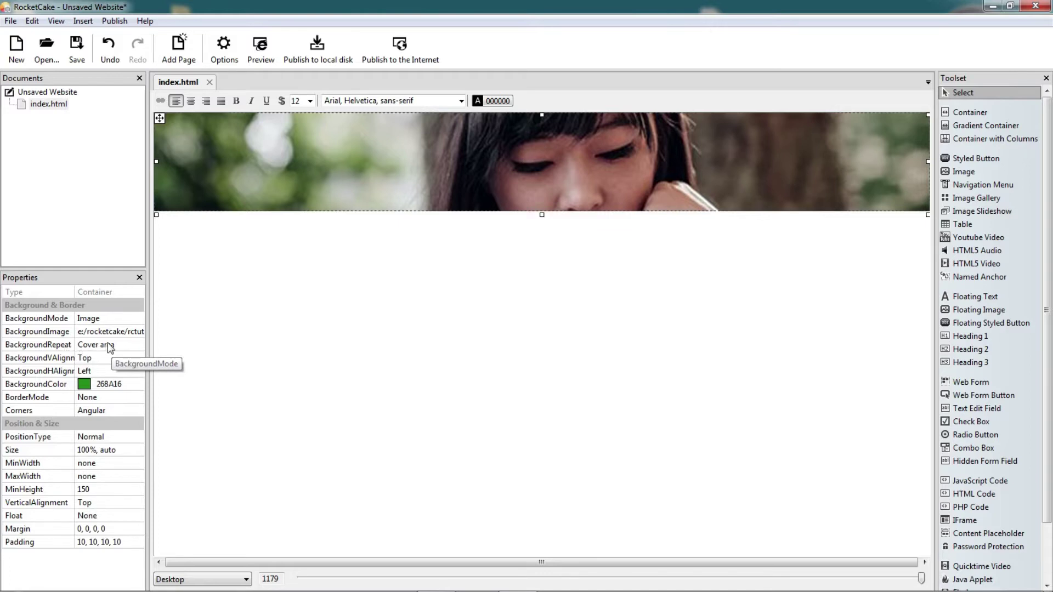
left_click_drag(542, 215, 519, 482)
Try repeating the background image in both directions, horizontally and vertically, and the No repeat option
left_click(138, 344)
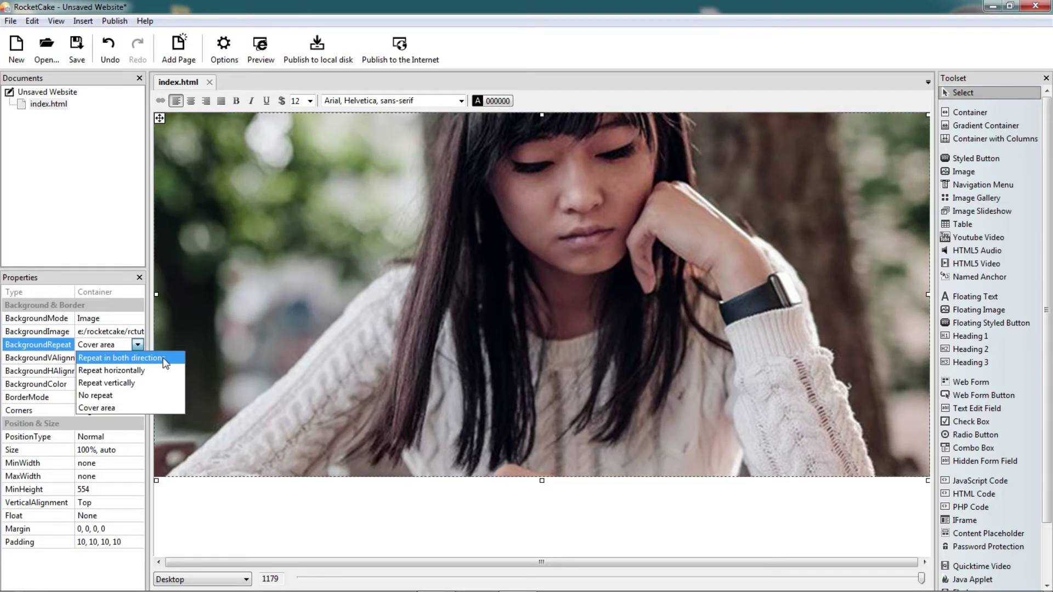
left_click(120, 358)
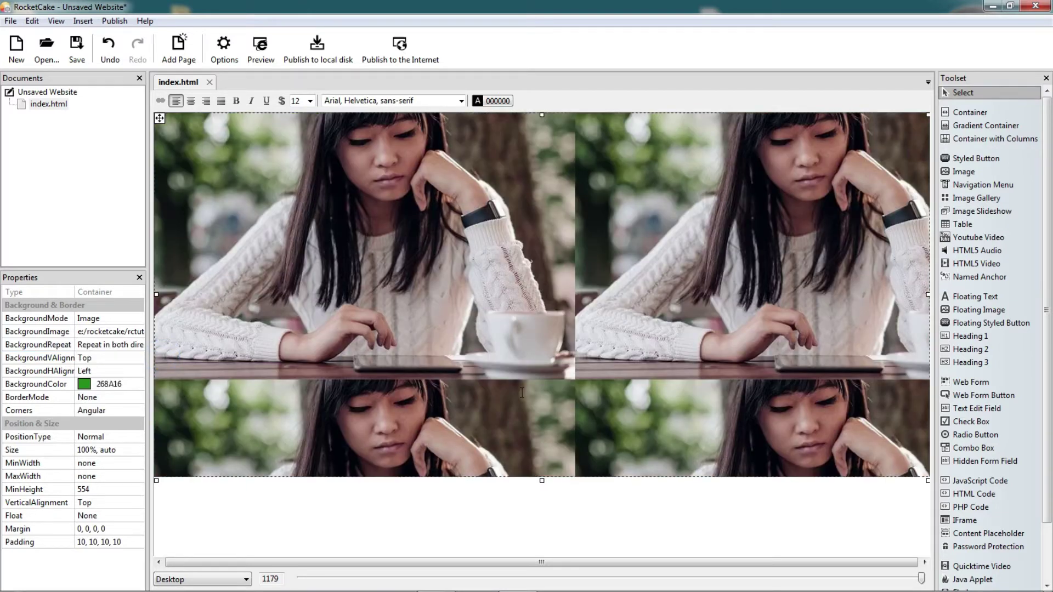
left_click(138, 344)
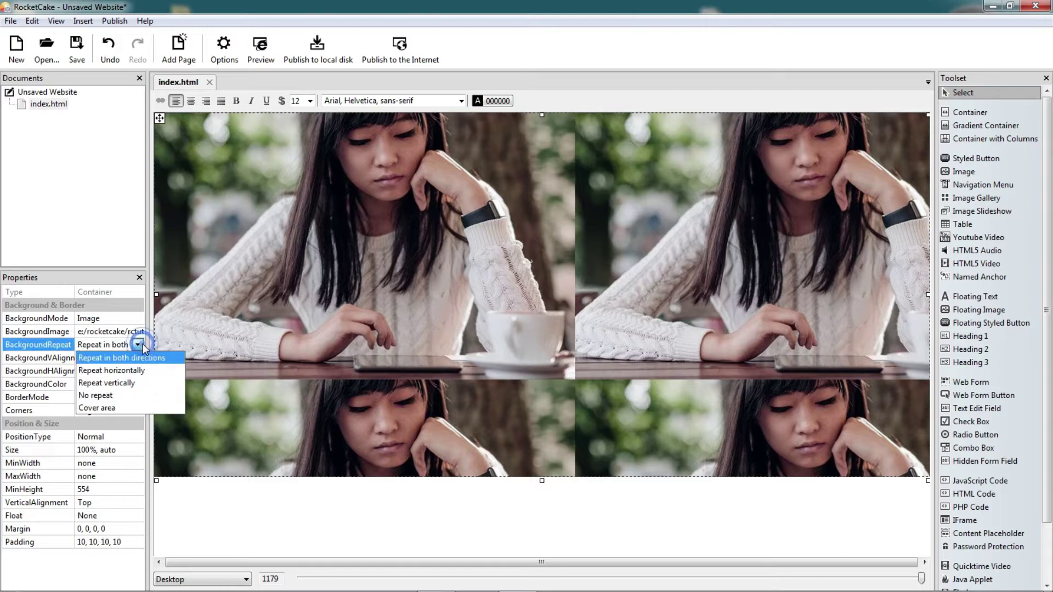
left_click(141, 364)
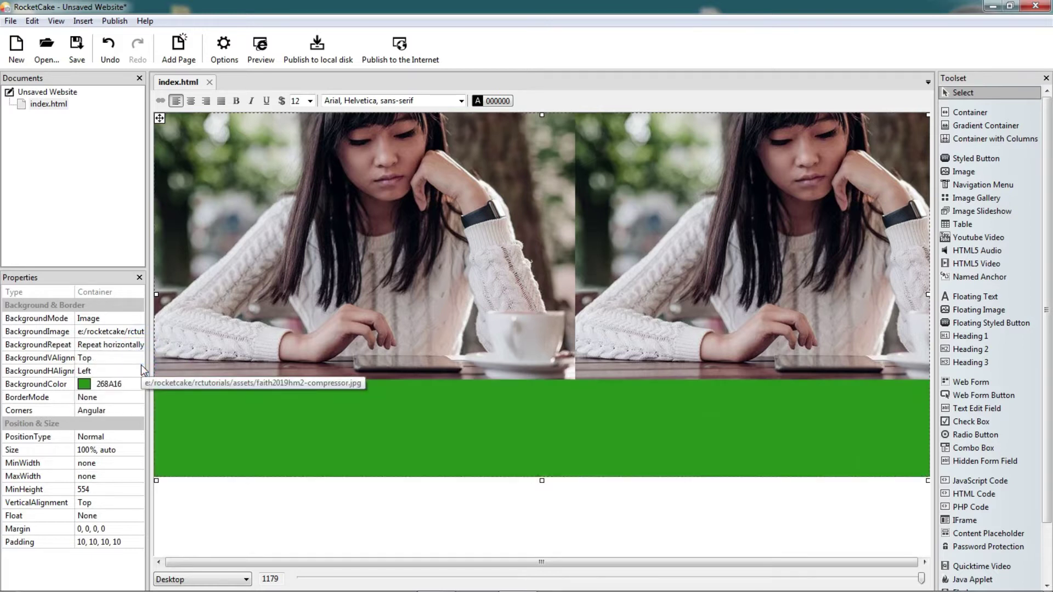
left_click(139, 350)
left_click(137, 346)
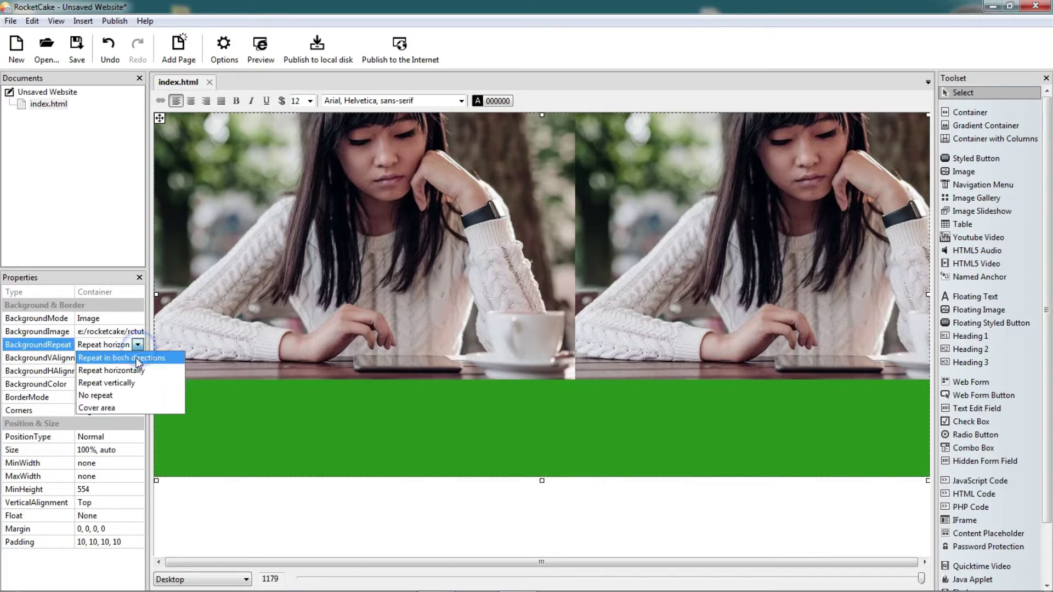
left_click(135, 384)
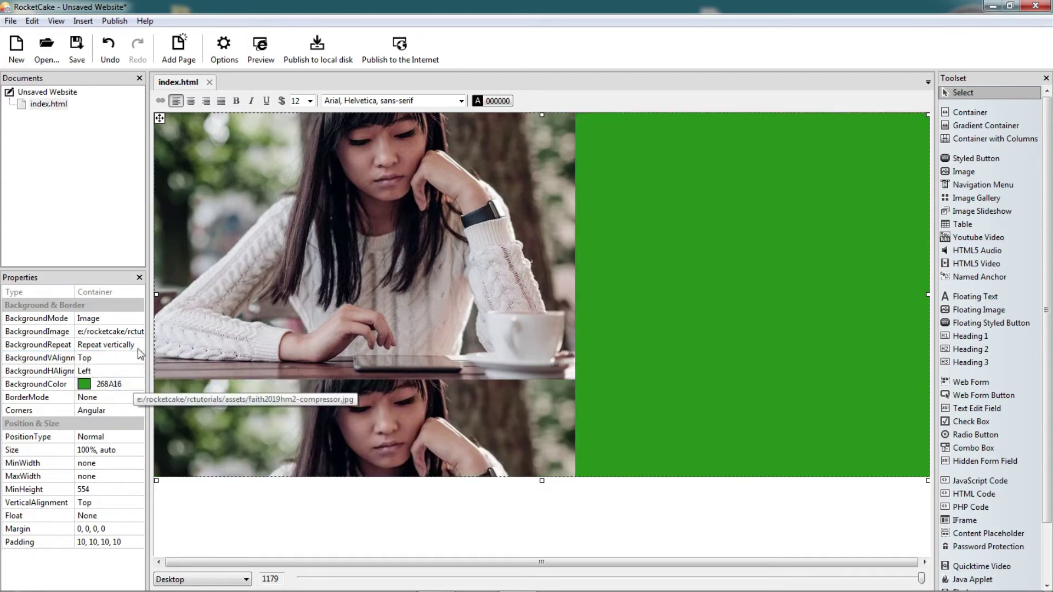
left_click(137, 346)
left_click(127, 395)
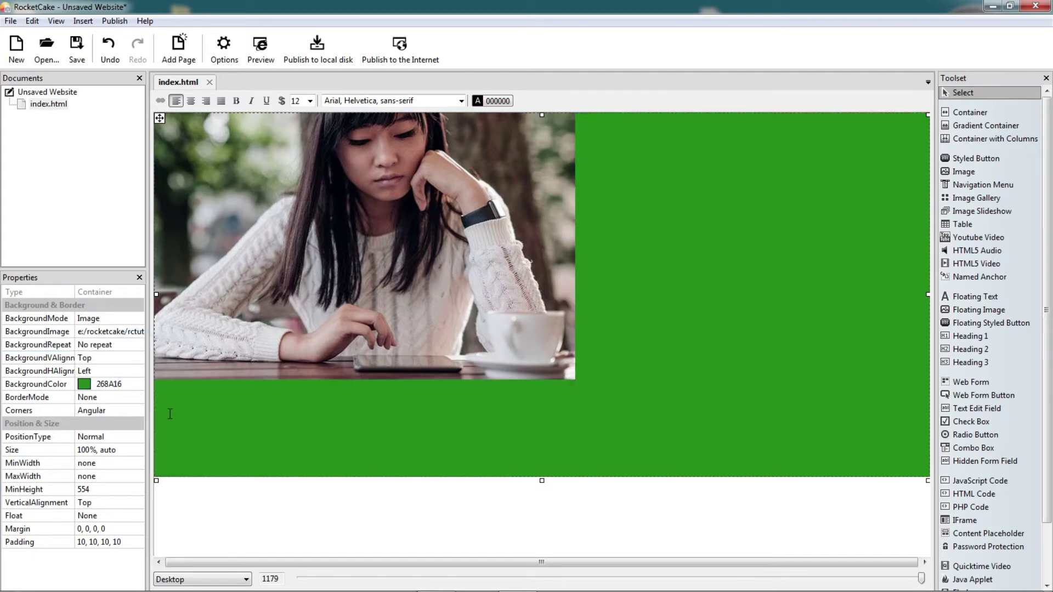
Try the Center and Bottom vertical alignments for the container's background image
left_click(138, 360)
left_click(137, 358)
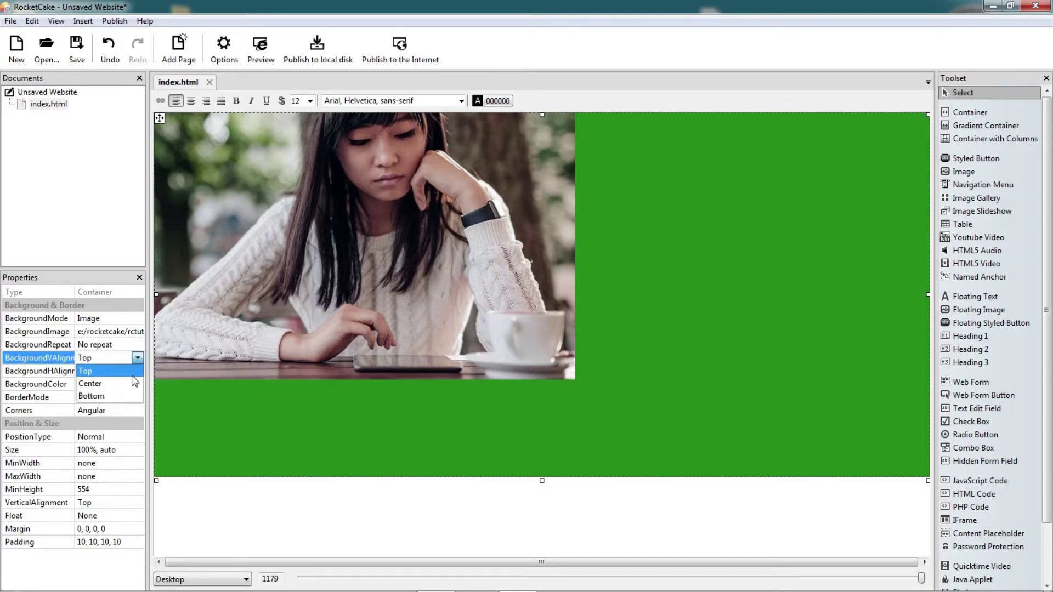
left_click(133, 382)
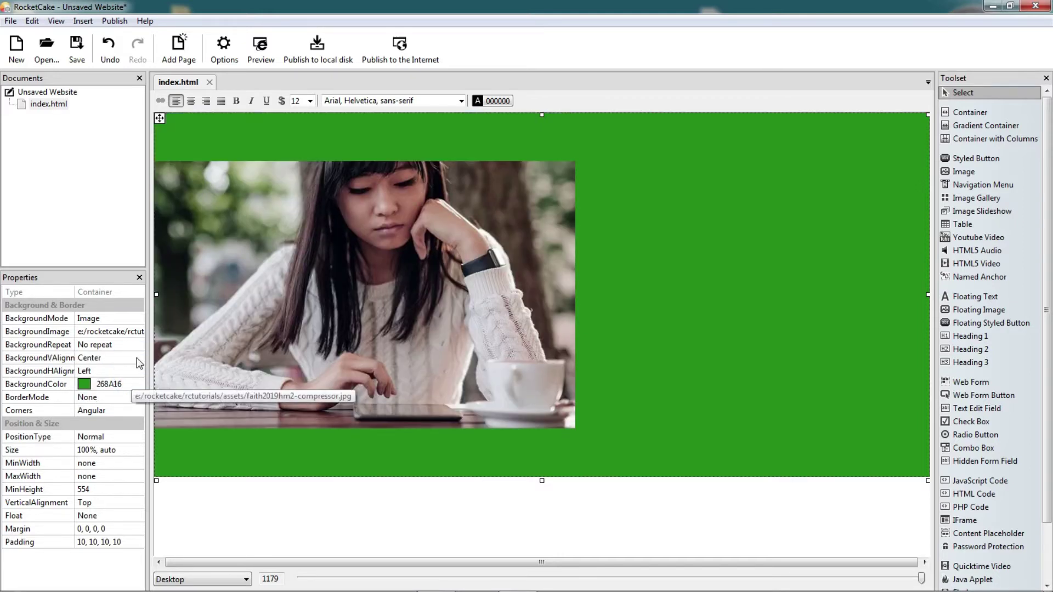
left_click(139, 362)
left_click(138, 359)
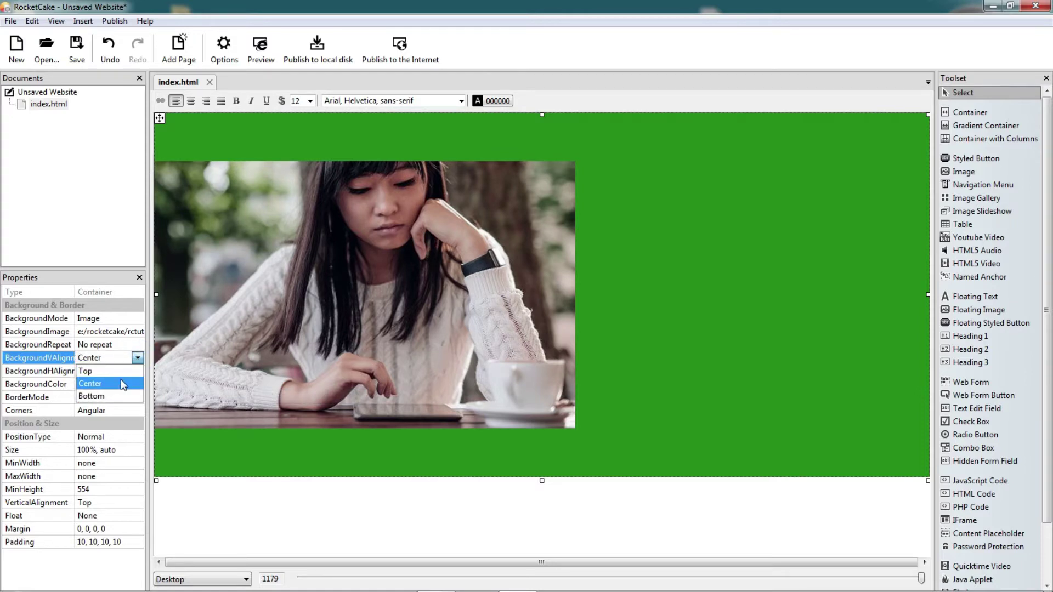
left_click(122, 396)
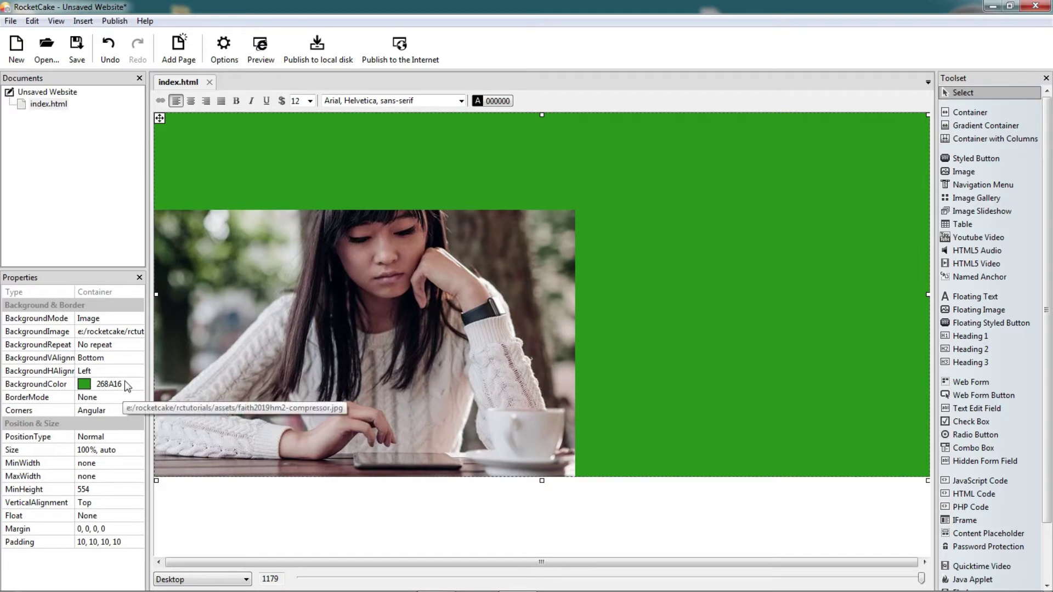
Try the Center and Right horizontal alignments for the container's background image
left_click(137, 371)
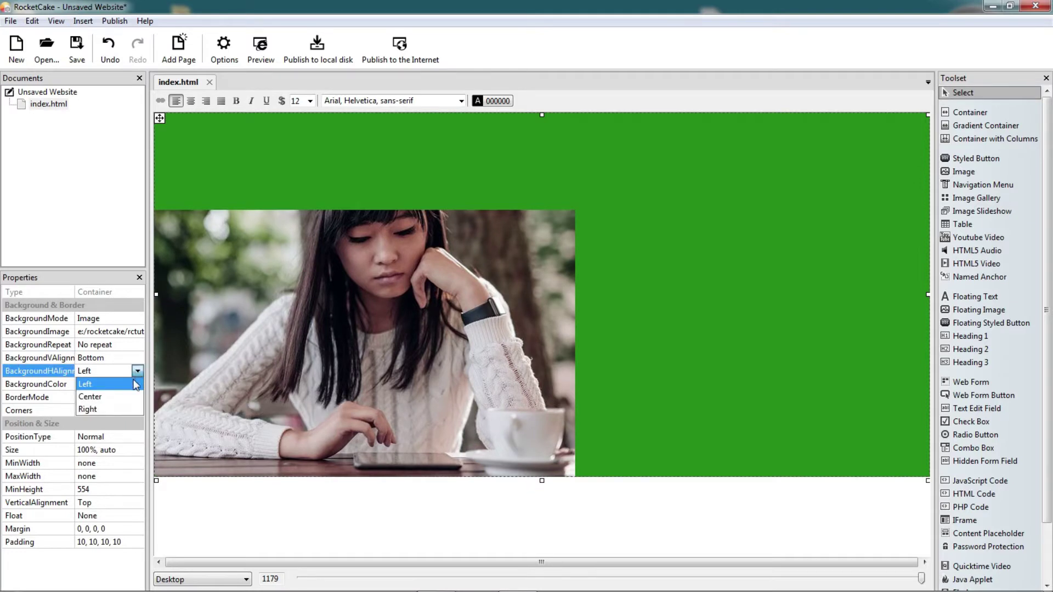
left_click(131, 396)
left_click(132, 384)
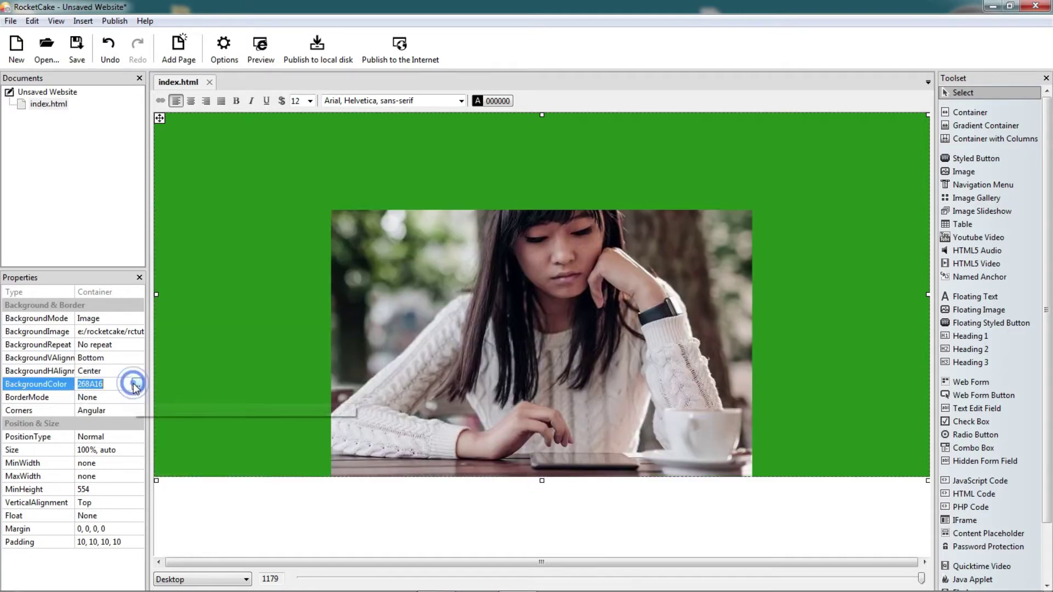
left_click(137, 384)
left_click(410, 419)
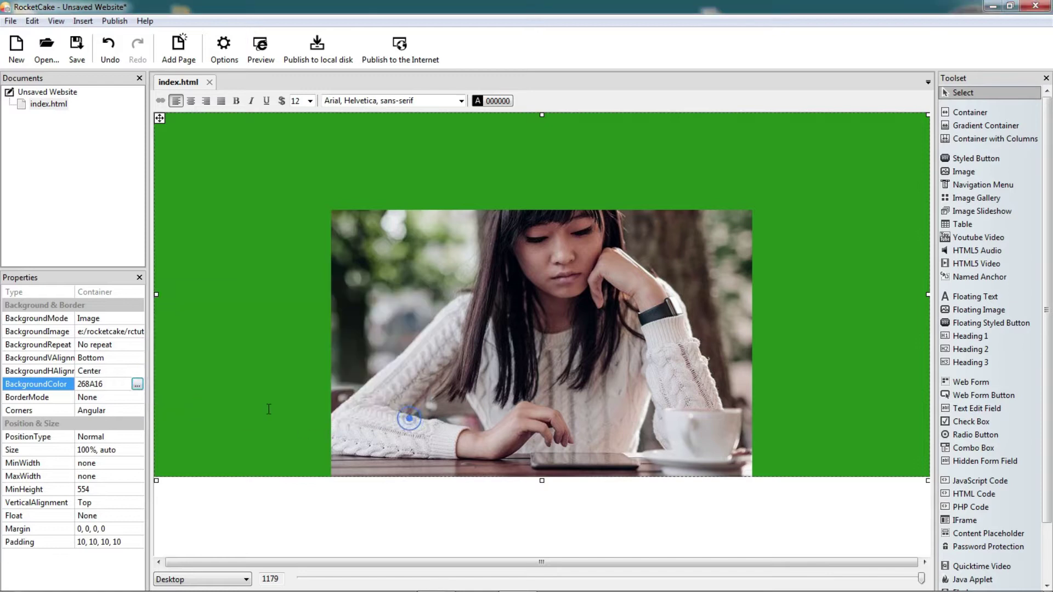
left_click(137, 372)
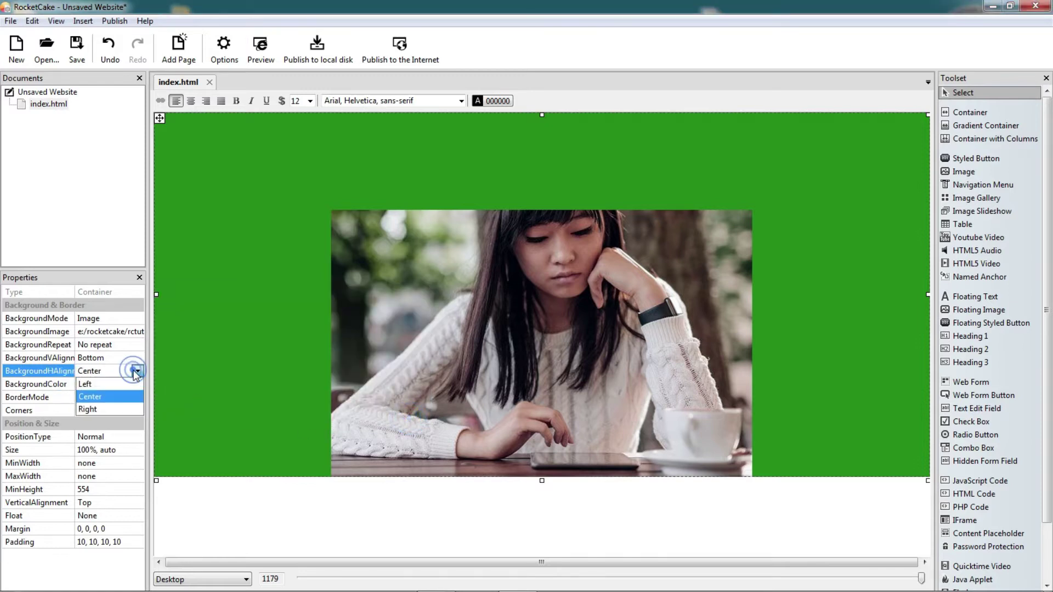
left_click(124, 409)
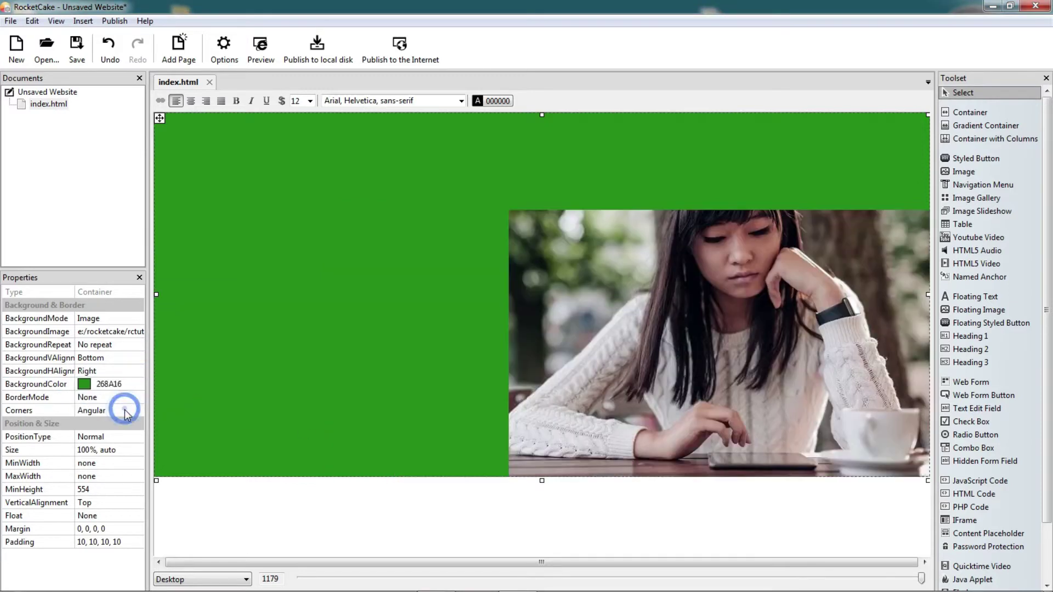
Center the container's background image both vertically and horizontally
left_click(136, 357)
left_click(137, 358)
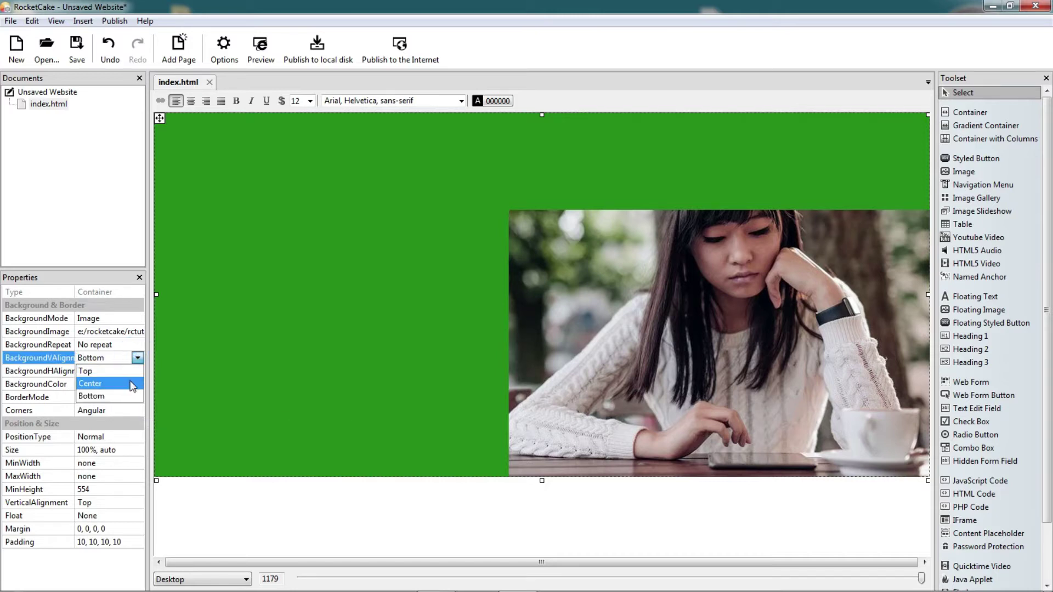
left_click(133, 384)
left_click(137, 374)
left_click(138, 372)
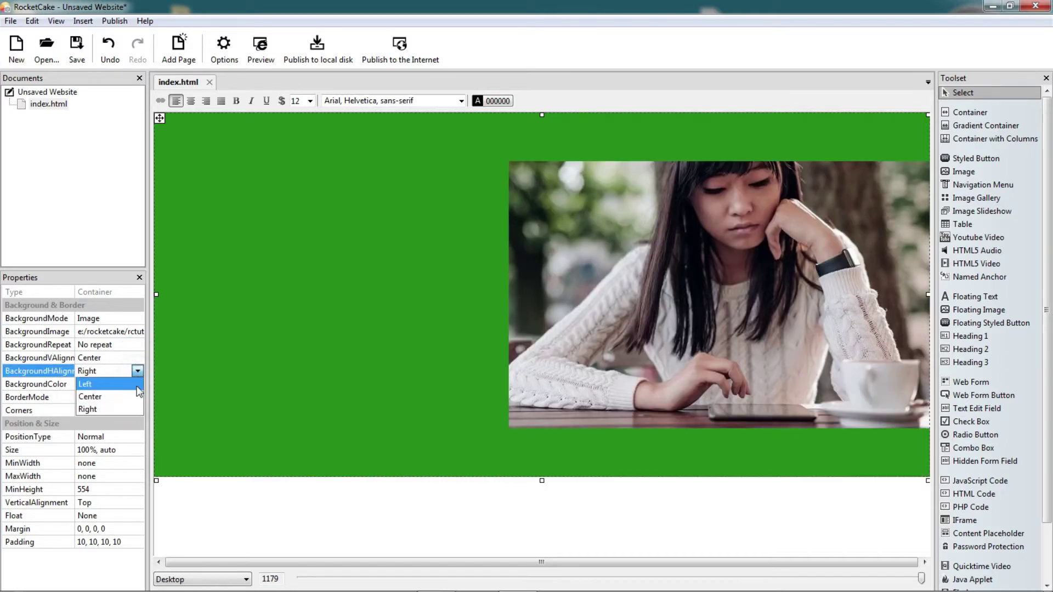
left_click(115, 397)
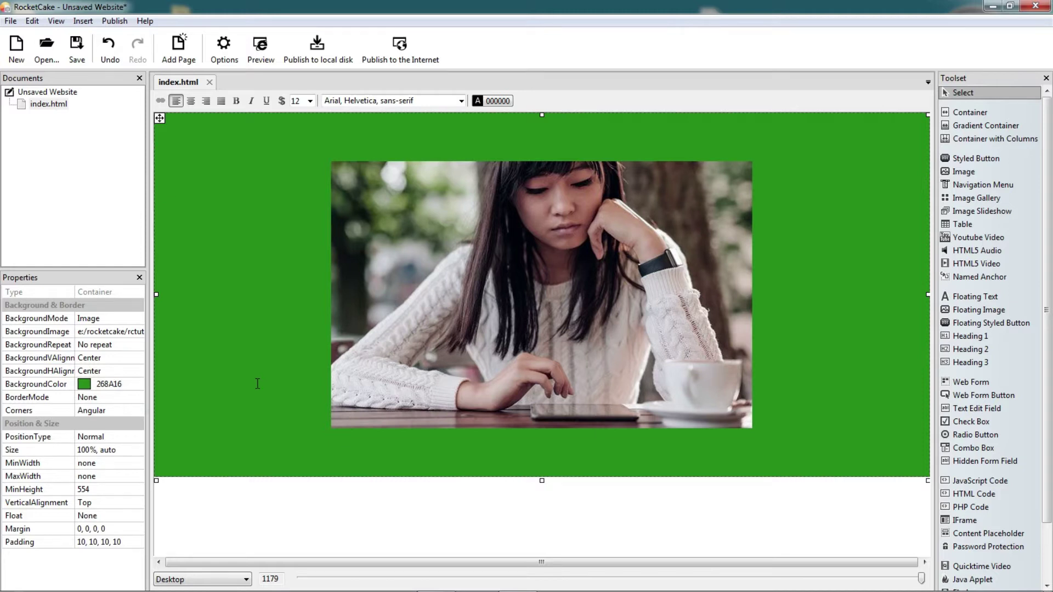
Set the container's background image repeat option to Cover area
left_click(135, 345)
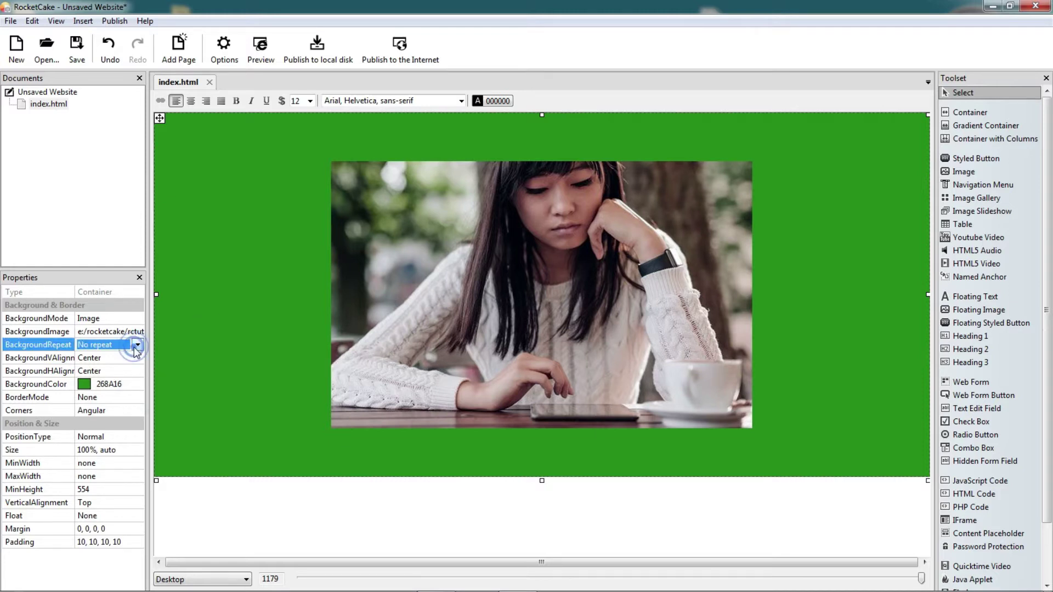
left_click(138, 346)
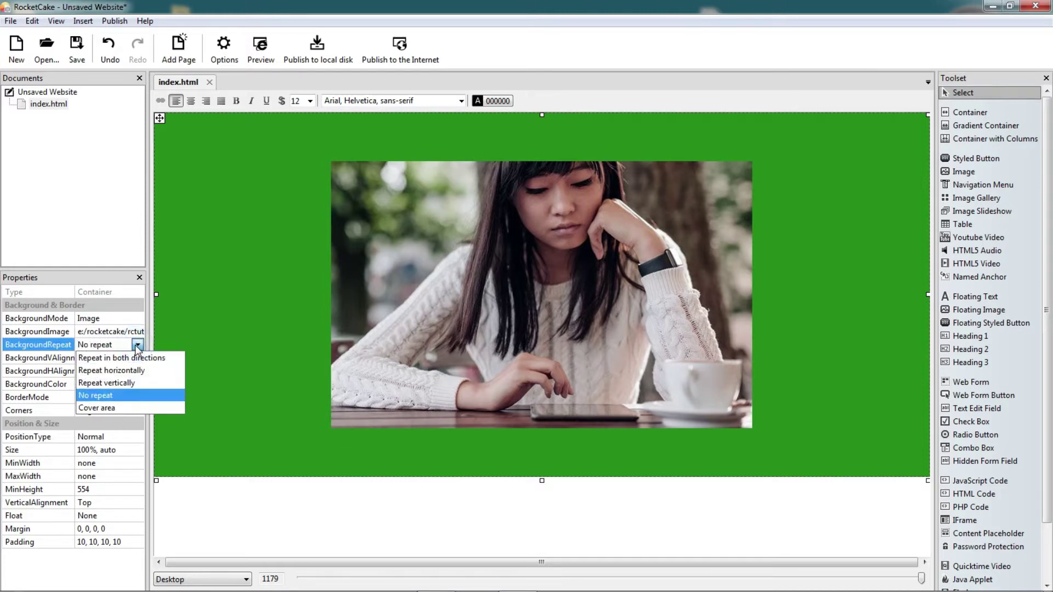
left_click(124, 408)
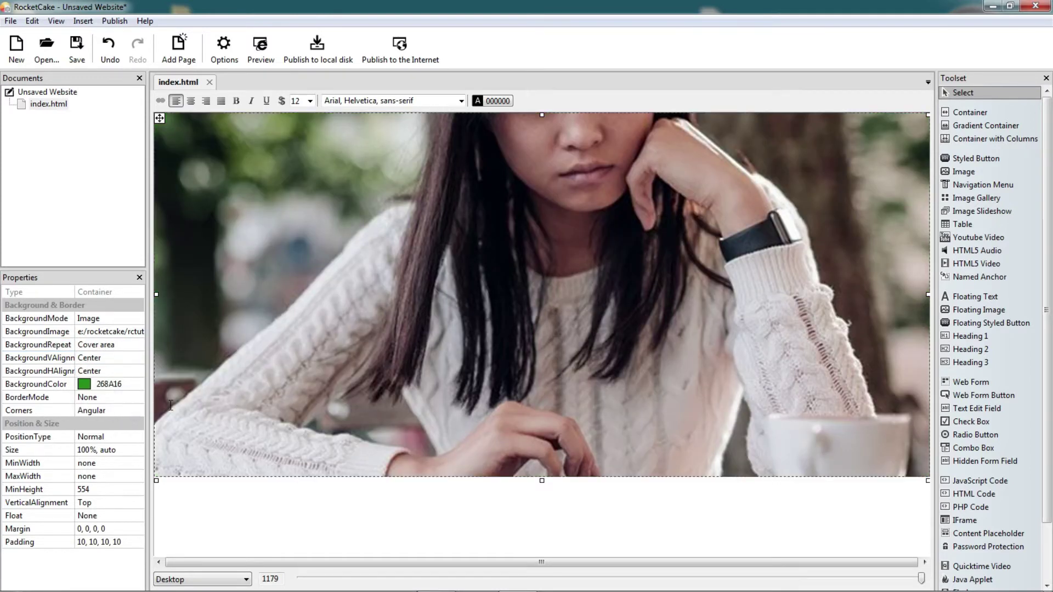
Shorten the container to a minimum height of about 310 and align its background image vertically to Top
left_click(545, 487)
left_click_drag(541, 477, 540, 321)
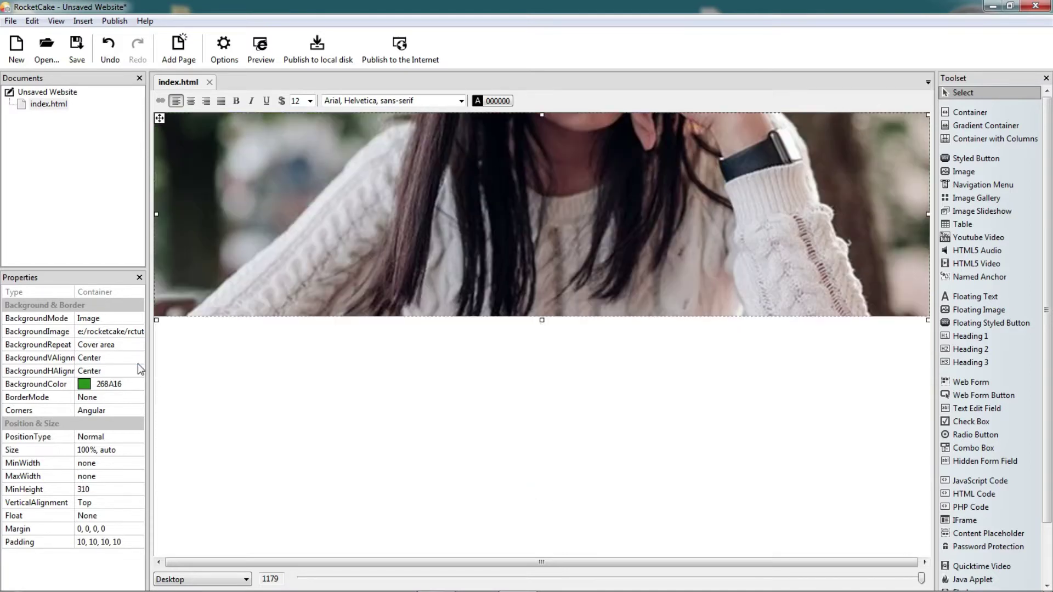
left_click(138, 358)
left_click(138, 358)
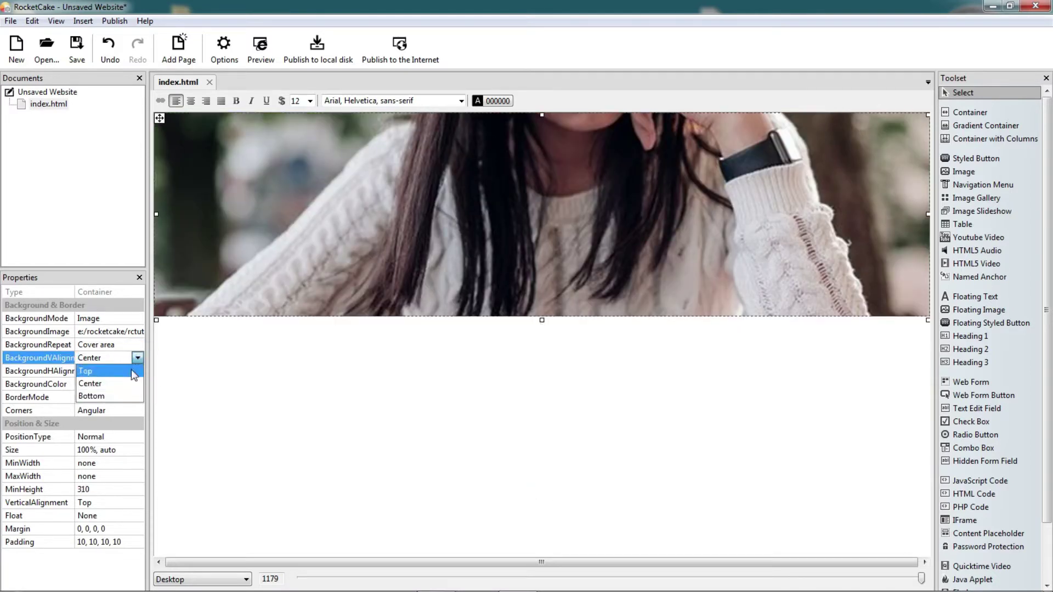
left_click(134, 372)
Try the Center and Bottom vertical alignments for the background image in the shortened container
left_click(136, 359)
left_click(136, 357)
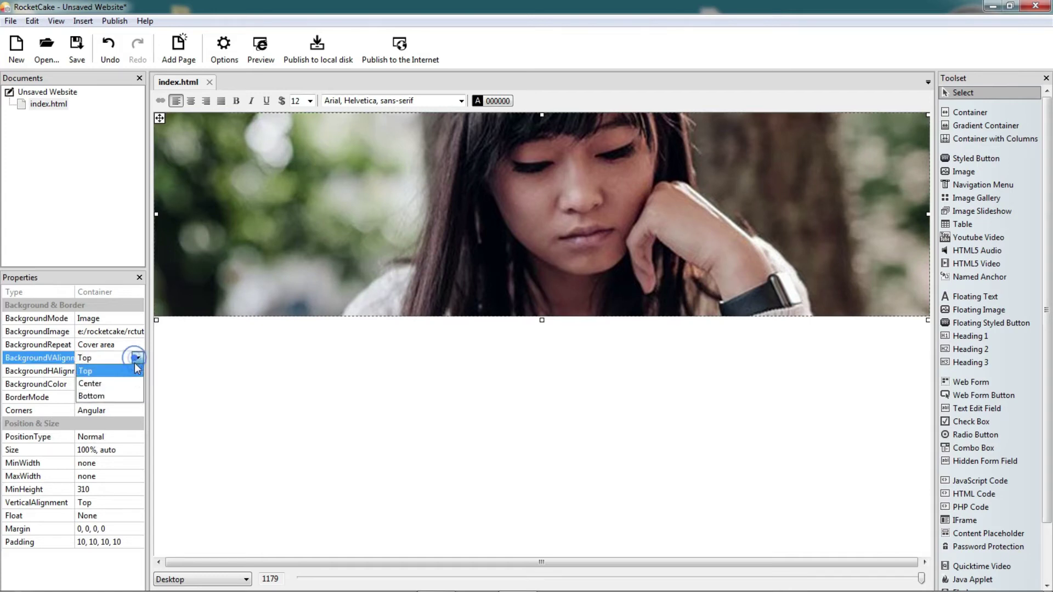
left_click(134, 383)
left_click(138, 371)
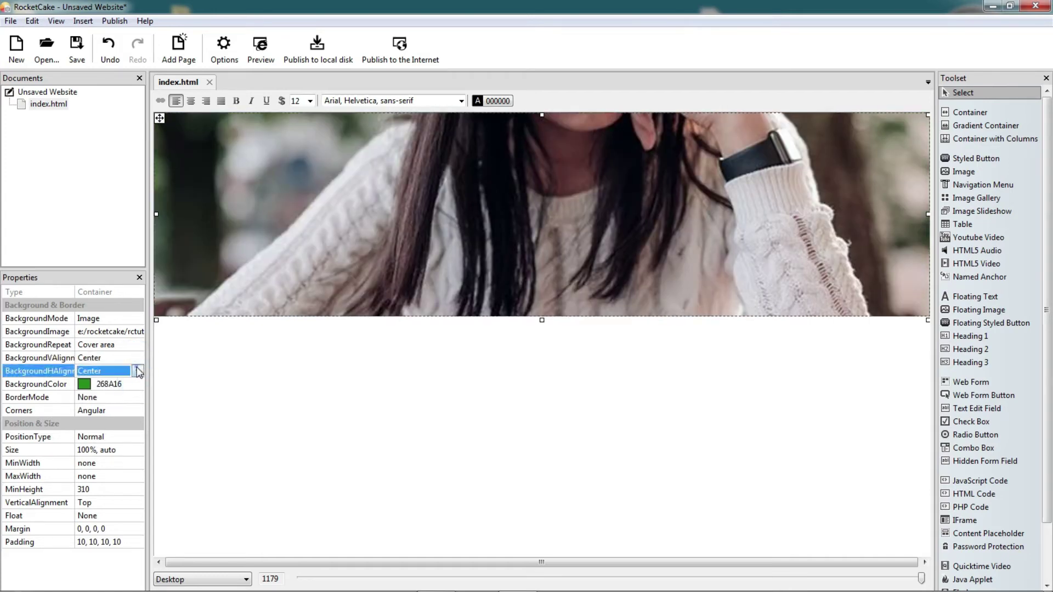
left_click(137, 357)
left_click(137, 358)
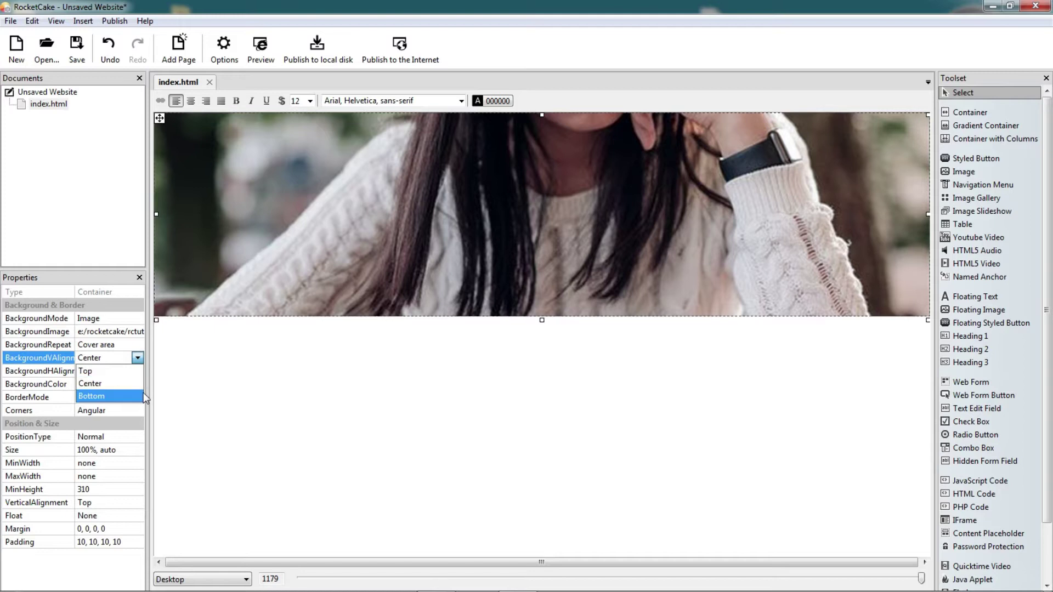
left_click(144, 393)
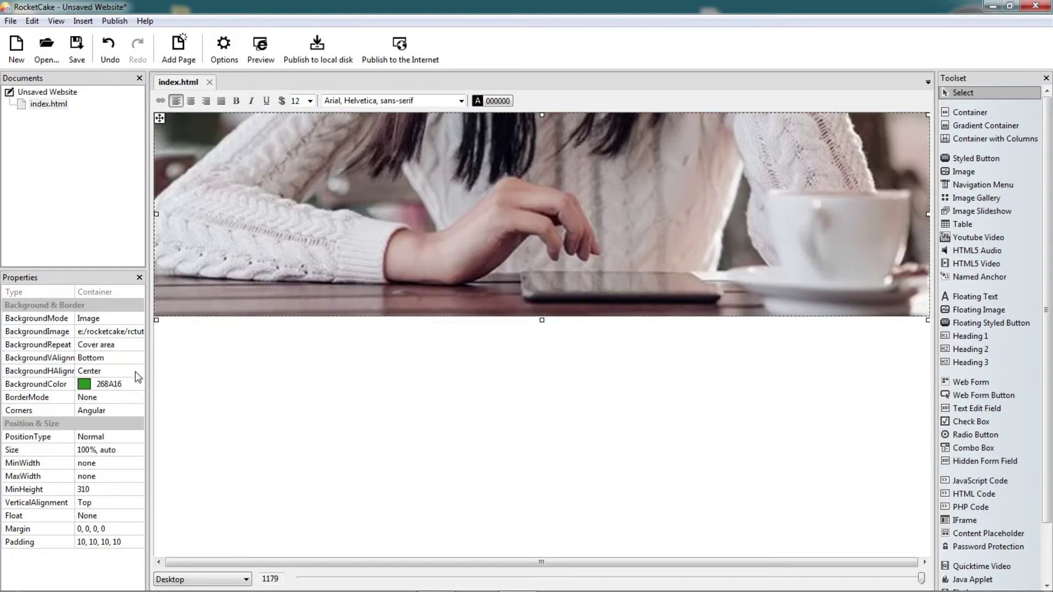
Resize the container to about 53% width and a minimum height of about 568
left_click(138, 371)
left_click(138, 372)
left_click(138, 371)
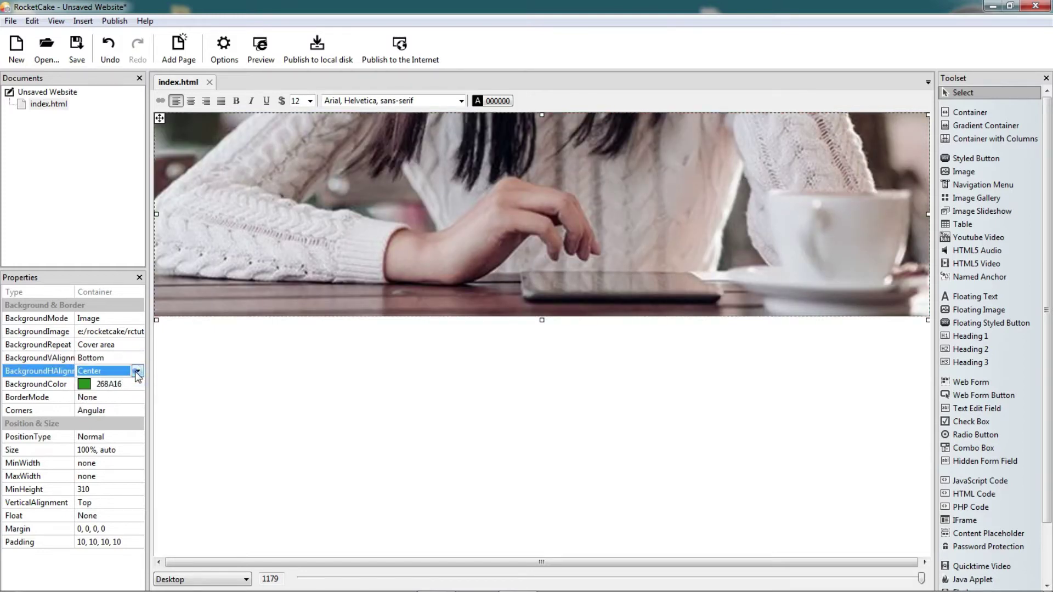
left_click(647, 268)
left_click_drag(927, 215, 566, 236)
left_click_drag(358, 322, 353, 490)
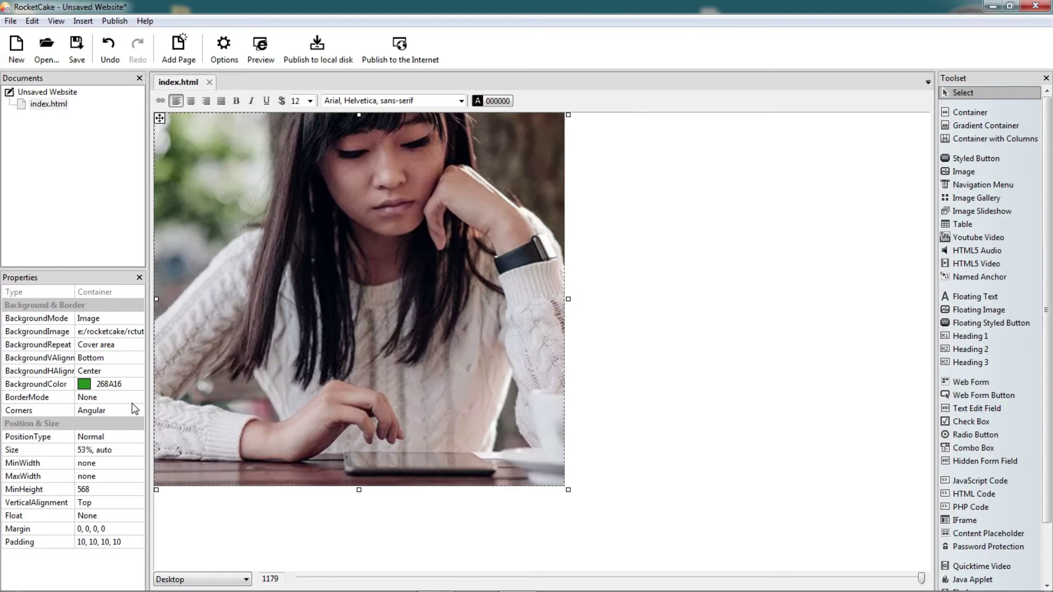
Try the Left, Center and Right horizontal alignments for the background image in the narrowed container
left_click(110, 371)
left_click(142, 370)
left_click(121, 384)
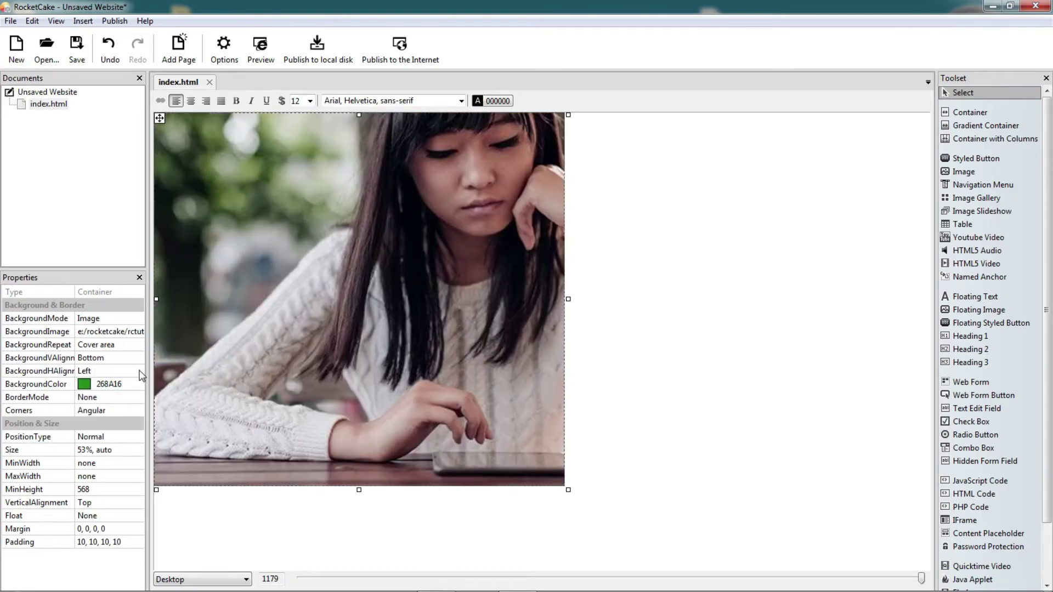
left_click(109, 372)
left_click(141, 370)
left_click(129, 393)
left_click(140, 371)
left_click(141, 371)
left_click(124, 407)
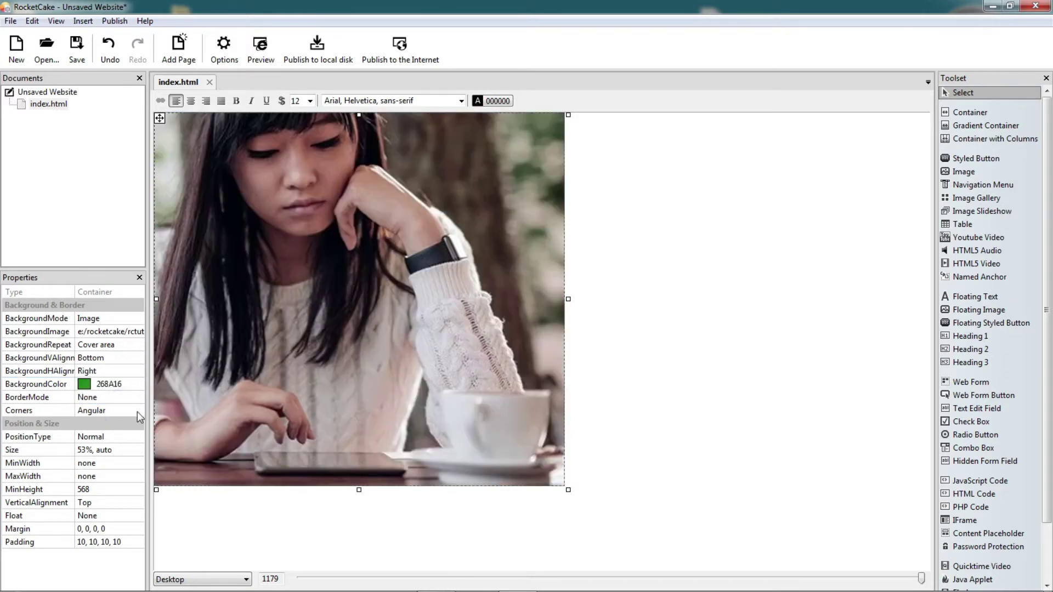
Set both the vertical and horizontal alignment of the container's background image back to Center
left_click(140, 358)
left_click(138, 358)
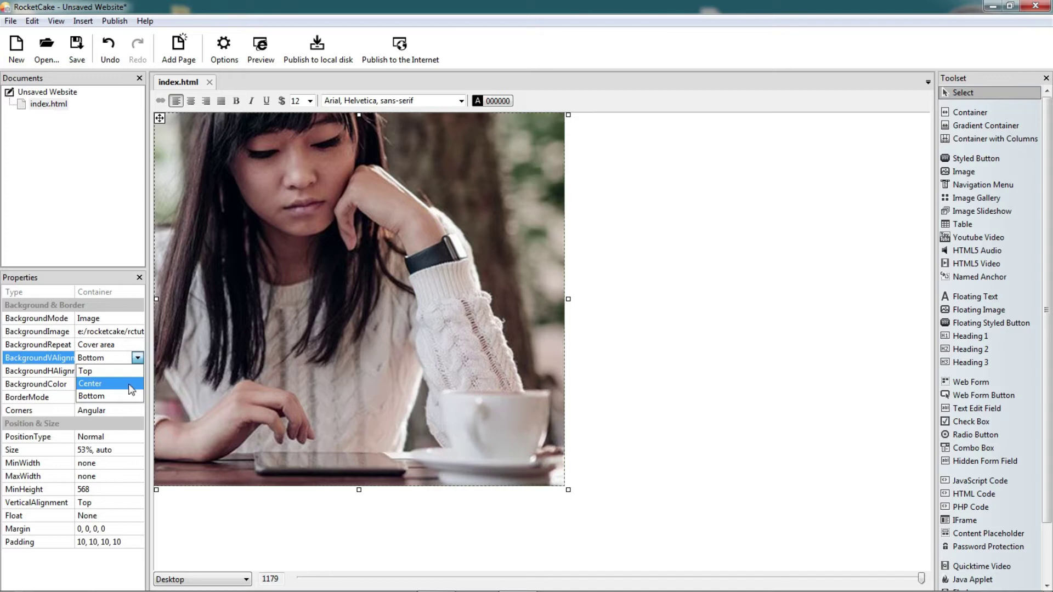
left_click(131, 388)
left_click(137, 371)
left_click(138, 372)
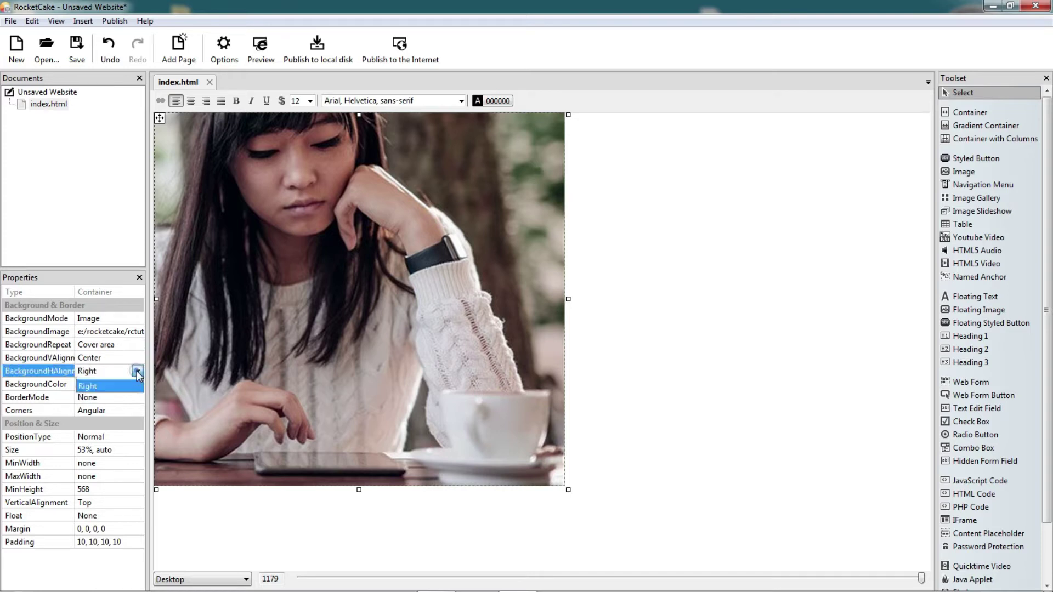
left_click(125, 395)
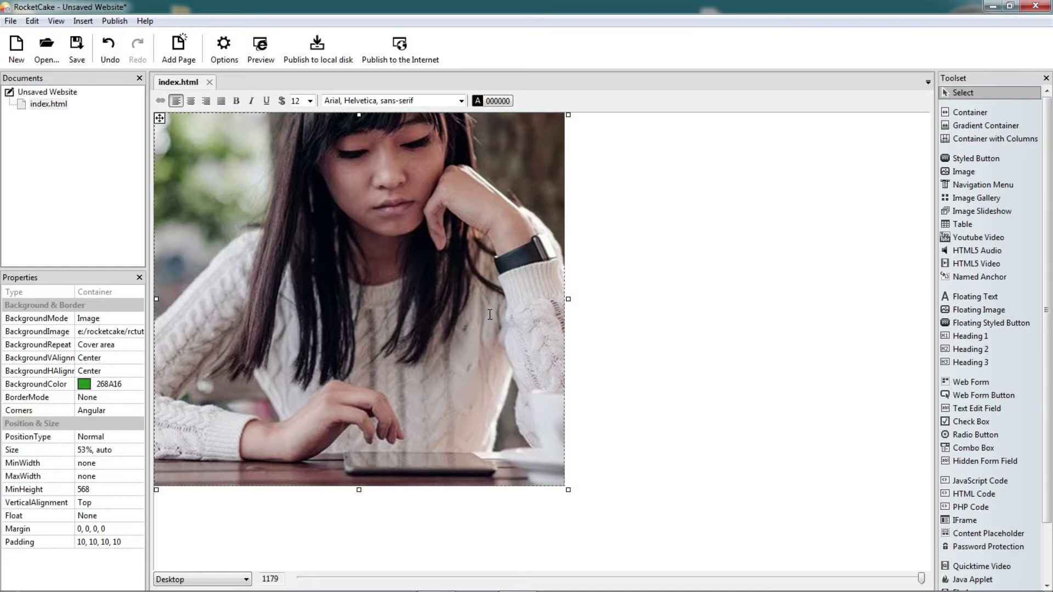
Switch the container's background mode to Gradient and widen the container to about 94%
left_click(141, 321)
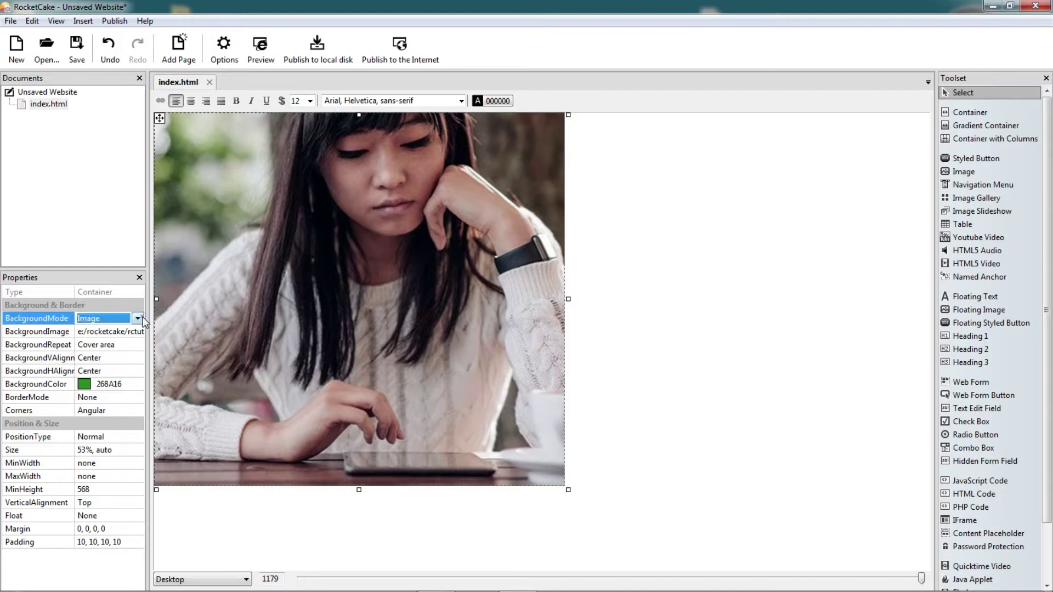
left_click(137, 319)
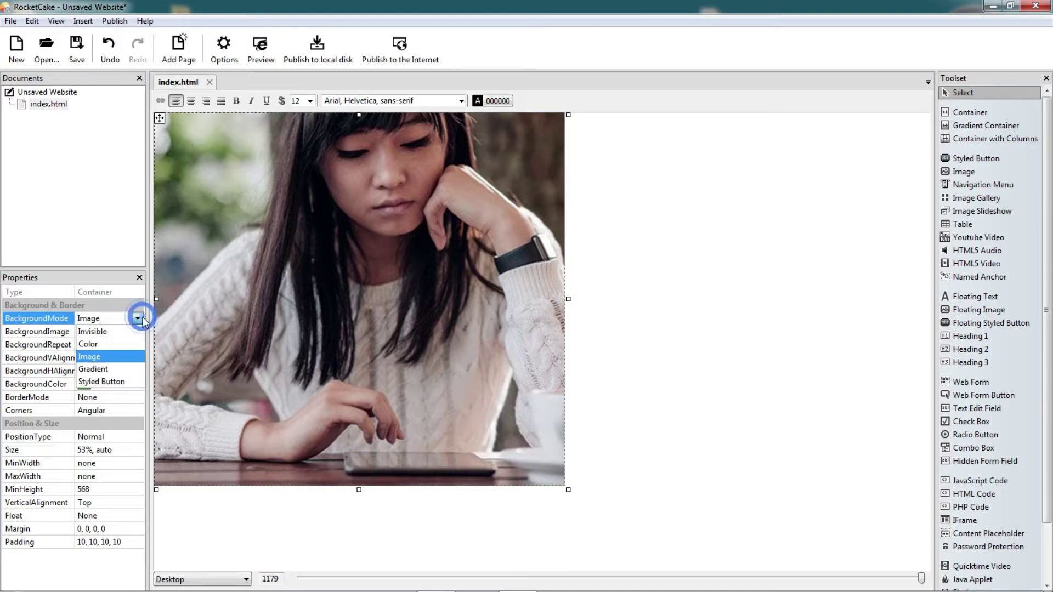
left_click(117, 365)
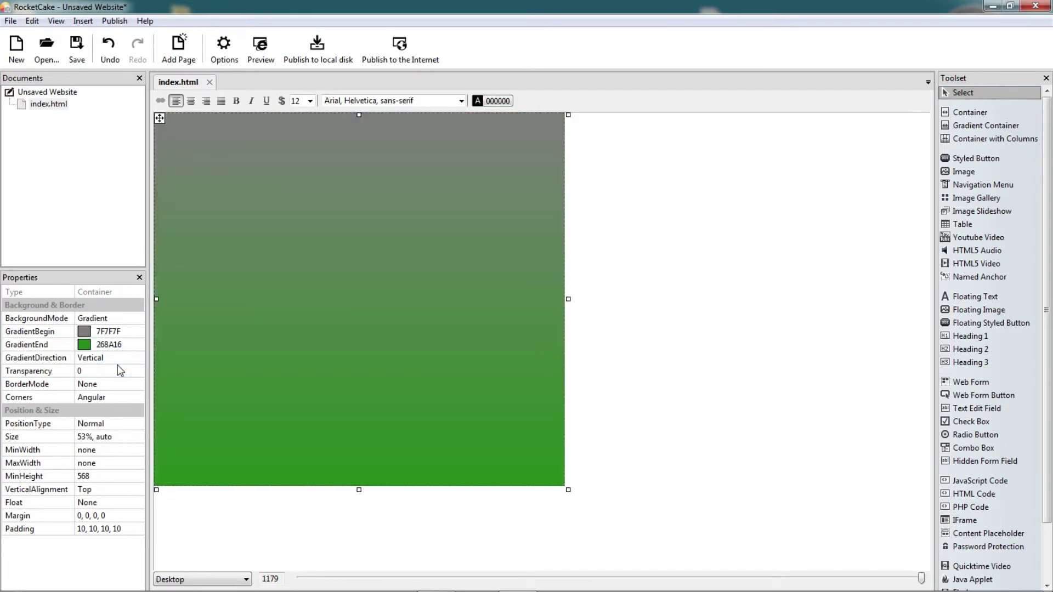
left_click_drag(569, 298, 887, 284)
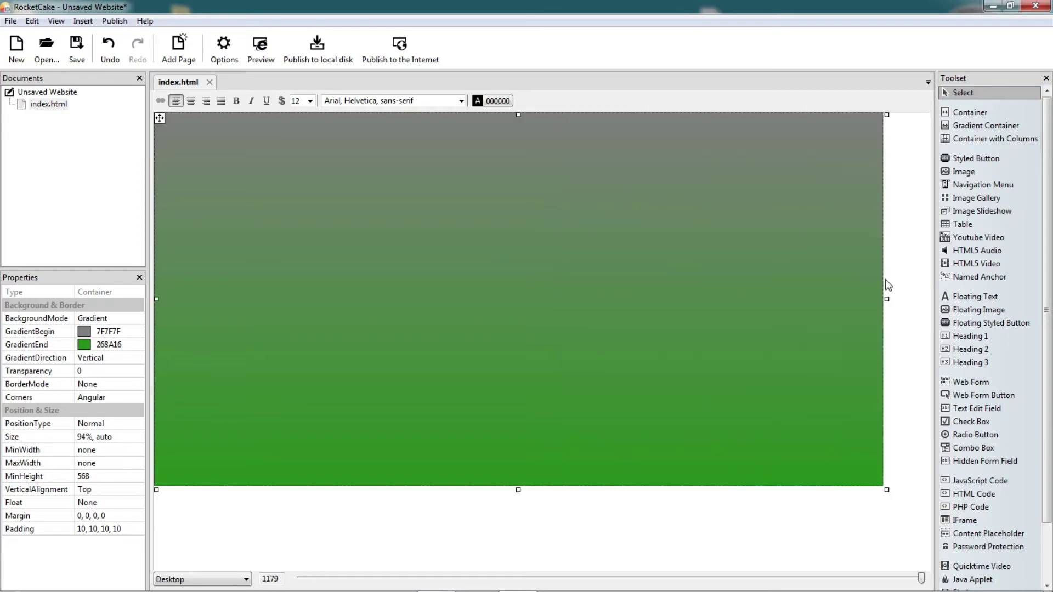
Set the start color of the container's gradient to dark violet 370991
left_click(96, 332)
left_click(137, 331)
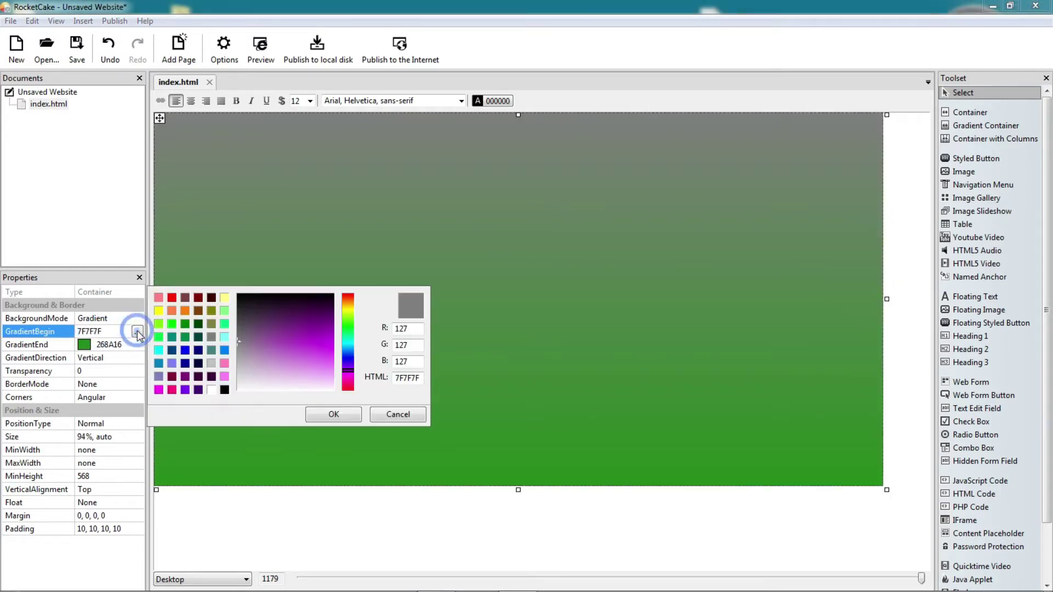
left_click(352, 373)
left_click(350, 362)
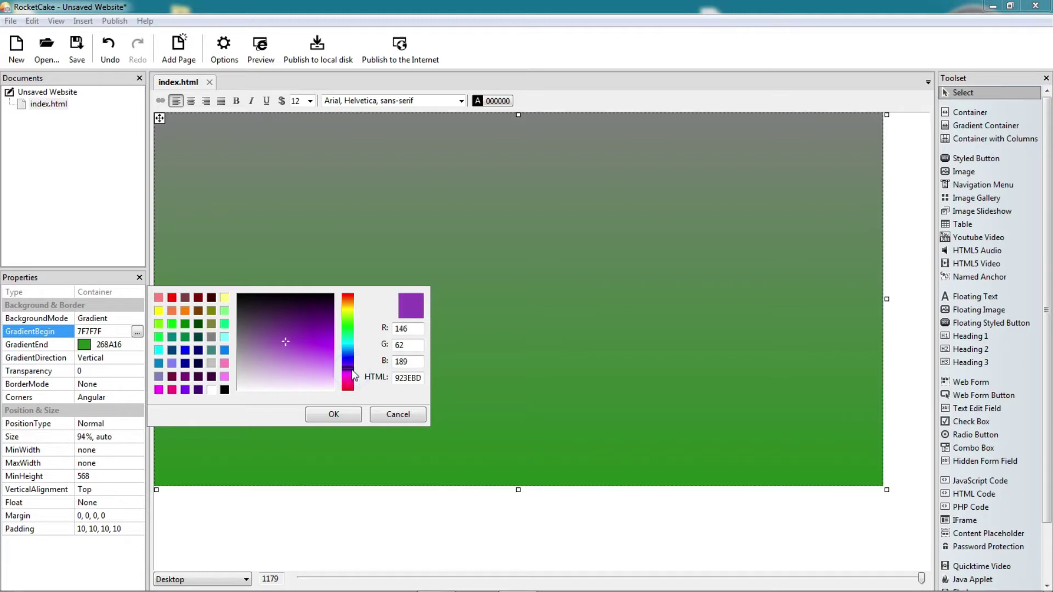
left_click(284, 339)
left_click(318, 328)
left_click(333, 414)
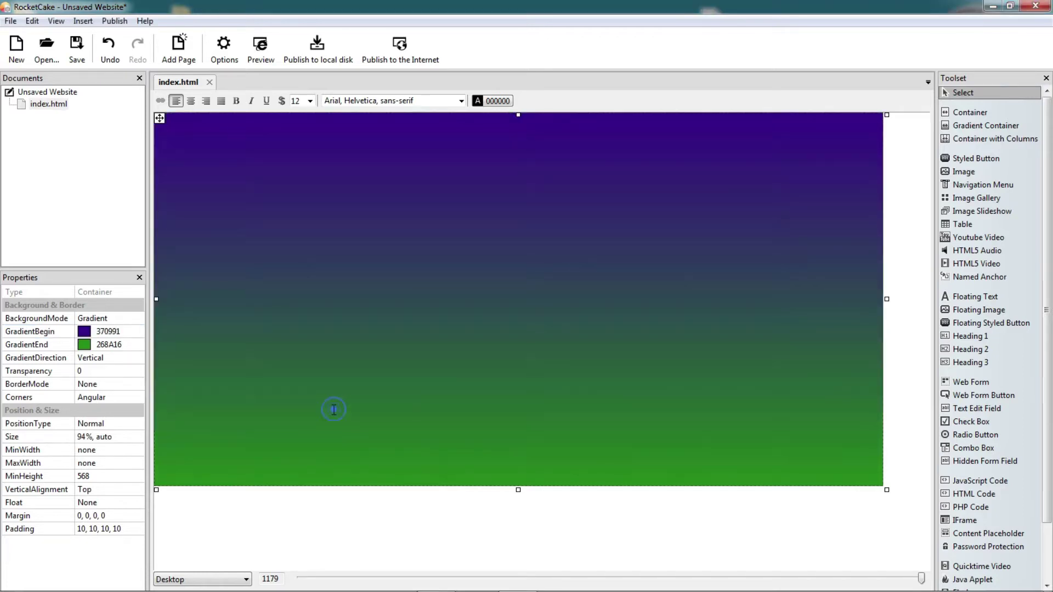
Set the end color of the container's gradient to yellow-green E0F650
left_click(140, 345)
left_click(137, 344)
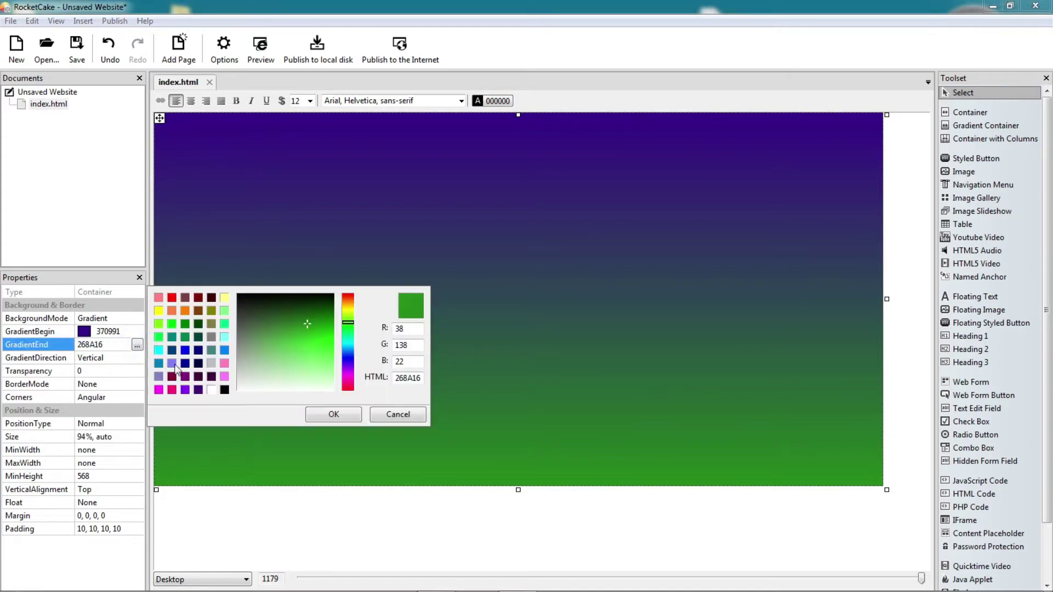
mouse_move(344, 322)
left_mouse_down()
mouse_move(352, 304)
mouse_move(326, 357)
left_mouse_up()
left_click(332, 415)
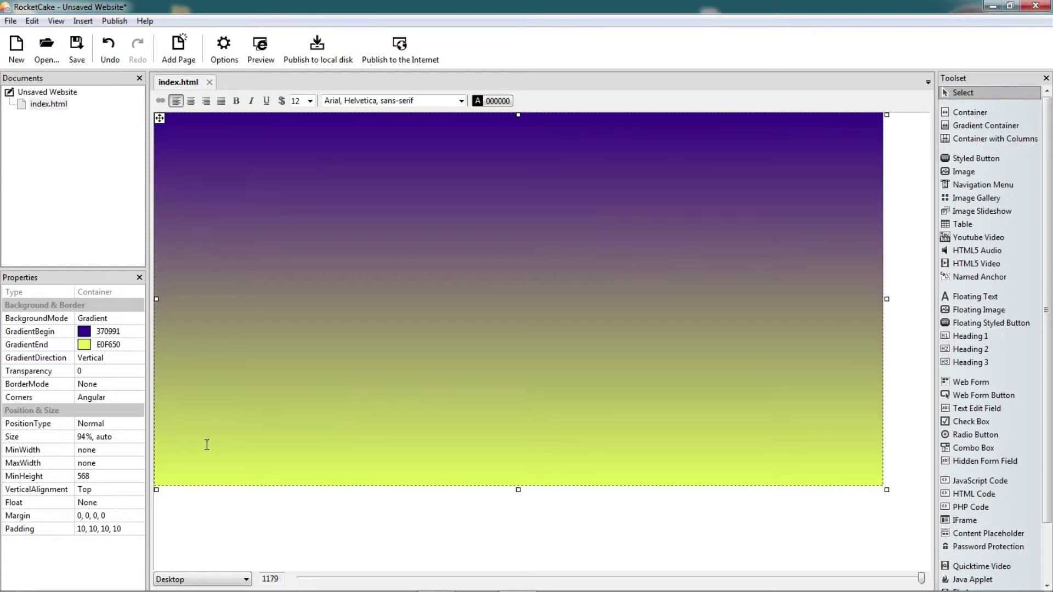
Change the gradient's start color to cyan 00FFFF and its end color to dark blue 004080
left_click(137, 331)
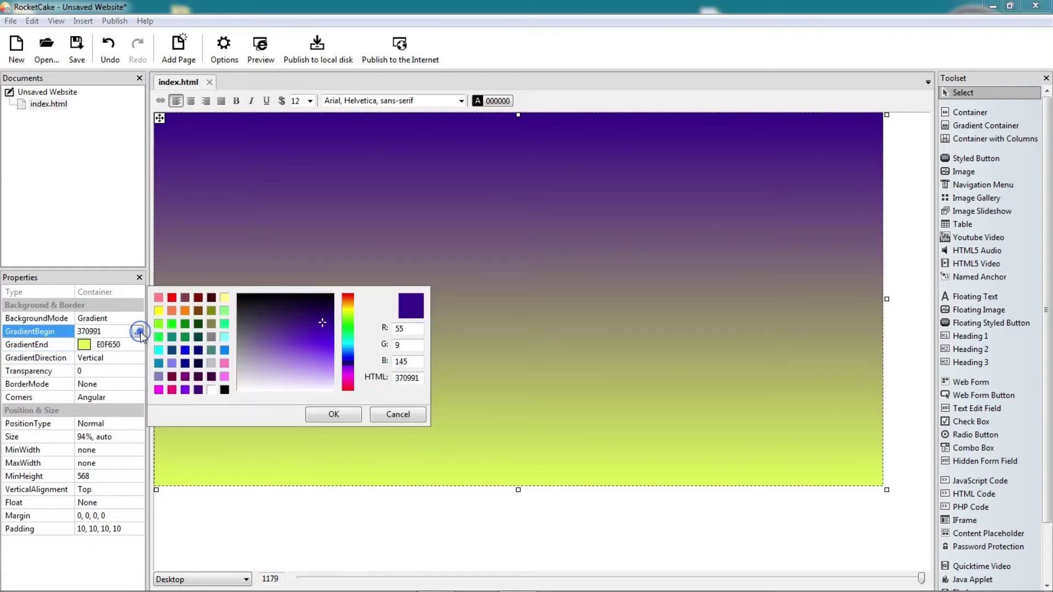
left_click(159, 350)
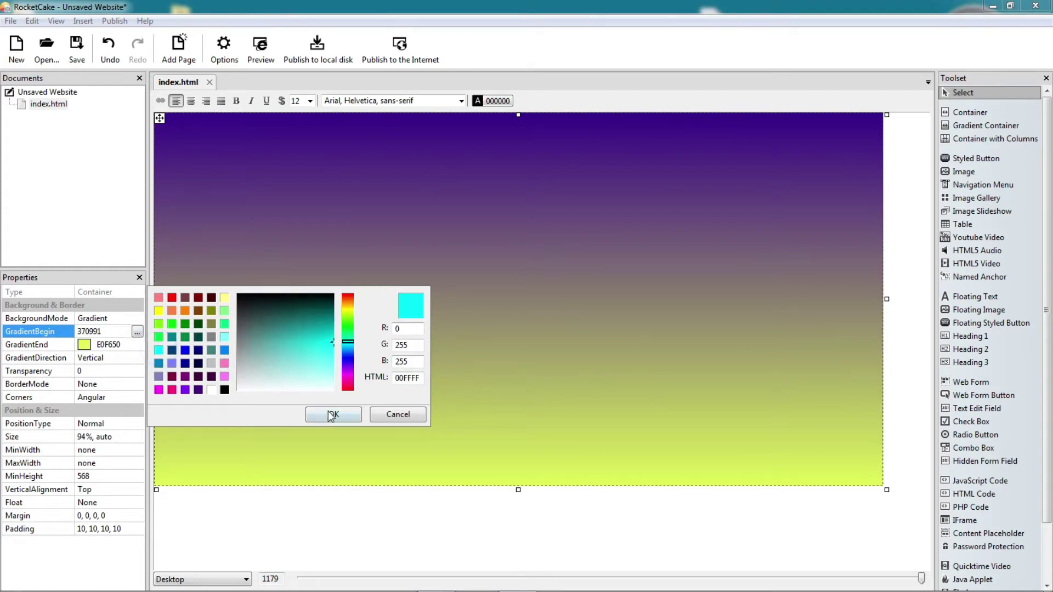
left_click(332, 414)
left_click(138, 345)
left_click(138, 345)
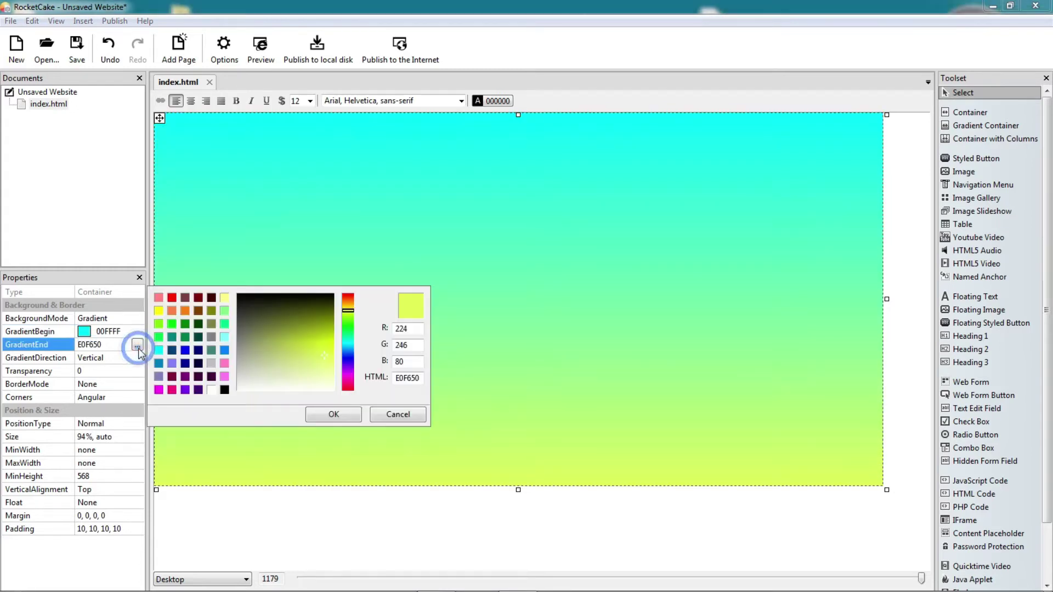
left_click(172, 350)
left_click(329, 415)
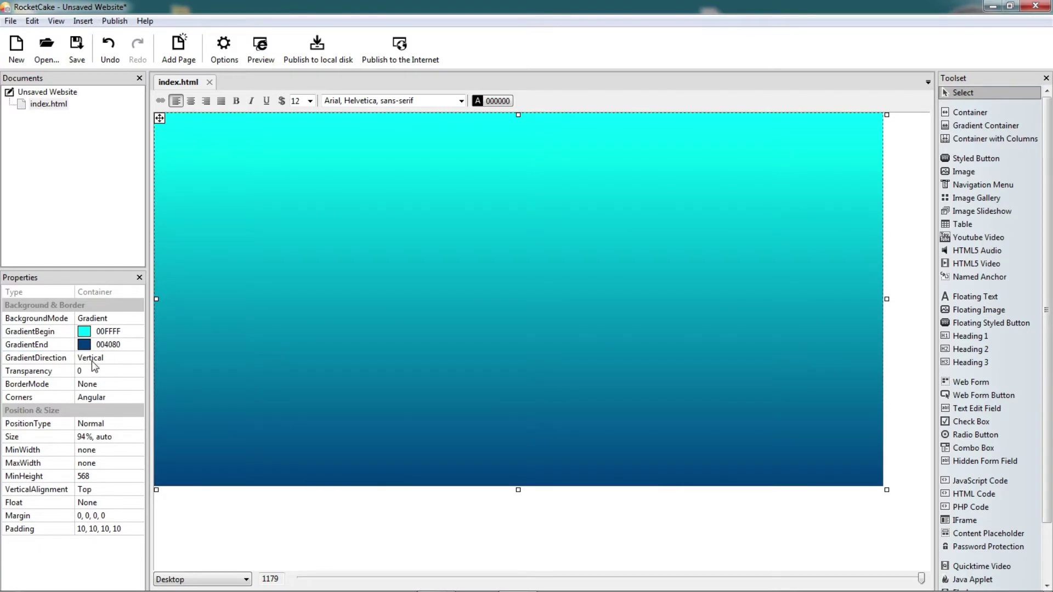
Set the direction of the container's gradient to Horizontal
left_click(113, 360)
left_click(138, 360)
left_click(110, 384)
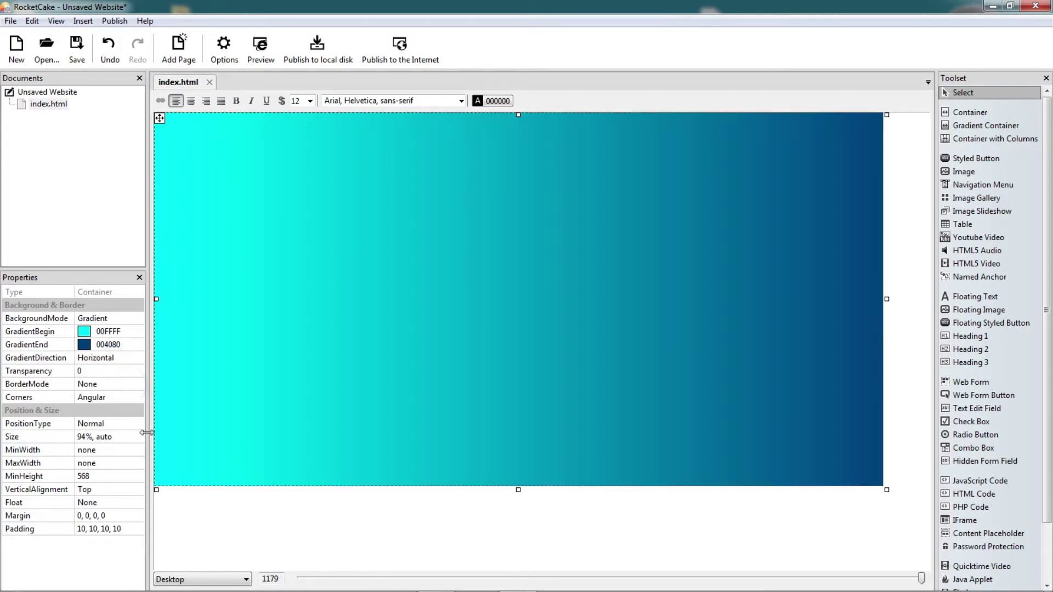
Try a transparency of 50 on the container's gradient and return it to 0
left_click(128, 371)
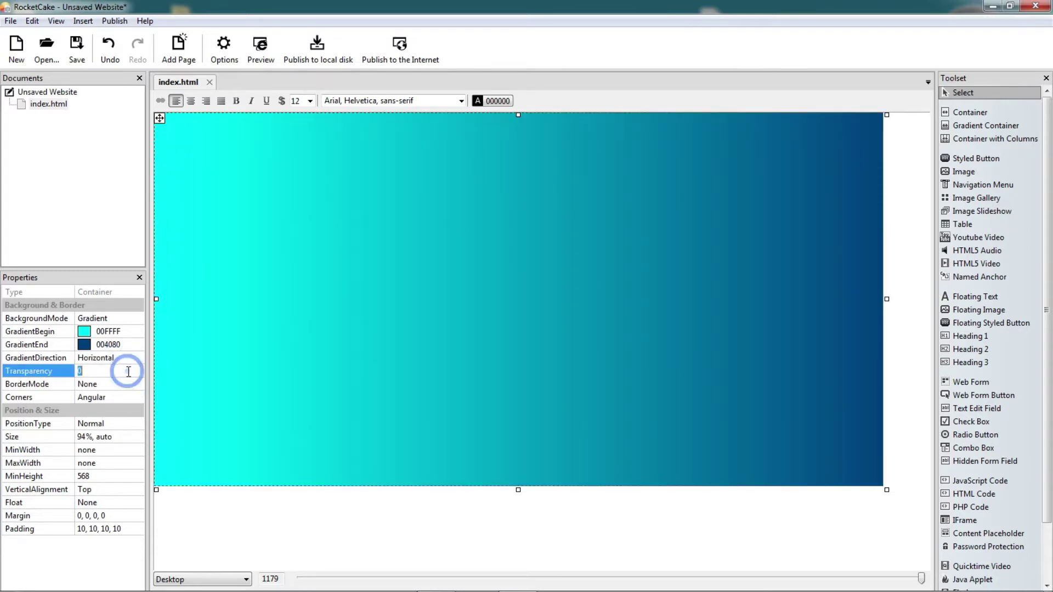
key("Return")
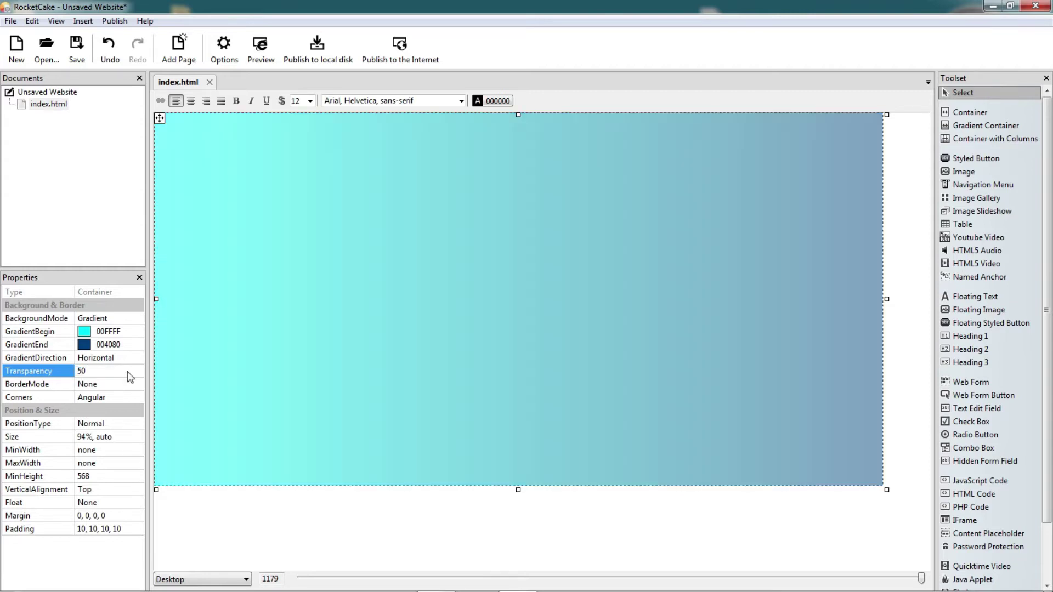
left_click(127, 373)
type("0")
key("Return")
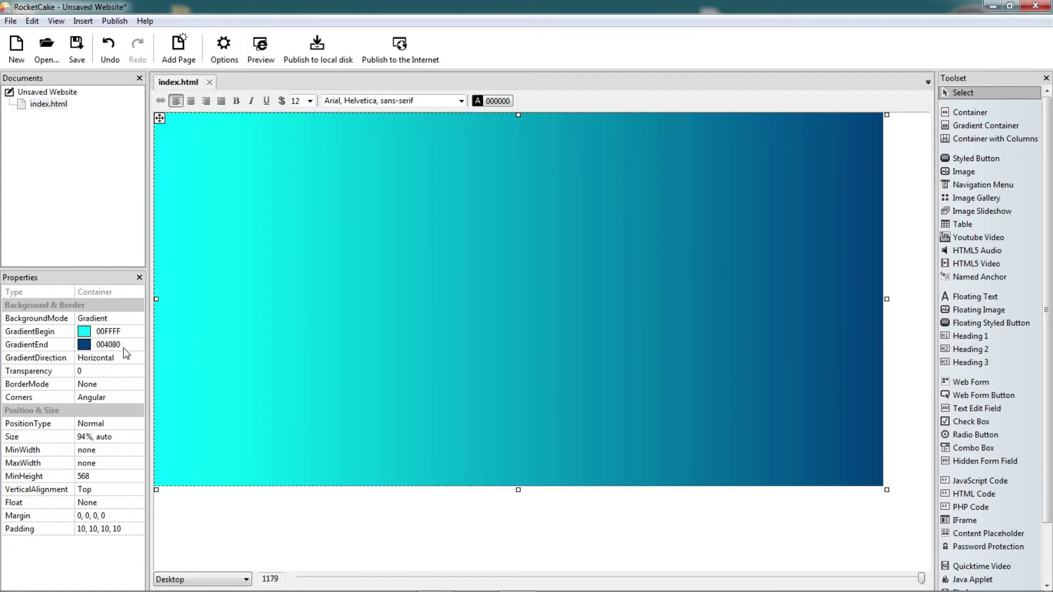
Switch the container's background mode to Styled Button
left_click(138, 323)
left_click(137, 321)
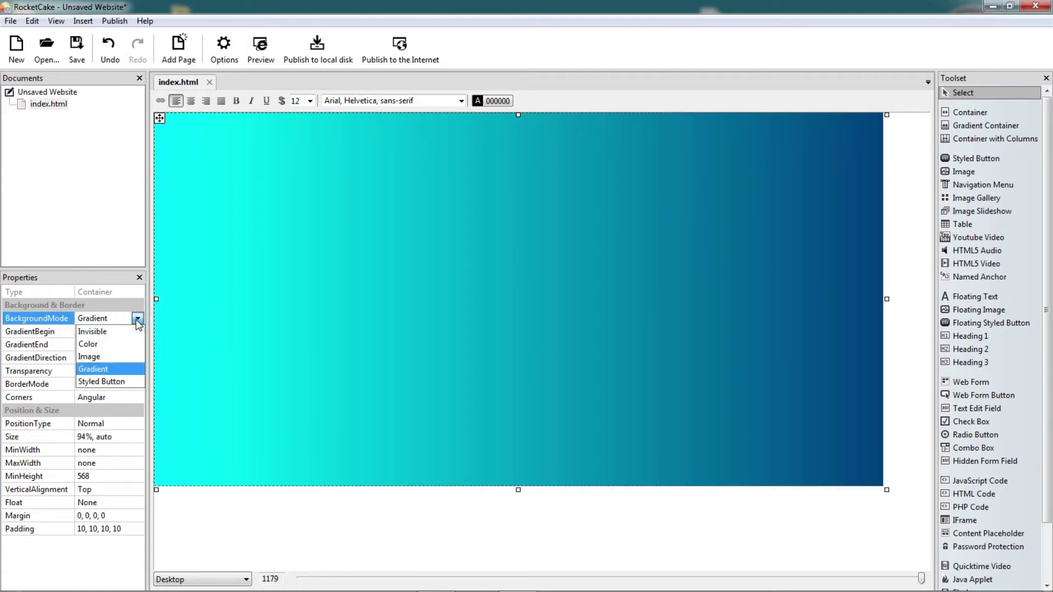
left_click(131, 382)
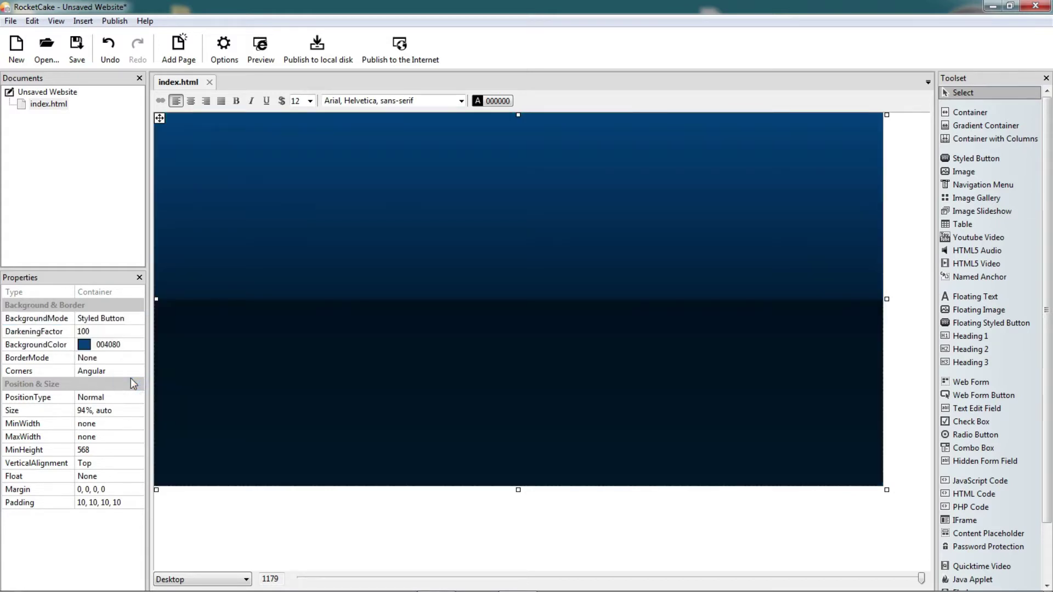
Set the background color of the styled-button container to cyan 00FFFF
left_click(134, 344)
left_click(137, 345)
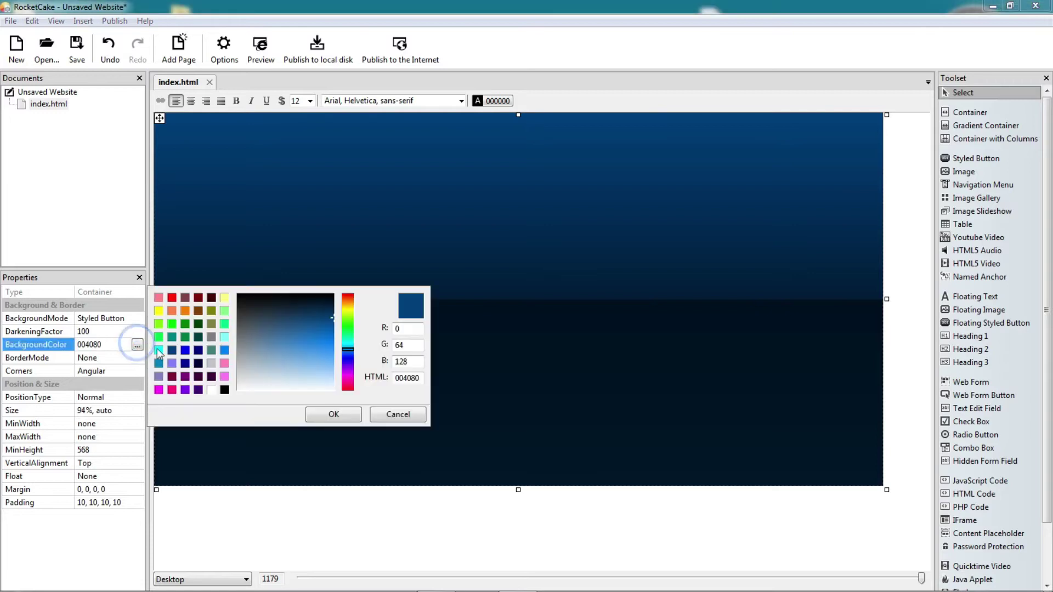
left_click(158, 350)
left_click(329, 415)
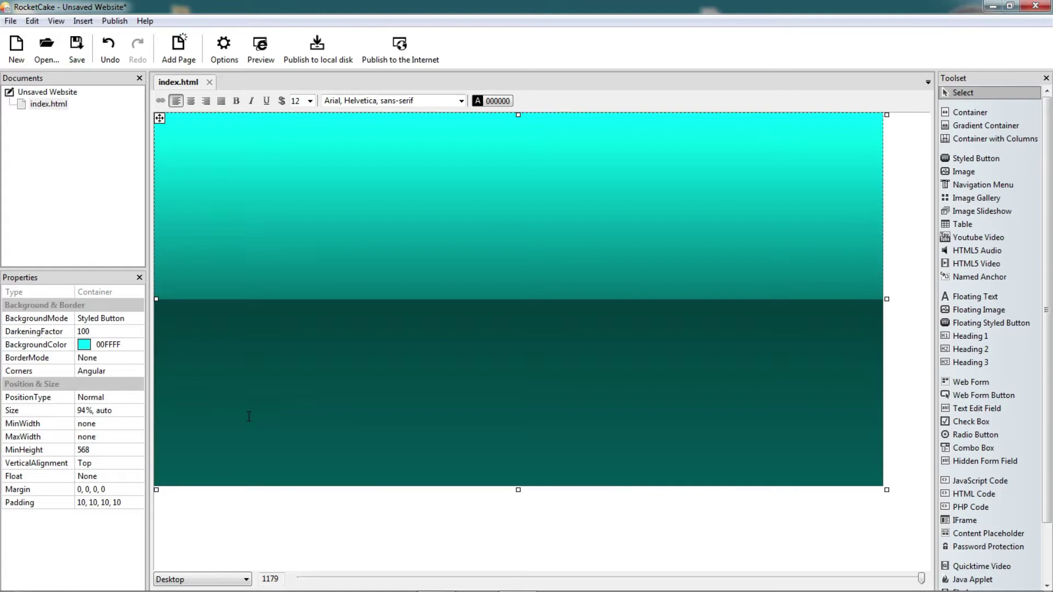
Try darkening factors of 50 and 0 on the styled-button container's cyan background
left_click(94, 332)
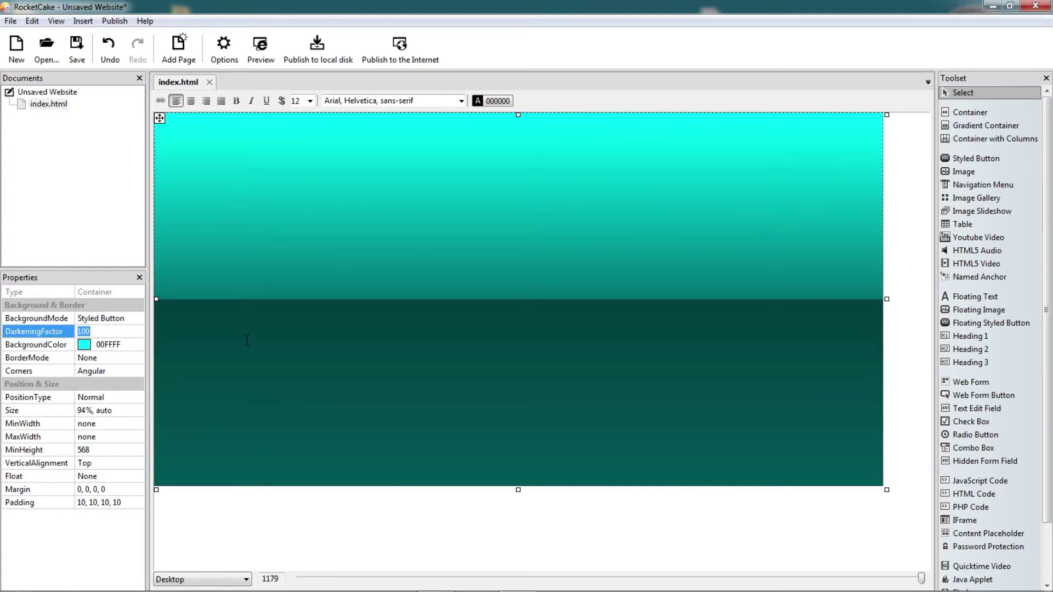
type("50")
key("Return")
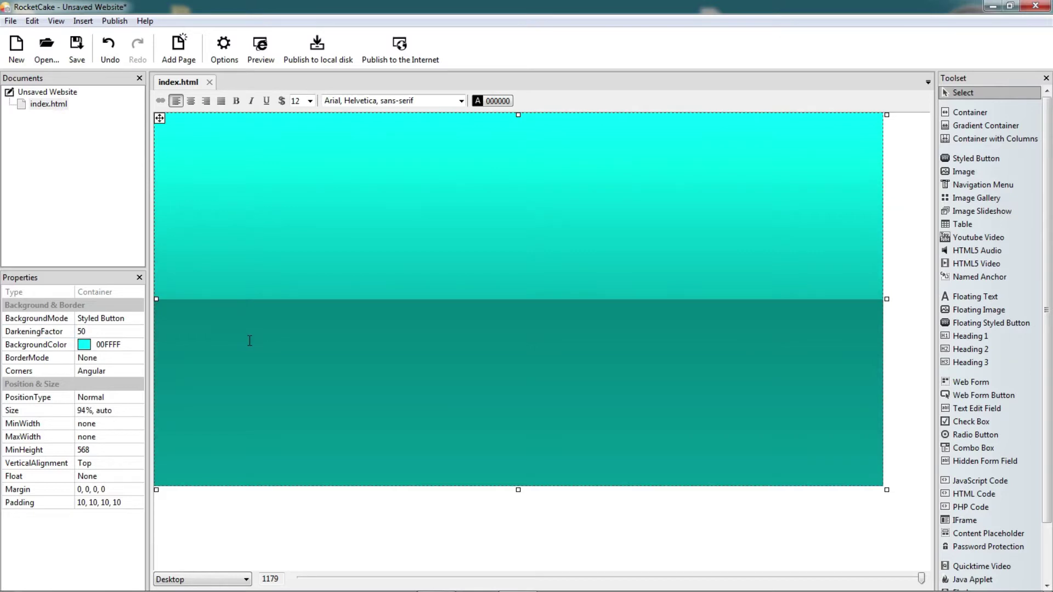
left_click(133, 330)
type("0")
key("Return")
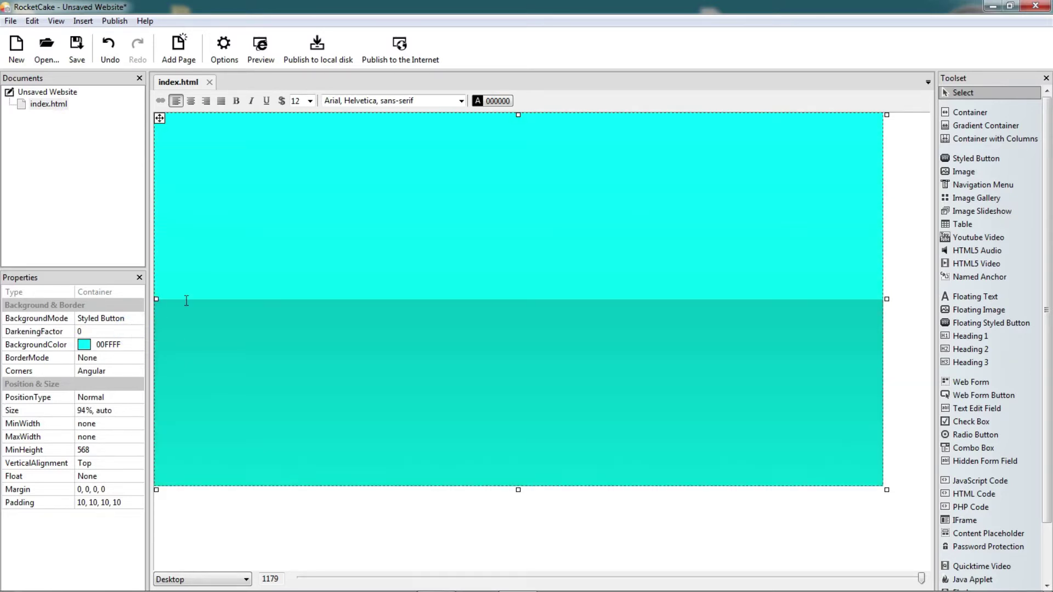
Set the background color of the styled-button container to dark teal 1F7070
left_click(140, 345)
left_click(137, 345)
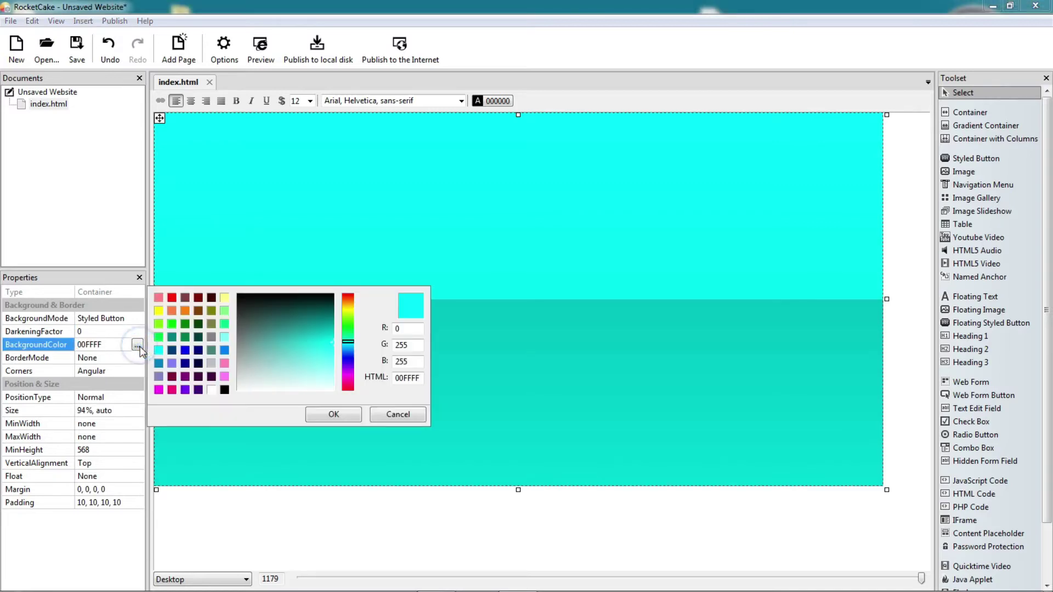
left_click(286, 345)
left_click_drag(295, 324, 291, 322)
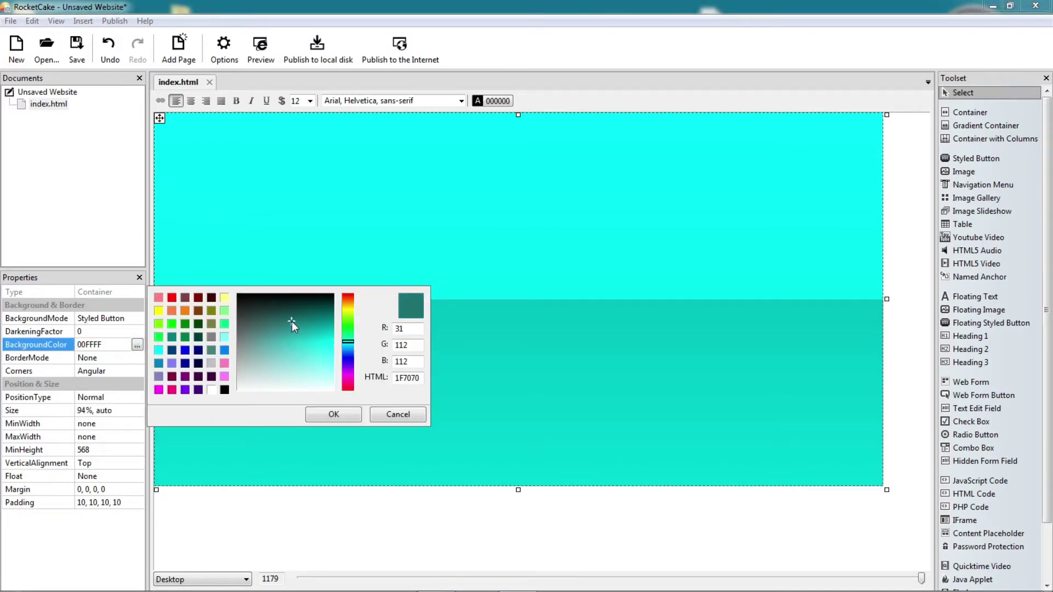
left_click(334, 418)
Try a darkening factor of 50 on the dark teal background and raise it to 100
left_click(124, 332)
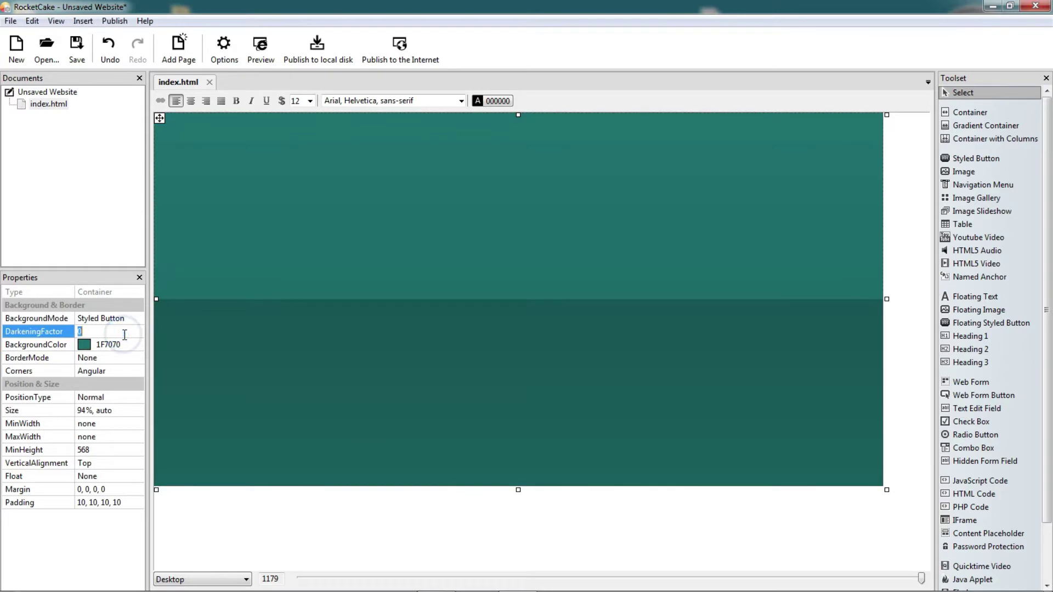
type("50")
key("Return")
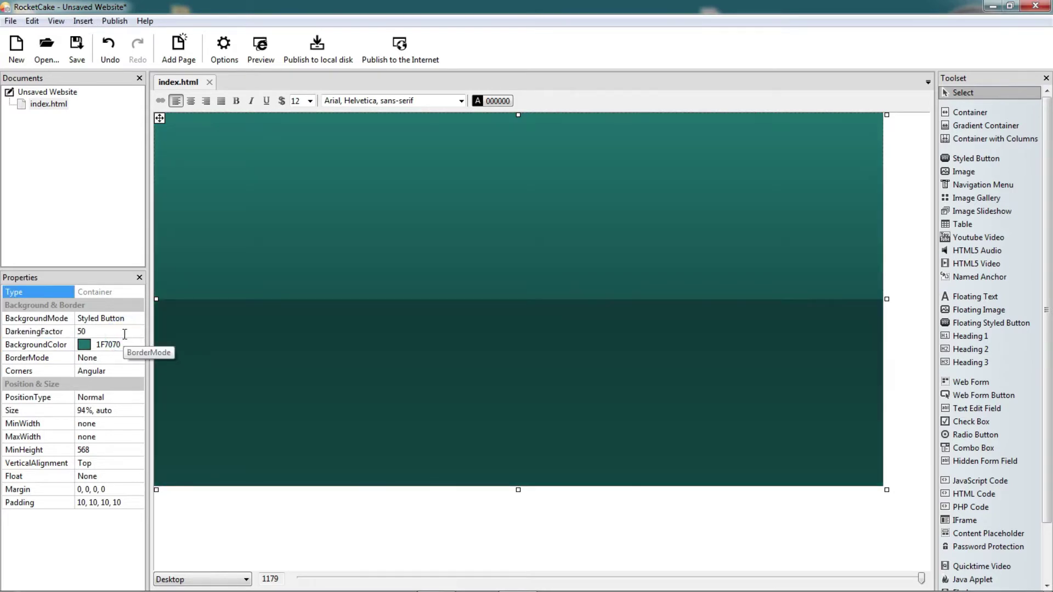
left_click(124, 332)
type("100")
key("Return")
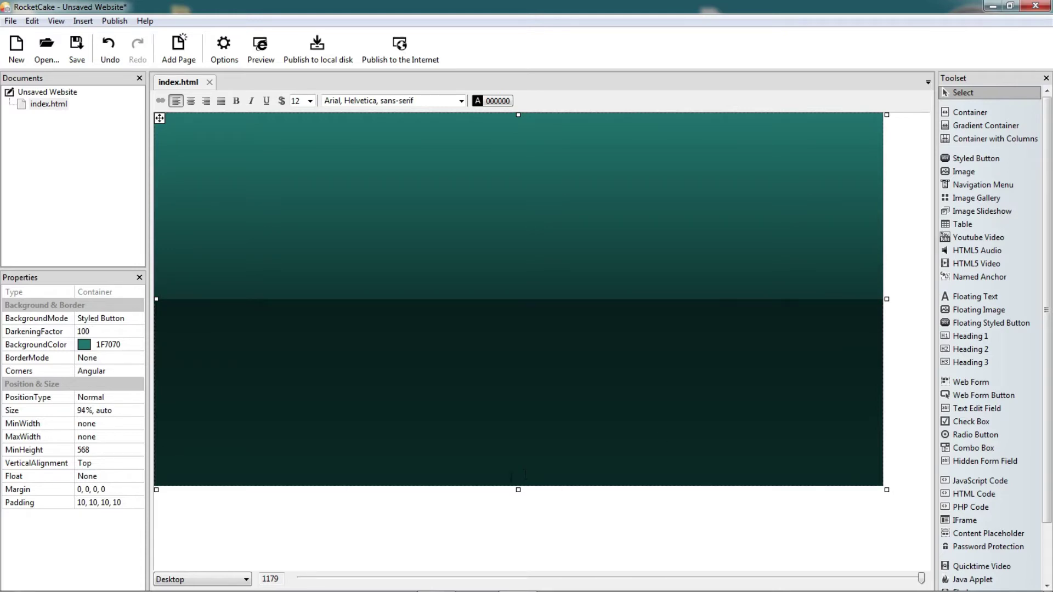
Switch the container's background mode to Invisible
left_click(138, 318)
left_click(137, 319)
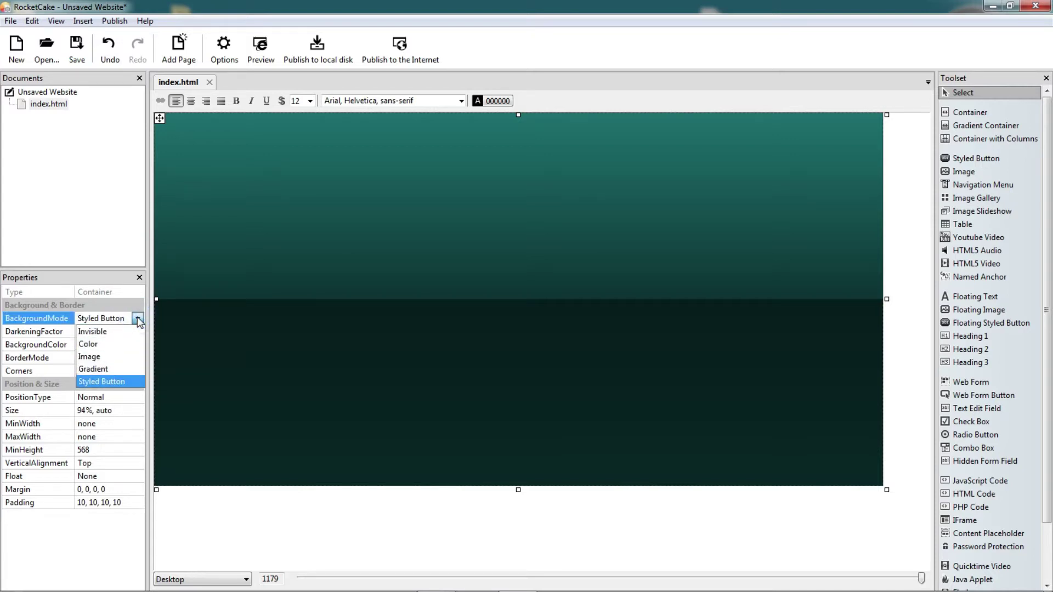
left_click(92, 331)
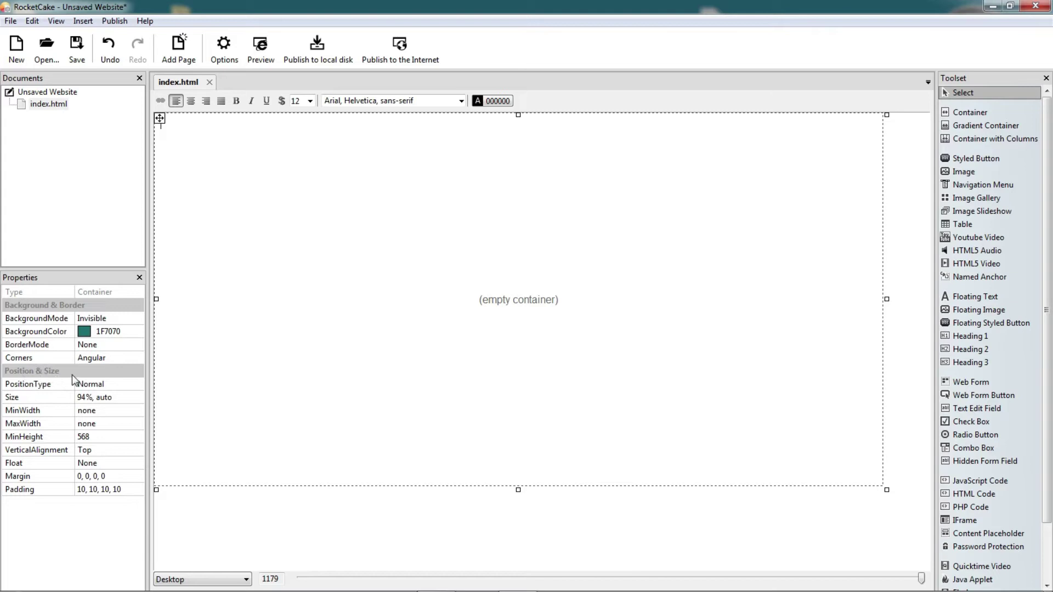
left_click(134, 346)
left_click(137, 345)
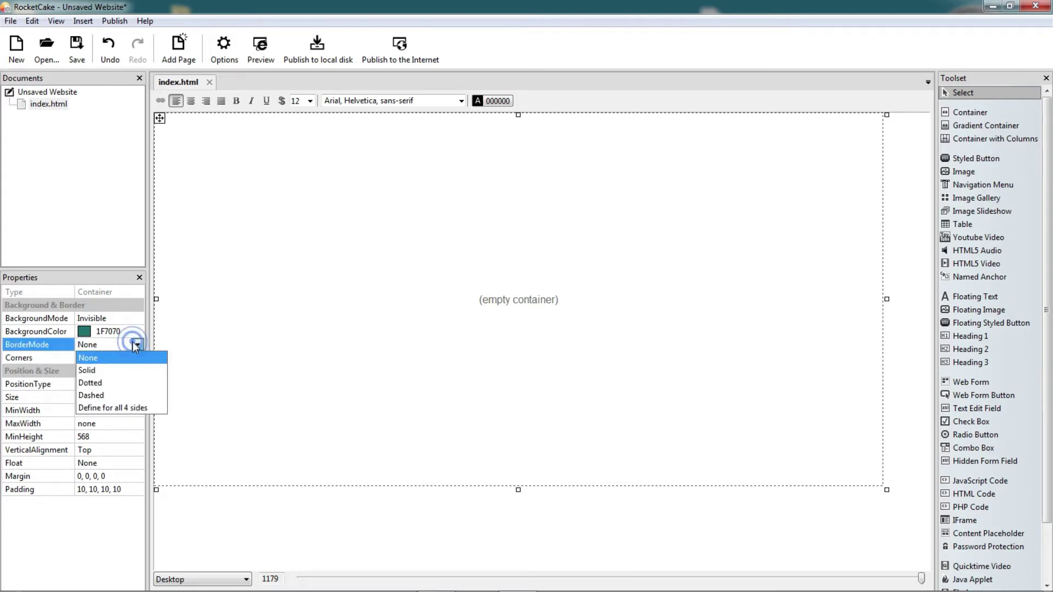
left_click(134, 342)
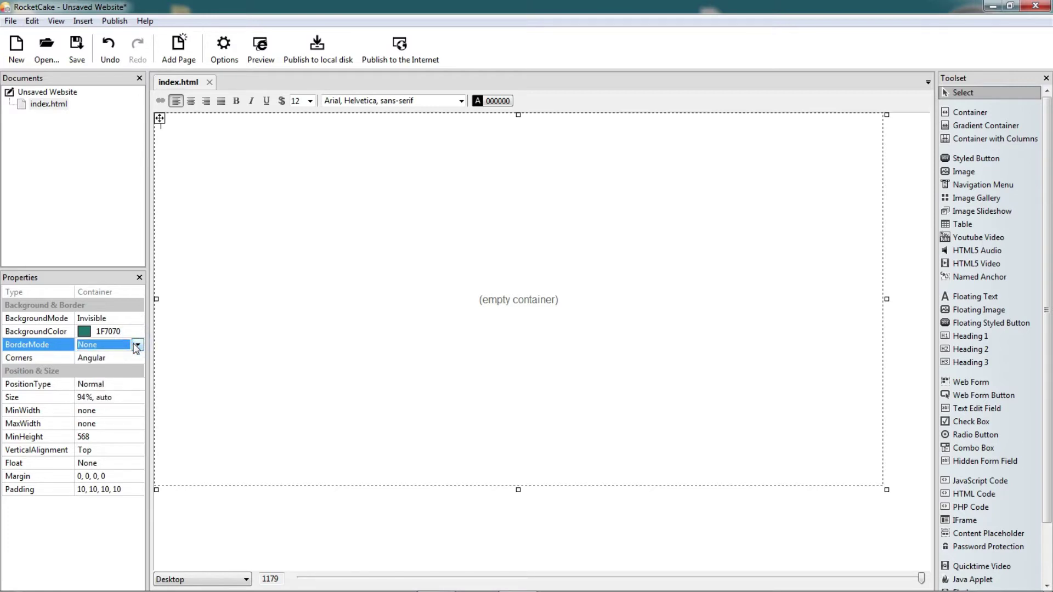
left_click(137, 345)
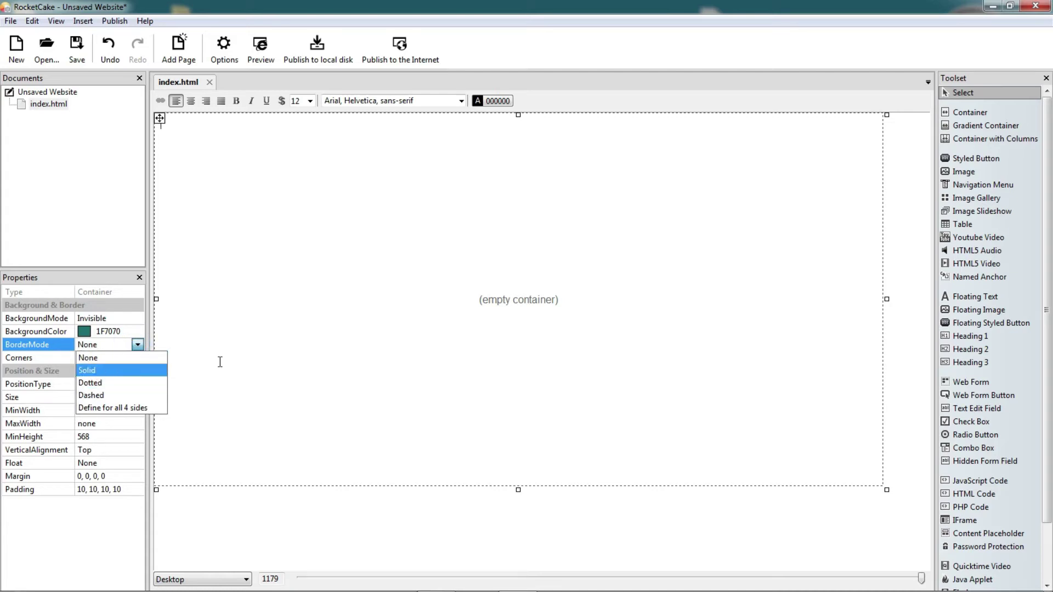
left_click(312, 348)
Preview the page with the invisible container in the browser, and return to the editor
left_click(260, 53)
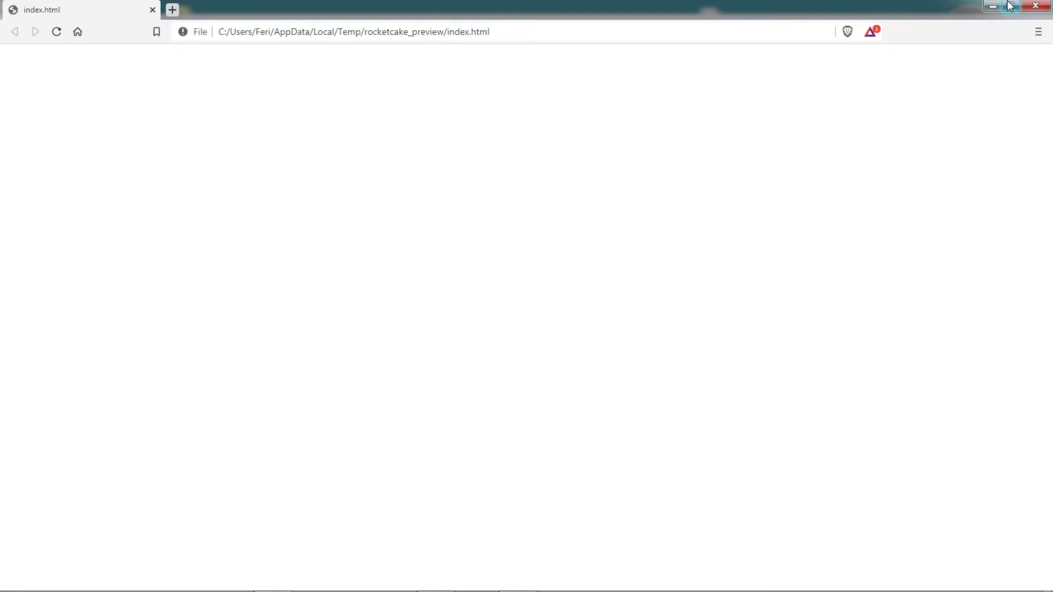
left_click(1035, 6)
left_click(126, 328)
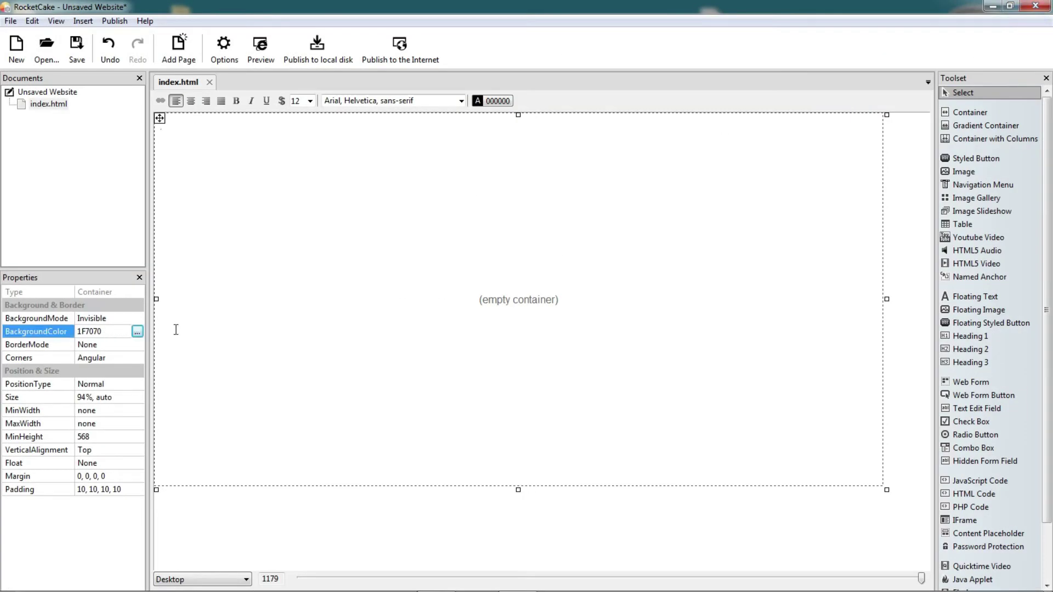
Set the container's border mode to Solid
left_click(138, 346)
left_click(137, 346)
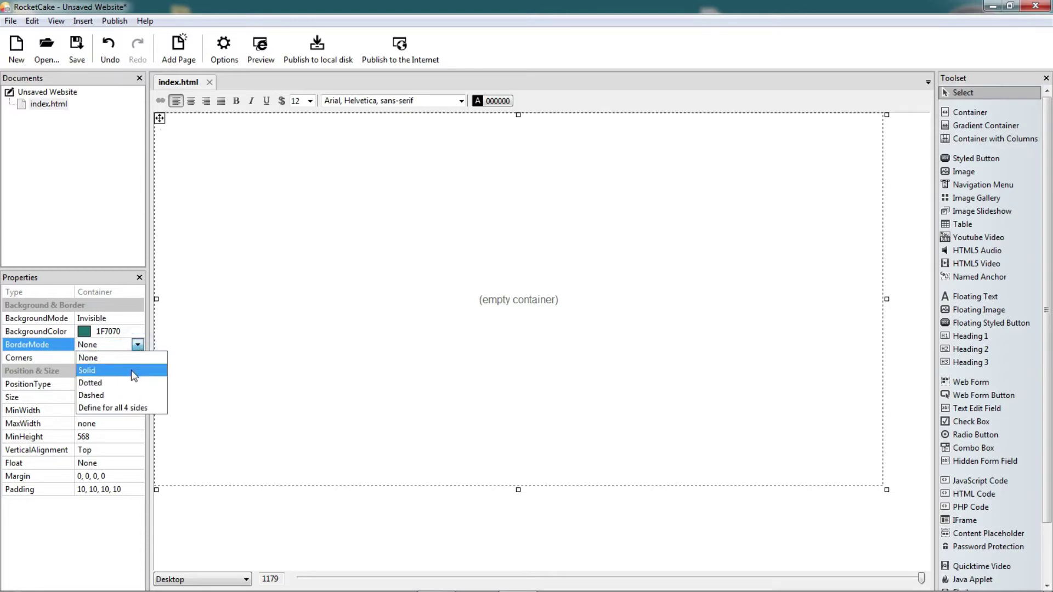
left_click(133, 371)
Center the solid-bordered container horizontally on the page
left_click(331, 508)
left_click(345, 414)
left_click(191, 101)
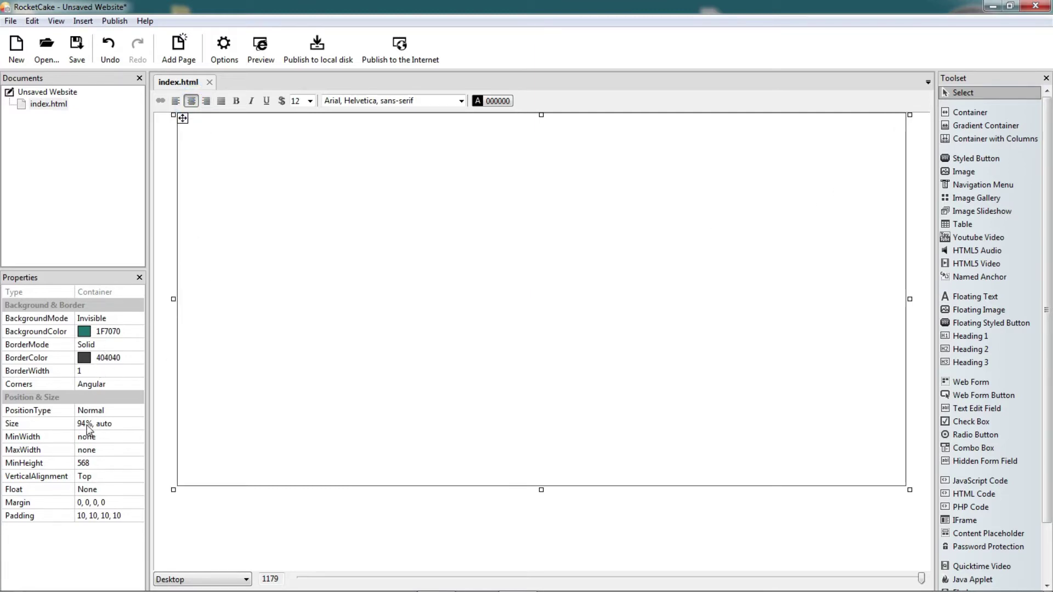
Set the container's width to 60%, keeping its height on auto
left_click(87, 426)
key("BackSpace")
key("BackSpace")
type("60")
key("Return")
Reduce the container's minimum height to about 381 and move it down the page with blank space above it
left_click(423, 349)
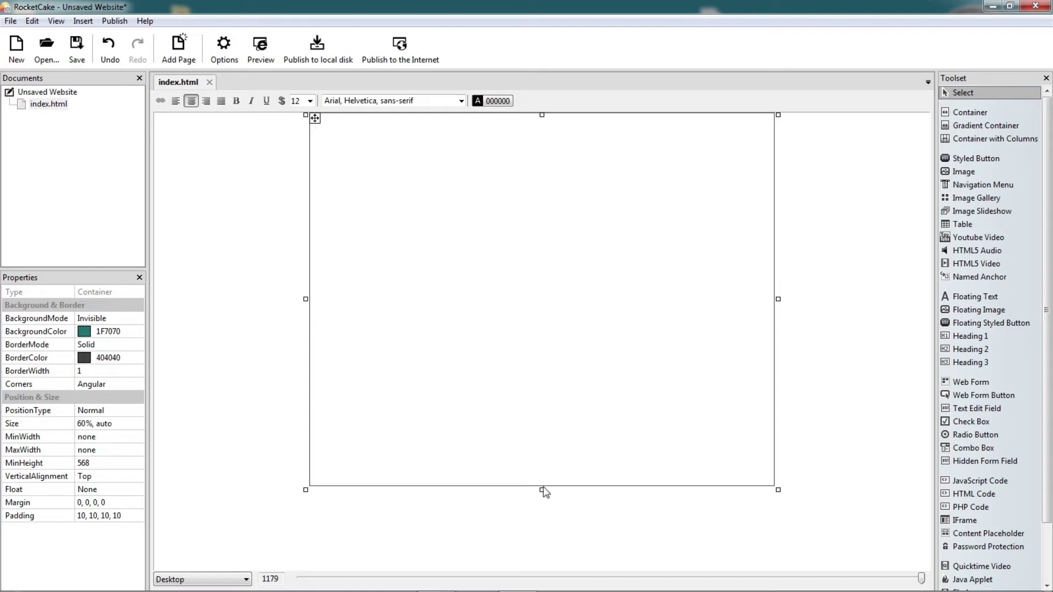
left_click_drag(542, 490, 529, 373)
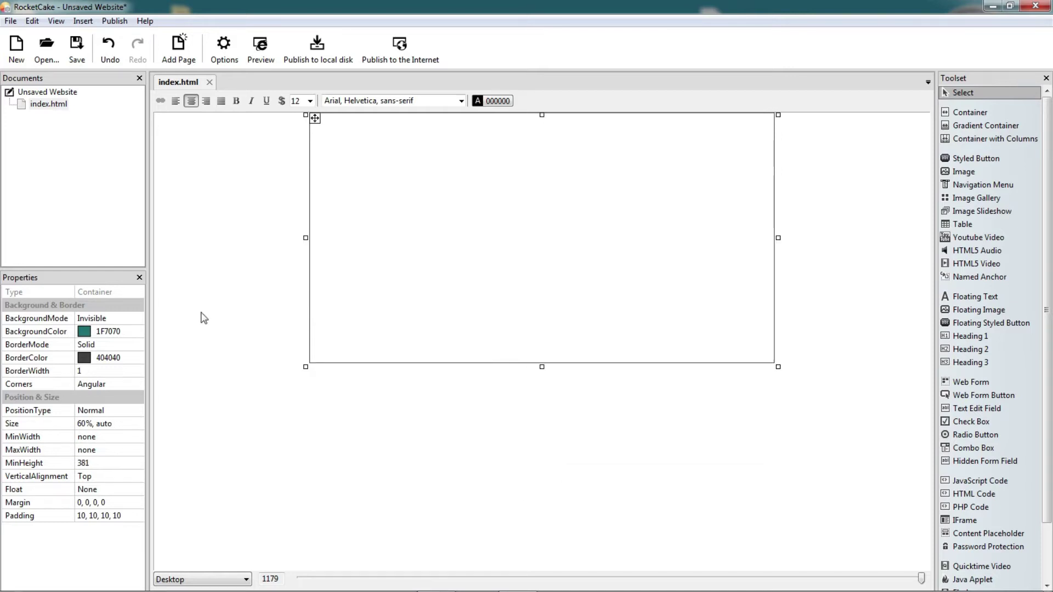
left_click(202, 314)
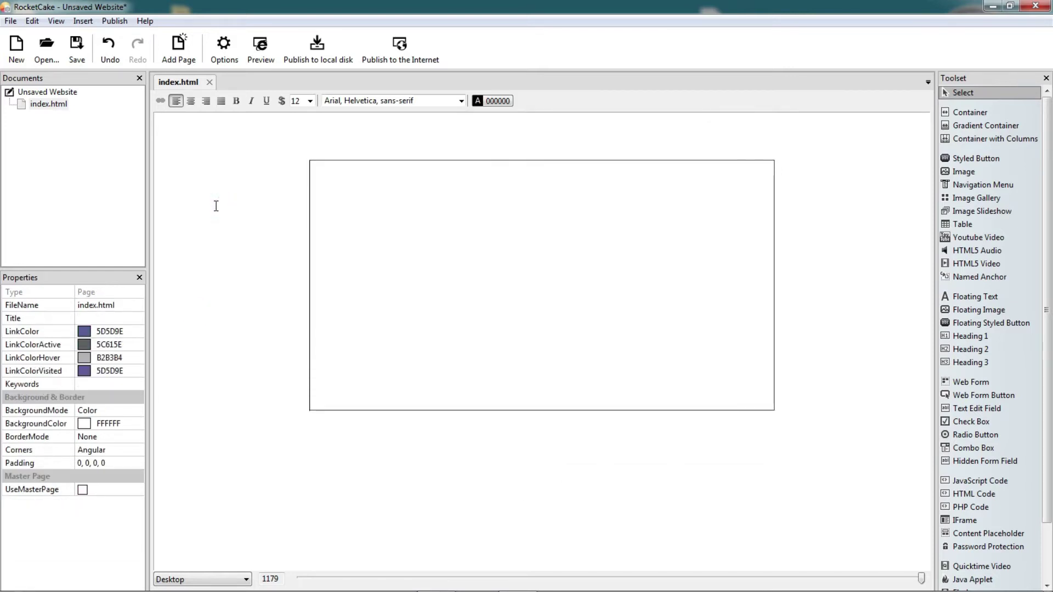
left_click(366, 234)
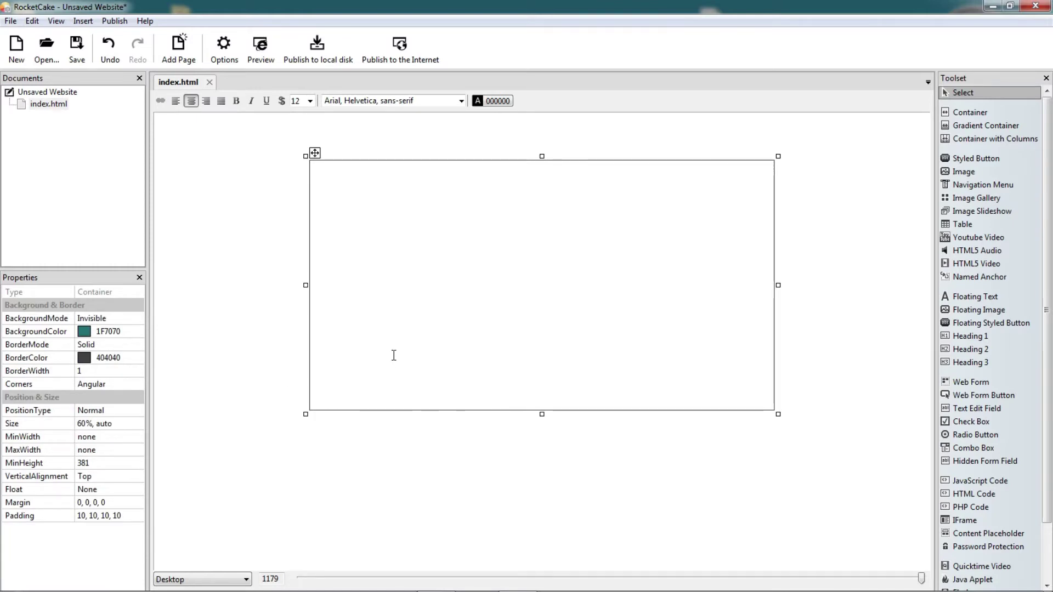
Set the width of the container's solid border to 10
left_click(130, 371)
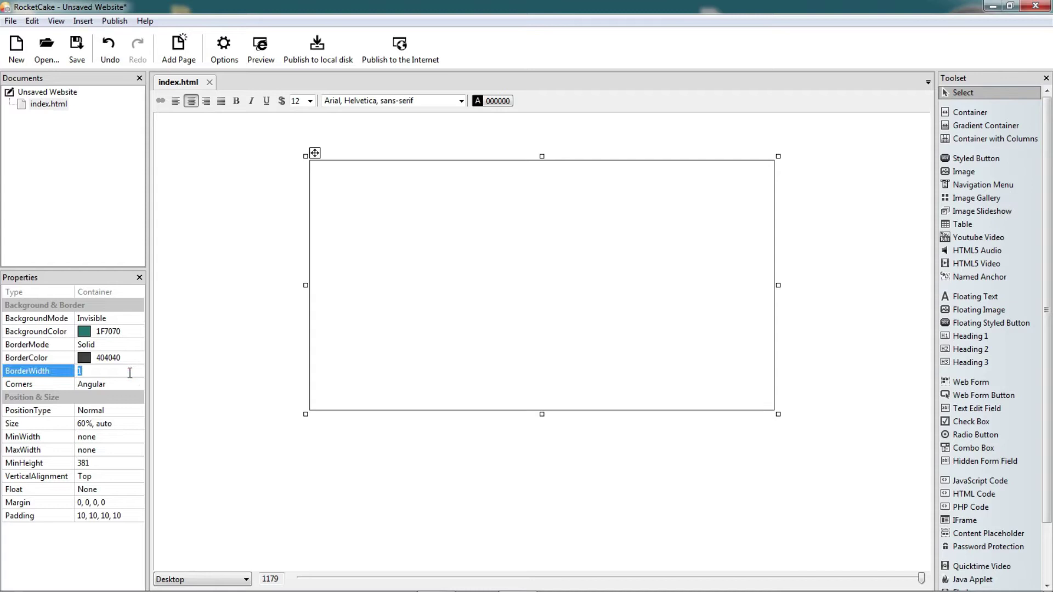
type("10")
key("Return")
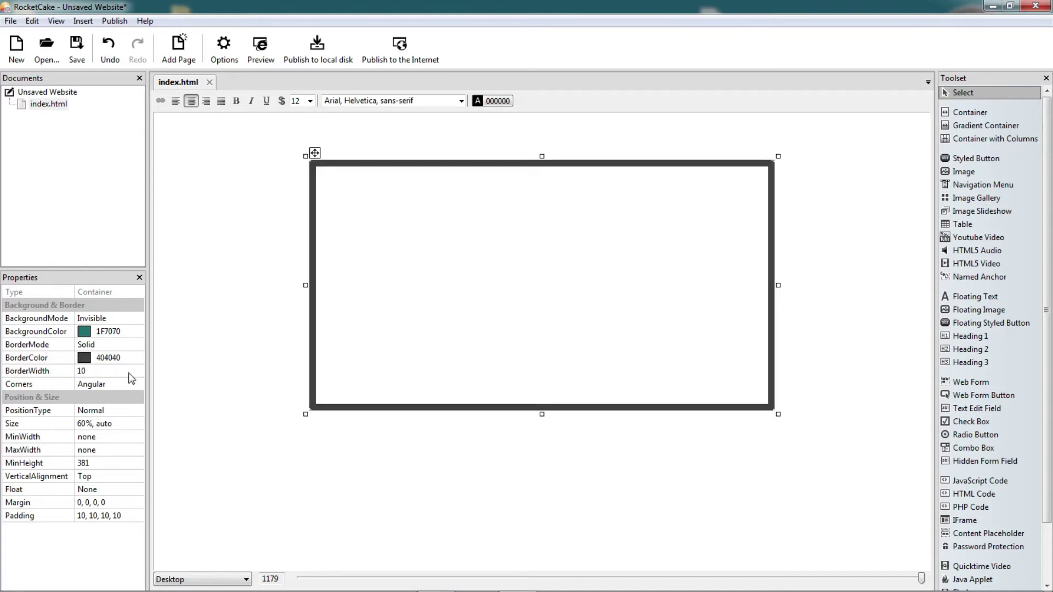
Set the container's border color to dark blue 004080 and preview the page in the browser
left_click(125, 358)
left_click(137, 358)
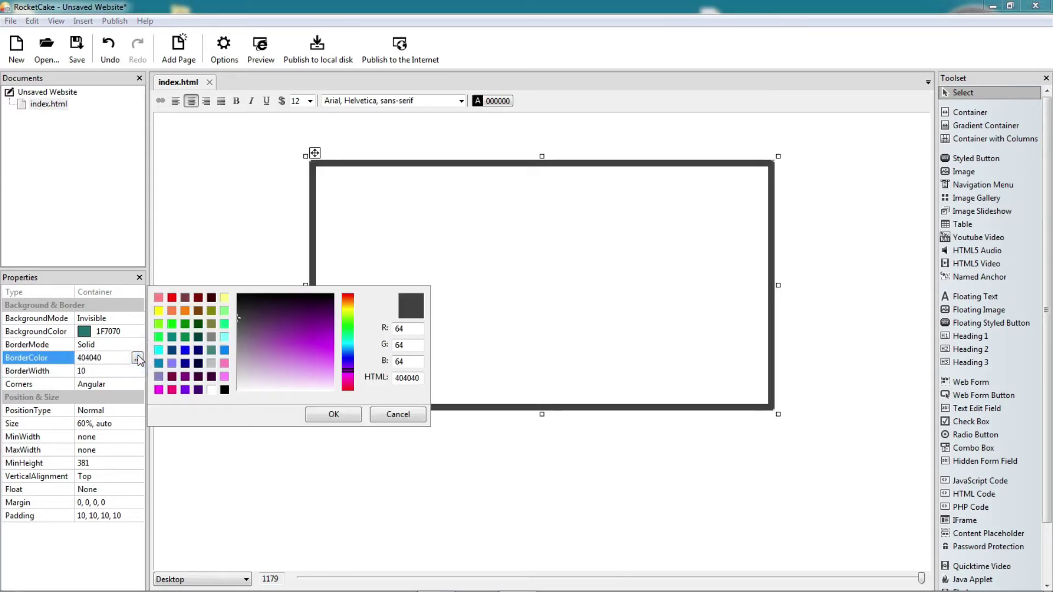
left_click(185, 350)
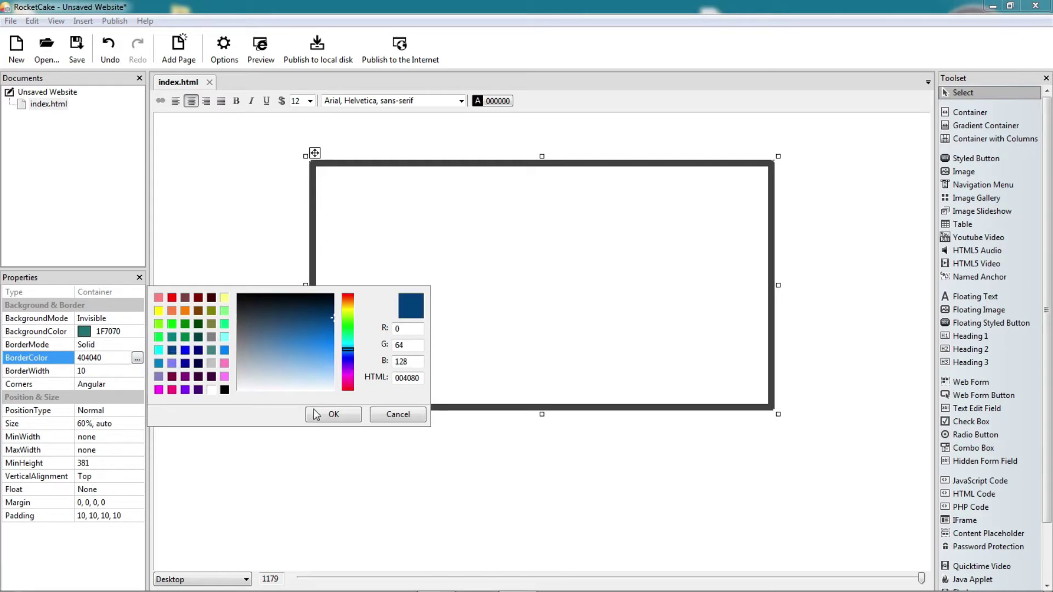
left_click(314, 411)
left_click(260, 46)
left_click(1035, 6)
Try a border width of 50 on the container with a browser preview, and return it to 10
left_click(104, 372)
type("50")
key("Return")
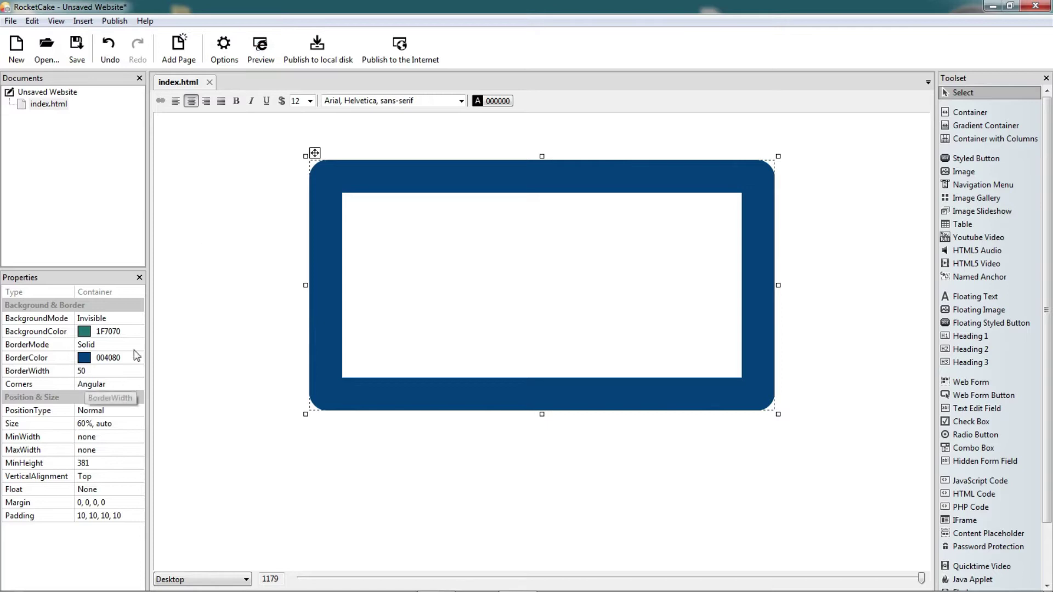
left_click(262, 52)
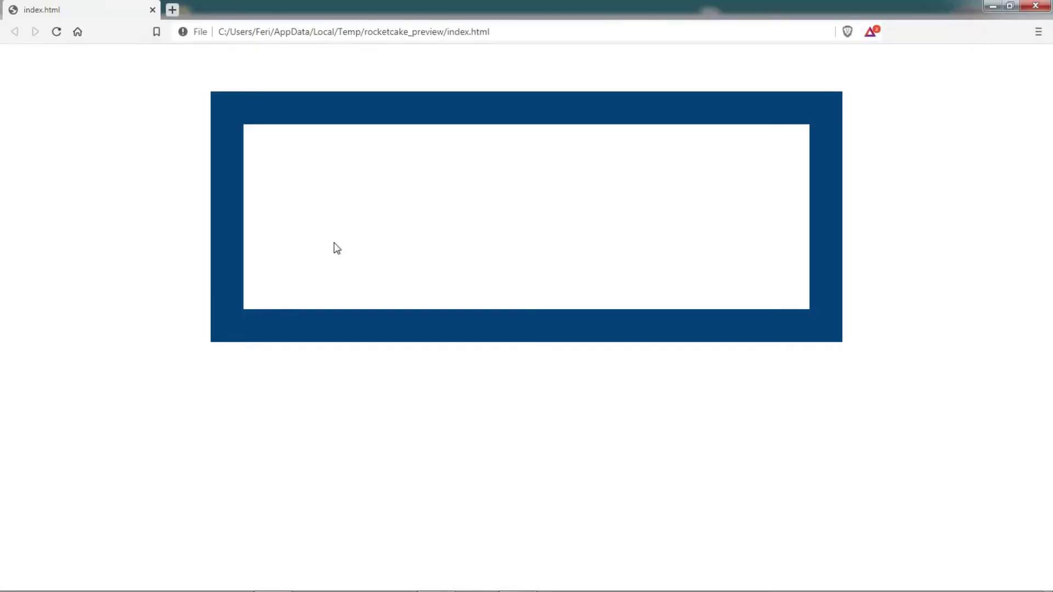
left_click(1035, 6)
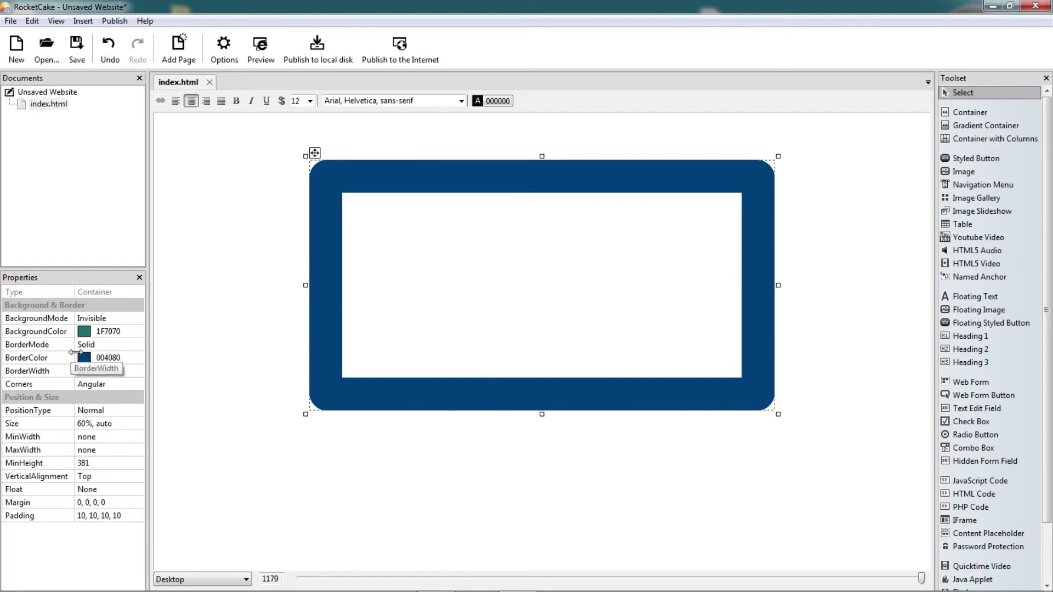
left_click(115, 374)
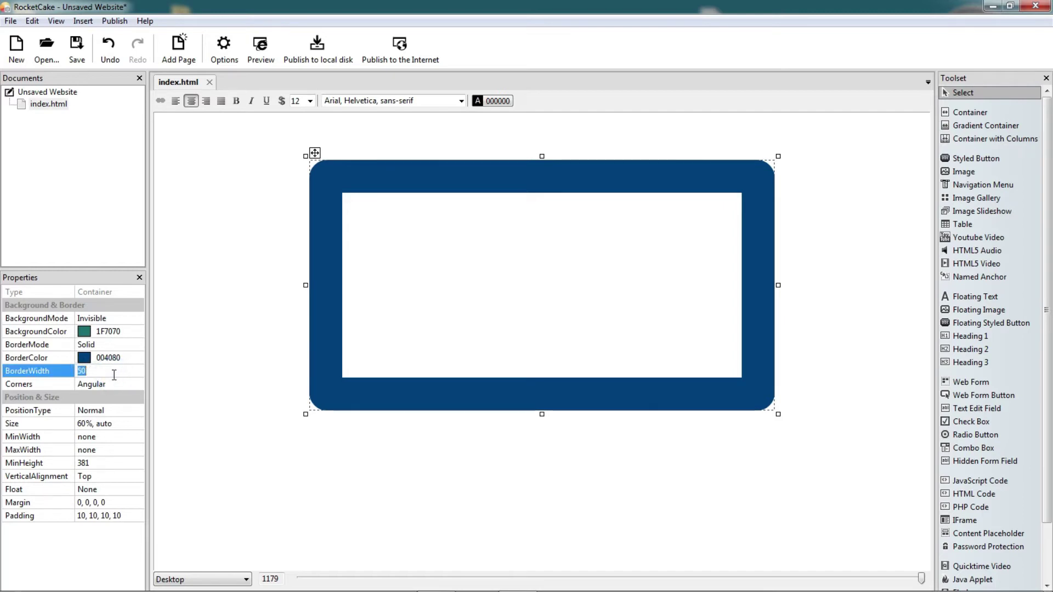
type("10")
key("Return")
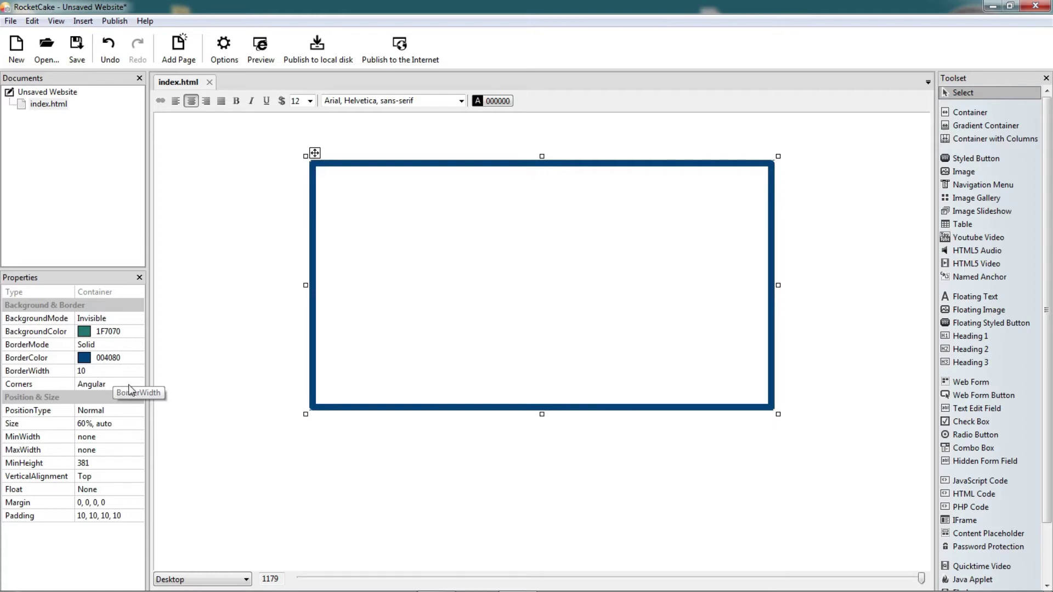
Set the container's corners to Round
left_click(129, 385)
left_click(137, 384)
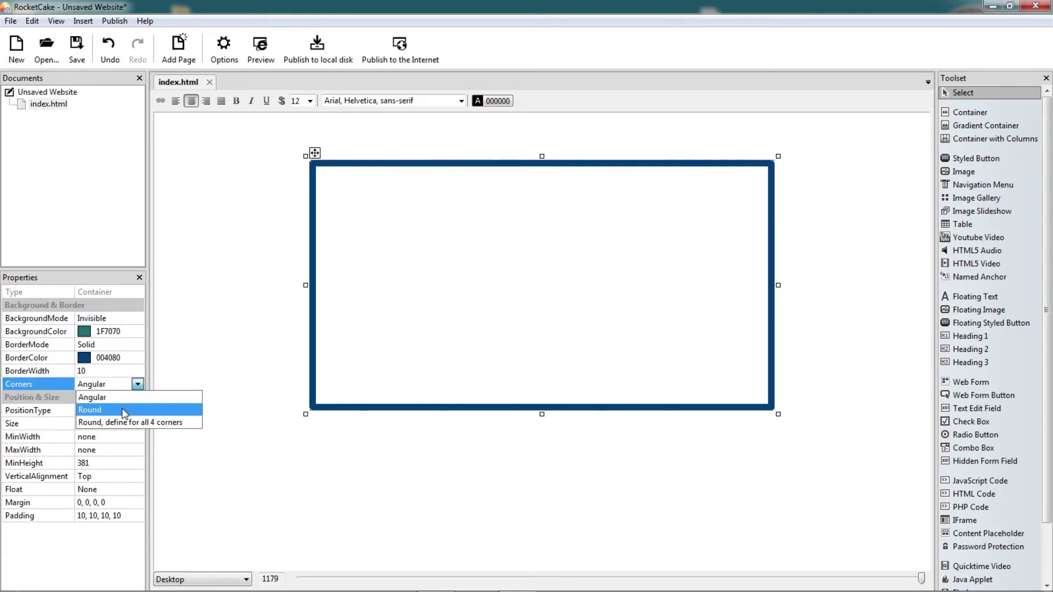
left_click(123, 411)
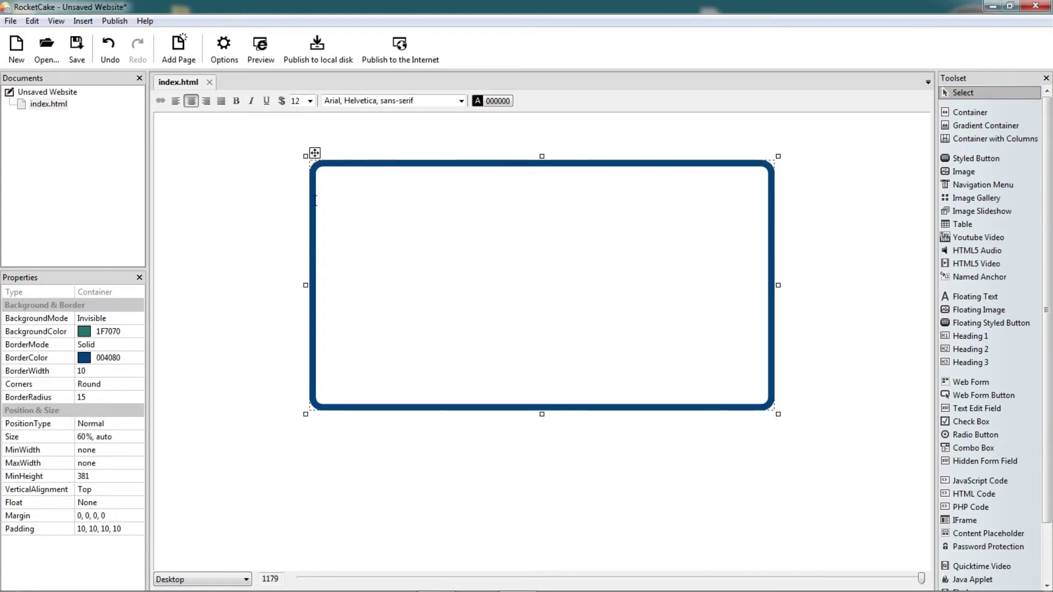
Try border radius values of 50 and 100 on the container's round corners
left_click(101, 399)
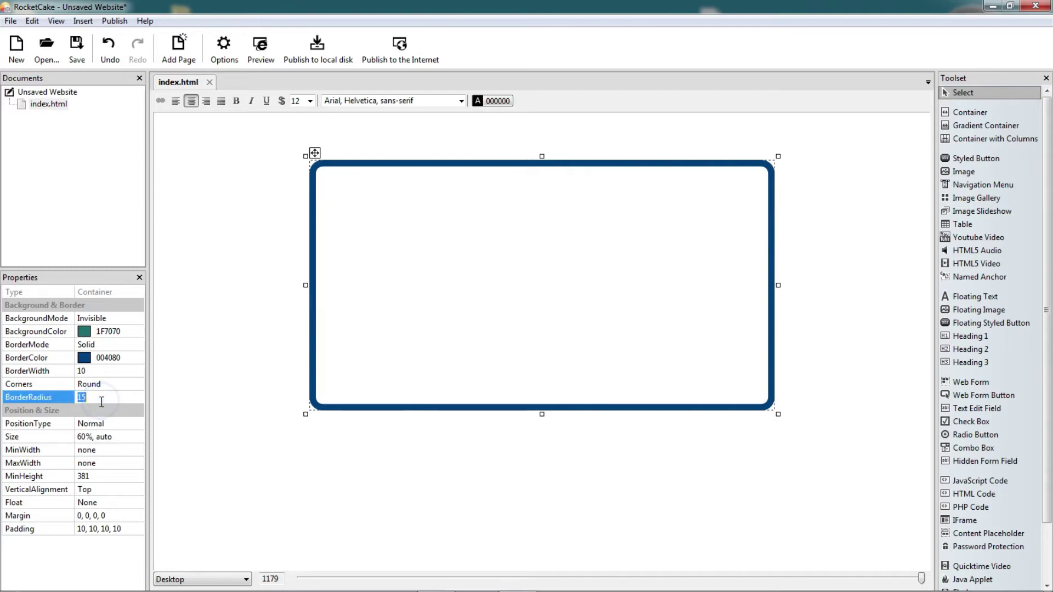
type("50")
key("Return")
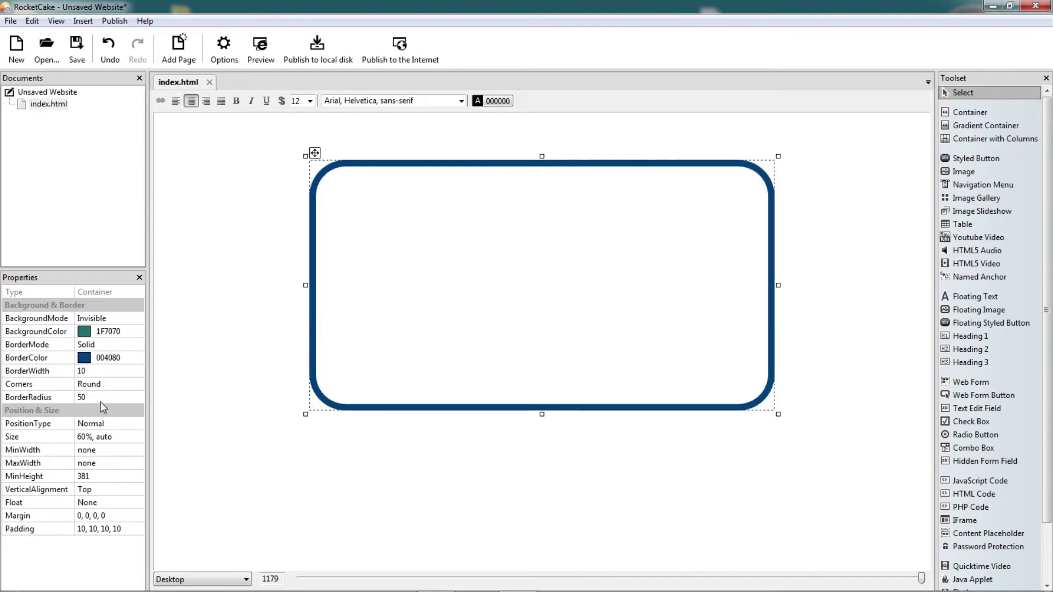
left_click(101, 398)
type("100")
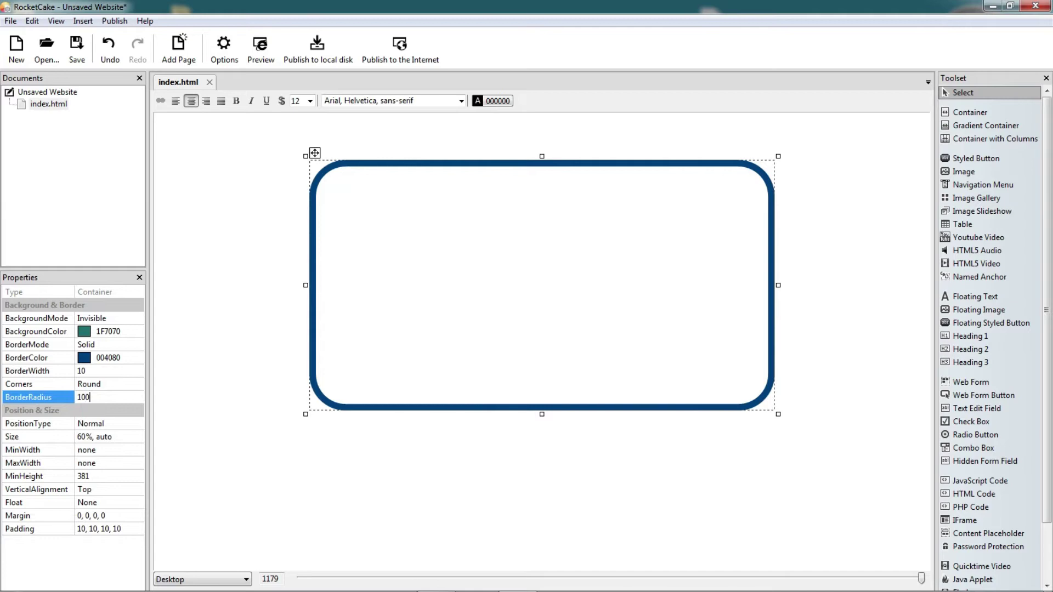
key("Return")
Try a border radius of 300 on the container with a browser preview, and return it to 15
left_click(105, 398)
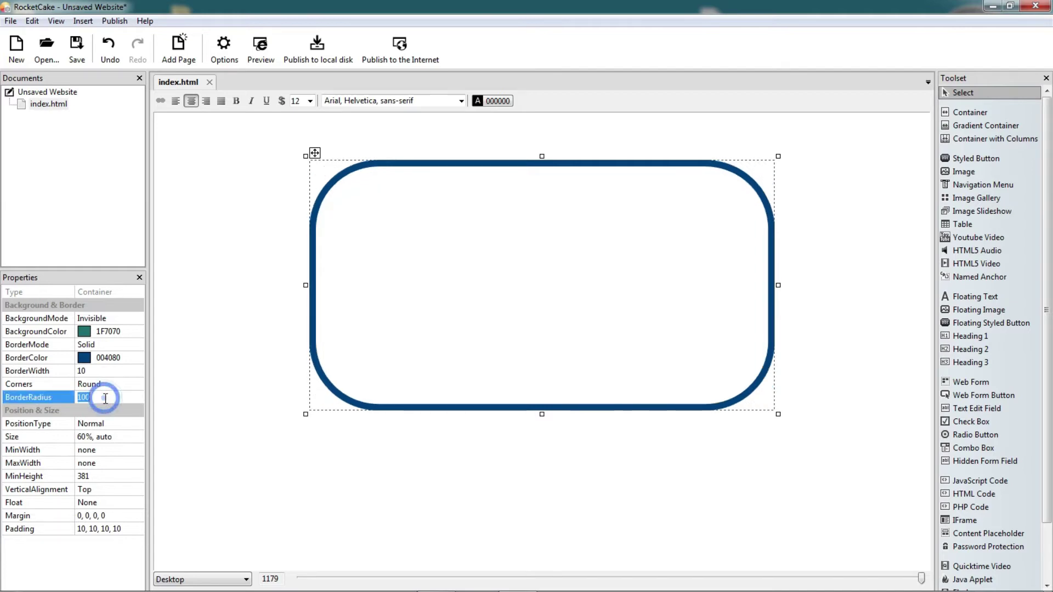
type("3")
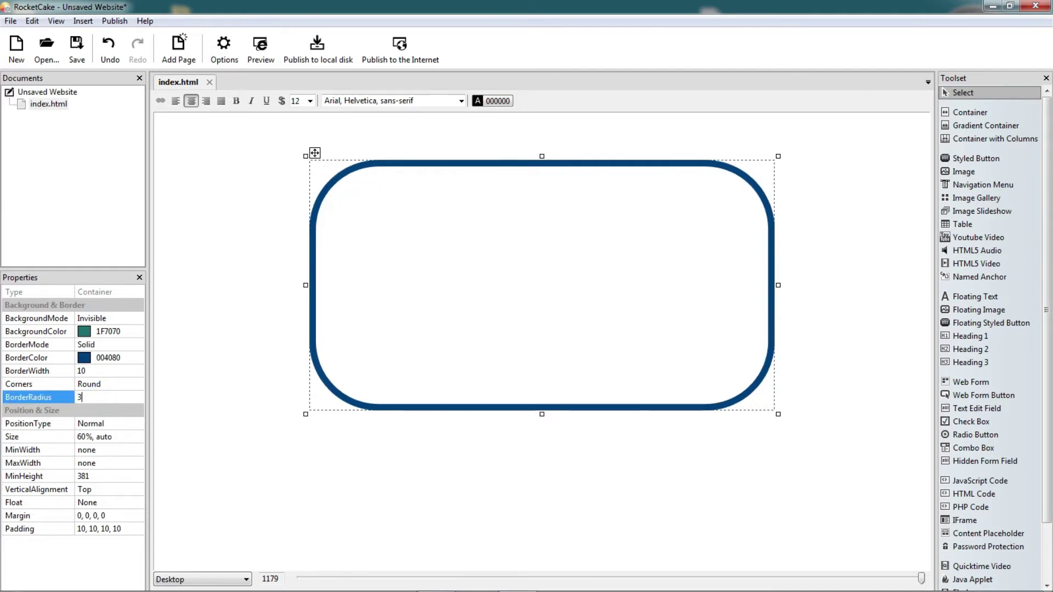
key("Return")
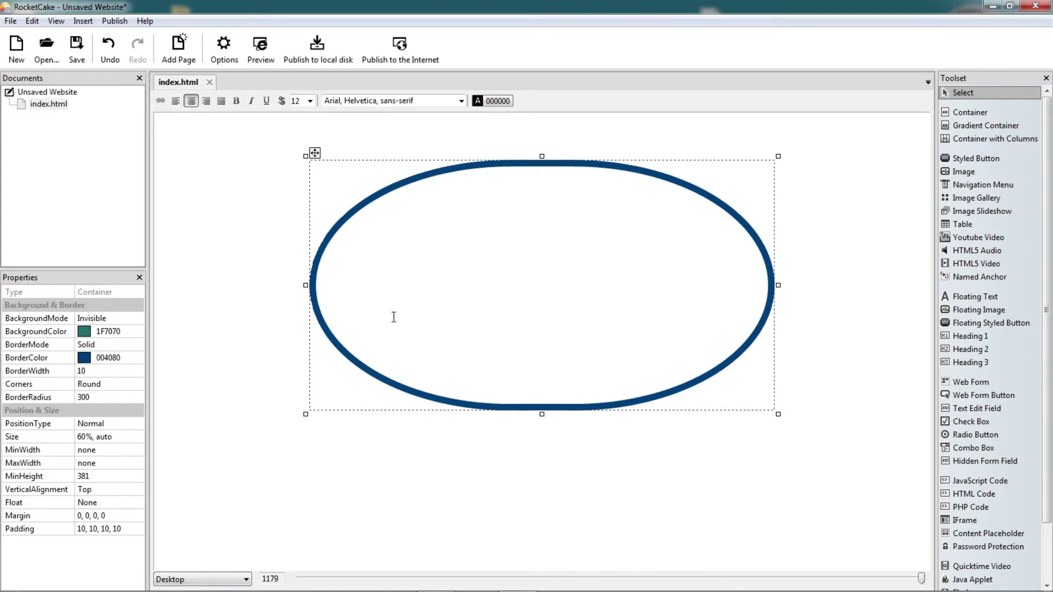
left_click(257, 49)
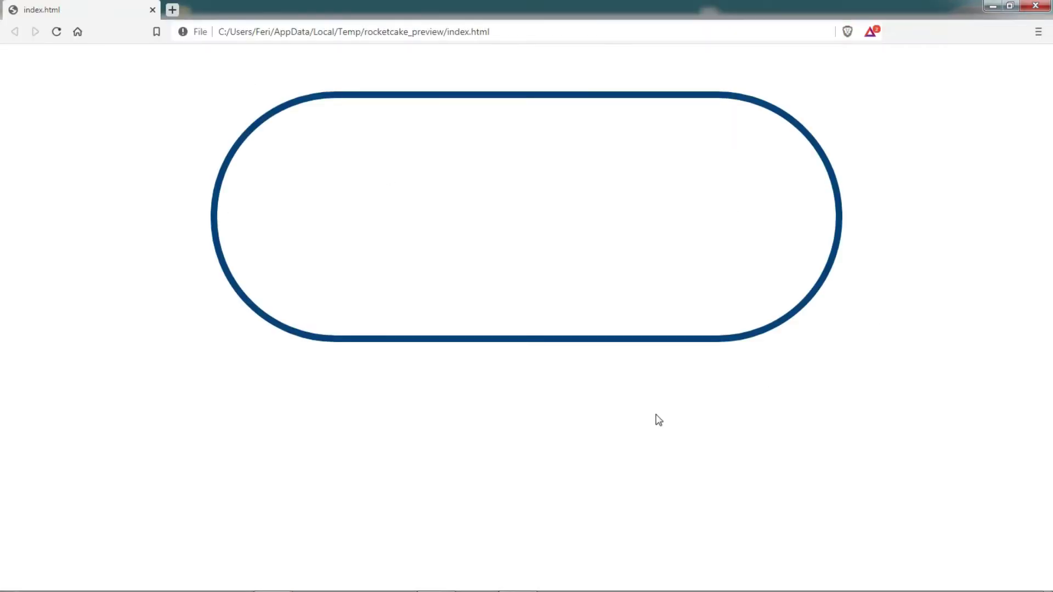
left_click(1035, 5)
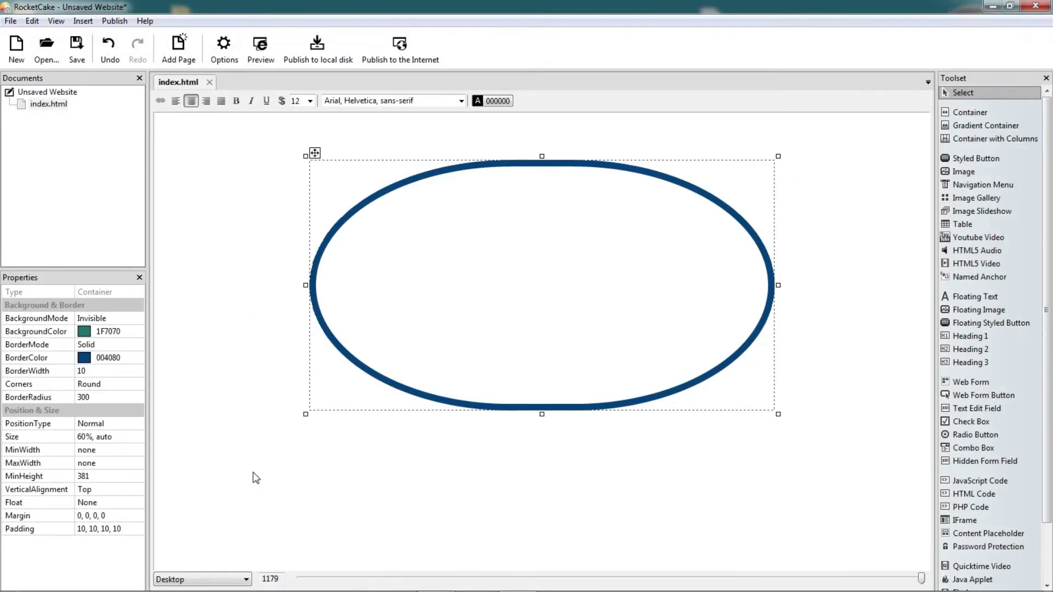
left_click(117, 397)
type("15")
key("Return")
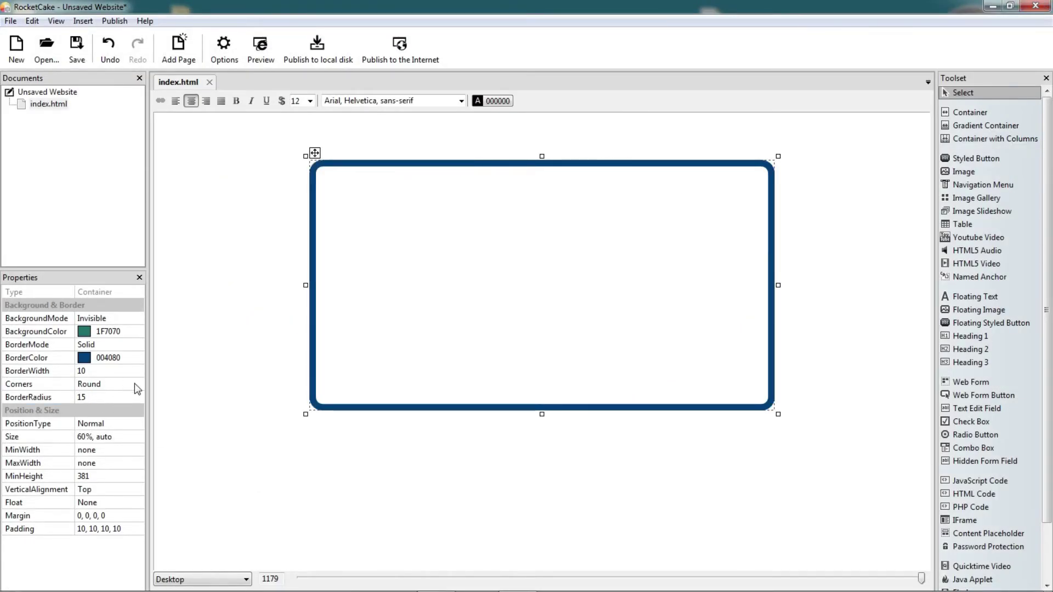
Set the container's corners to "Round, define for all 4 corners" and widen the property list to show the full names
left_click(135, 384)
left_click(136, 385)
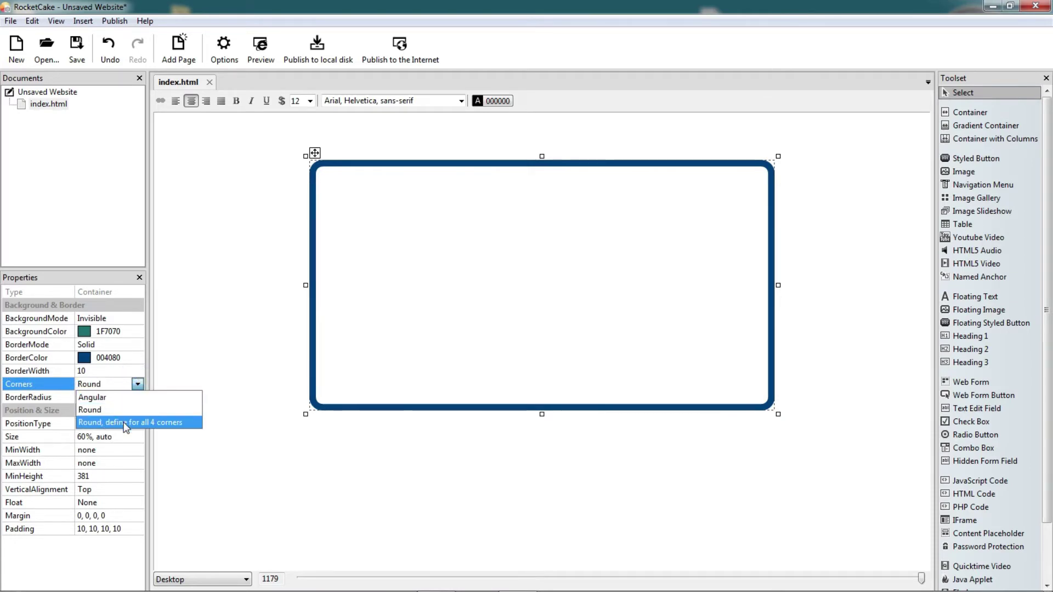
left_click(126, 423)
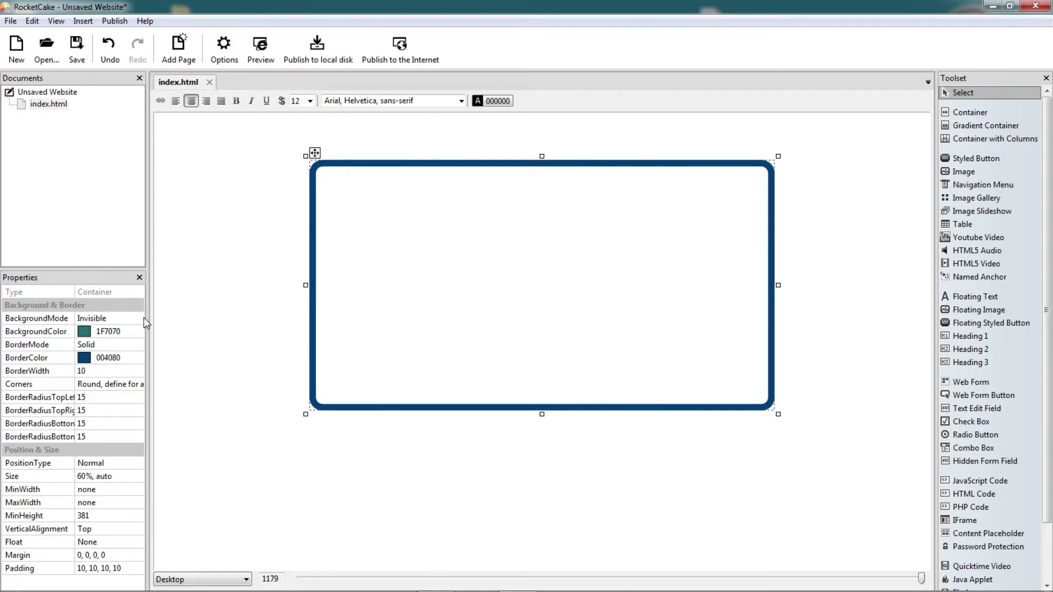
left_click_drag(148, 306, 240, 306)
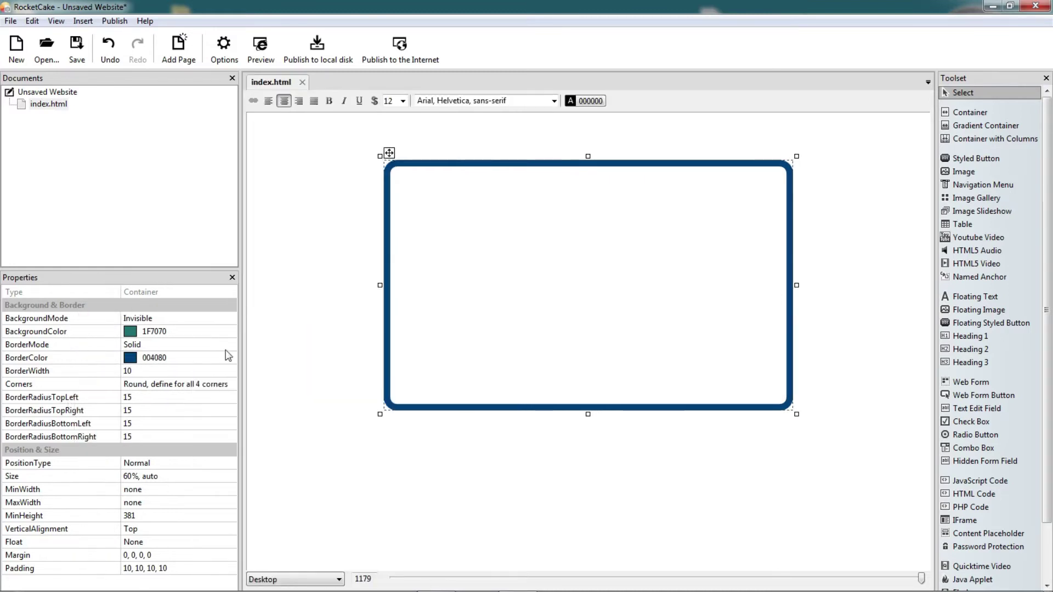
Set the container's top-left border radius to 0 and its top-right border radius to 20
left_click(146, 399)
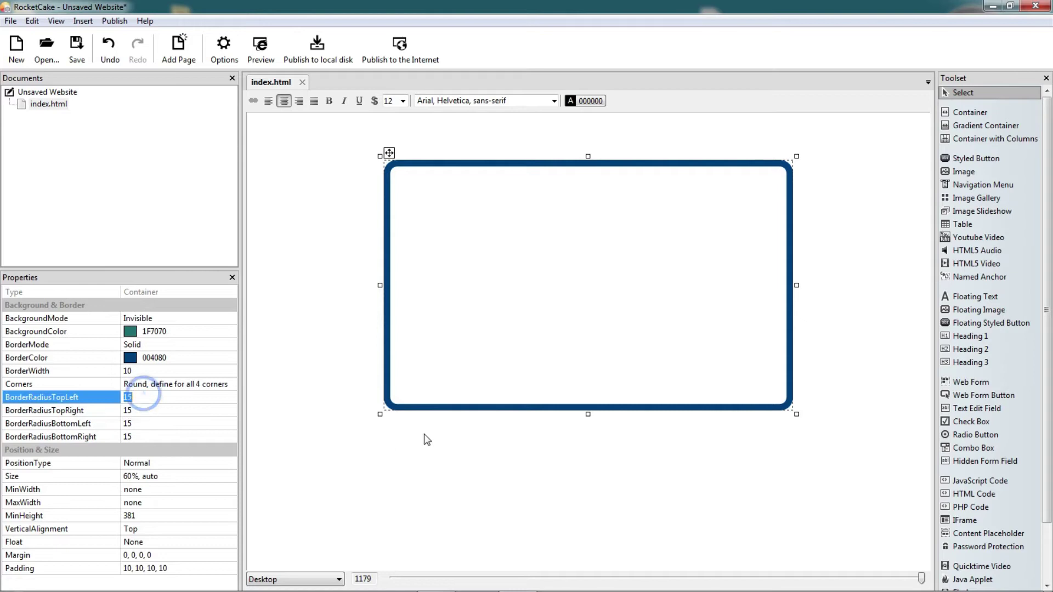
type("0")
key("Return")
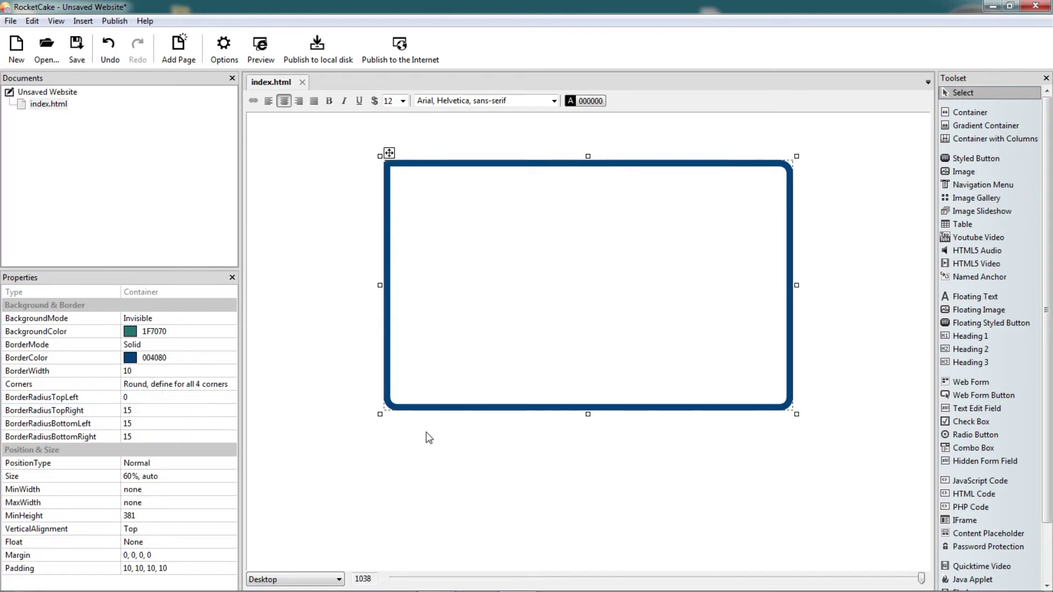
left_click(145, 410)
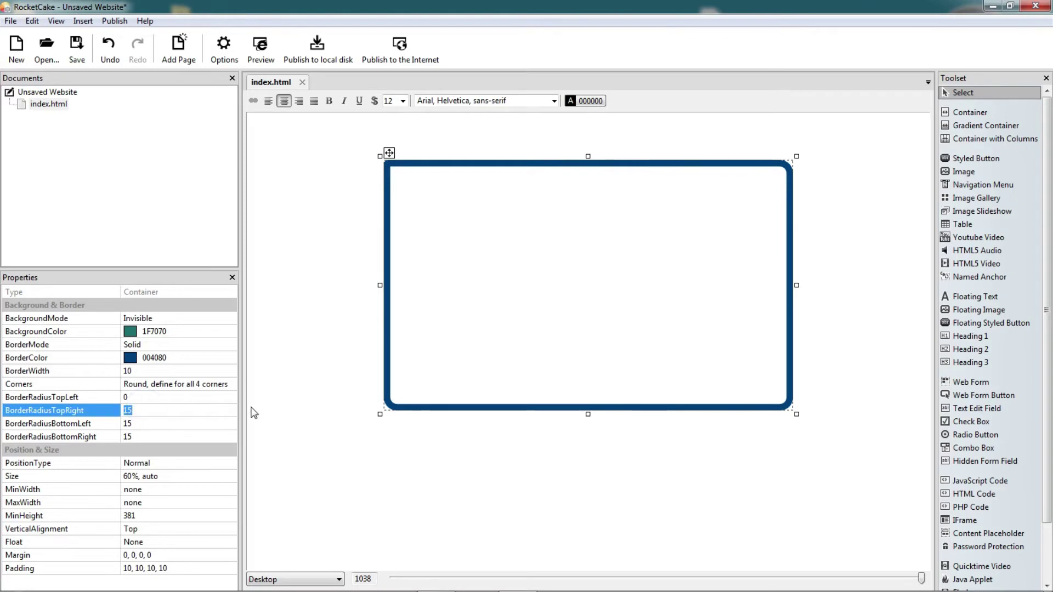
type("20")
key("Return")
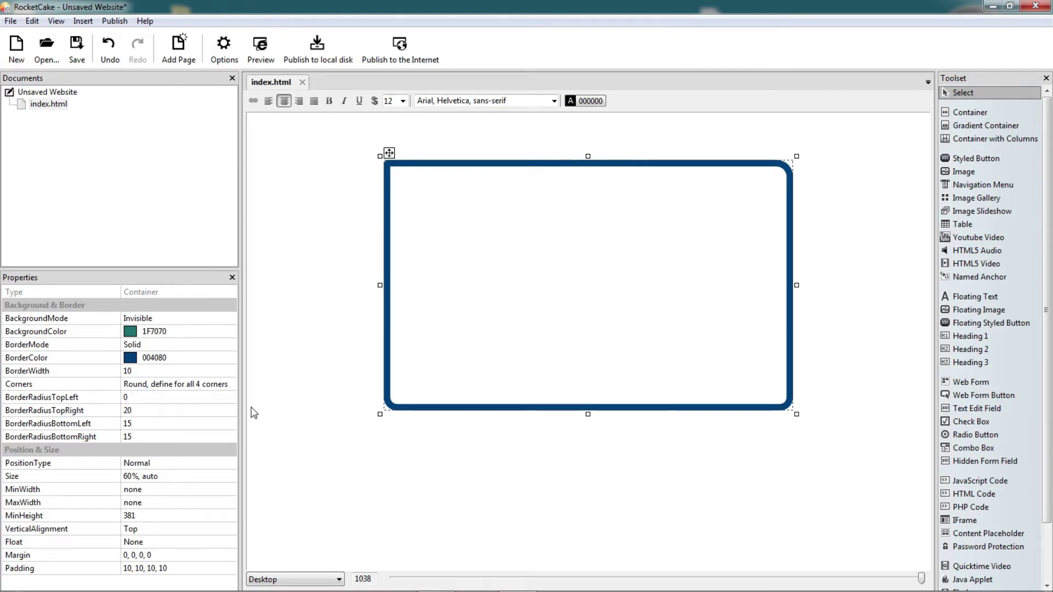
Set the bottom-left border radius to 50 and the bottom-right to 200, and preview the page in the browser
left_click(146, 424)
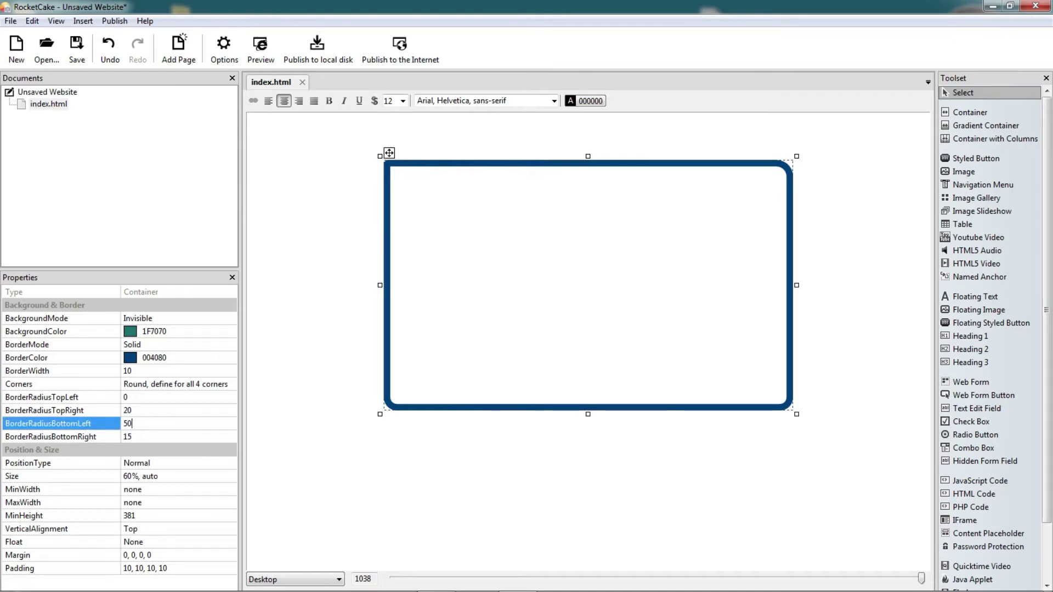
key("Return")
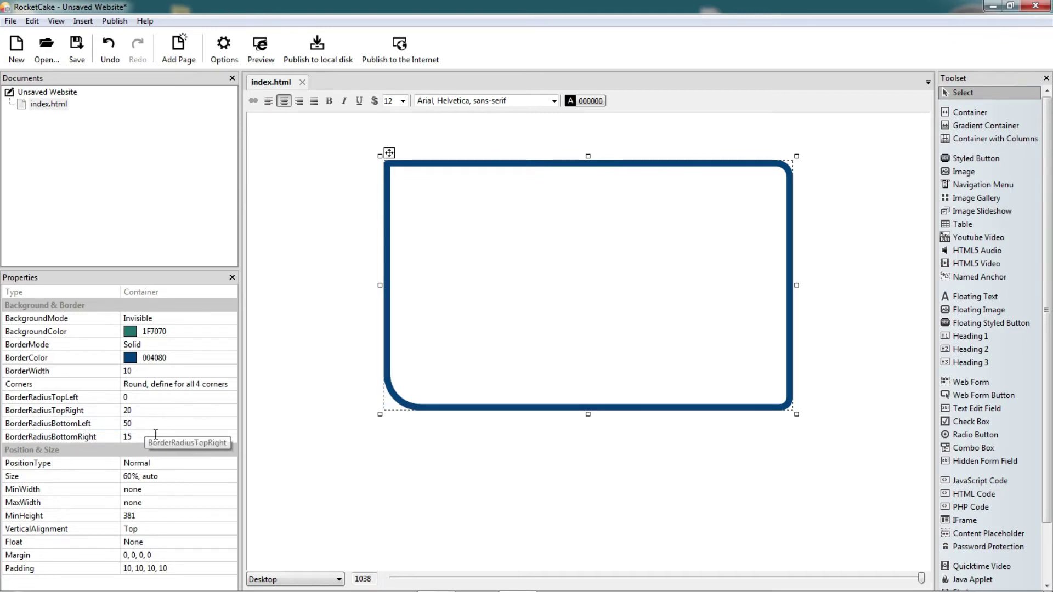
left_click(156, 436)
type("200")
key("Return")
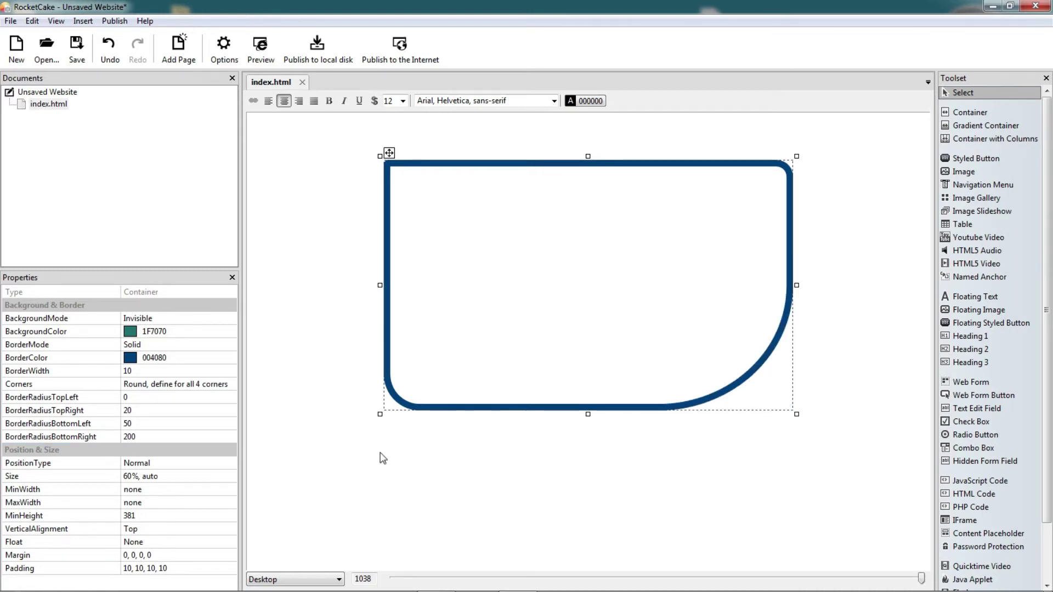
left_click(260, 49)
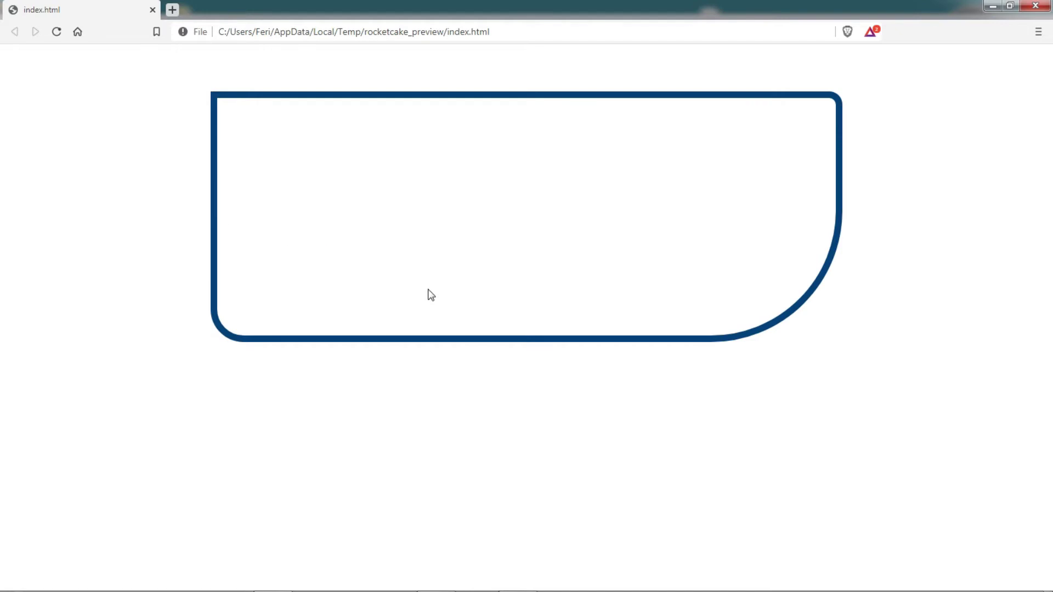
left_click(1037, 5)
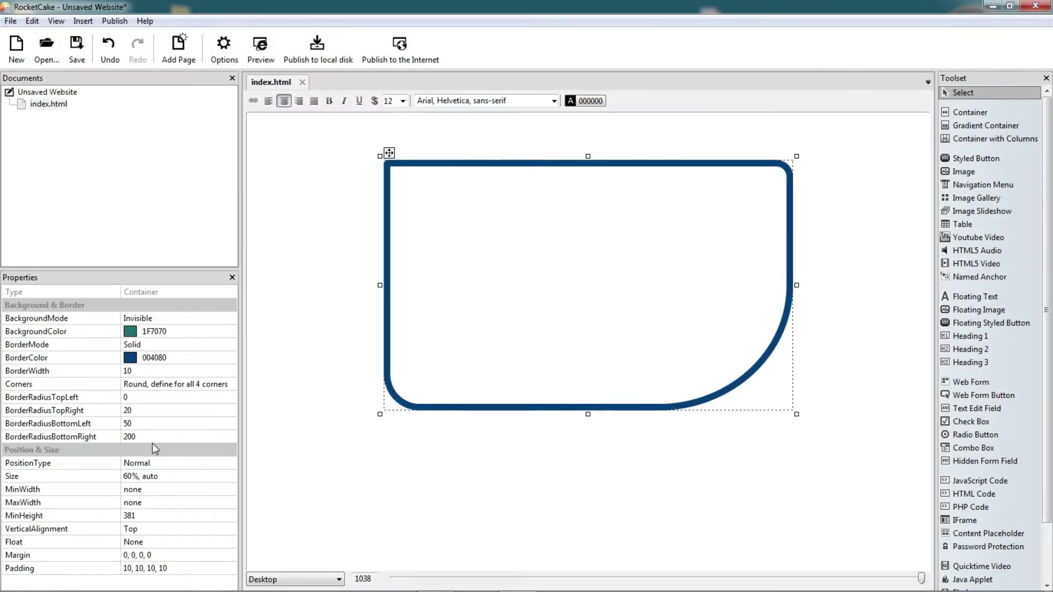
Try a top-left border radius of -50 with a browser preview, and return it to 0
left_click(145, 401)
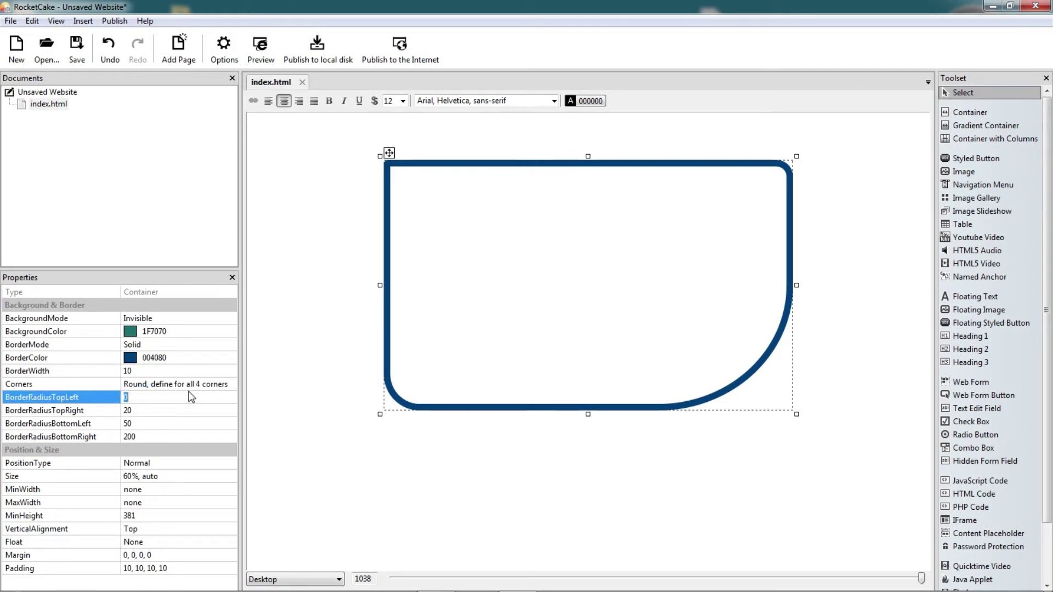
type("5")
type("-")
key("Return")
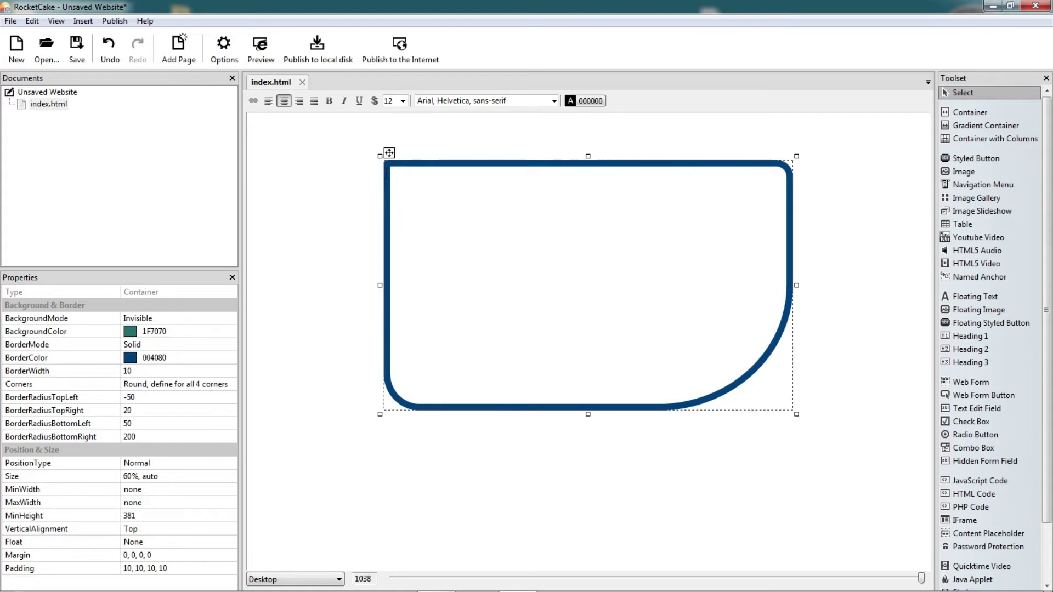
left_click(261, 50)
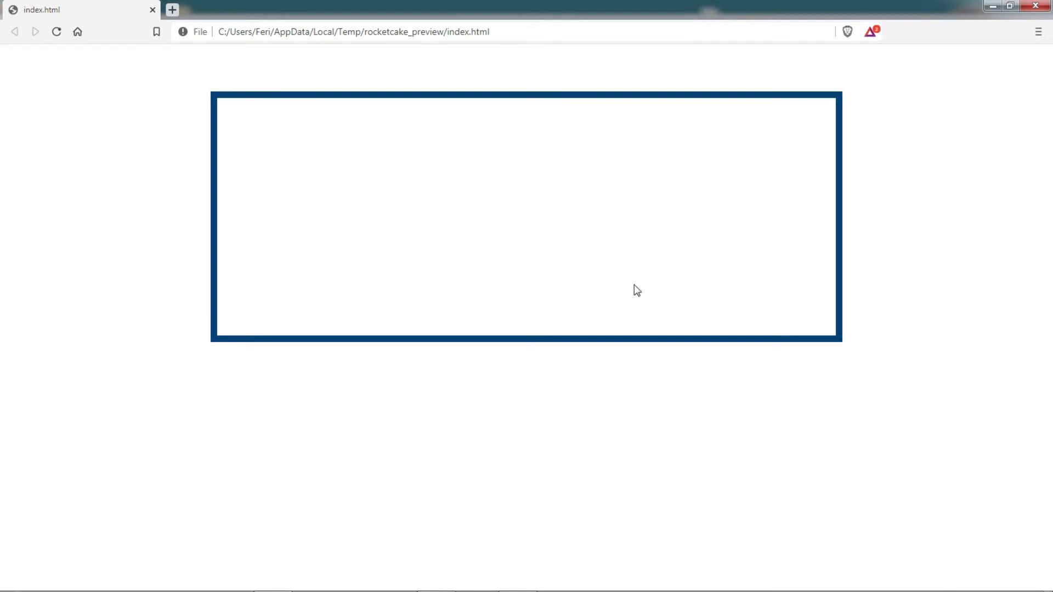
left_click(1035, 6)
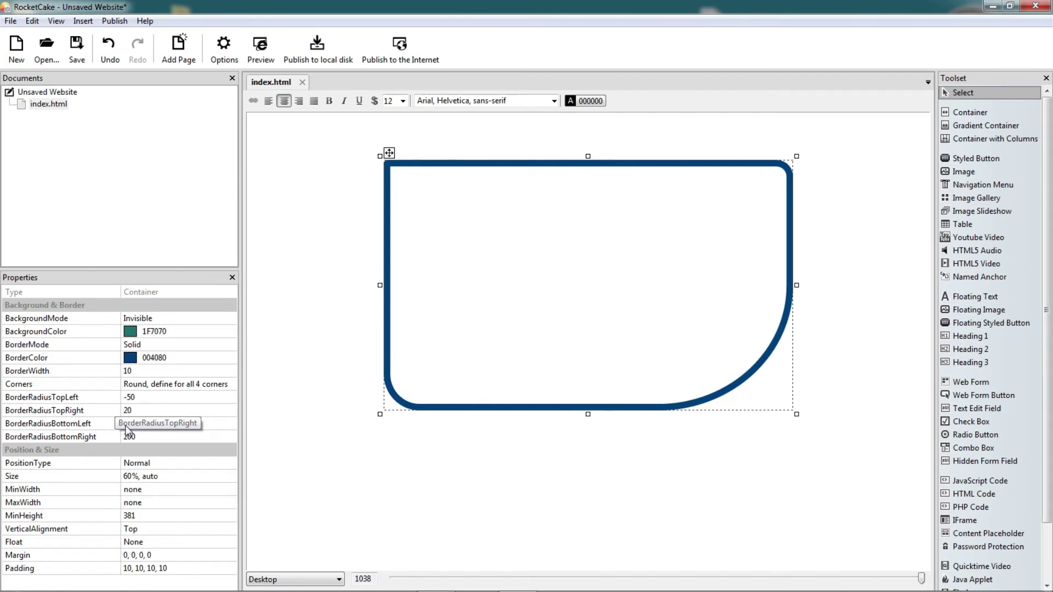
left_click(130, 398)
type("0")
key("Return")
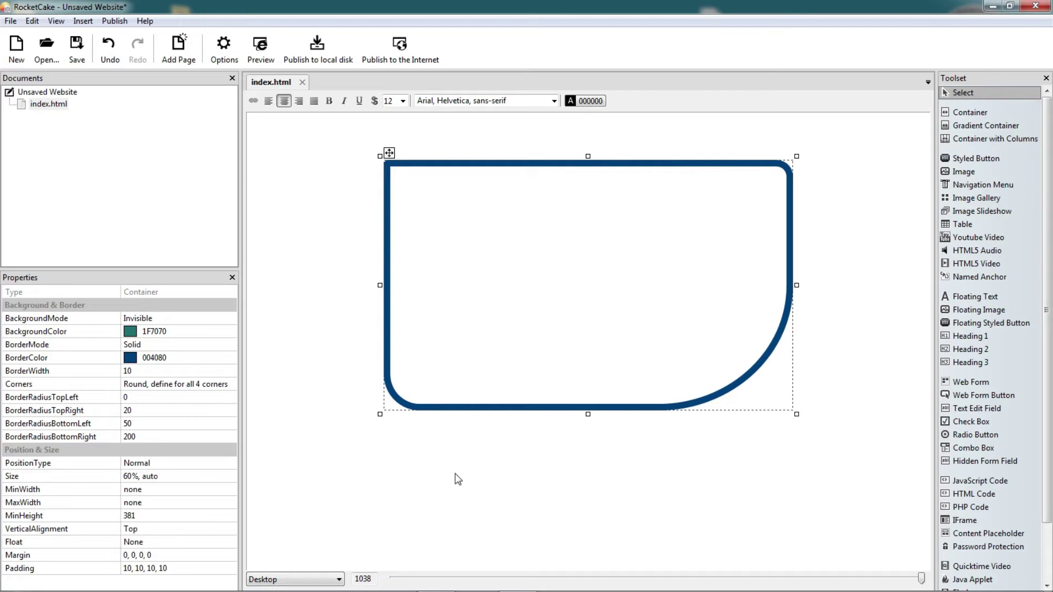
Delete the bordered container and insert a new default container in its place
left_click(667, 294)
left_click(695, 287)
key("Delete")
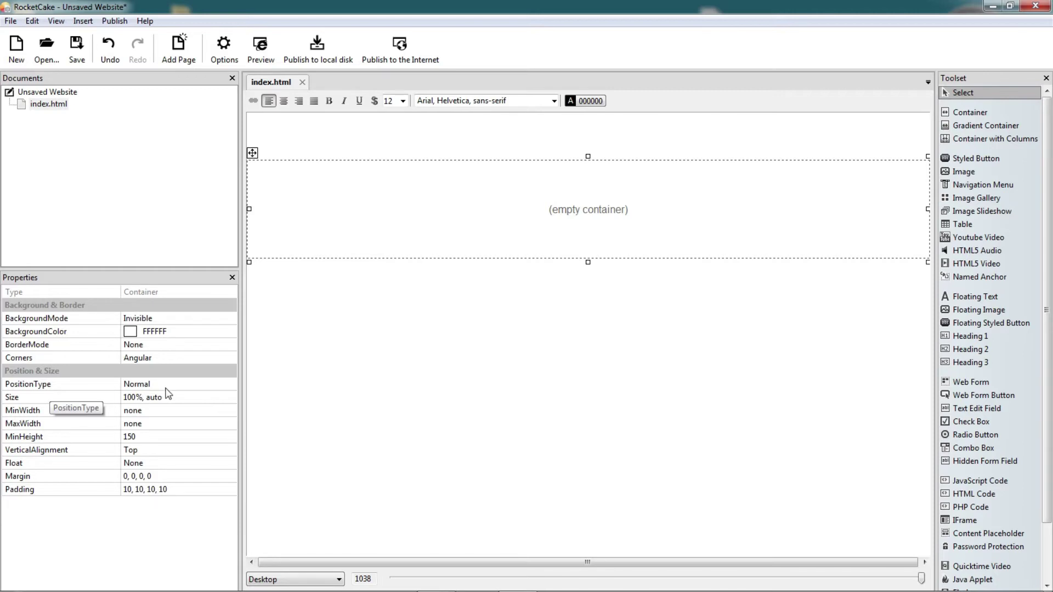
Check which position types are available for the empty container
left_click(233, 384)
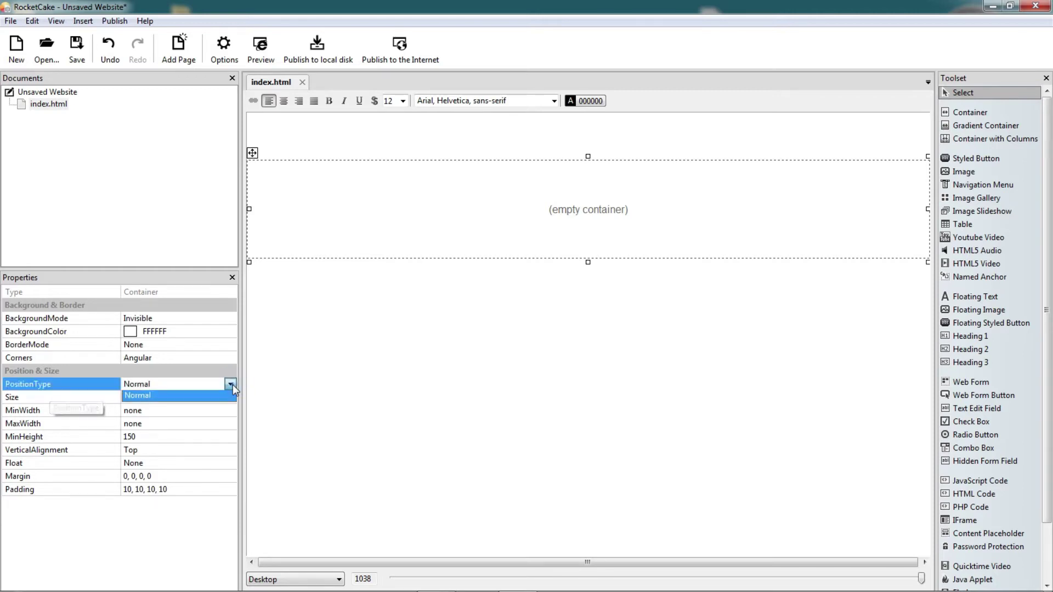
left_click(232, 384)
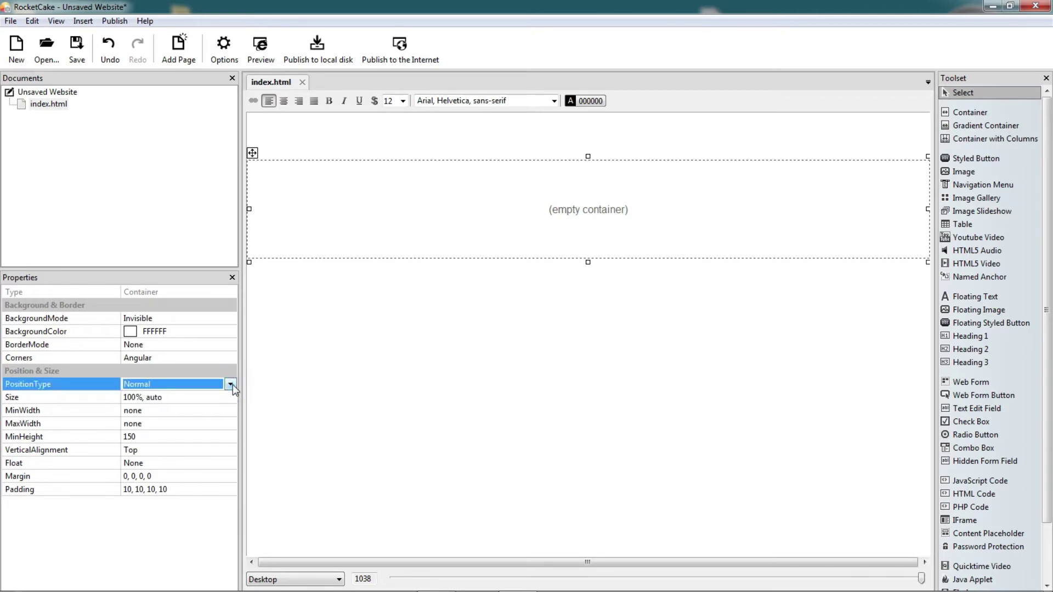
left_click(389, 225)
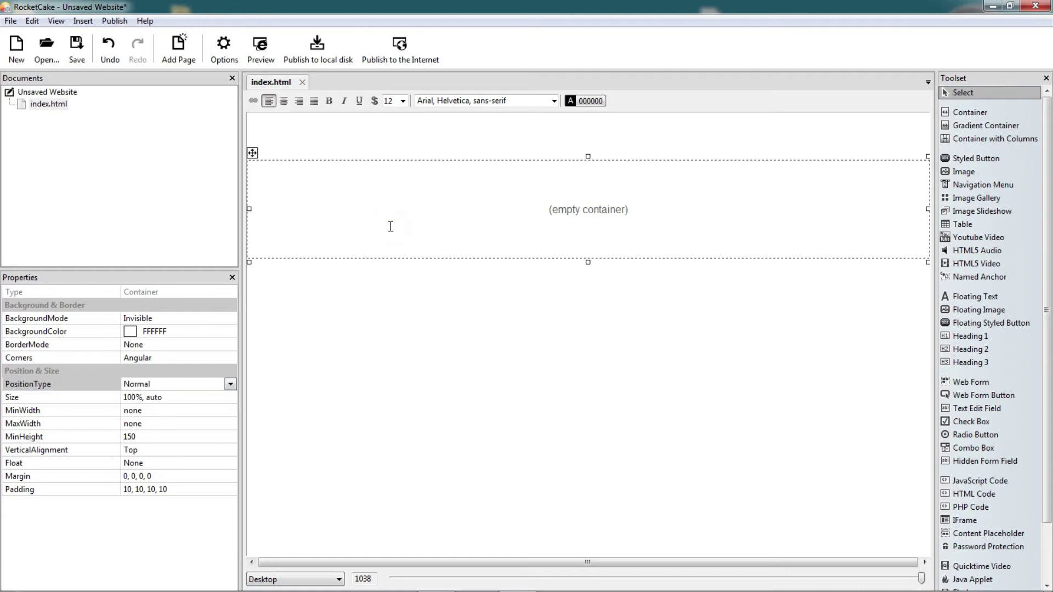
Set the empty container's size to 50% width with automatic height
left_click(149, 397)
key("Delete")
key("Delete")
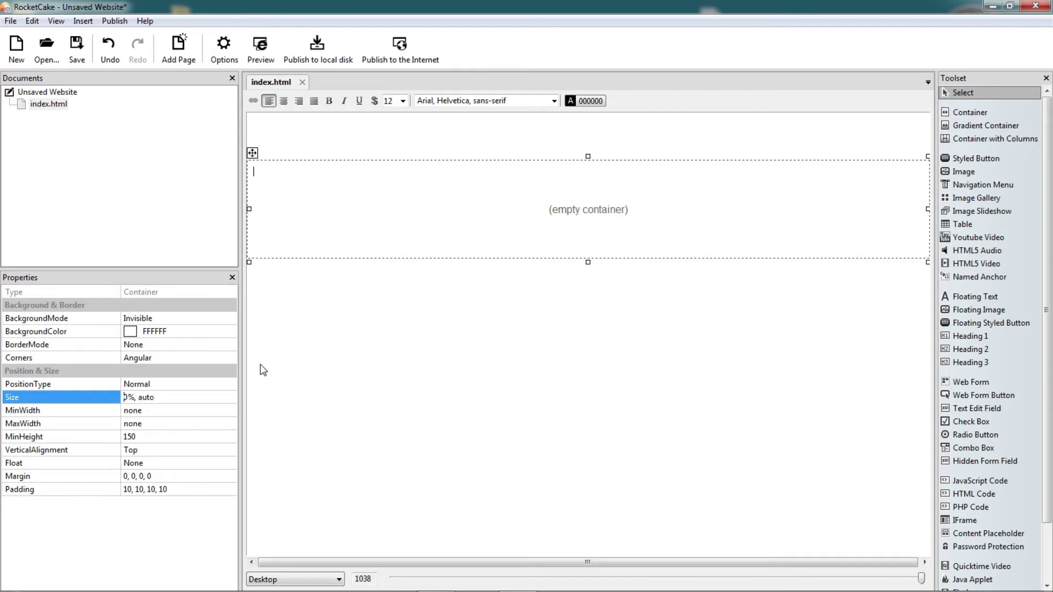
type("5")
key("Return")
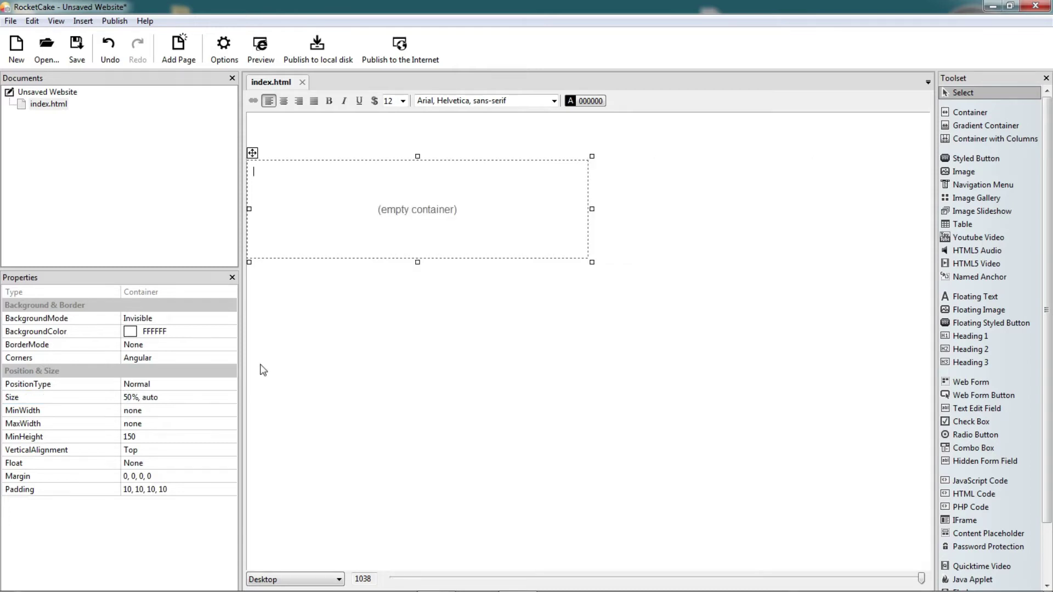
Give the container a yellow FFFF00 background color
left_click(329, 360)
left_click(377, 236)
left_click(230, 332)
left_click(231, 332)
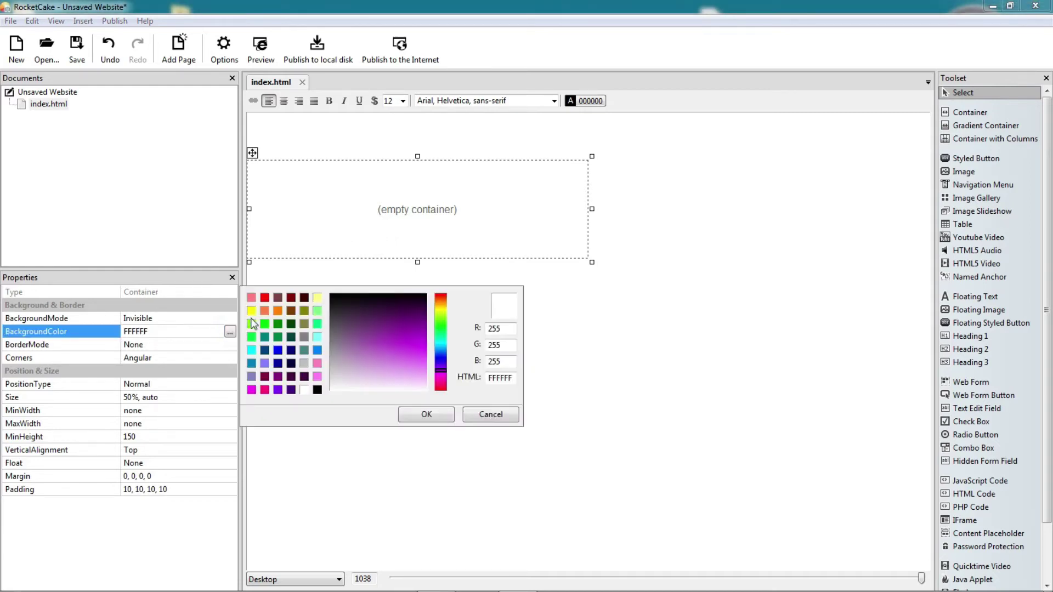
left_click(252, 312)
left_click(409, 414)
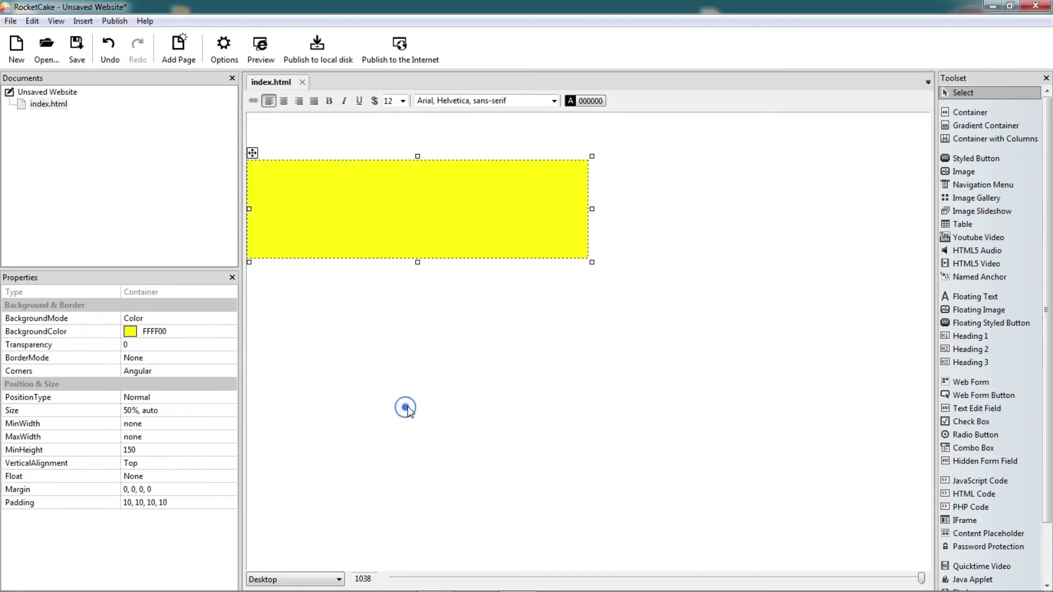
Center the yellow container horizontally on the page
left_click(418, 363)
left_click(441, 213)
left_click(289, 104)
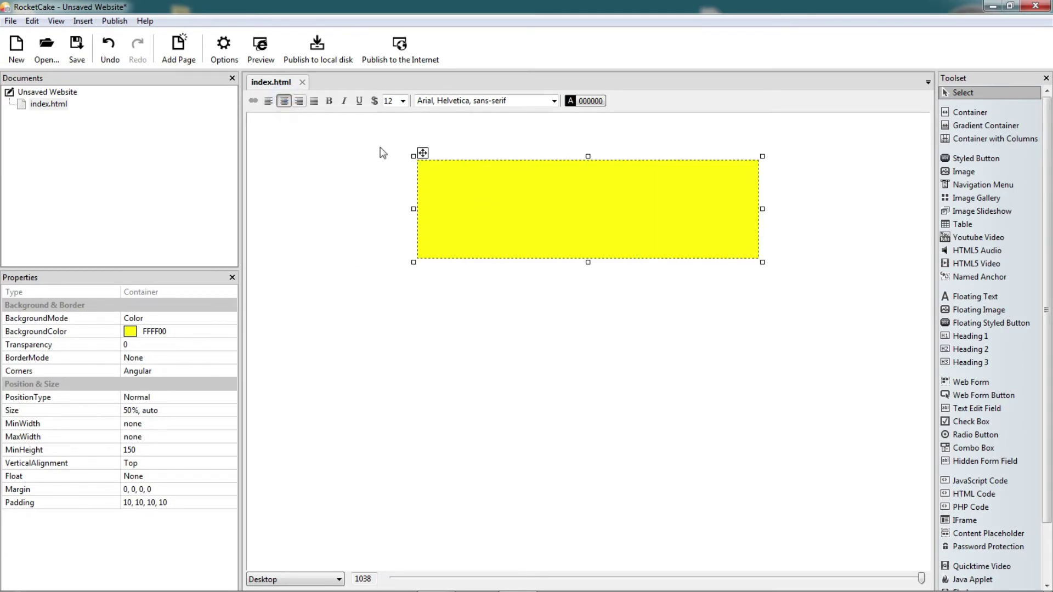
Try right and justified alignment for the yellow container and return it to centered alignment
left_click(299, 101)
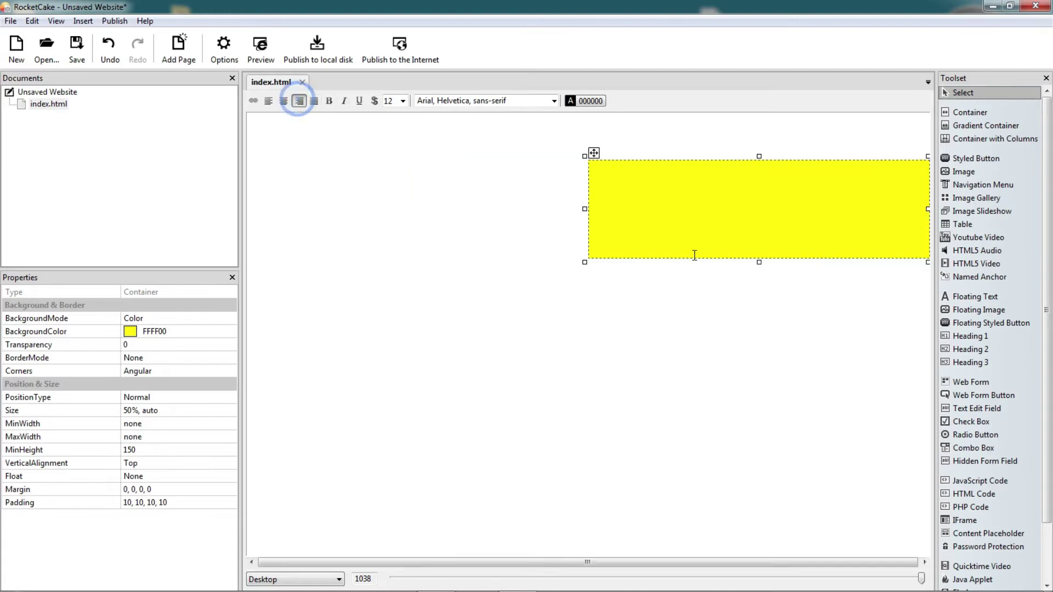
left_click(315, 102)
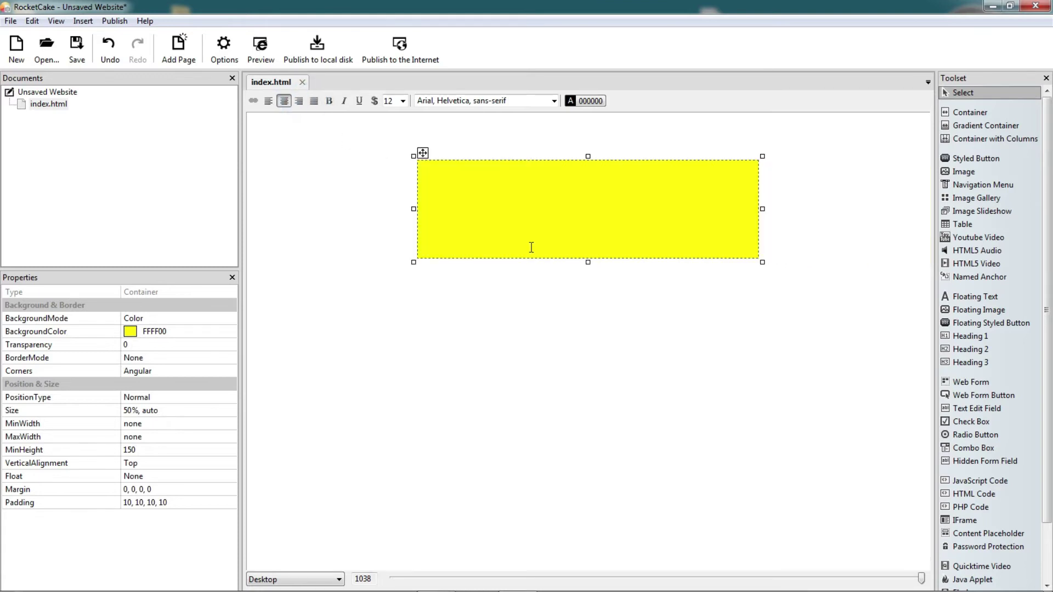
left_click(531, 247)
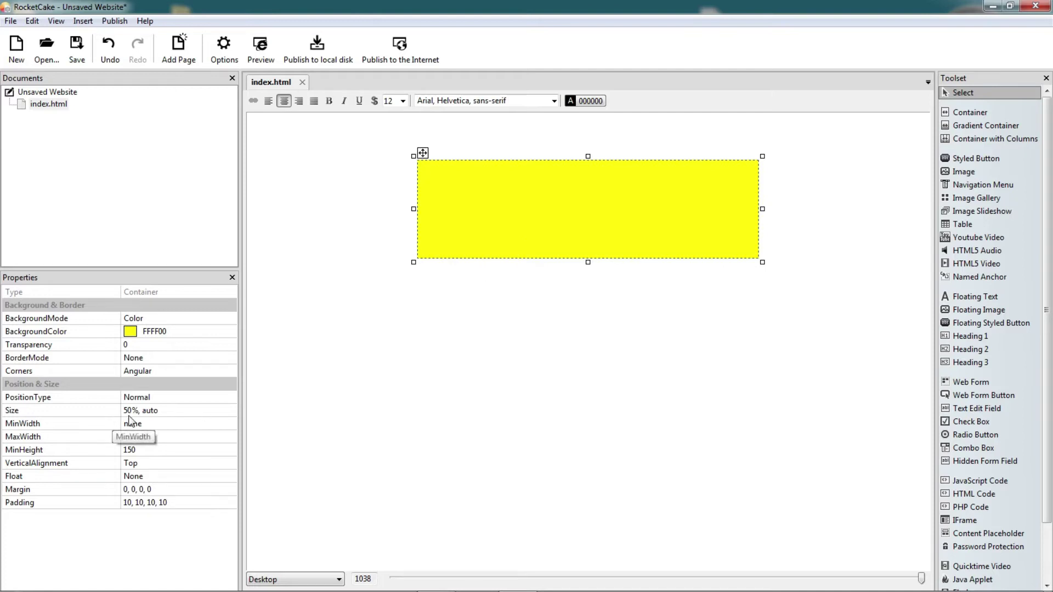
Align the yellow container to the left side of the page
left_click(269, 101)
left_click(324, 190)
left_click(477, 223)
left_click(269, 101)
left_click(739, 217)
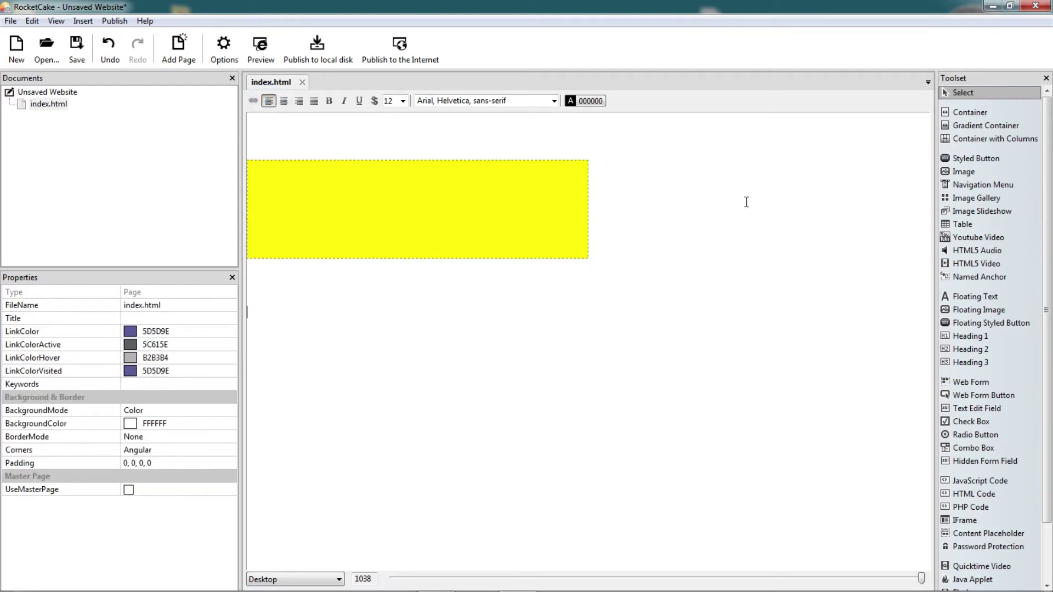
Duplicate the yellow container and place the copy below the original
left_click(400, 242)
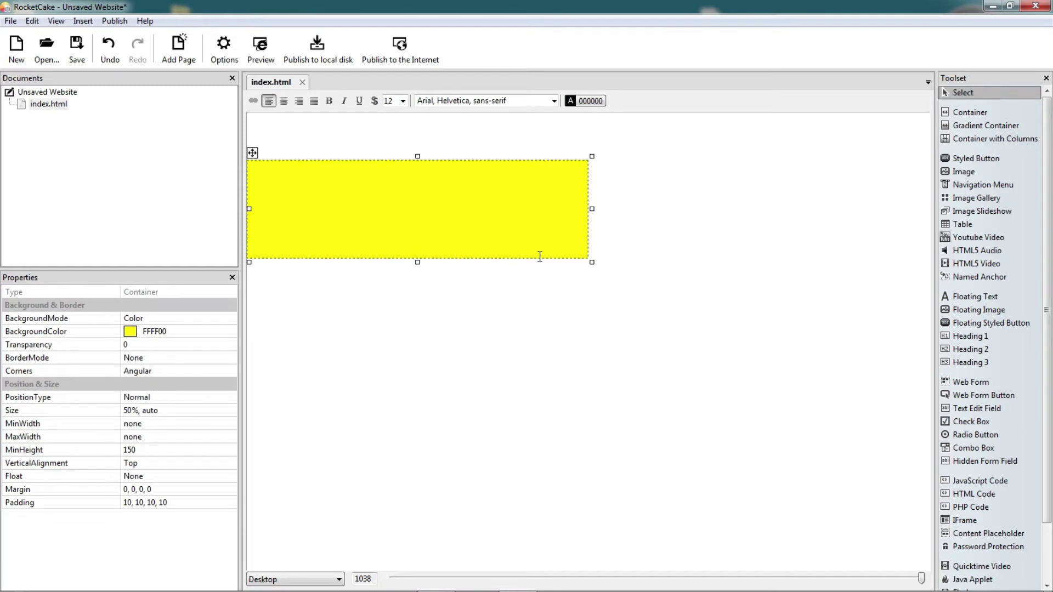
left_click(658, 270)
left_click(470, 318)
key("ctrl+v")
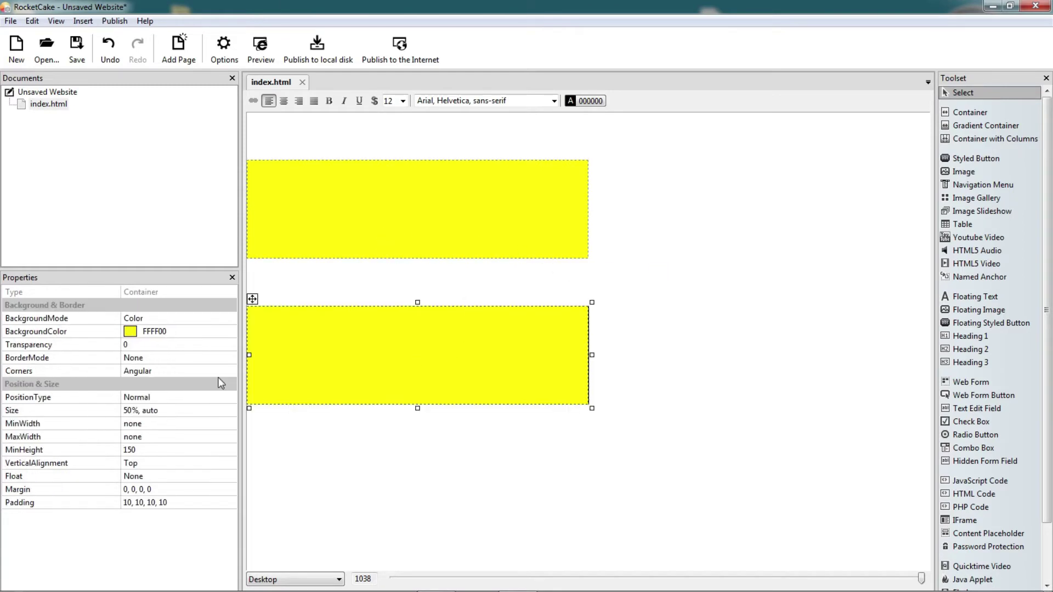
Set the lower container's width to a fixed 600 pixels, keeping its height automatic
left_click(132, 412)
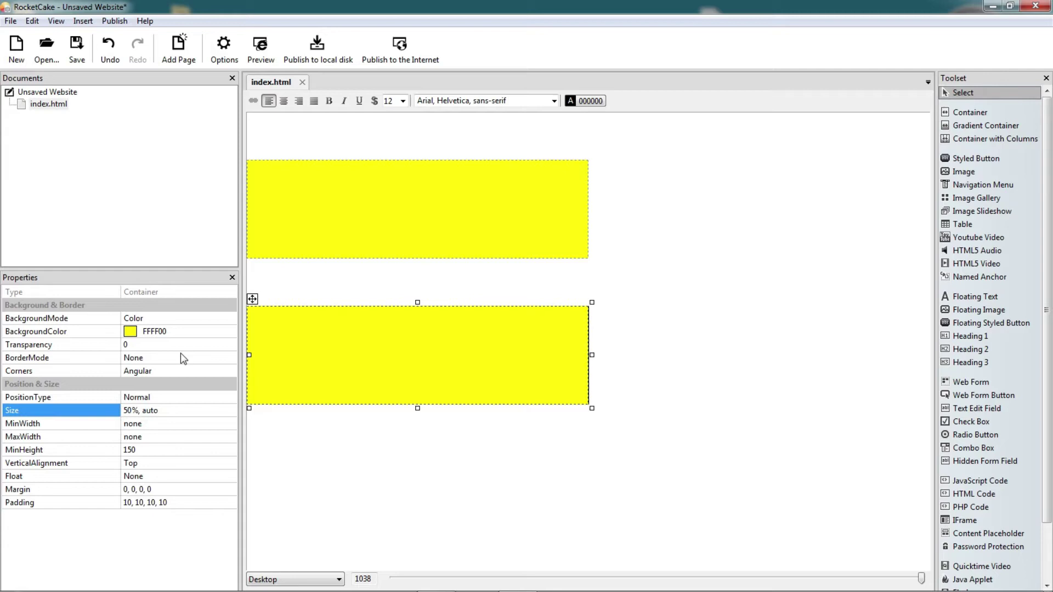
key("Delete")
key("Delete")
key("Delete")
type("600")
key("Return")
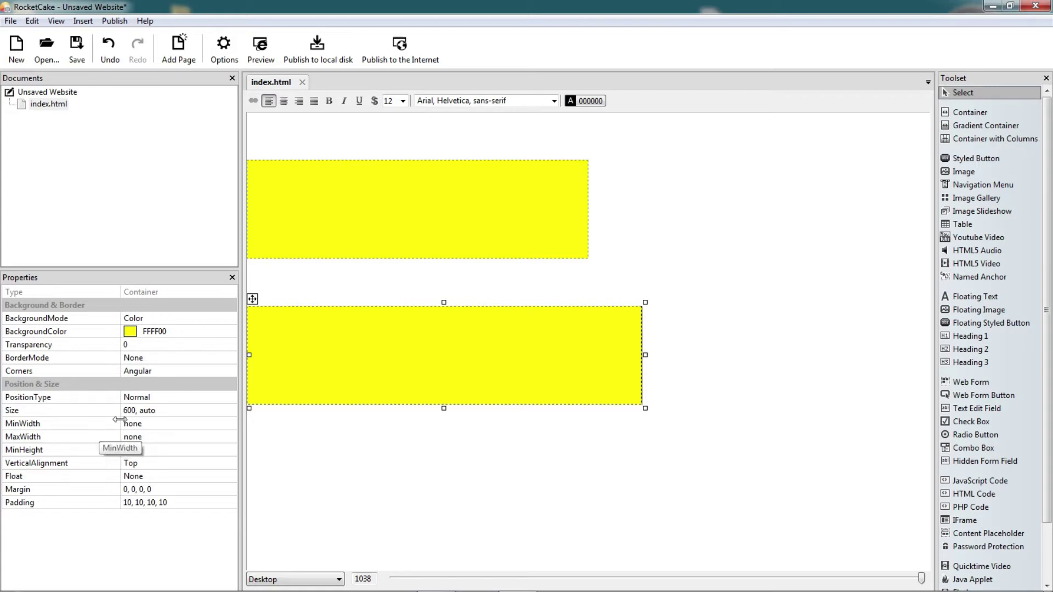
Add the text "50%" to the upper container and center it horizontally
left_click(466, 212)
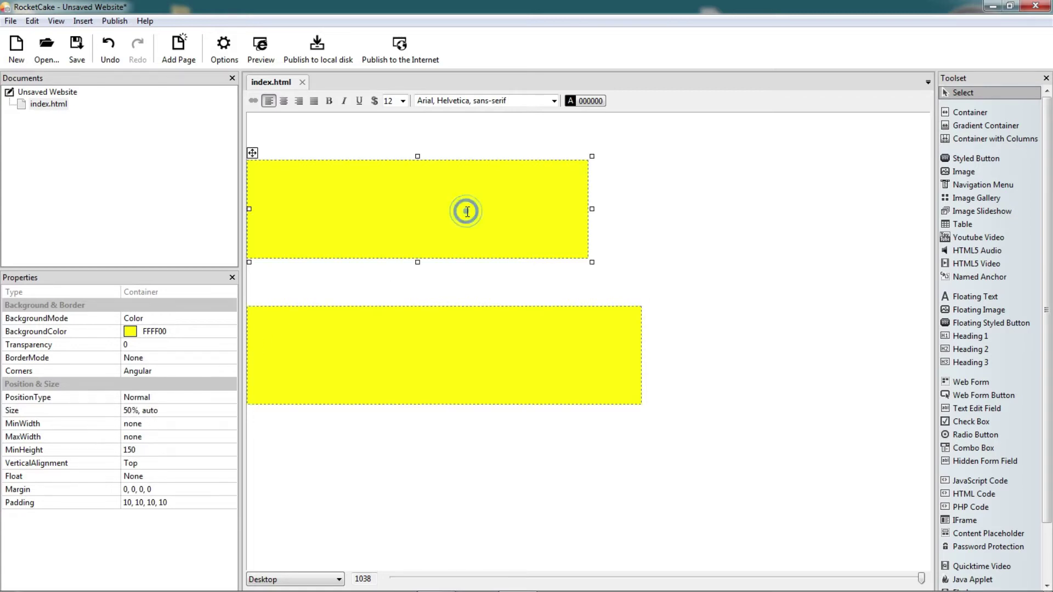
left_click(453, 372)
left_click(422, 170)
left_click(444, 215)
left_click(284, 101)
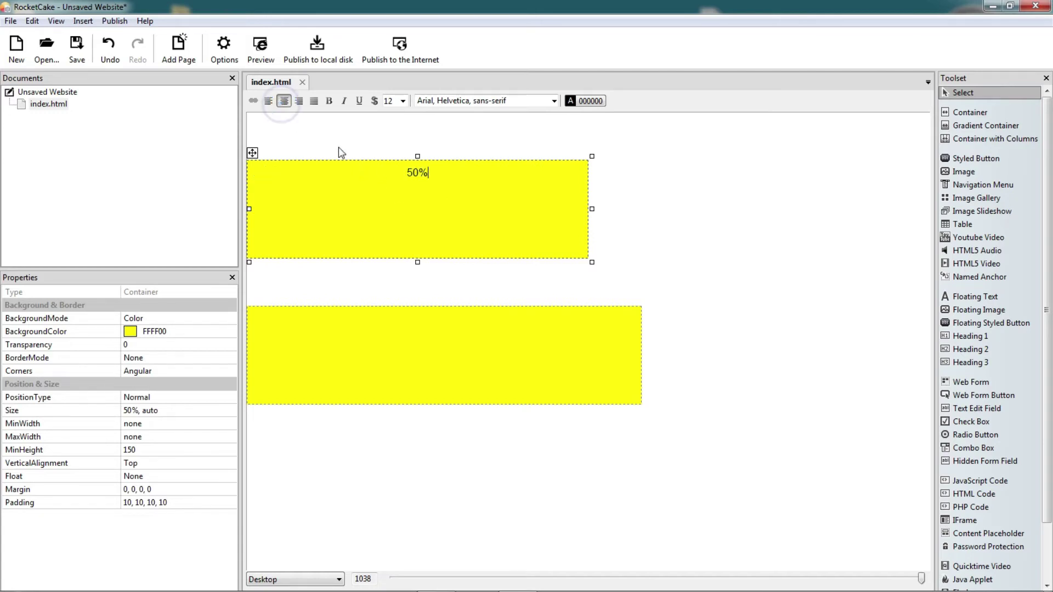
Format the 50% label as bold, size 24, in blue 0080C0, and move it one line lower in its container
left_click(403, 101)
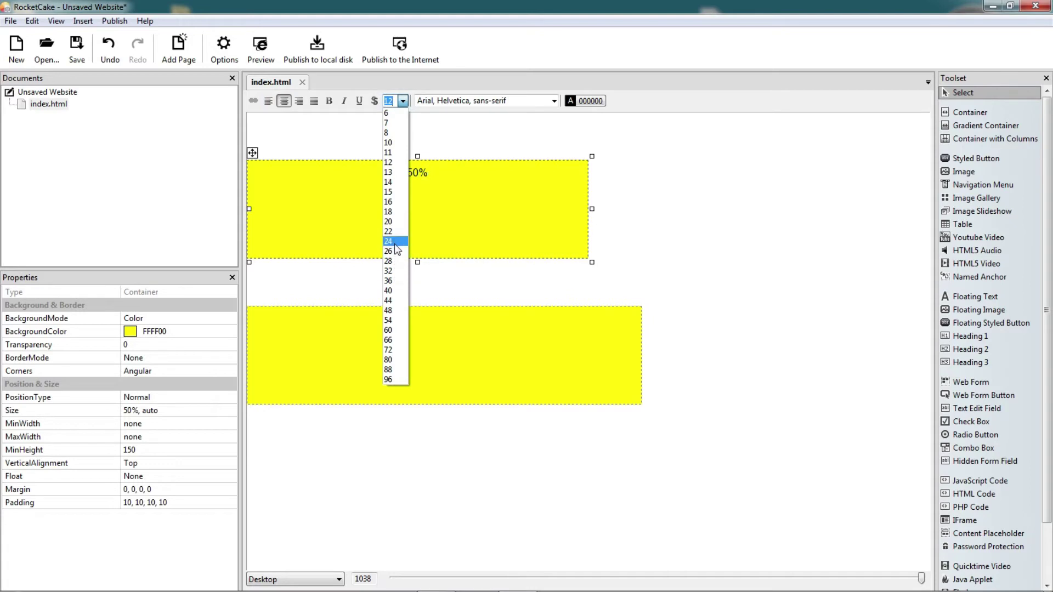
left_click(395, 241)
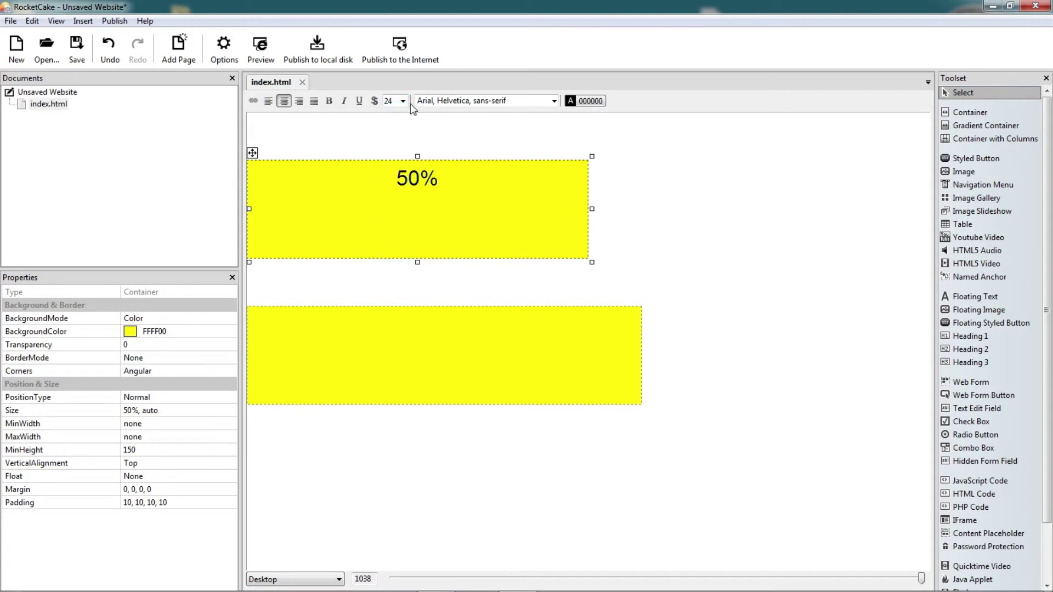
left_click(330, 101)
left_click(370, 177)
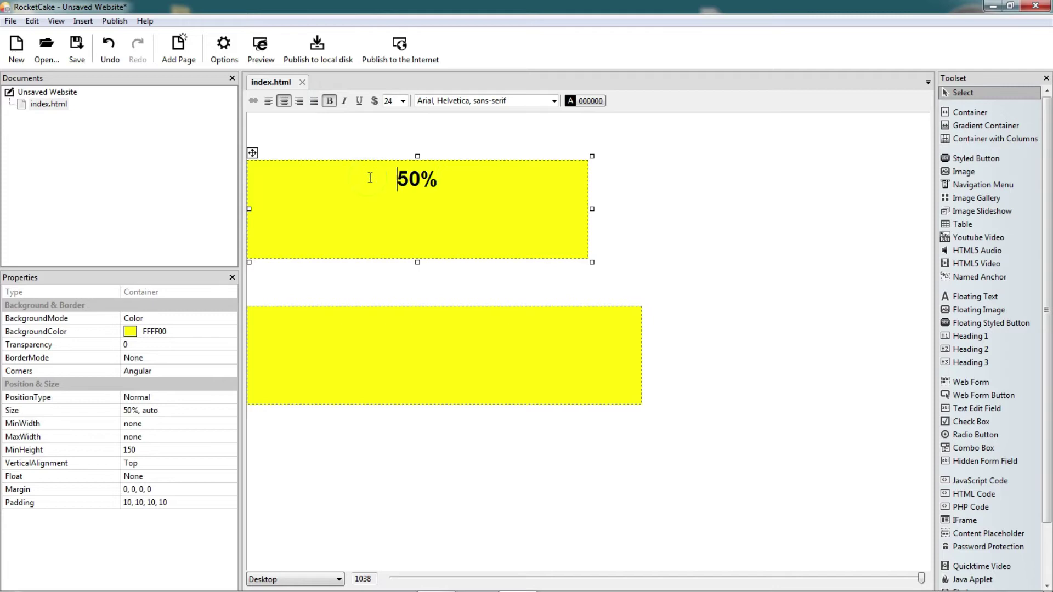
key("Return")
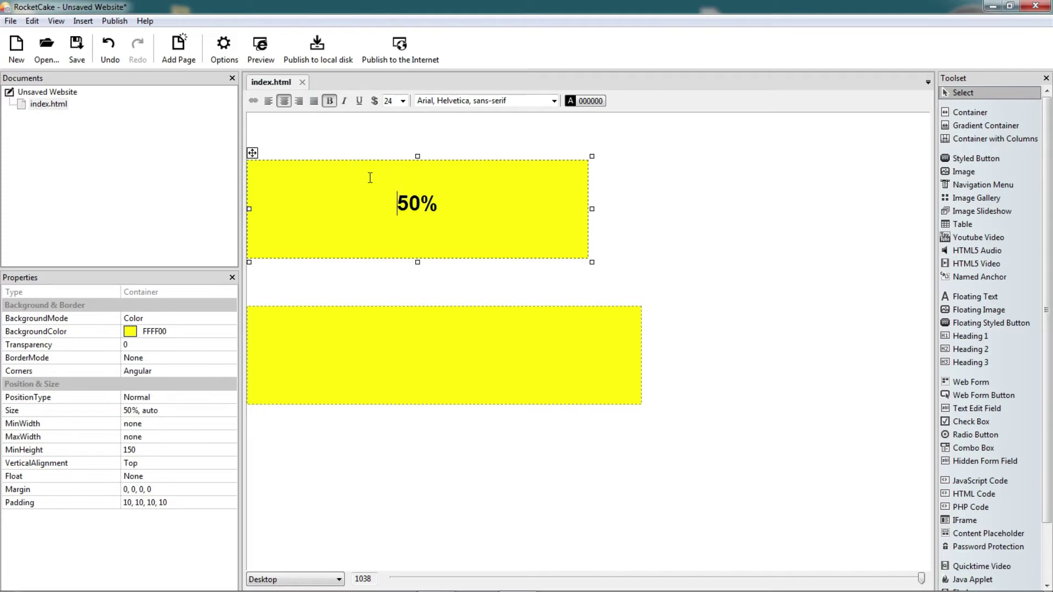
left_click(585, 101)
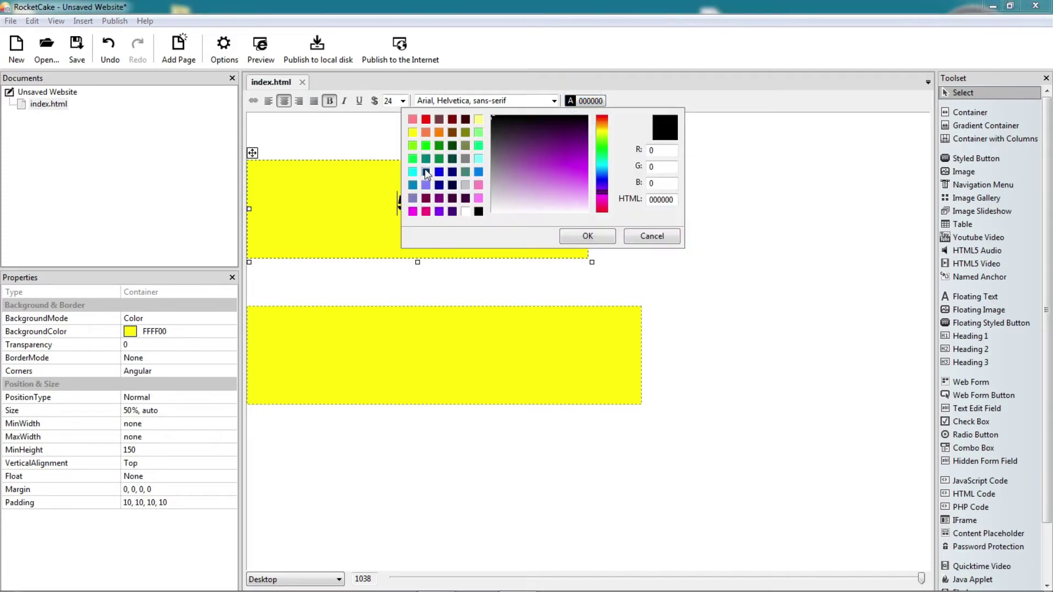
left_click(413, 185)
left_click(579, 238)
Label the lower container "600px" in bold, size 24, blue 0080C0, centered and one line below its top
left_click(463, 359)
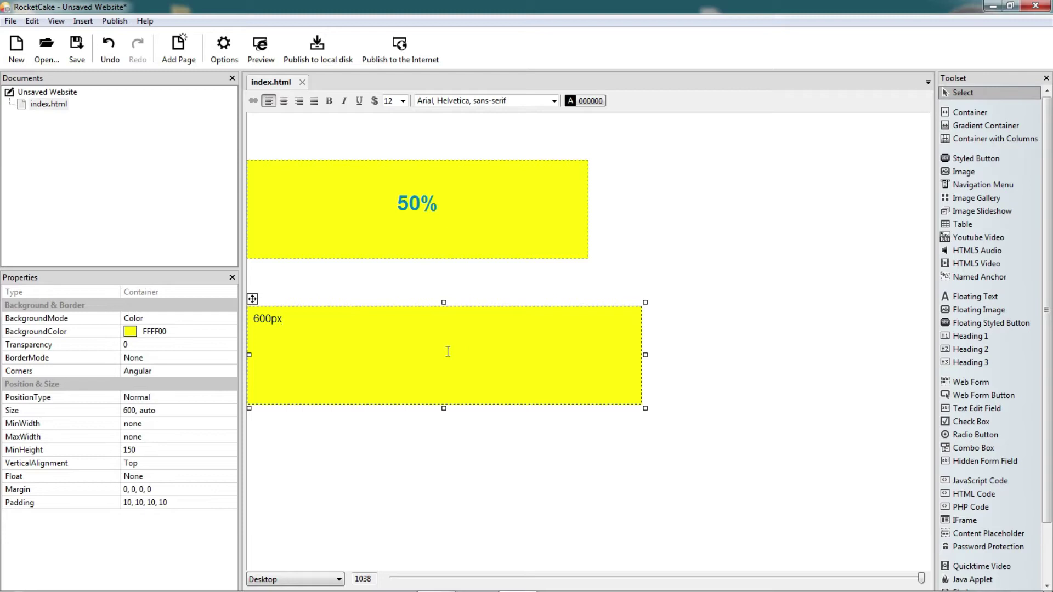
left_click(403, 101)
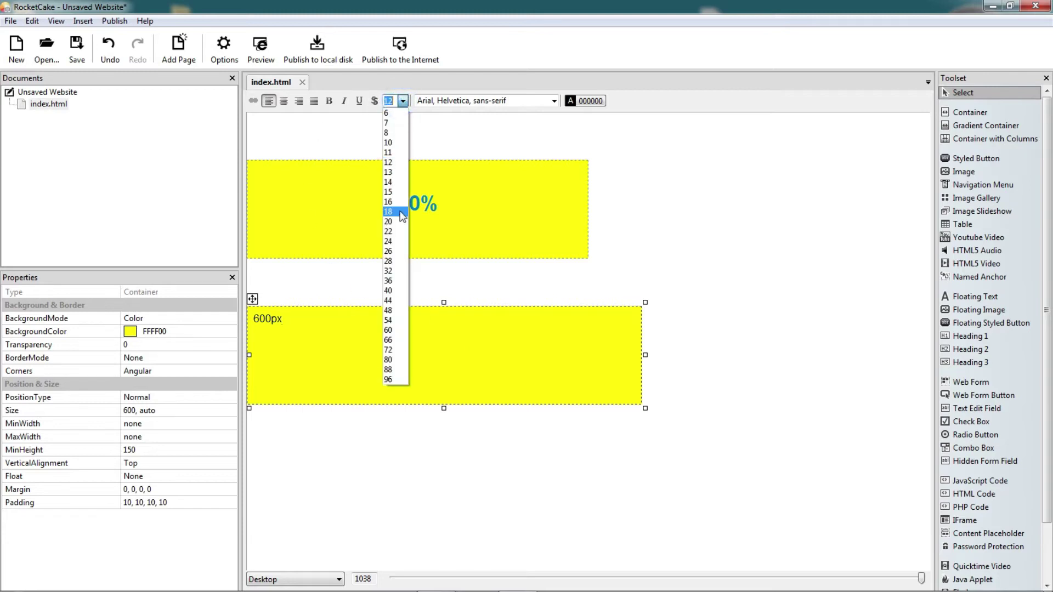
left_click(396, 242)
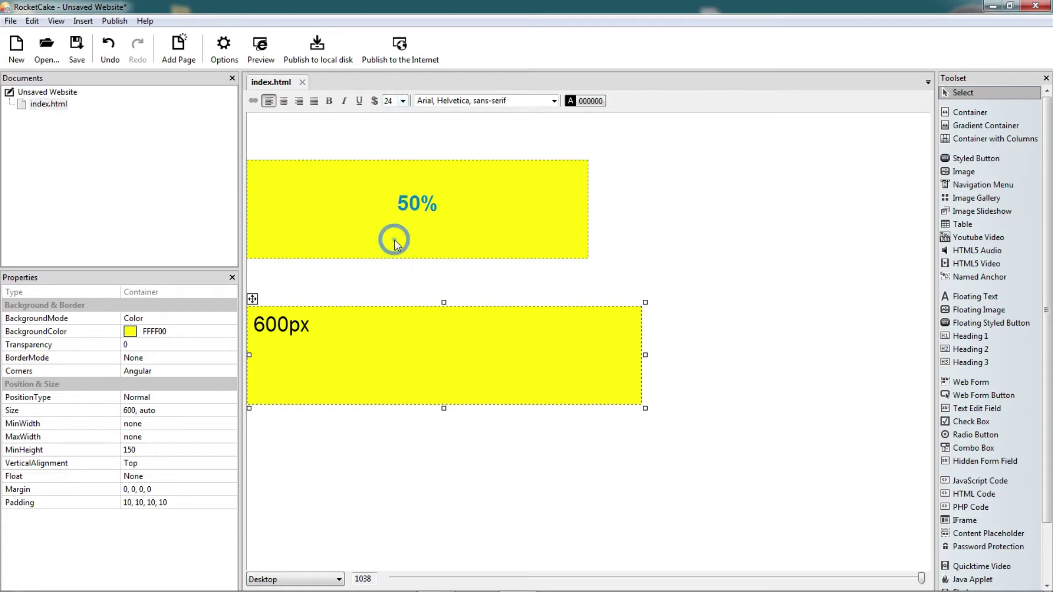
left_click(328, 101)
left_click(588, 101)
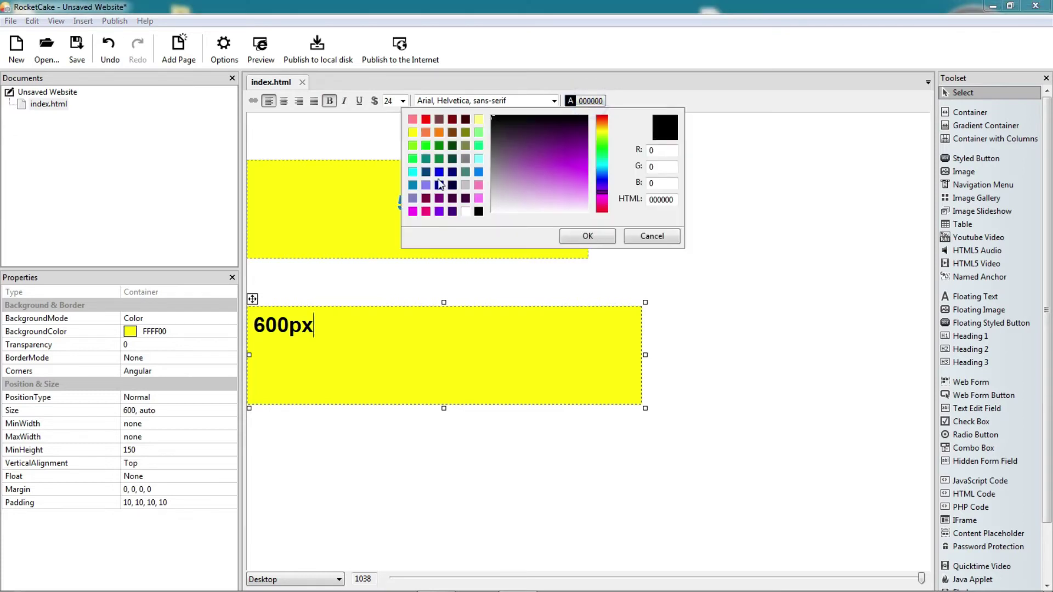
left_click(412, 186)
left_click(598, 236)
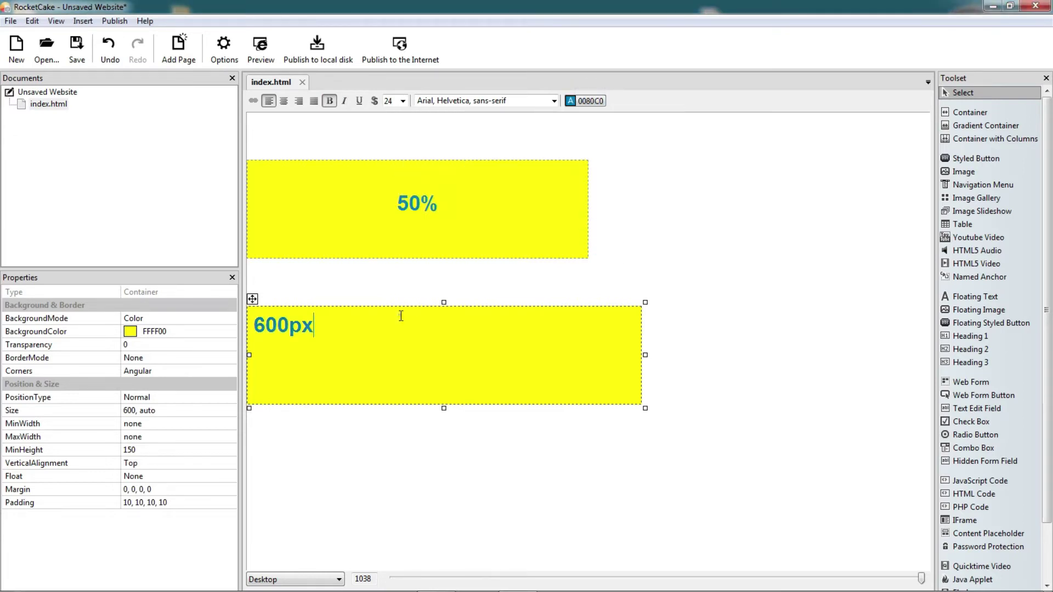
key("Return")
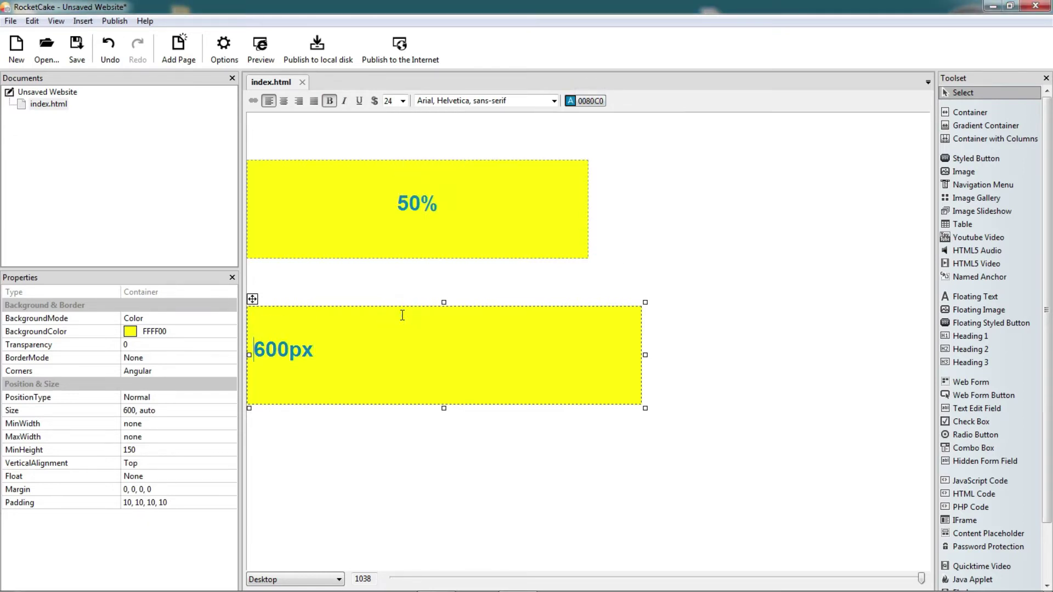
left_click(284, 101)
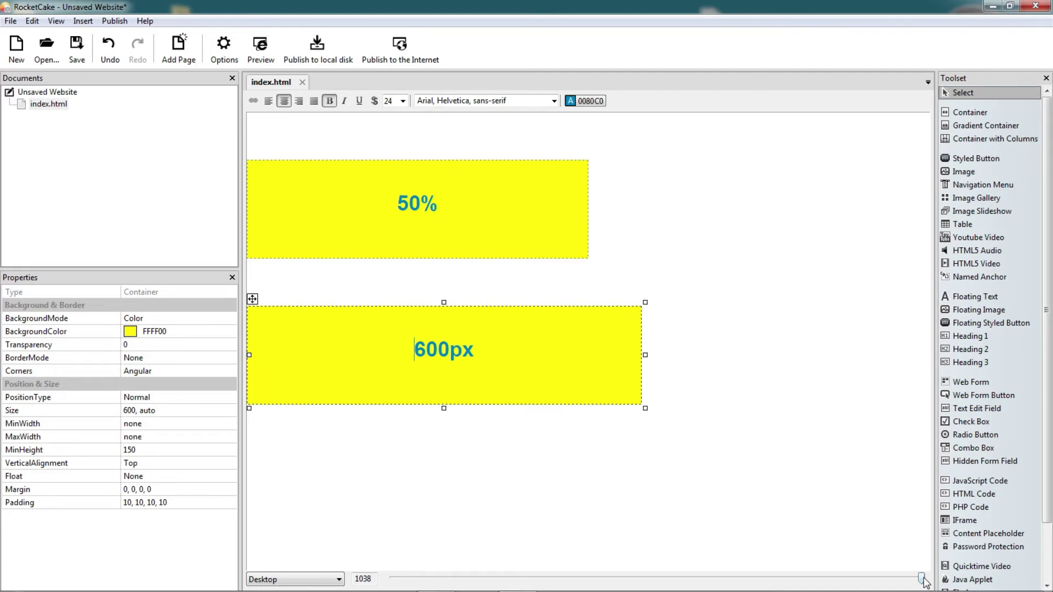
Preview narrower page widths to compare how the 50% and 600px containers respond, and restore the full desktop width of 1038
left_click_drag(925, 582, 817, 543)
left_click(480, 235)
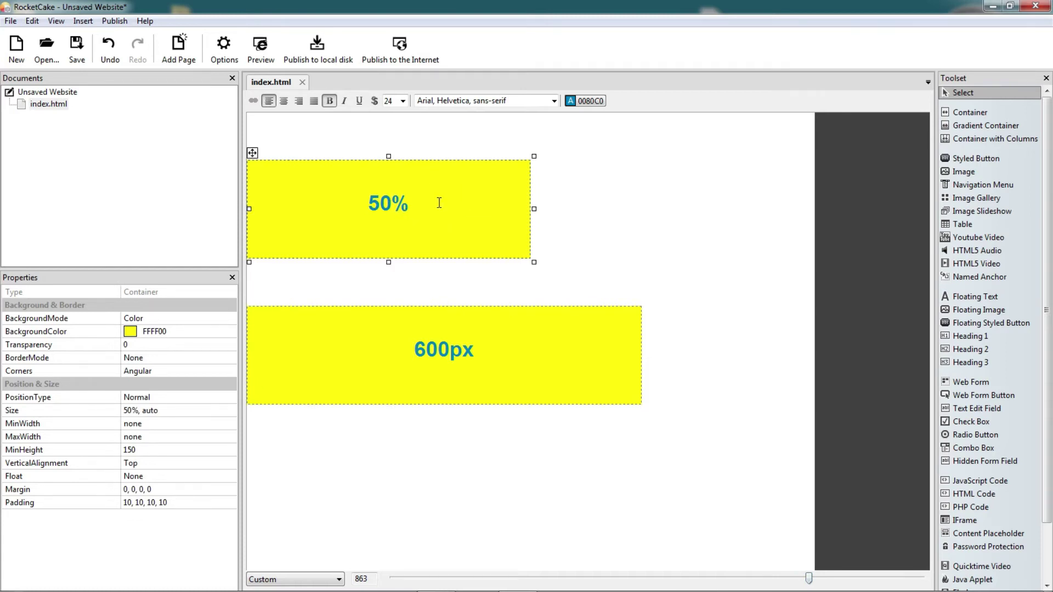
left_click_drag(808, 578, 858, 477)
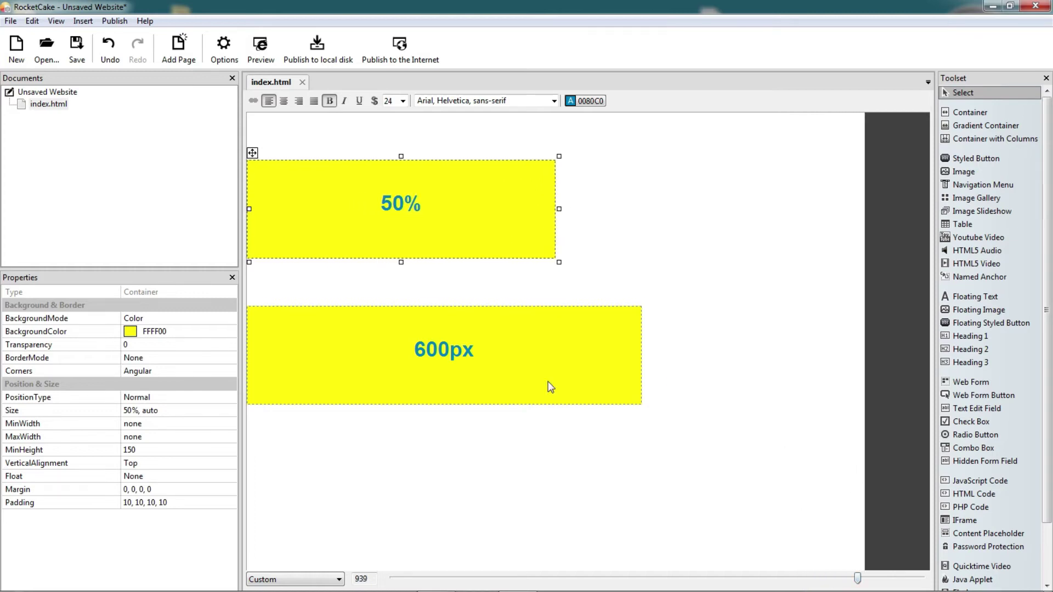
left_click(500, 365)
left_click(499, 365)
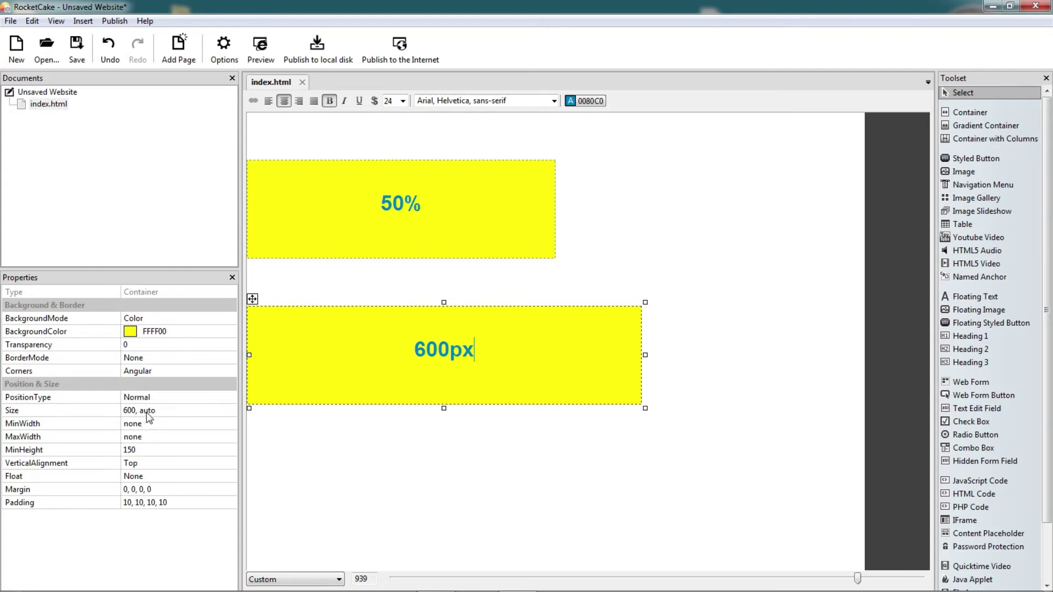
mouse_move(857, 577)
left_mouse_down()
mouse_move(777, 588)
mouse_move(897, 580)
mouse_move(773, 580)
mouse_move(897, 577)
mouse_move(802, 577)
mouse_move(854, 578)
left_mouse_up()
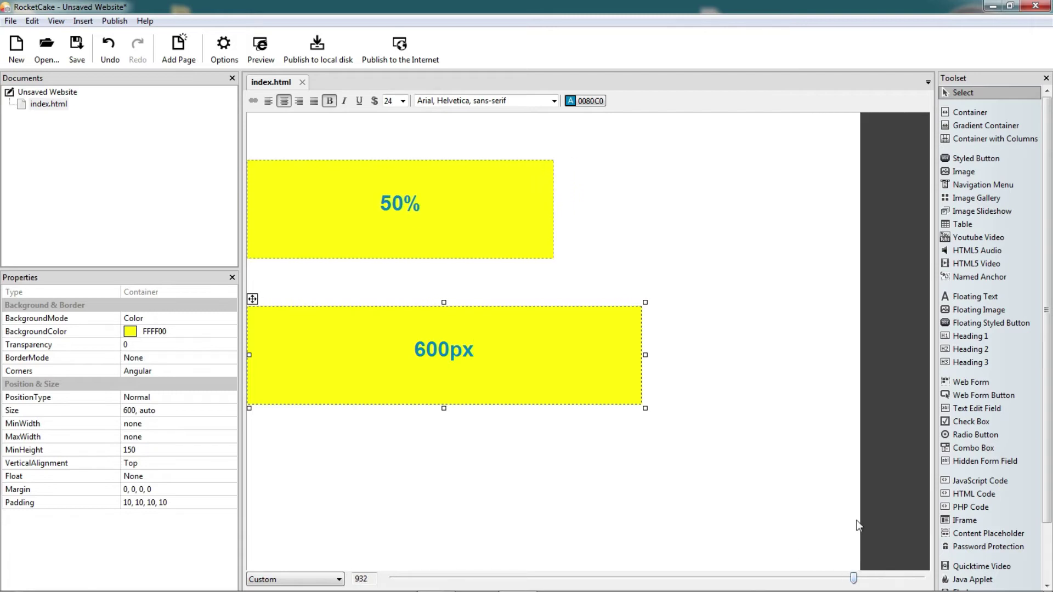
left_click(463, 198)
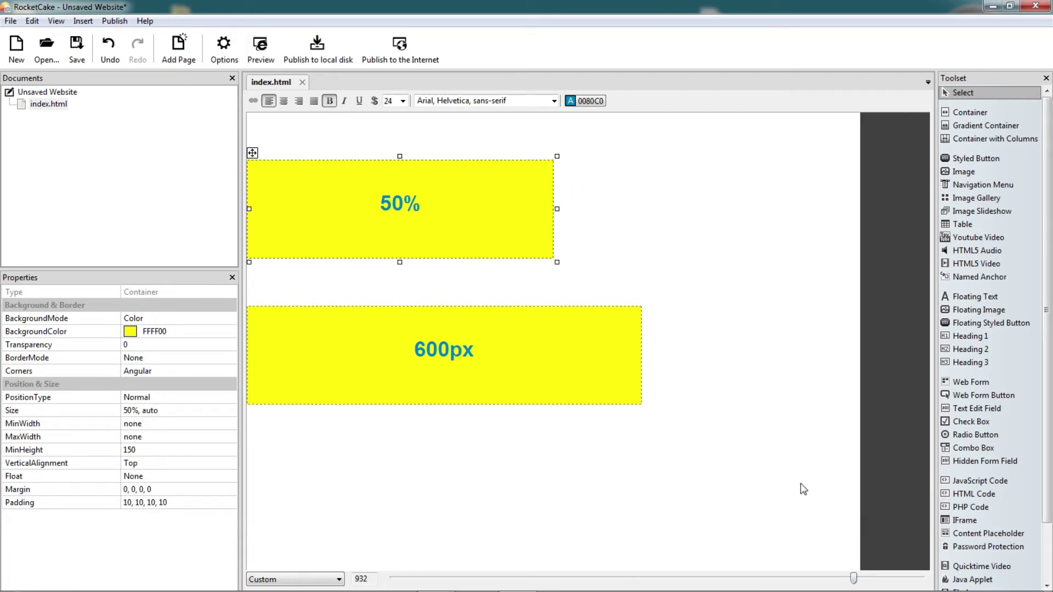
left_click_drag(853, 578, 928, 573)
left_click(625, 384)
left_click(452, 235)
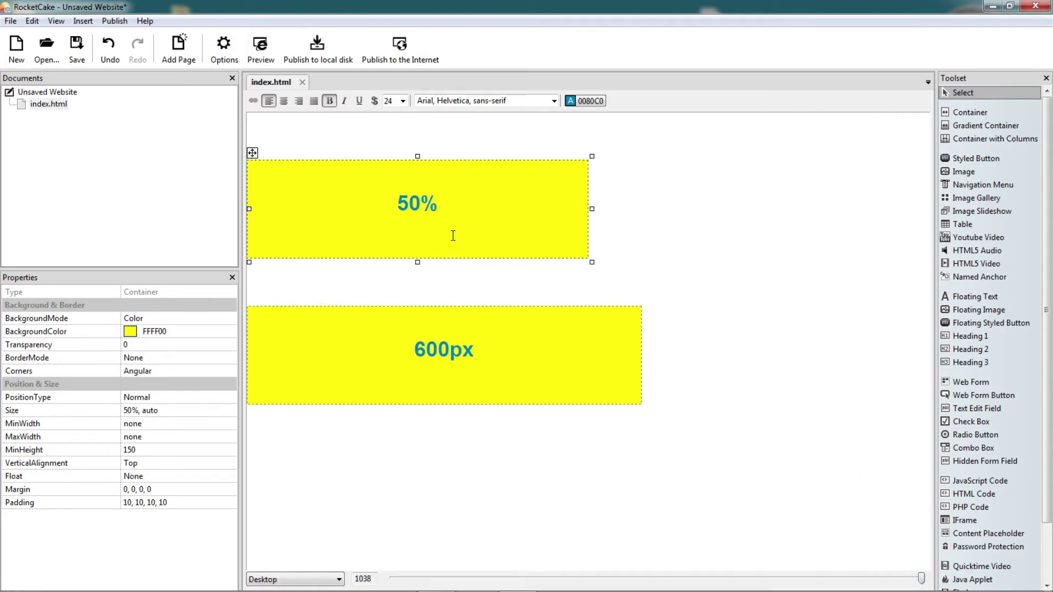
Compare the size settings of the 50% and 600px containers
left_click(130, 411)
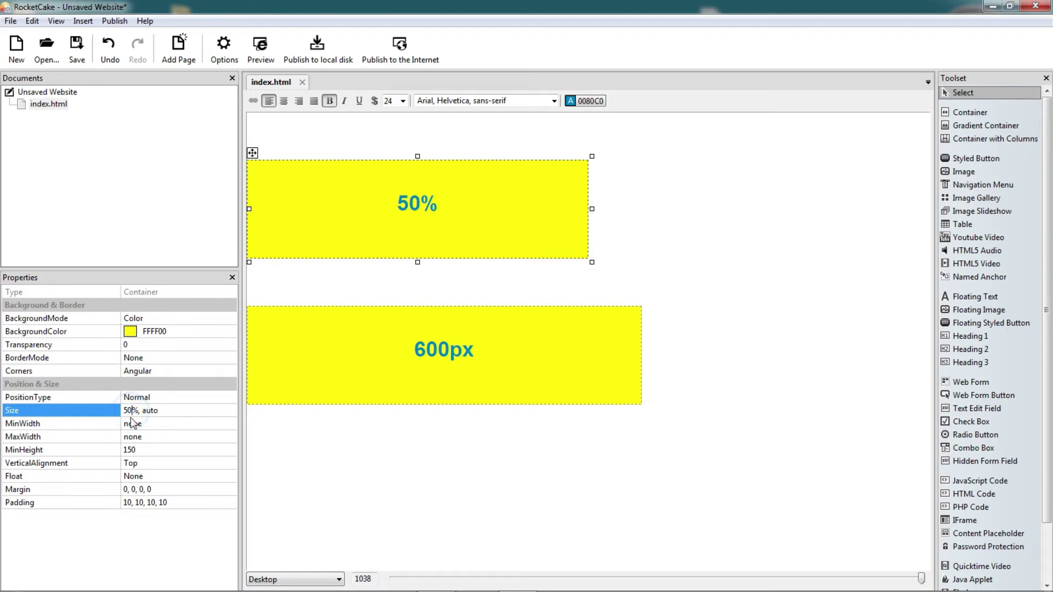
left_click(565, 351)
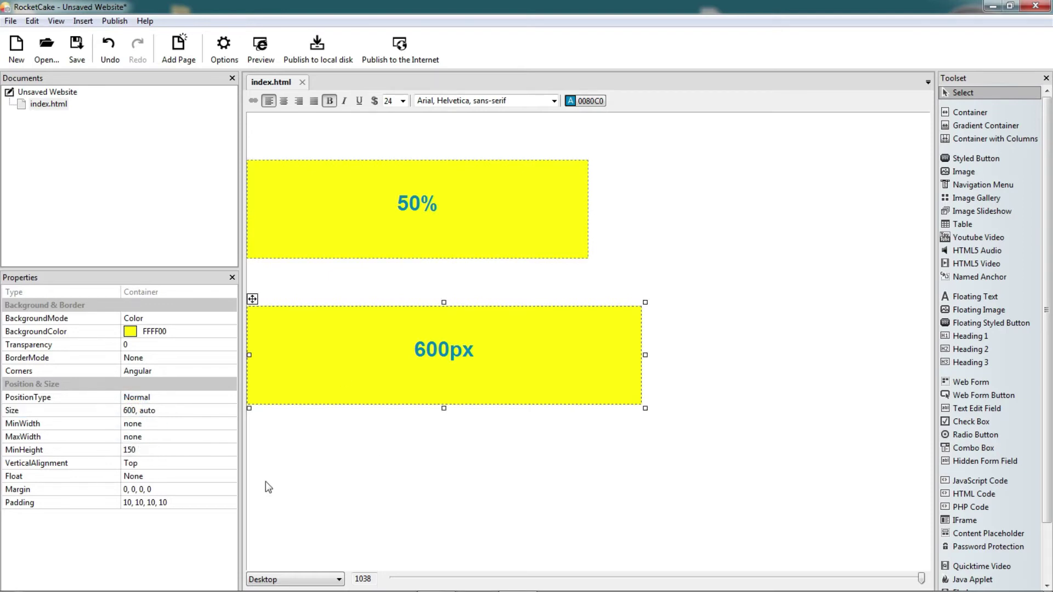
left_click(466, 238)
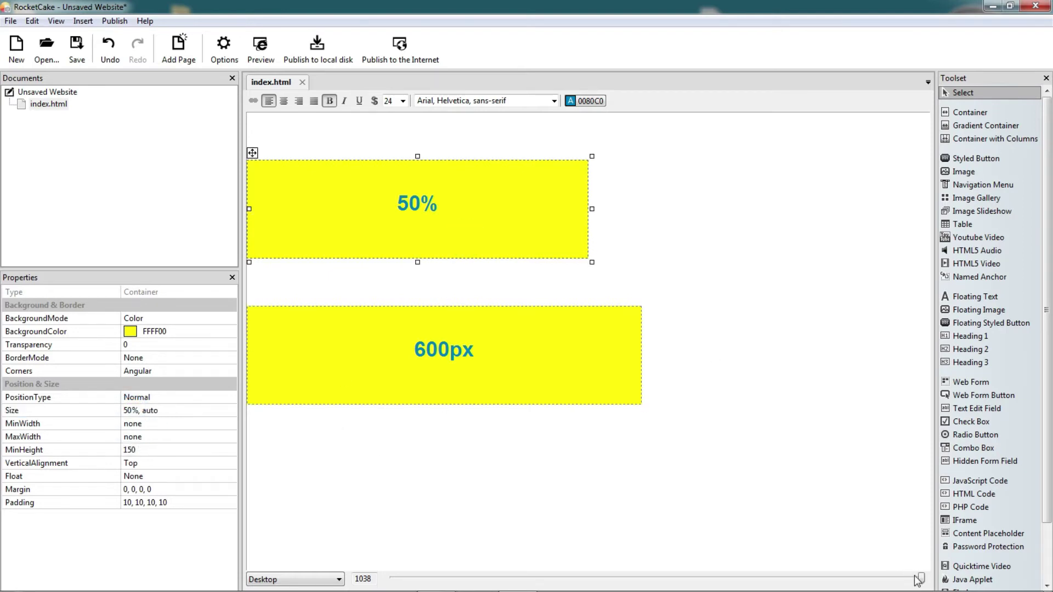
Add a second line reading "responsive" below the 50% label in the upper container
left_click(471, 207)
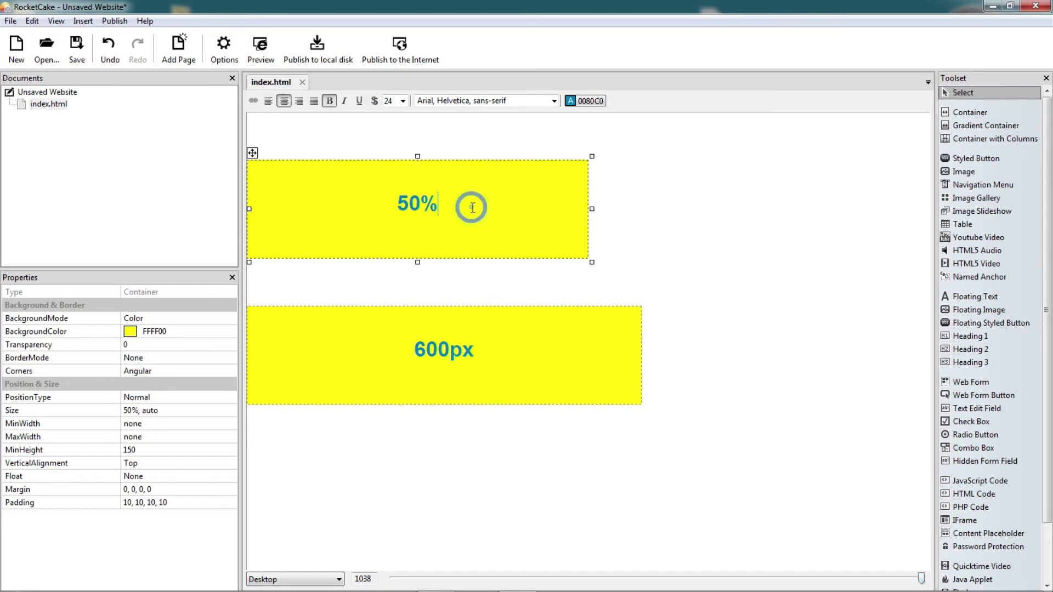
type("respon")
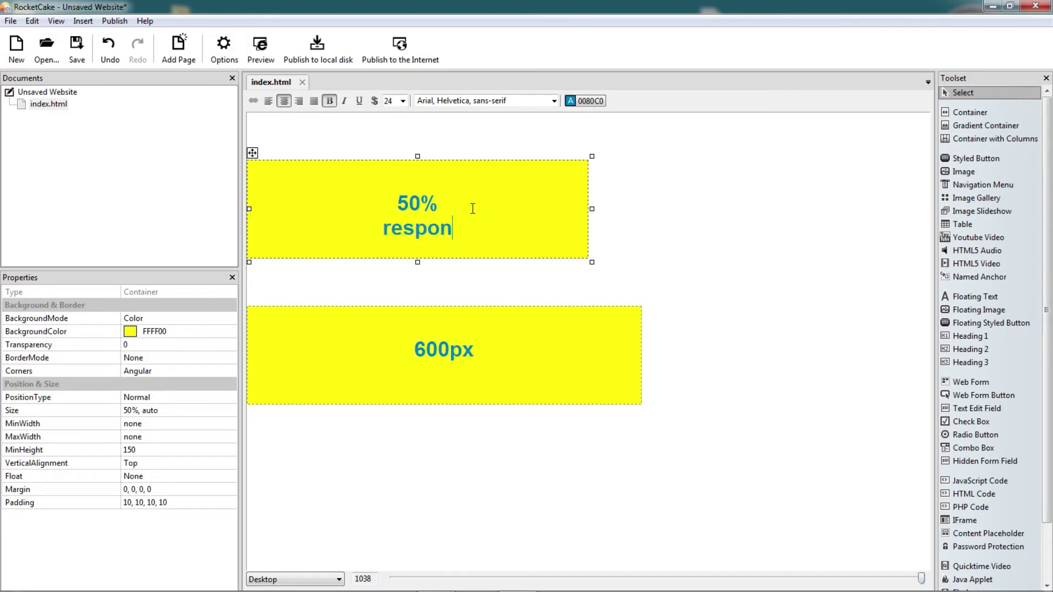
type("sive")
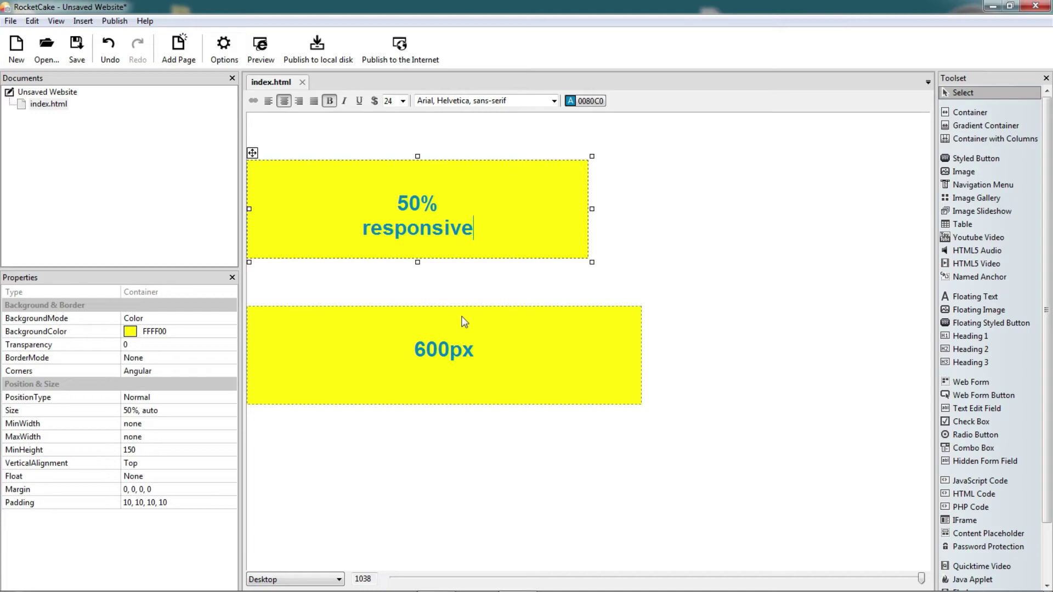
Add a second line reading "non-responsive" below the 600px label in the lower container
left_click(493, 348)
key("Return")
type("non-")
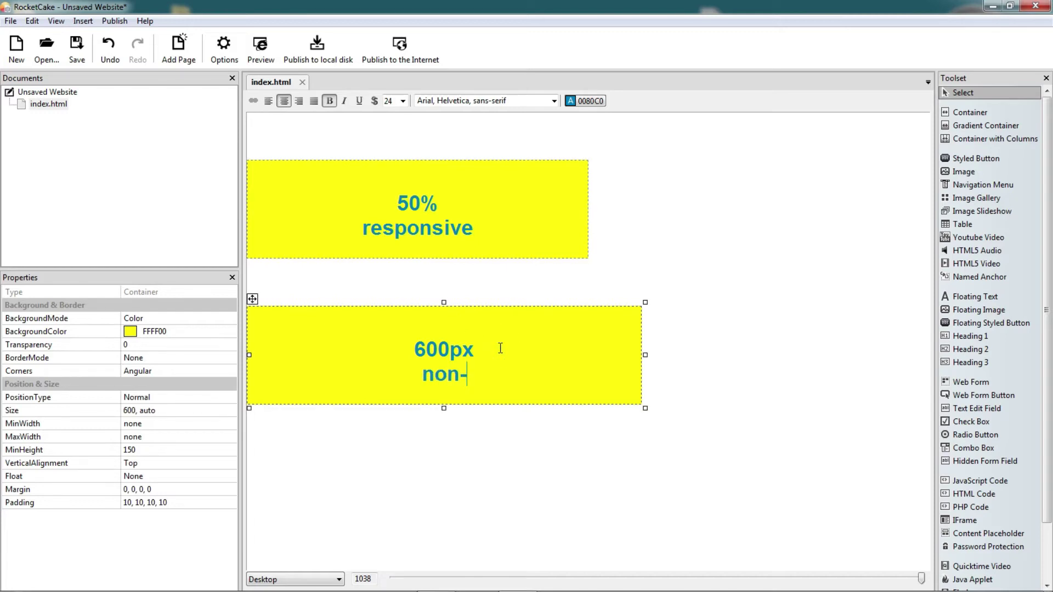
type("responsive")
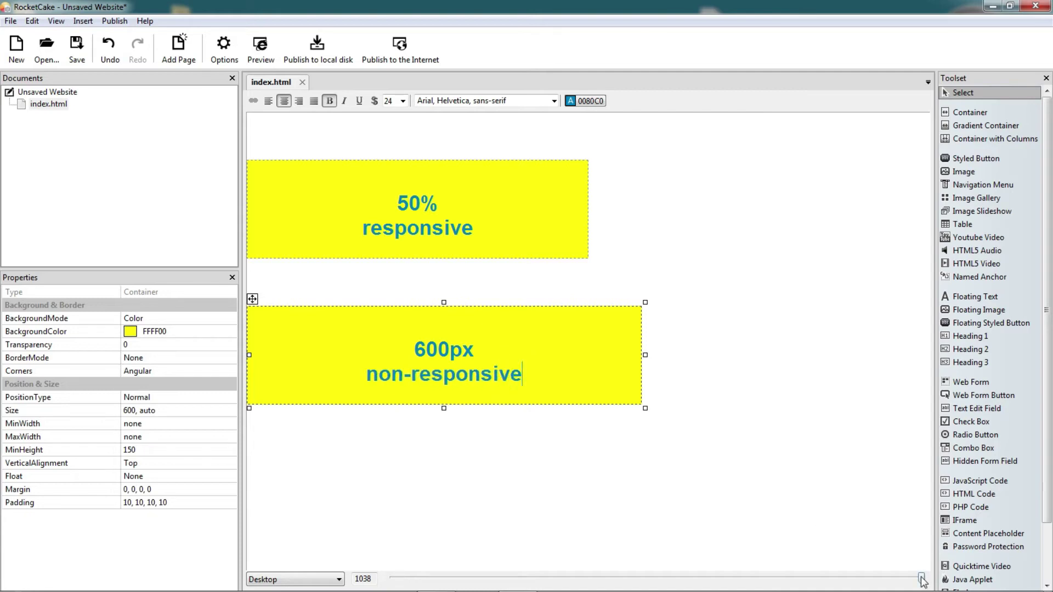
Narrow the page to 898 in the editor, and preview it in the browser at full and reduced window widths
left_click_drag(921, 579, 831, 555)
key("F5")
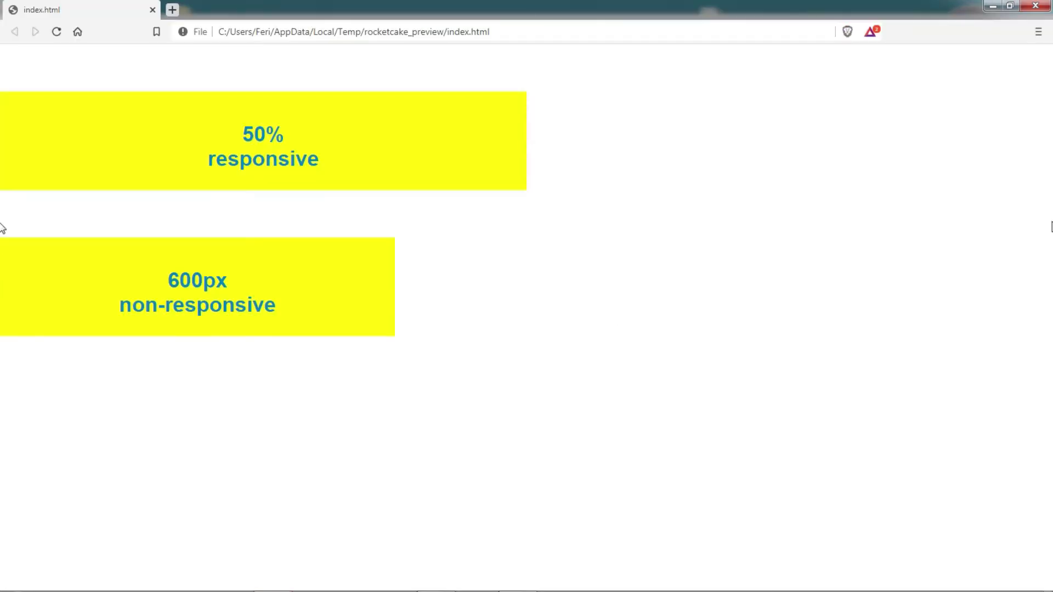
left_click(1010, 6)
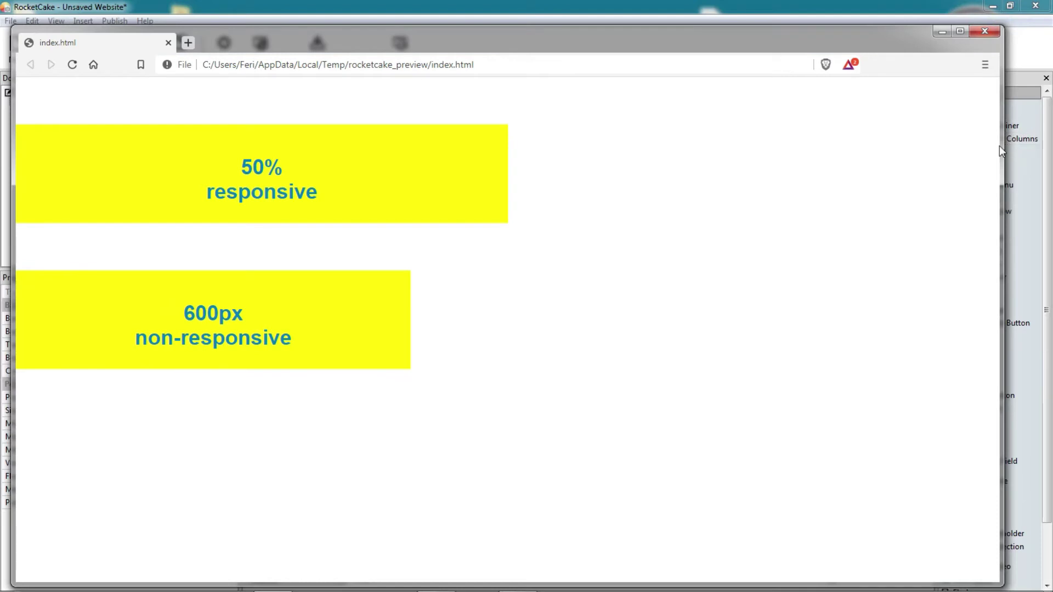
left_click_drag(1002, 148, 816, 185)
left_click(817, 186)
Center both the 50% and the 600px containers horizontally on the page
left_click(448, 230)
left_click(284, 100)
left_click(568, 347)
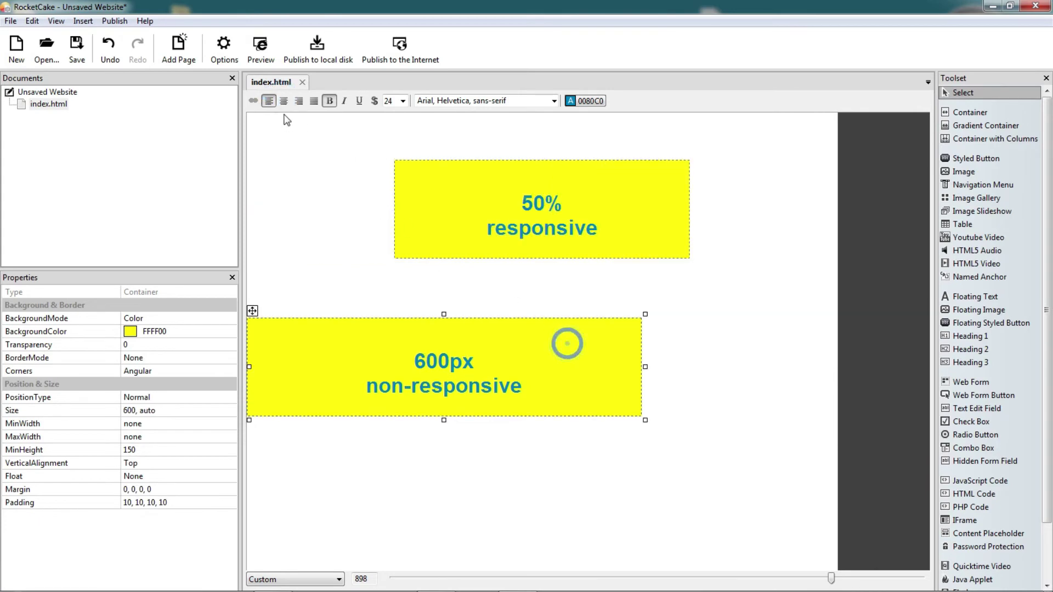
left_click(283, 101)
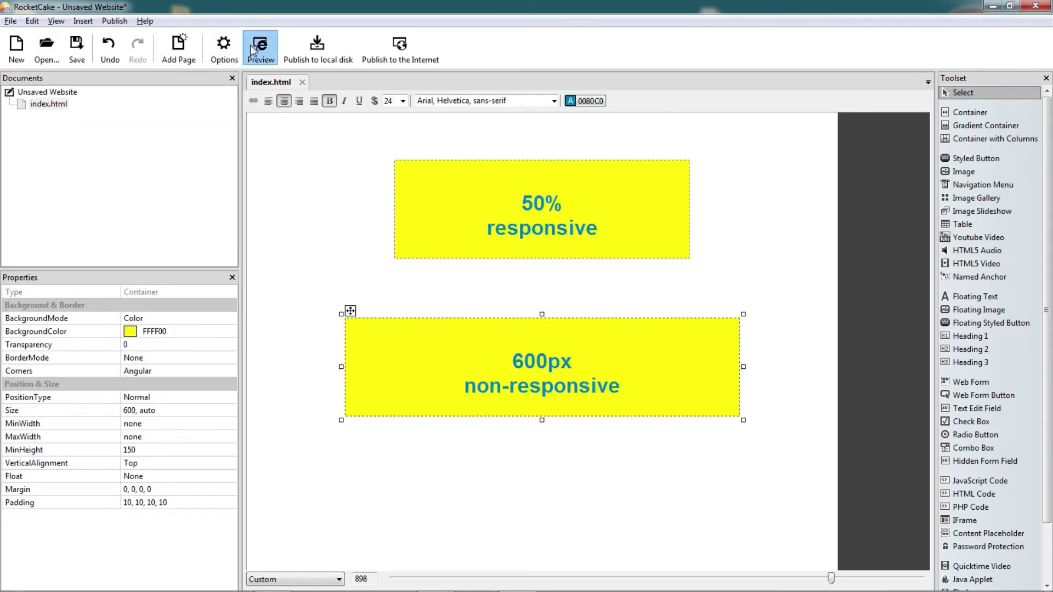
Preview the centered containers in a widened browser window, and return to RocketCake at the full desktop width of 1038
left_click(250, 45)
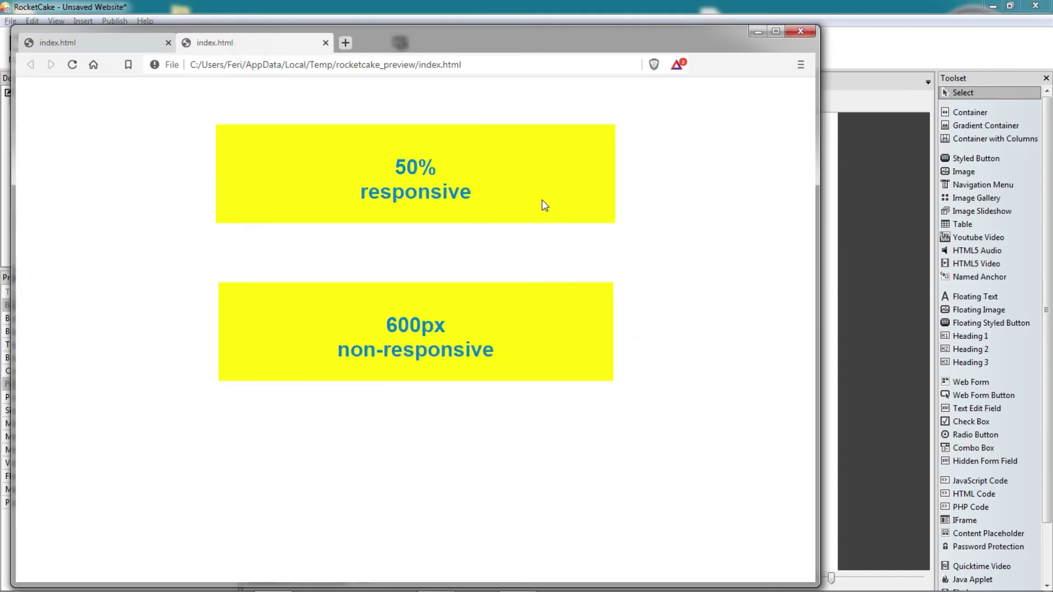
left_click_drag(809, 195, 1008, 223)
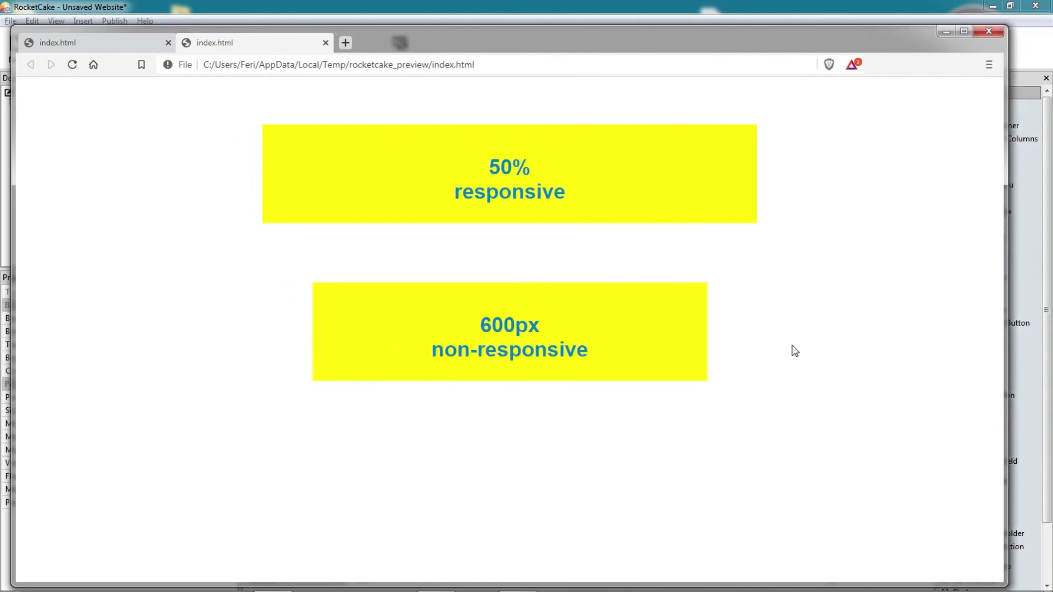
key("alt+Tab")
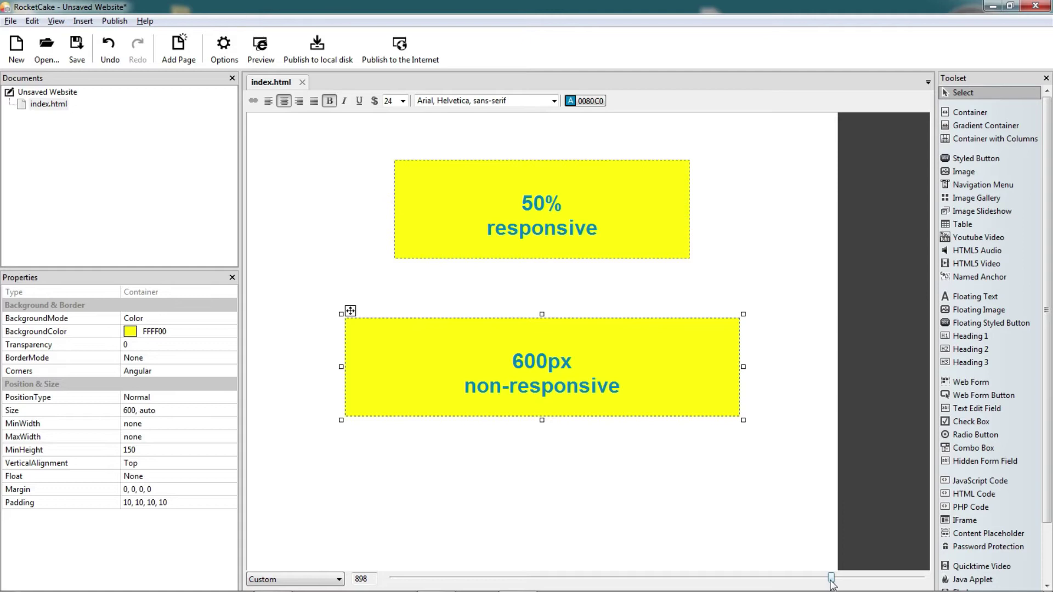
left_click_drag(832, 582, 921, 579)
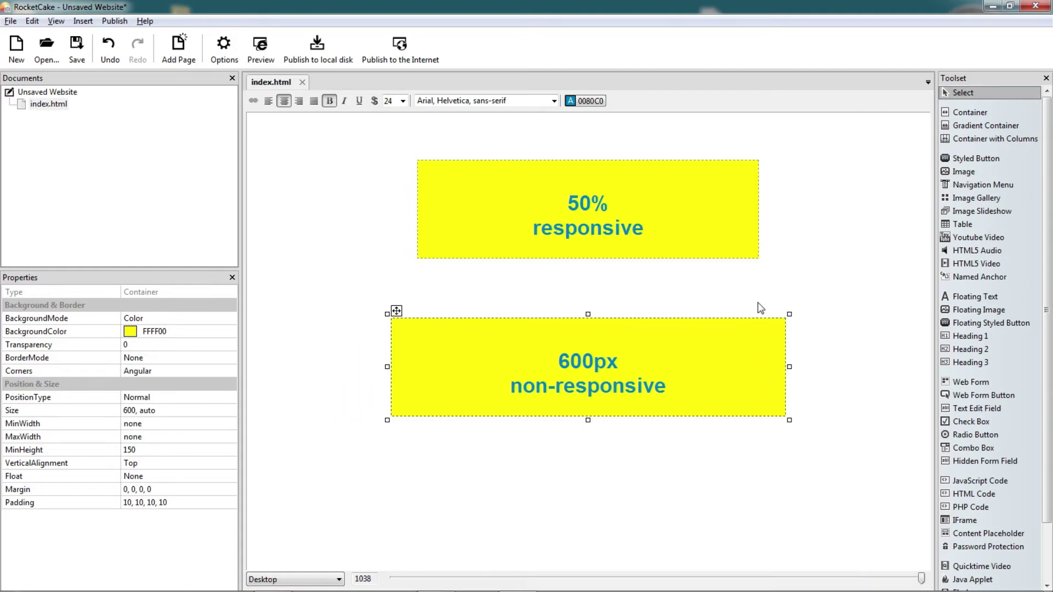
Delete the 600px container and clear all text from the 50% container
key("Delete")
left_click(719, 233)
key("ctrl+a")
key("Delete")
Set the 50% container's minimum width to 300 and narrow the page preview to 697
left_click(129, 412)
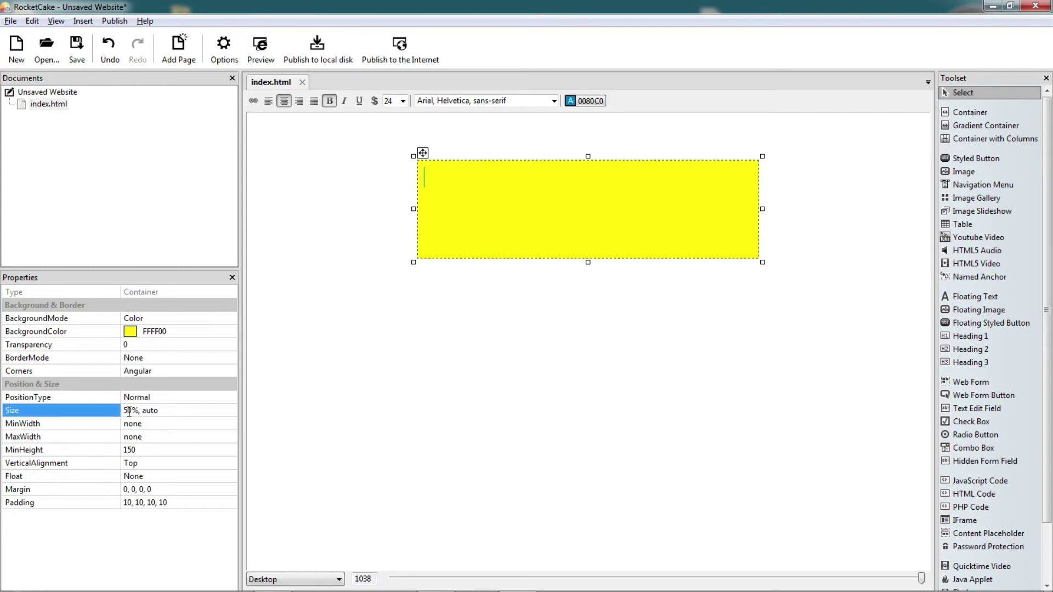
left_click(137, 411)
left_click(128, 411)
left_click(449, 226)
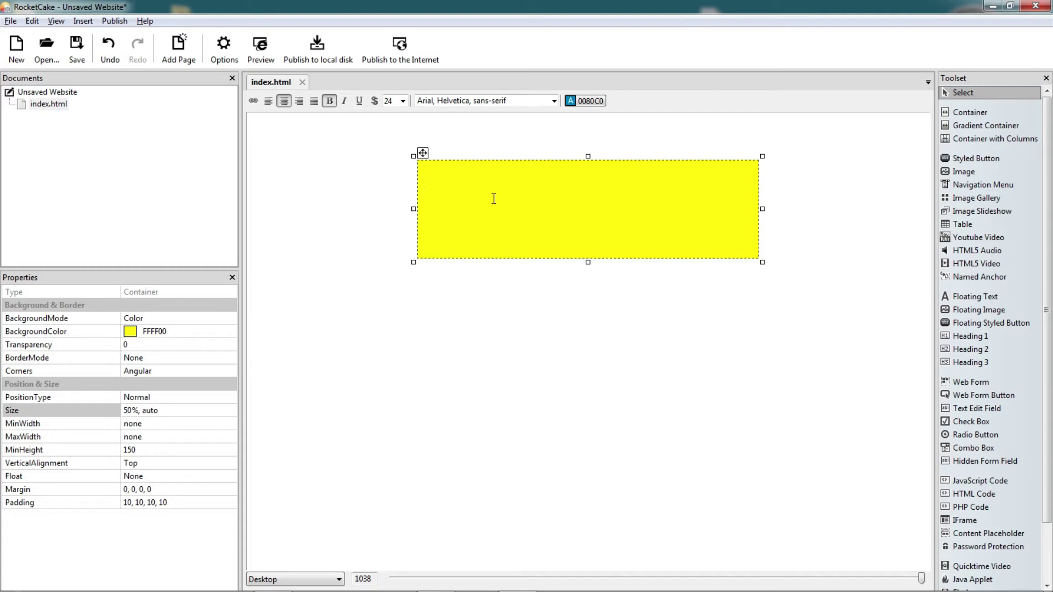
left_click(160, 423)
type("300")
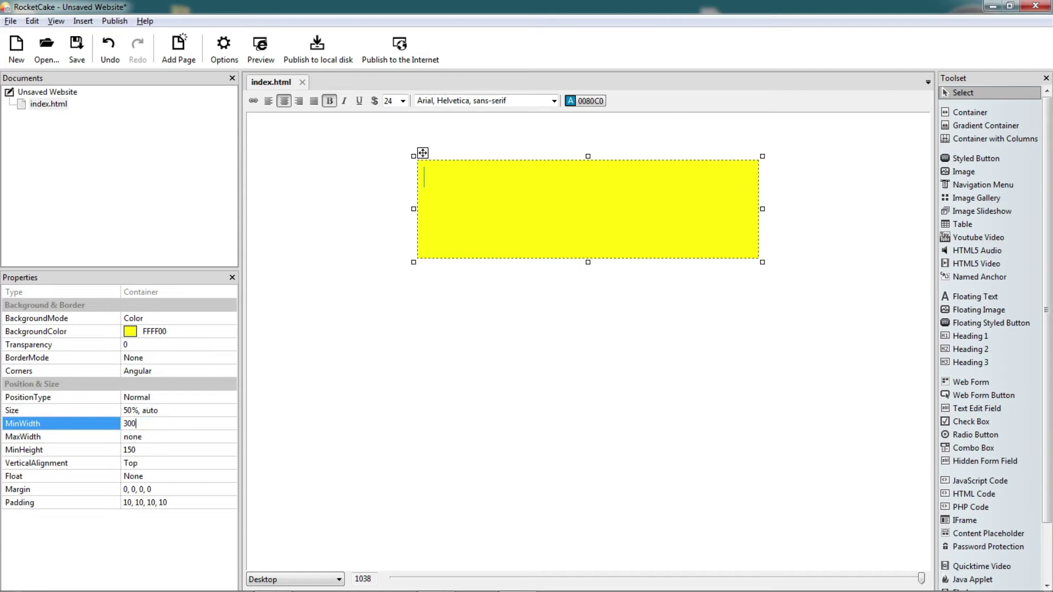
key("Return")
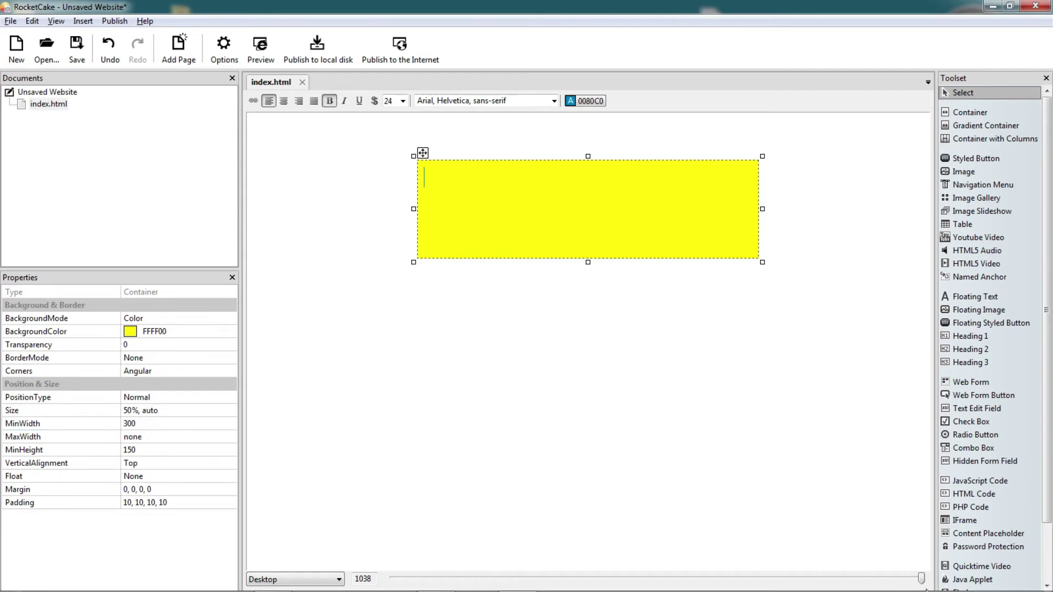
left_click_drag(922, 579, 702, 578)
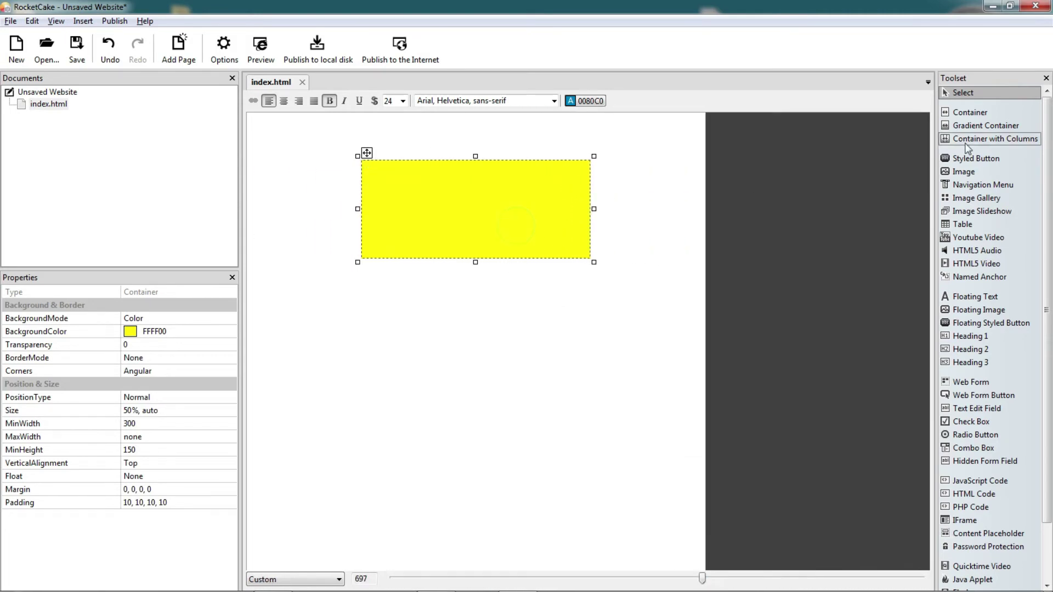
left_click(482, 185)
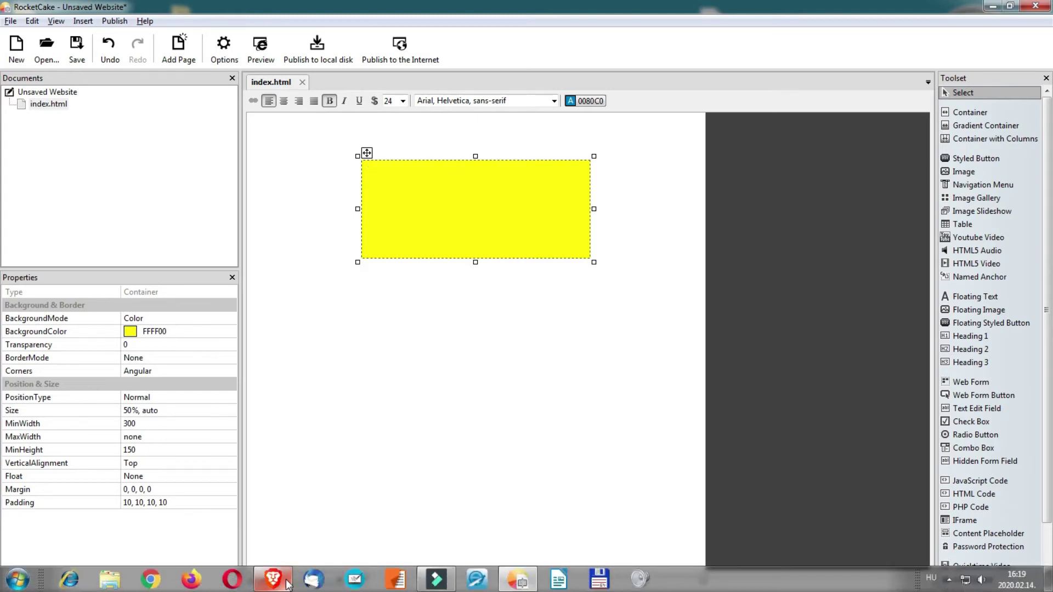
Switch to the browser, search for "LOREM IPSUM", and generate placeholder paragraphs on lipsum.com
left_click(286, 585)
left_click(92, 64)
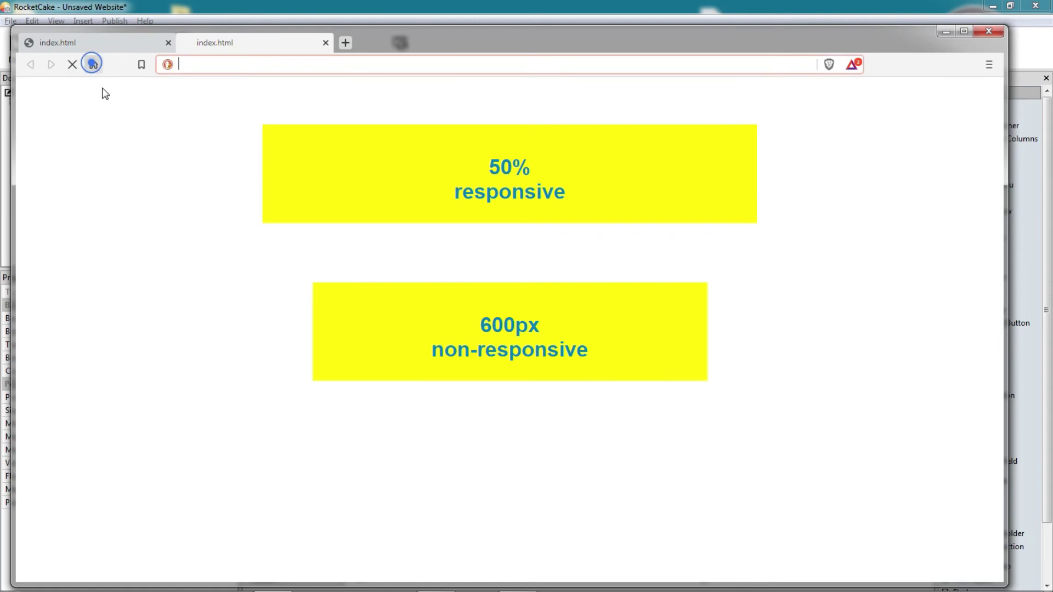
type("LOREM IPSUM")
key("Return")
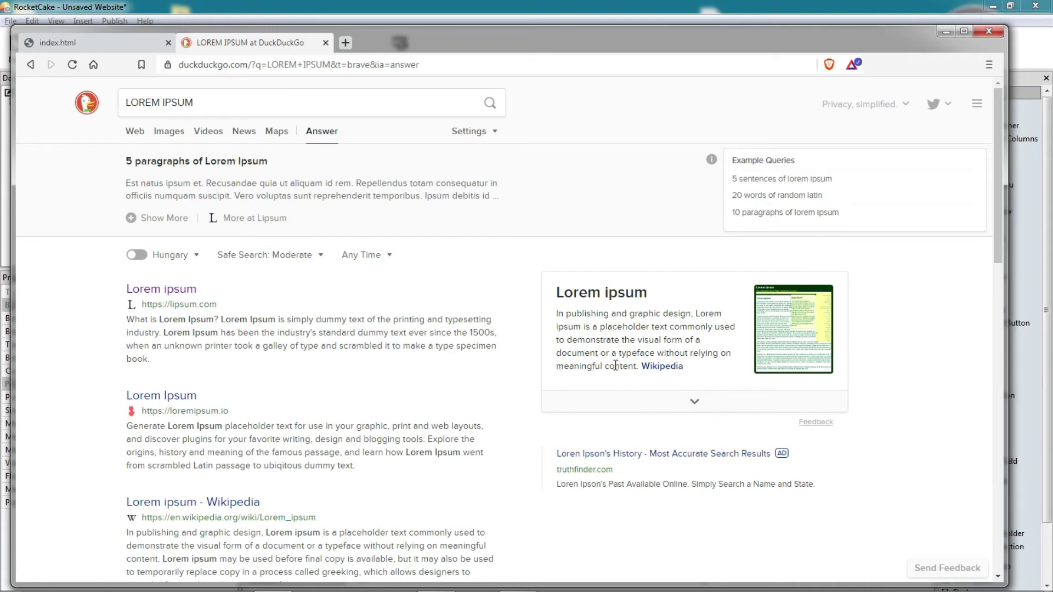
left_click(190, 289)
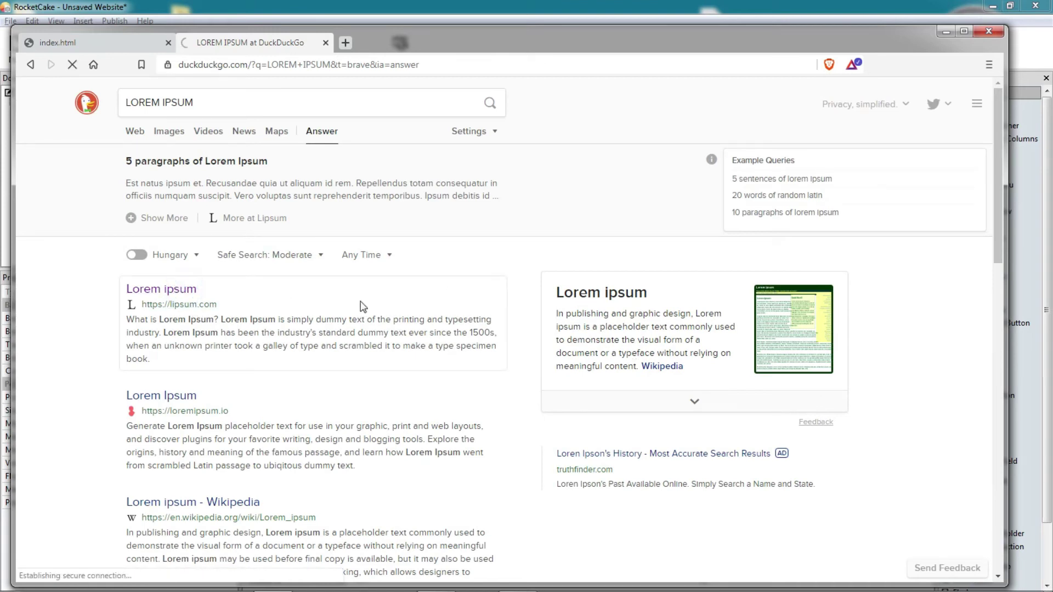
scroll(494, 329, "down", 5)
left_click(719, 466)
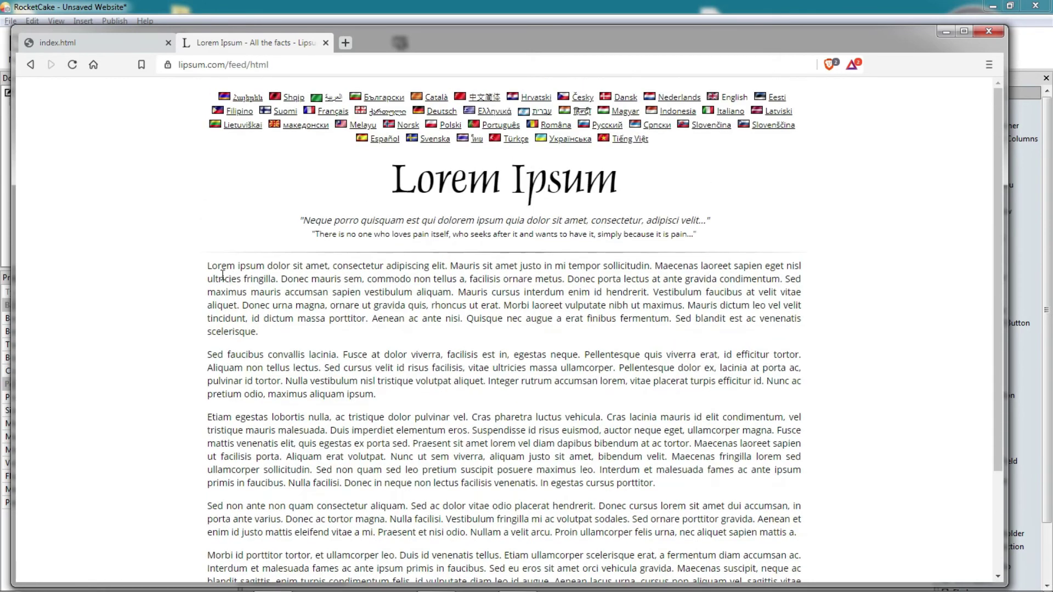
Copy the first three generated paragraphs into the yellow container in RocketCake
left_click_drag(208, 267, 707, 482)
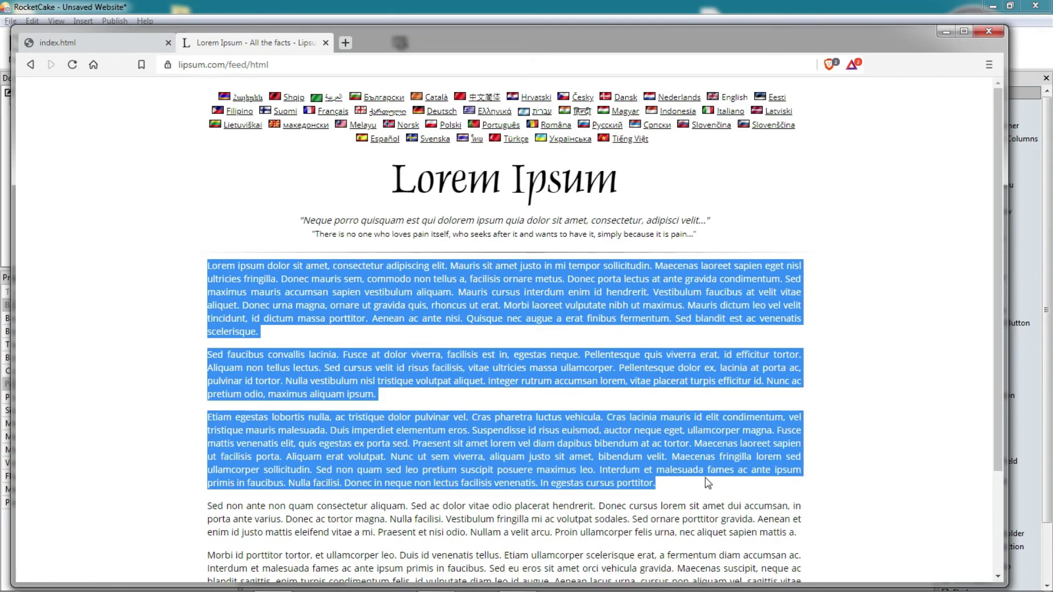
key("alt+Tab")
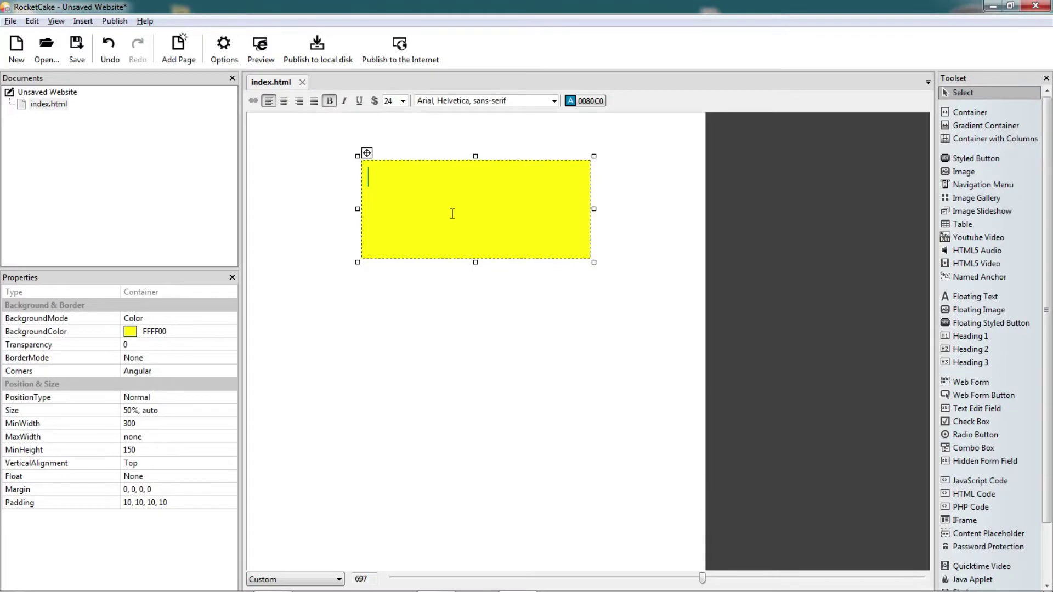
key("ctrl+v")
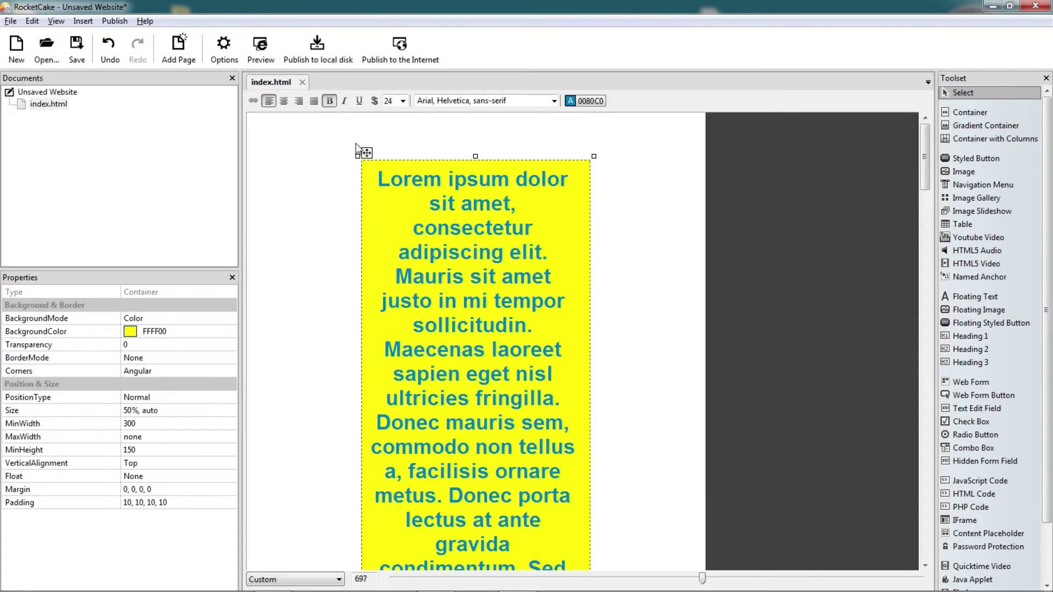
Format the pasted placeholder text at size 16 in black 000000 with justified alignment
left_click(403, 101)
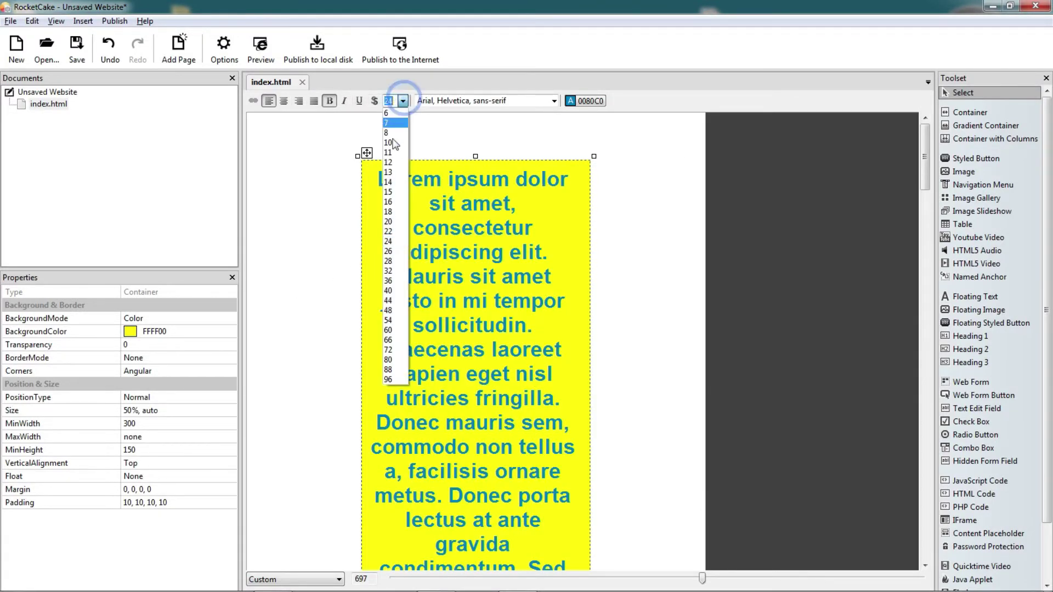
left_click(385, 200)
left_click(584, 101)
left_click(478, 212)
left_click(567, 236)
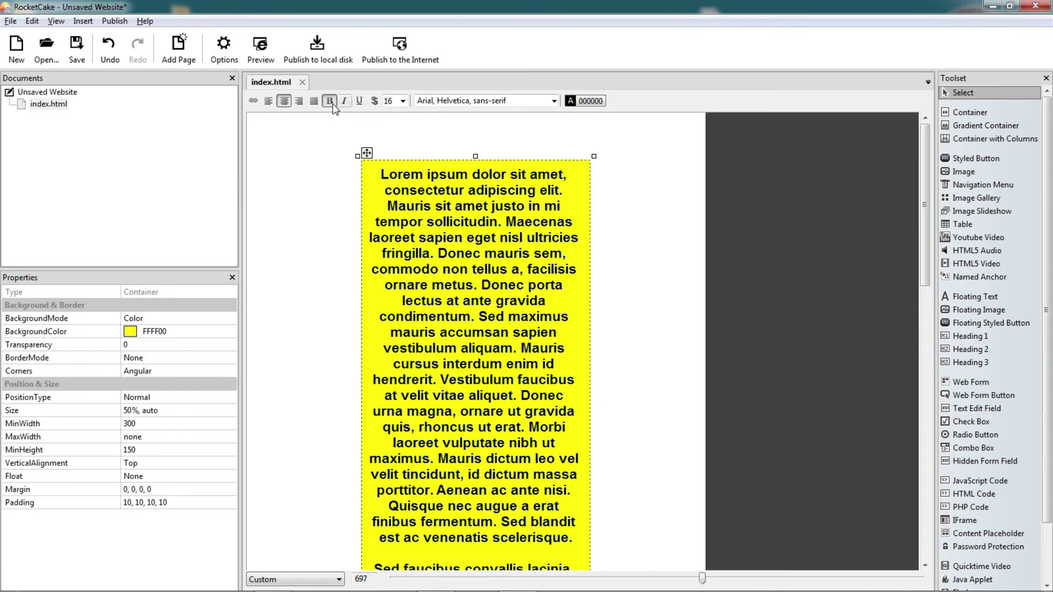
left_click(314, 101)
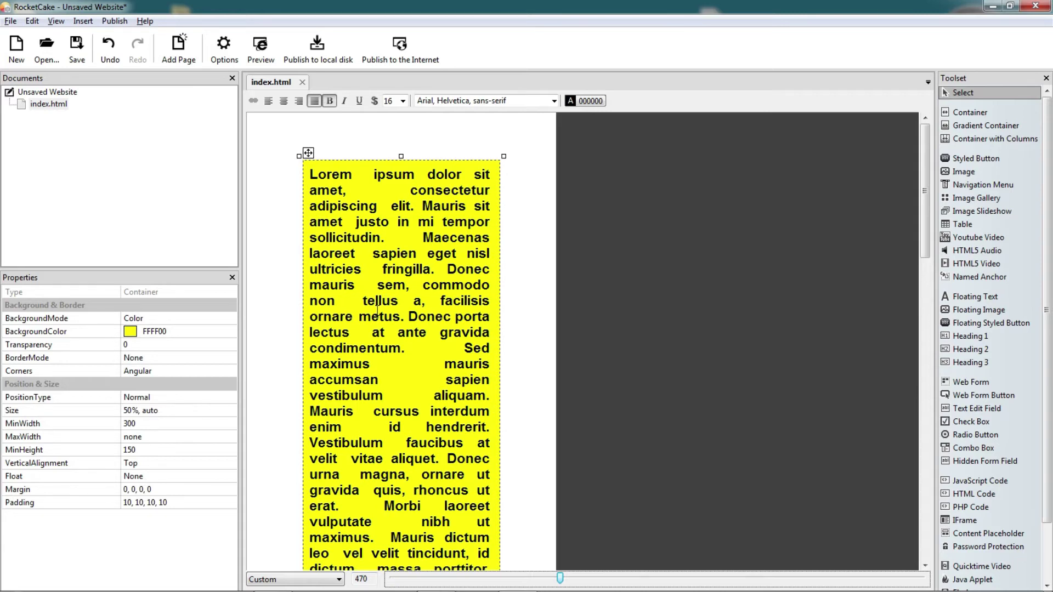
Set the container's minimum width to none and widen the page preview to 865
left_click(158, 425)
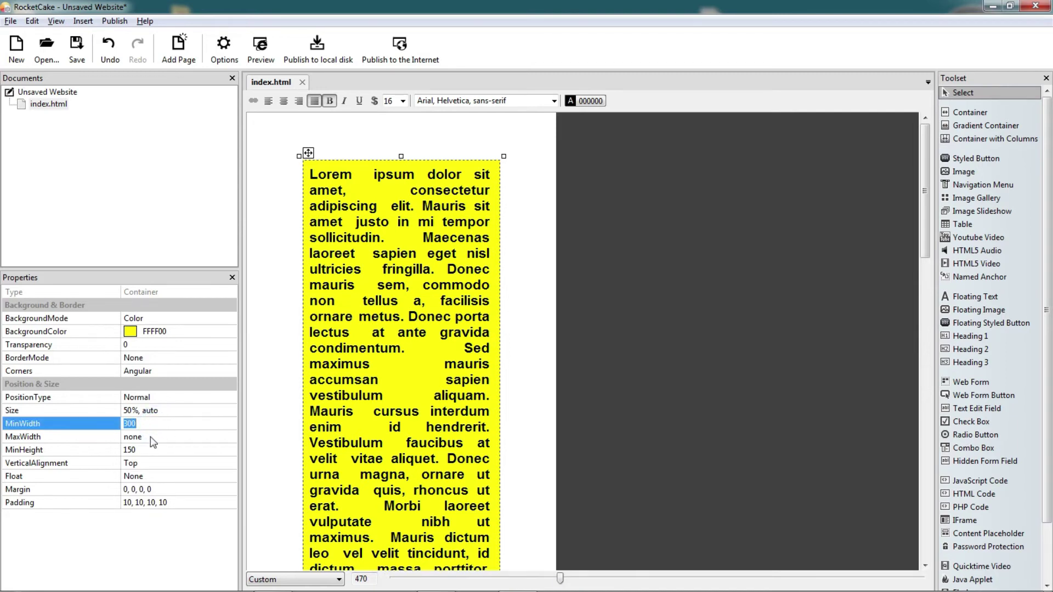
type("none")
key("Return")
left_click_drag(560, 579, 820, 537)
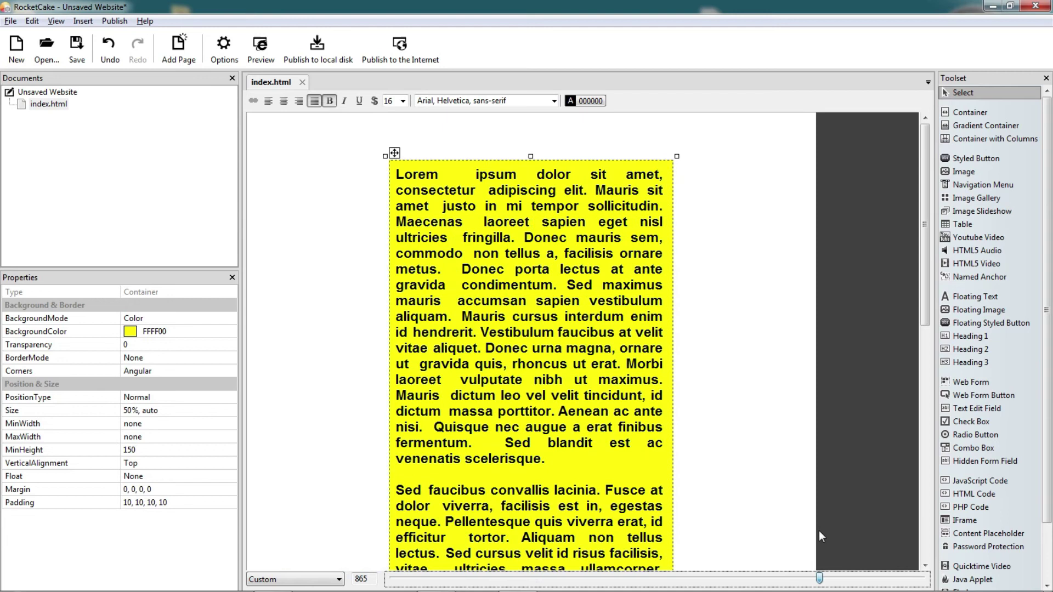
Set the container's minimum width to 300 and preview it at narrower and wider page widths, ending at 883
left_click(146, 426)
type("300")
key("Return")
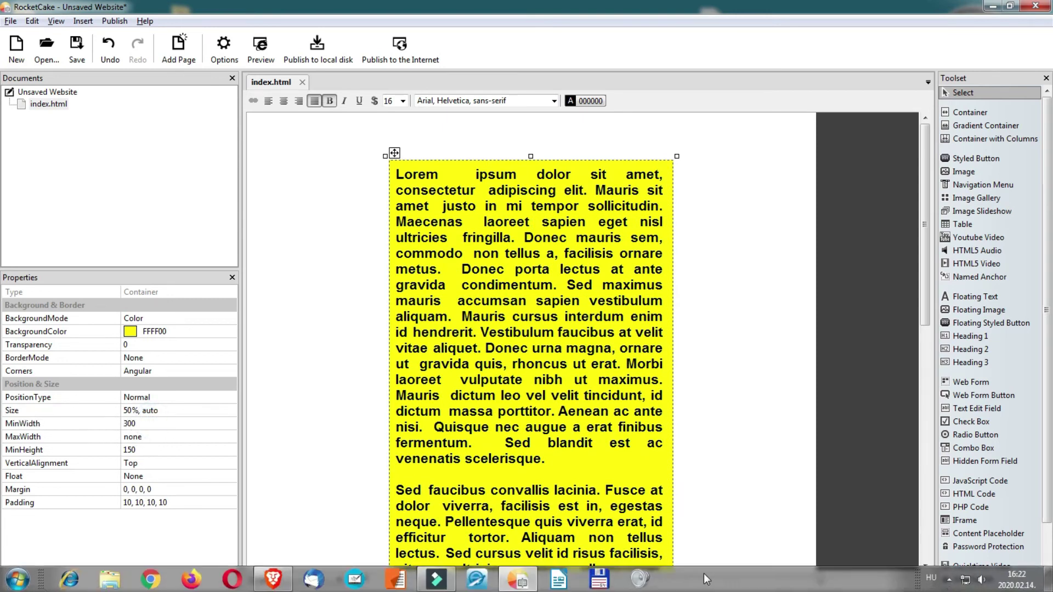
left_click_drag(822, 574, 571, 579)
left_click_drag(623, 547, 831, 508)
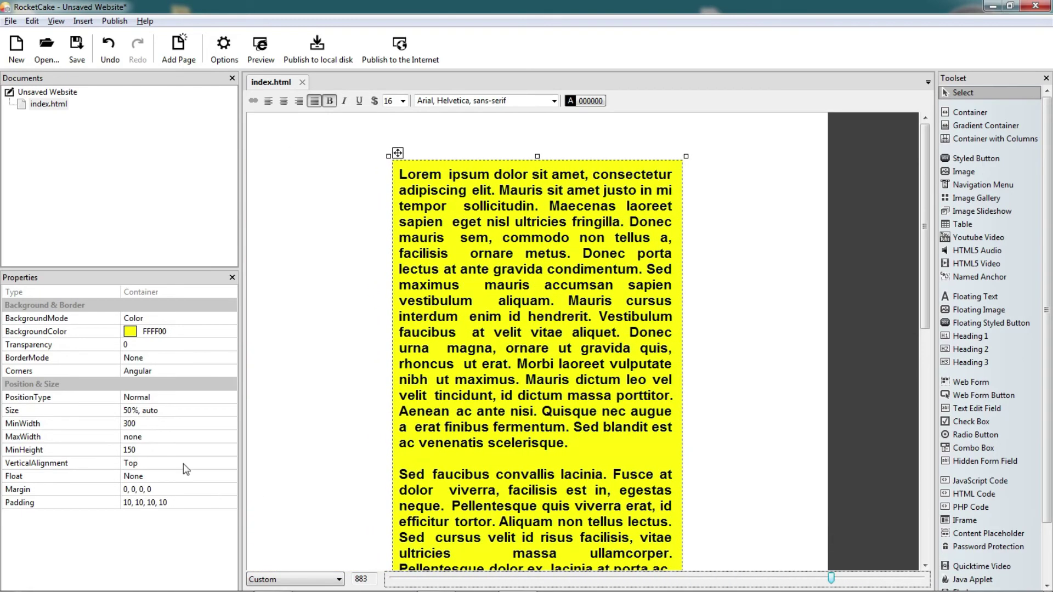
Set the container's maximum width to 800
left_click(141, 437)
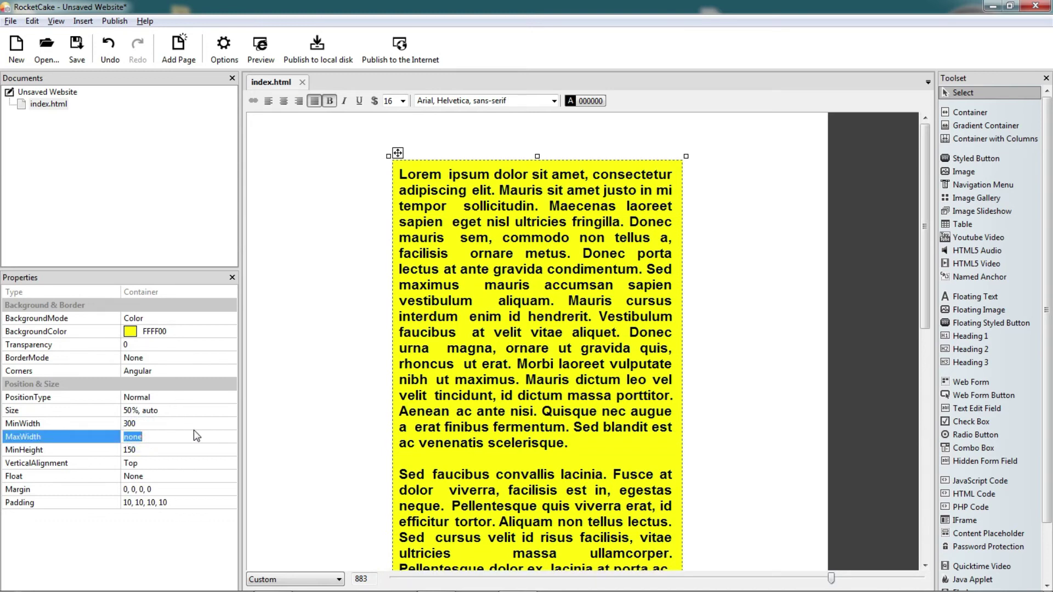
type("800")
key("Return")
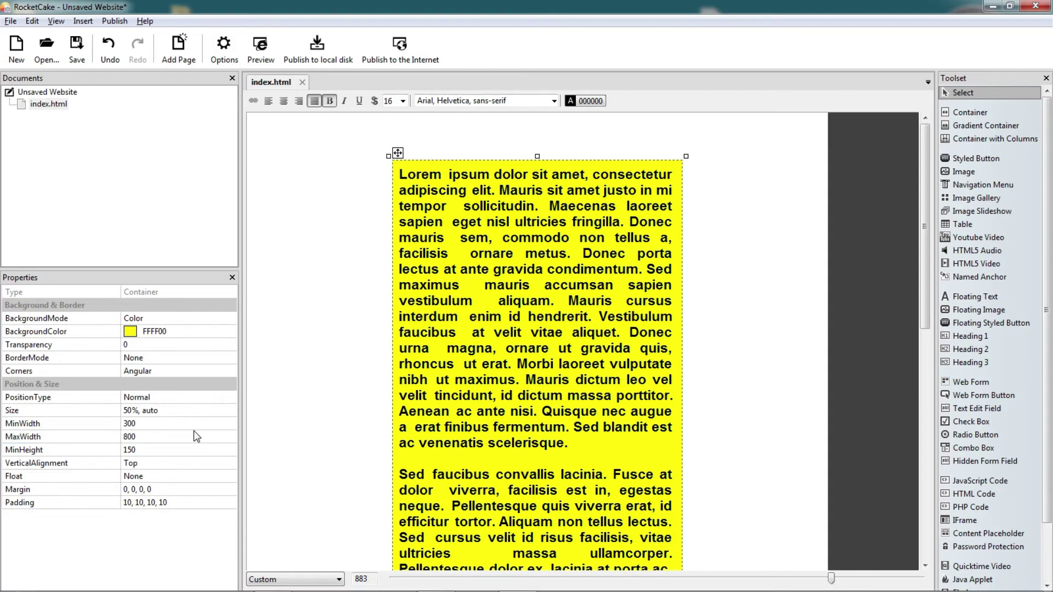
Set the container's width to 100% and widen the page preview to the full desktop width
left_click(128, 413)
left_click(131, 410)
key("BackSpace")
key("BackSpace")
type("100")
key("Return")
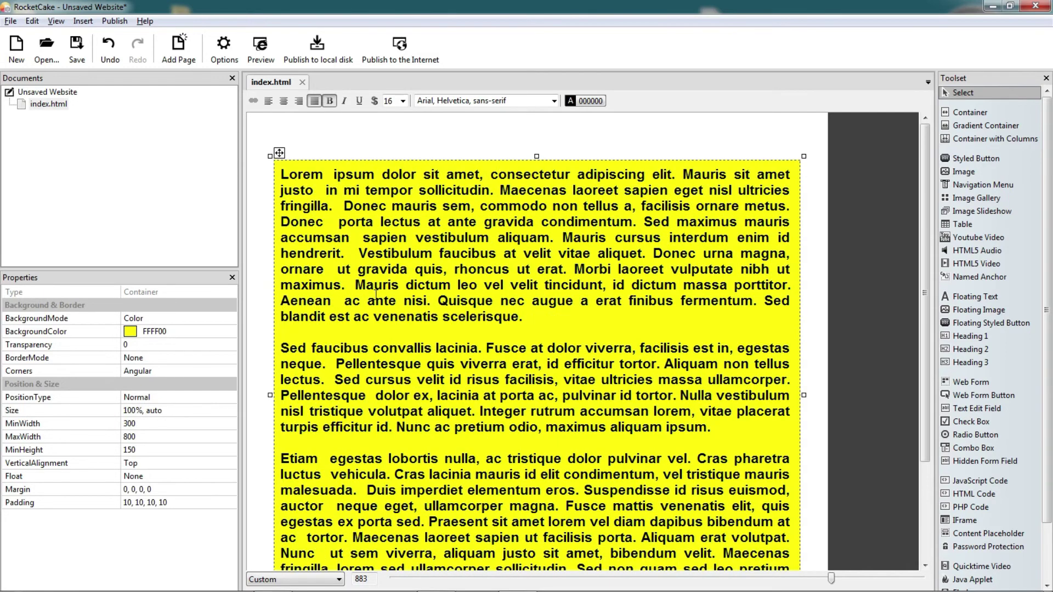
left_click_drag(828, 580, 921, 579)
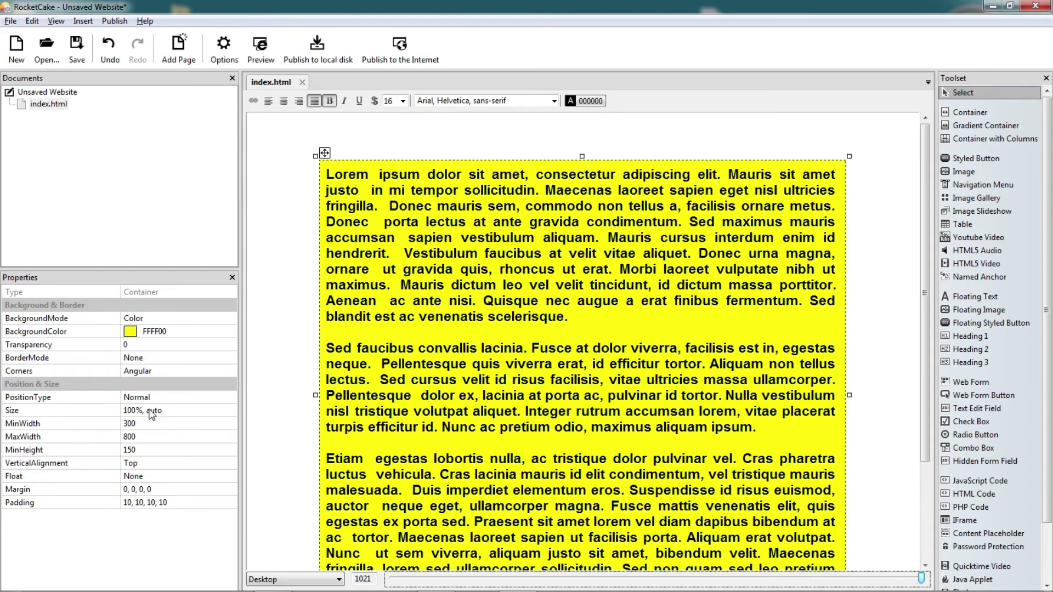
Set the yellow container's text to font size 12 and remove its bold formatting
left_click(343, 268)
left_click(403, 101)
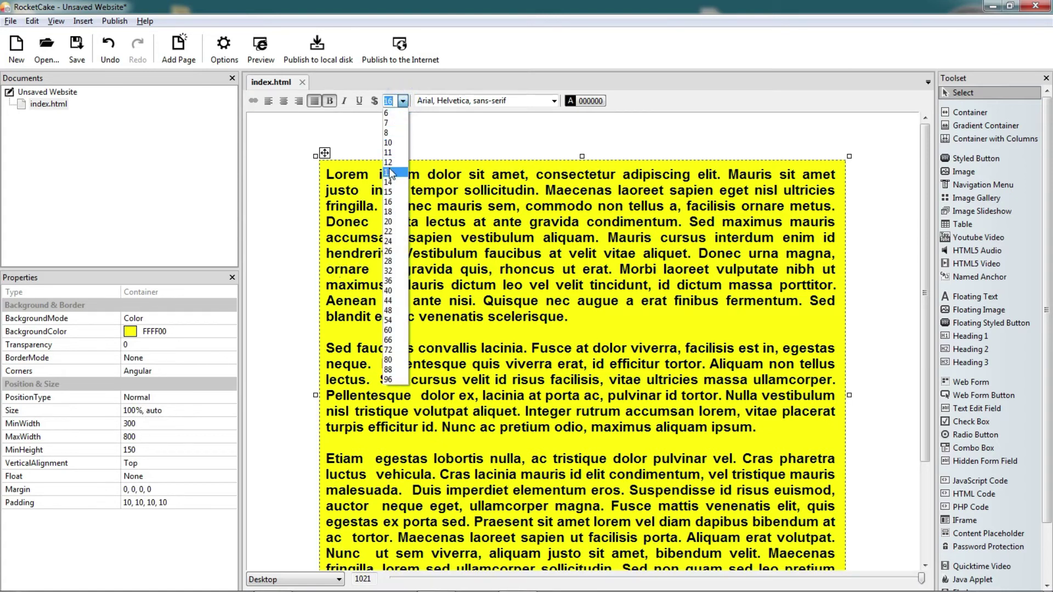
left_click(395, 165)
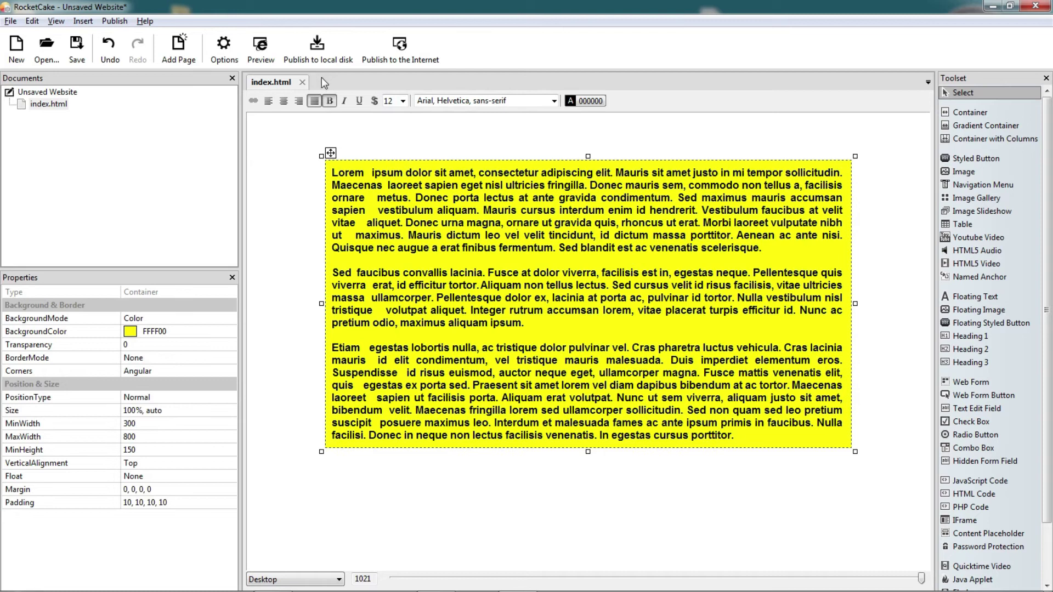
left_click(329, 101)
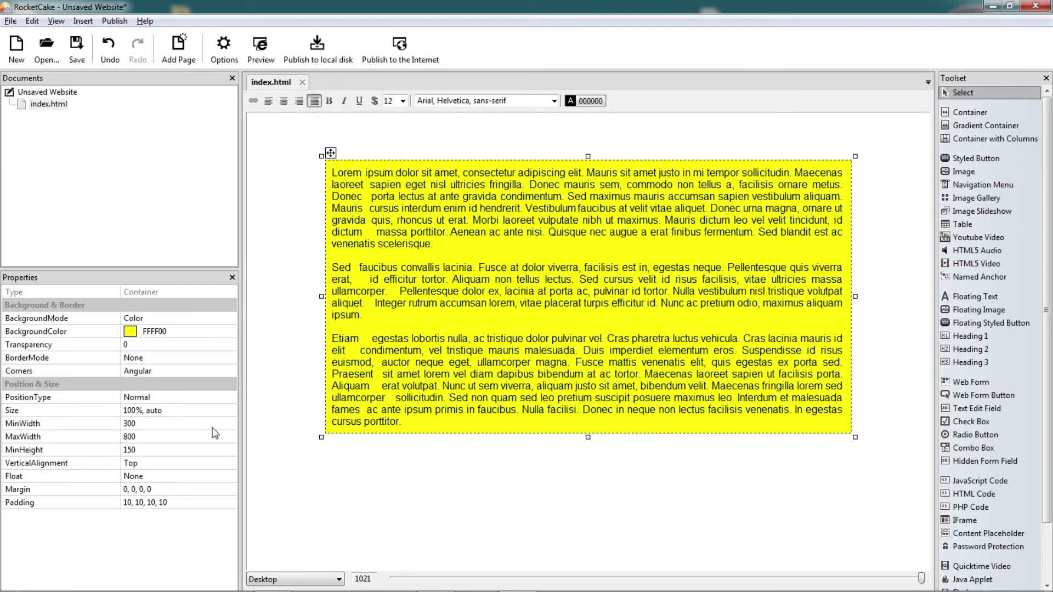
Set the yellow container's maximum width to none and preview the page in the browser
left_click(143, 437)
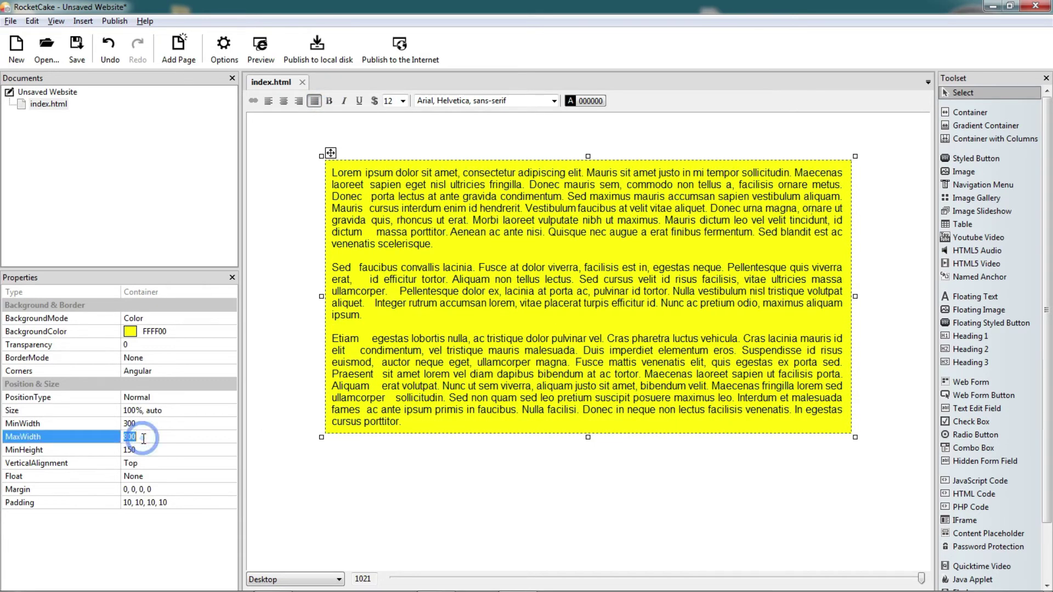
type("n")
key("Return")
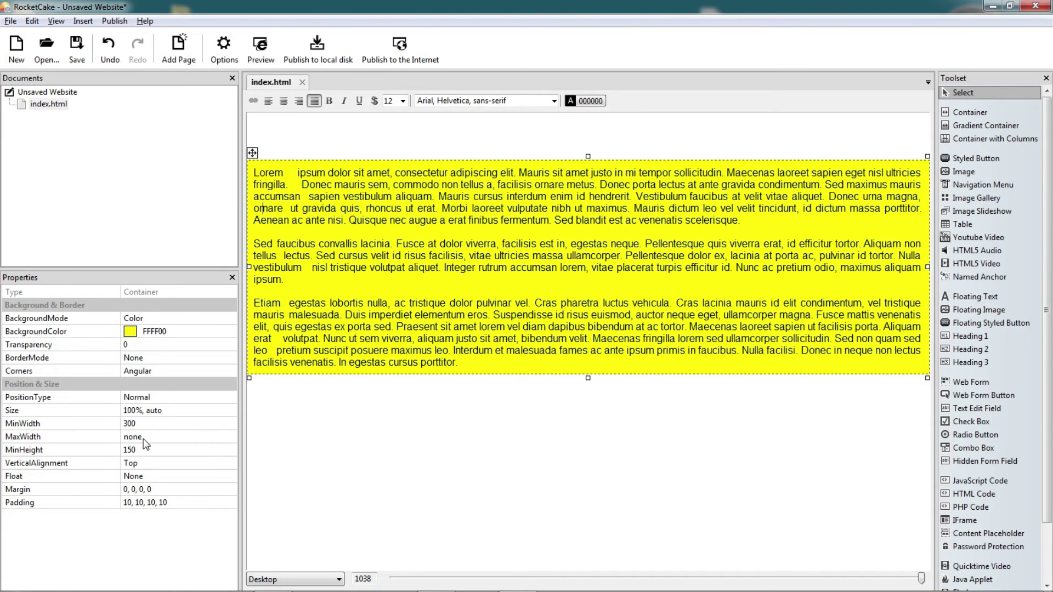
left_click(258, 52)
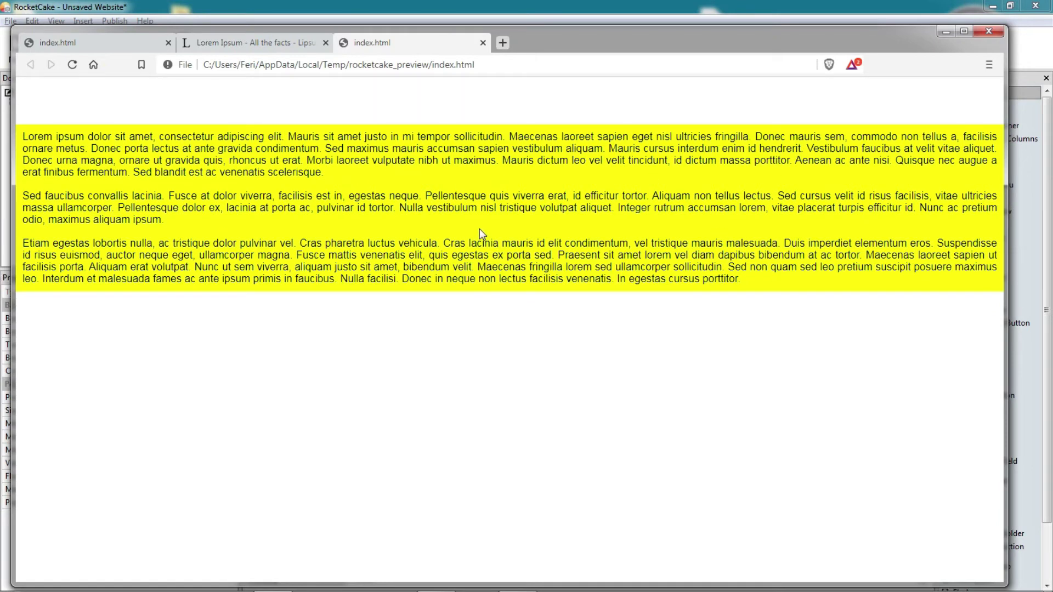
key("alt+Tab")
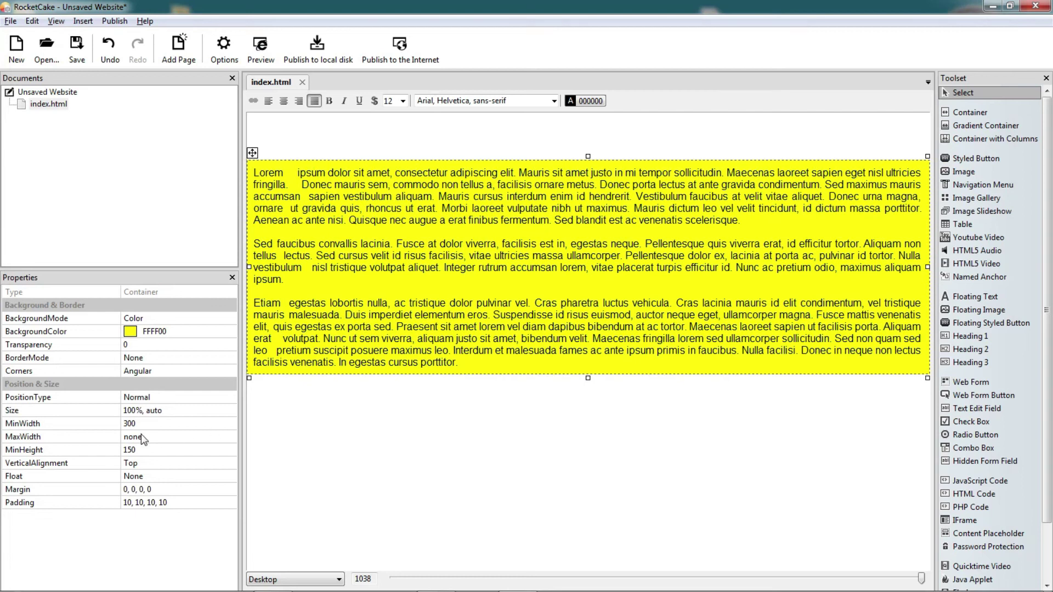
Set the yellow container's maximum width to 800 and compare its browser preview with the earlier one without a maximum
left_click(156, 438)
type("80")
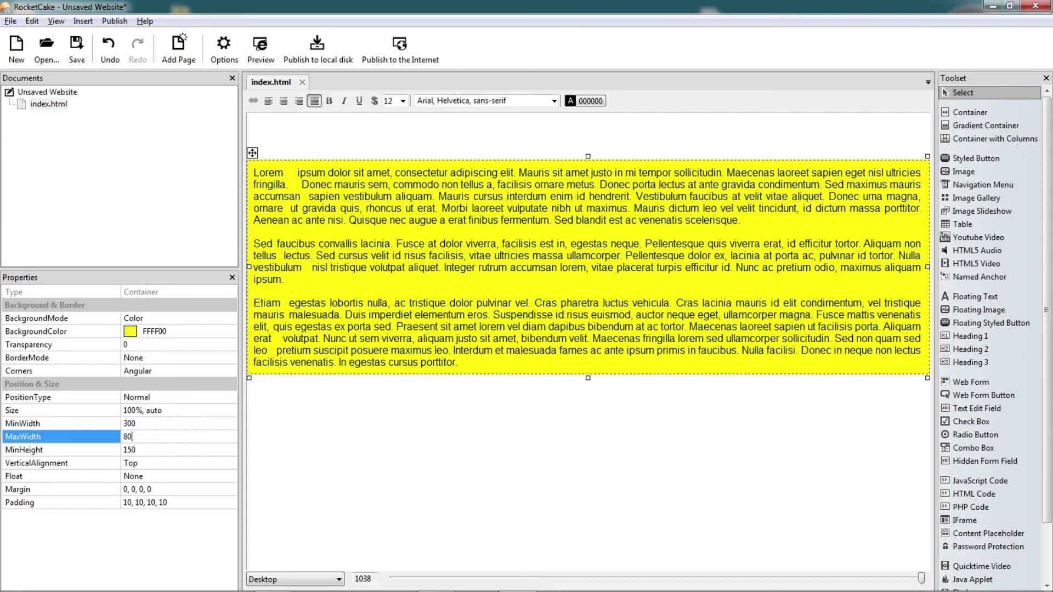
type("0")
key("Return")
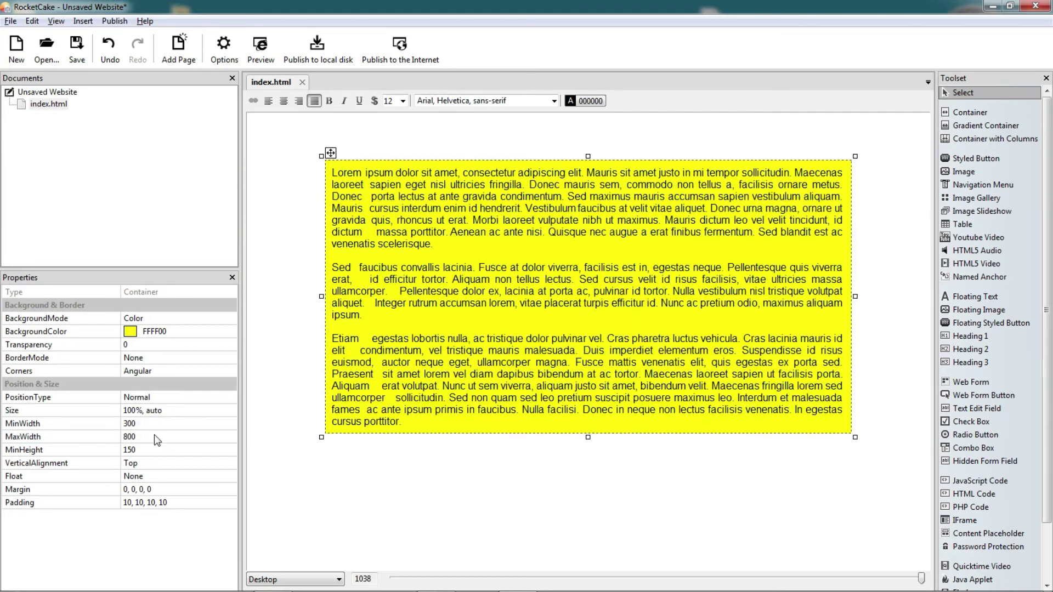
left_click(261, 46)
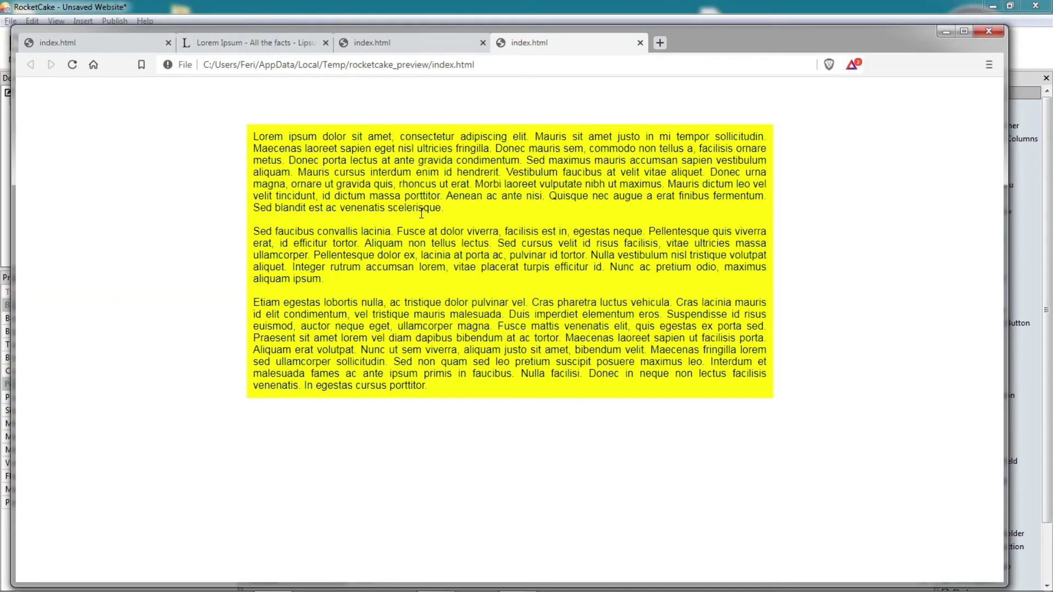
left_click(402, 43)
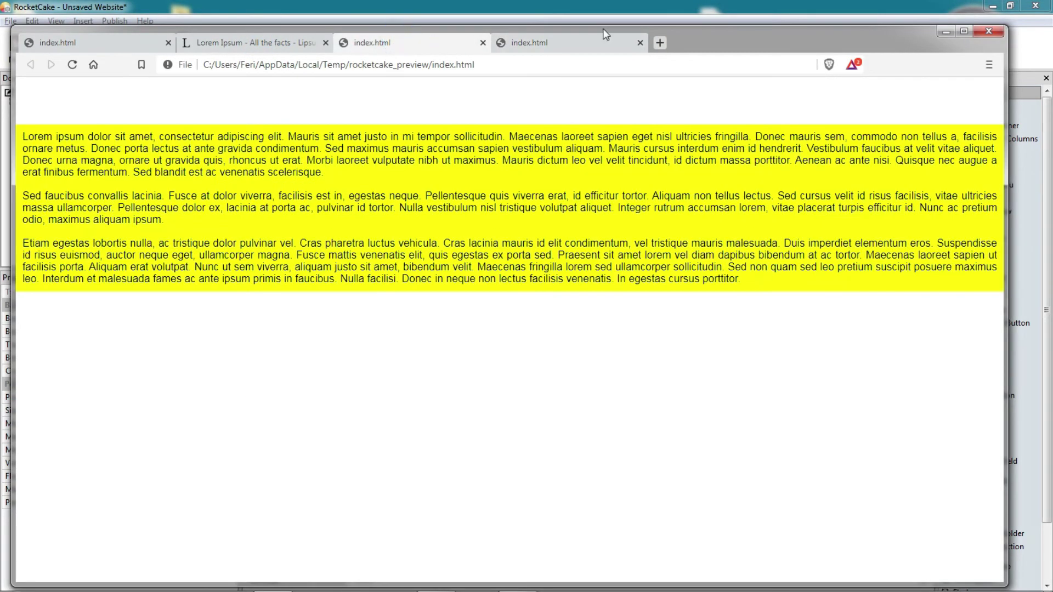
left_click(587, 43)
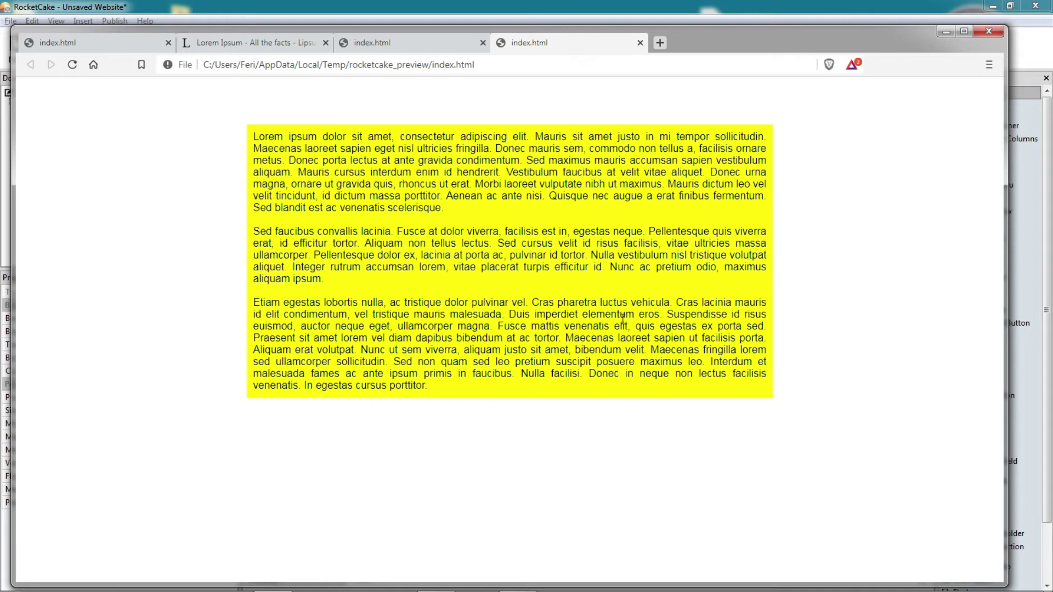
key("alt+Tab")
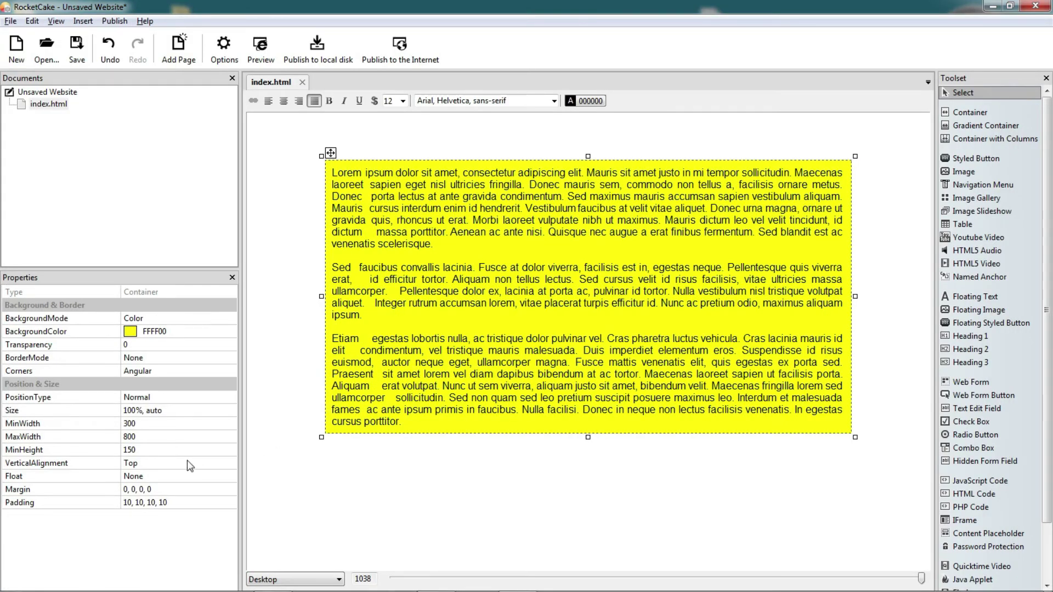
Insert a new container above the yellow one and give it the green background color 00FF40
left_click(167, 450)
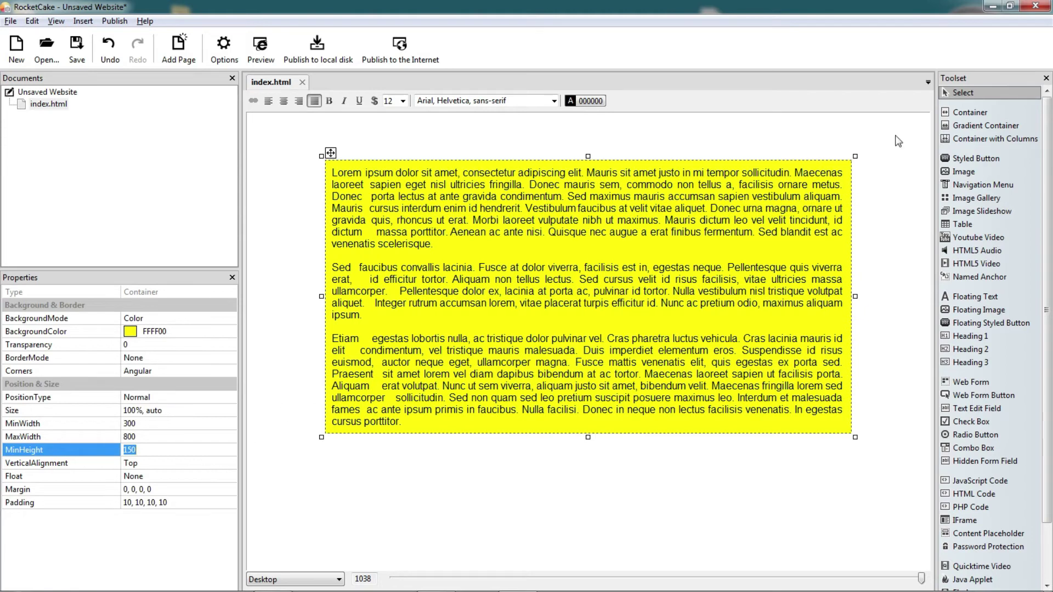
left_click(970, 112)
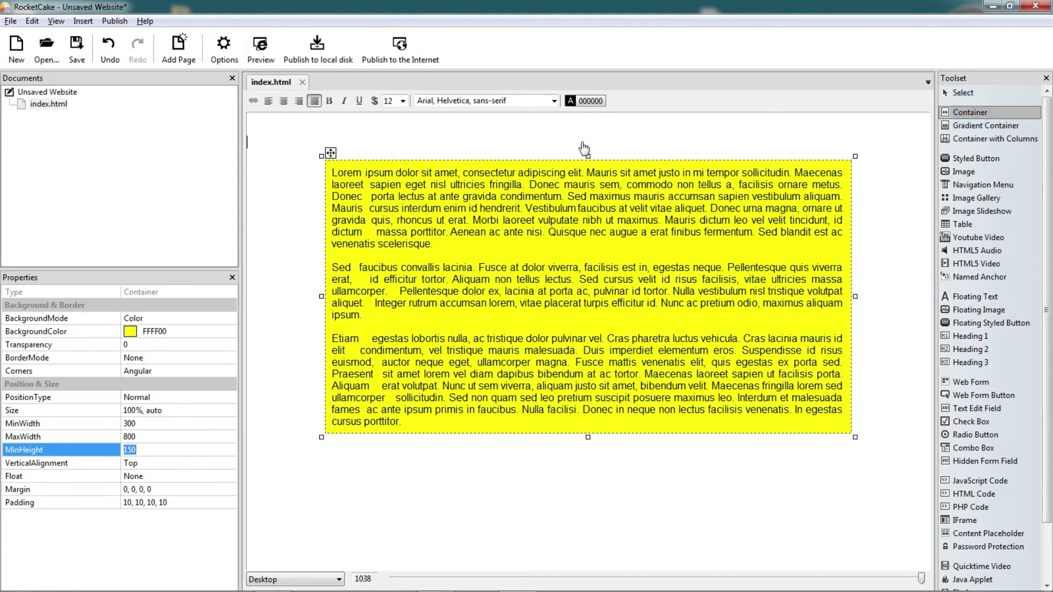
left_click(583, 148)
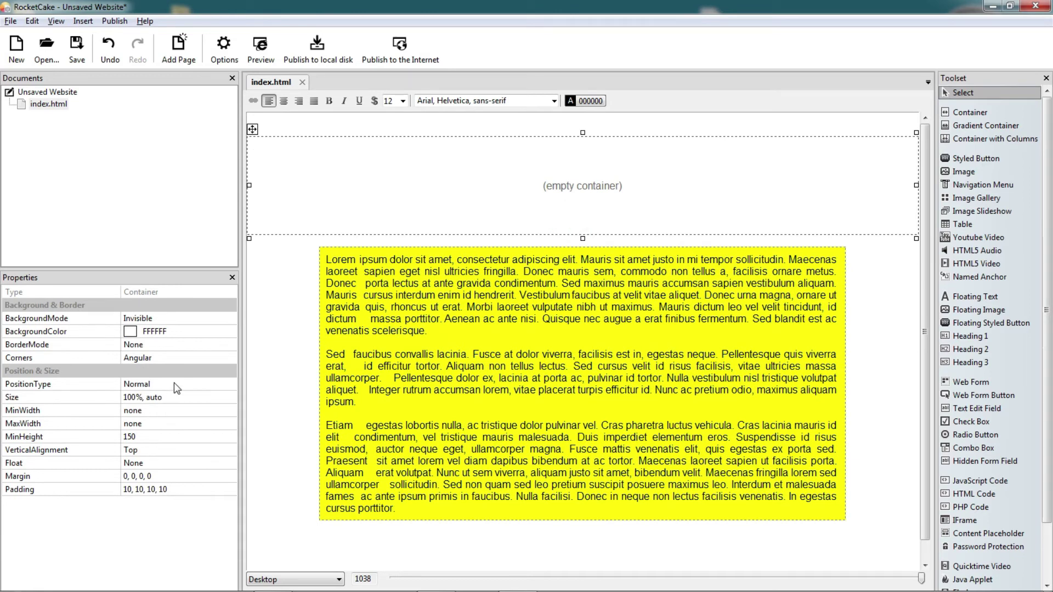
left_click(224, 336)
left_click(230, 332)
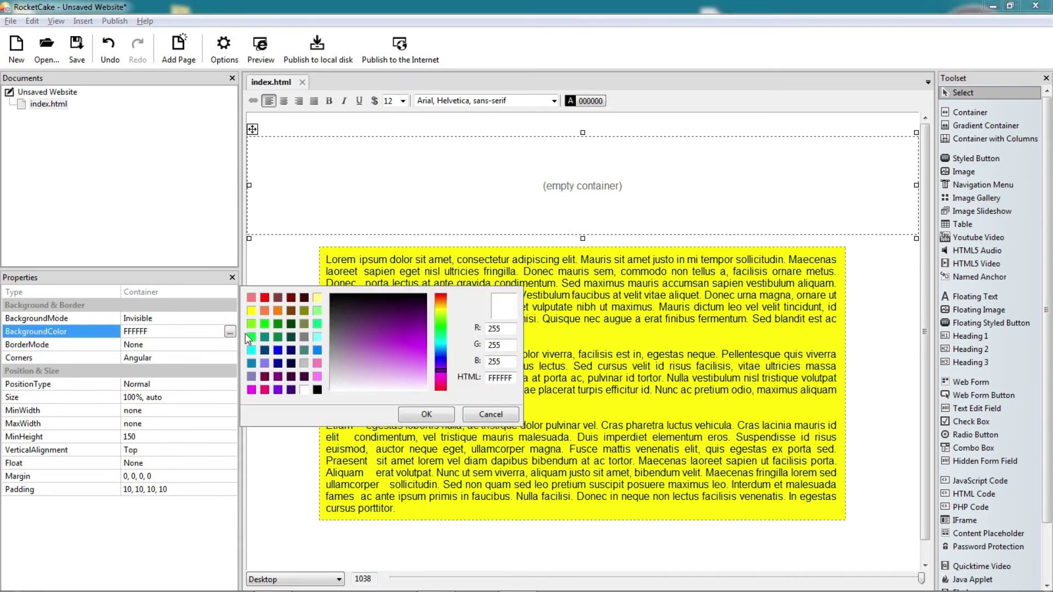
left_click(251, 337)
left_click(414, 418)
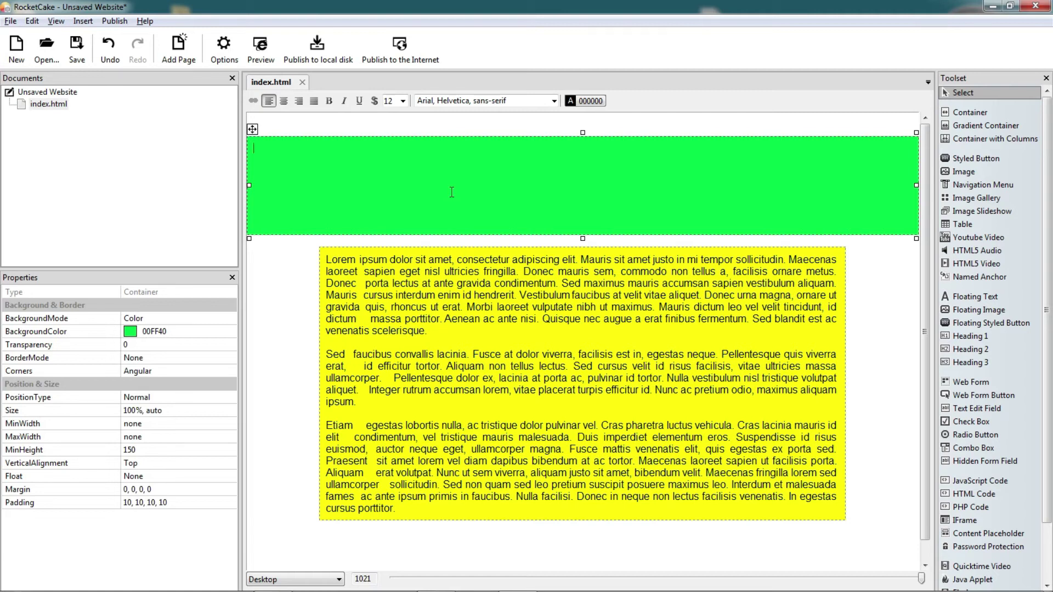
Set the green container's minimum height to 0
left_click(152, 449)
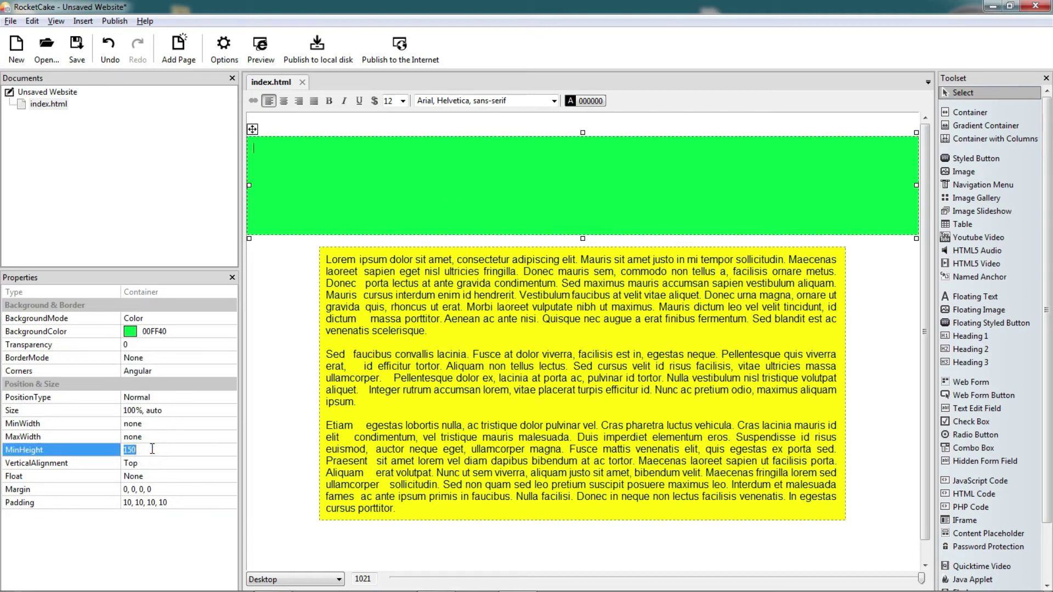
type("0")
key("Return")
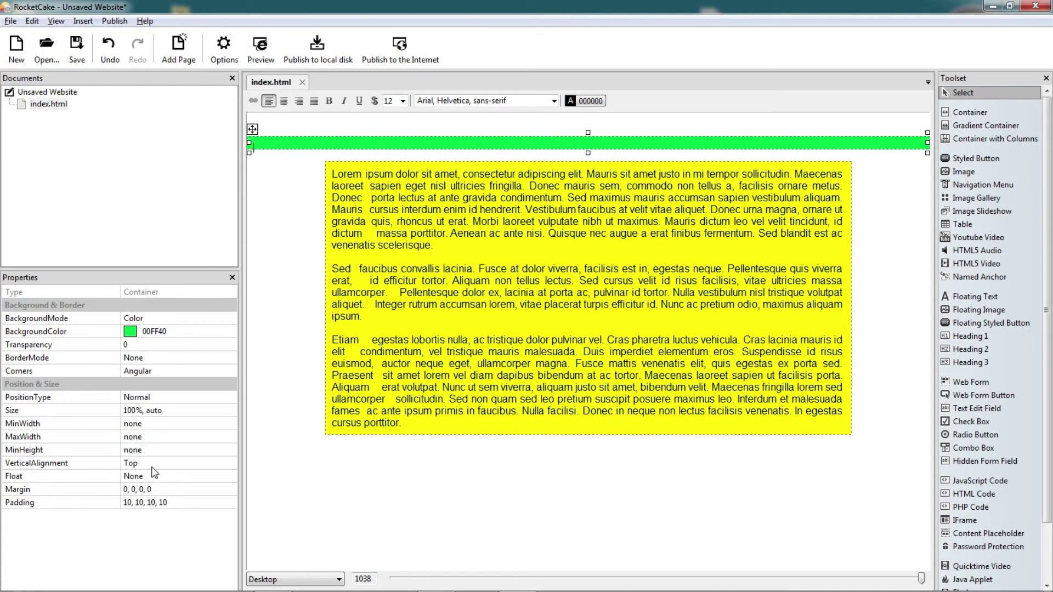
Try minimum heights of 10, 20 and 21 on the green container
left_click(150, 448)
type("10")
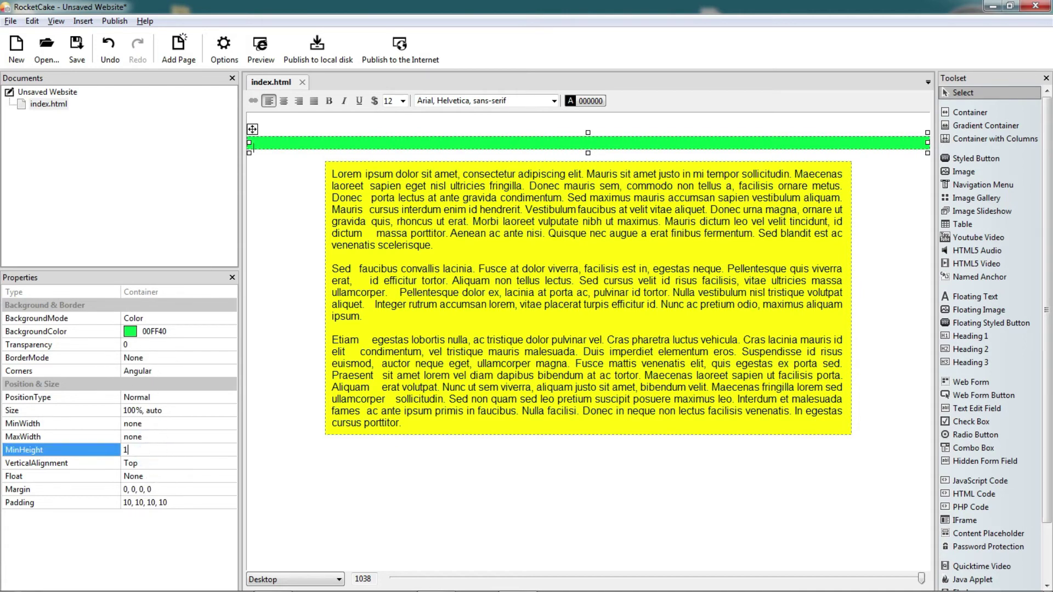
key("Return")
left_click(153, 451)
type("20")
key("Return")
left_click(153, 451)
type("21")
key("Return")
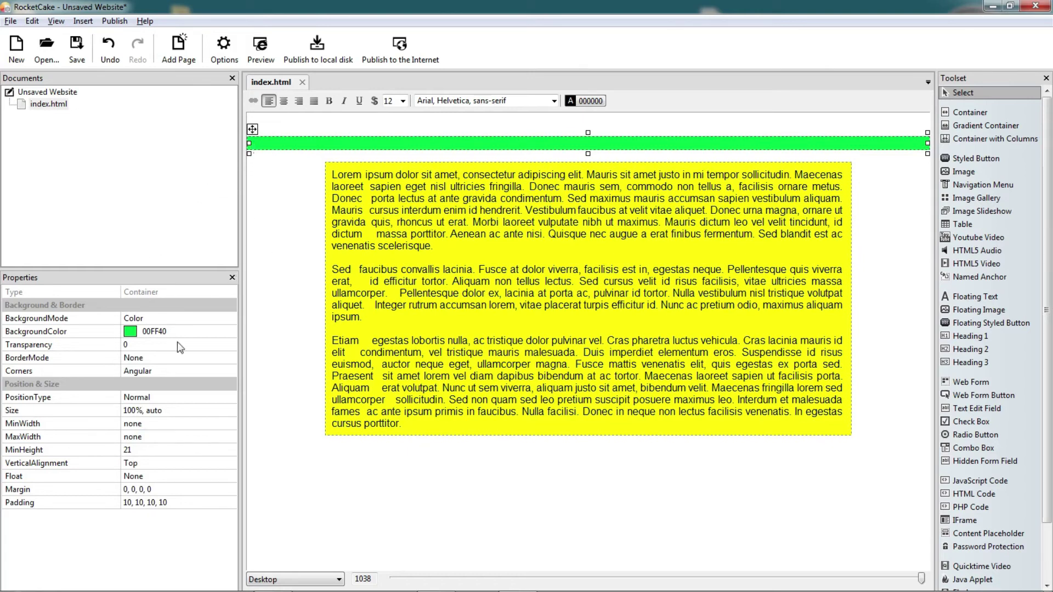
Set the green container's minimum height to 150
left_click(173, 450)
type("150")
key("Return")
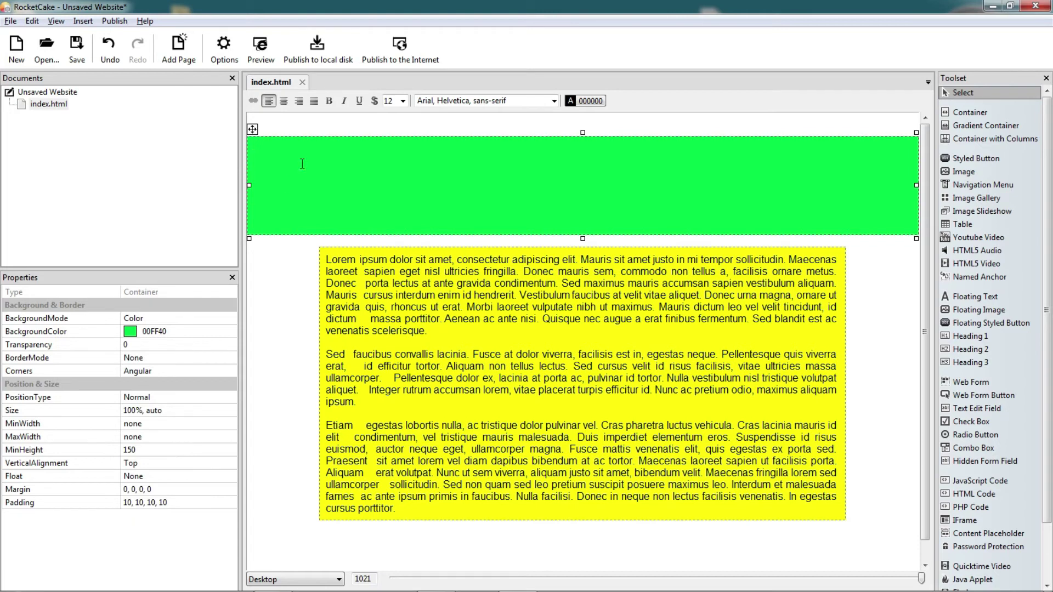
left_click(154, 448)
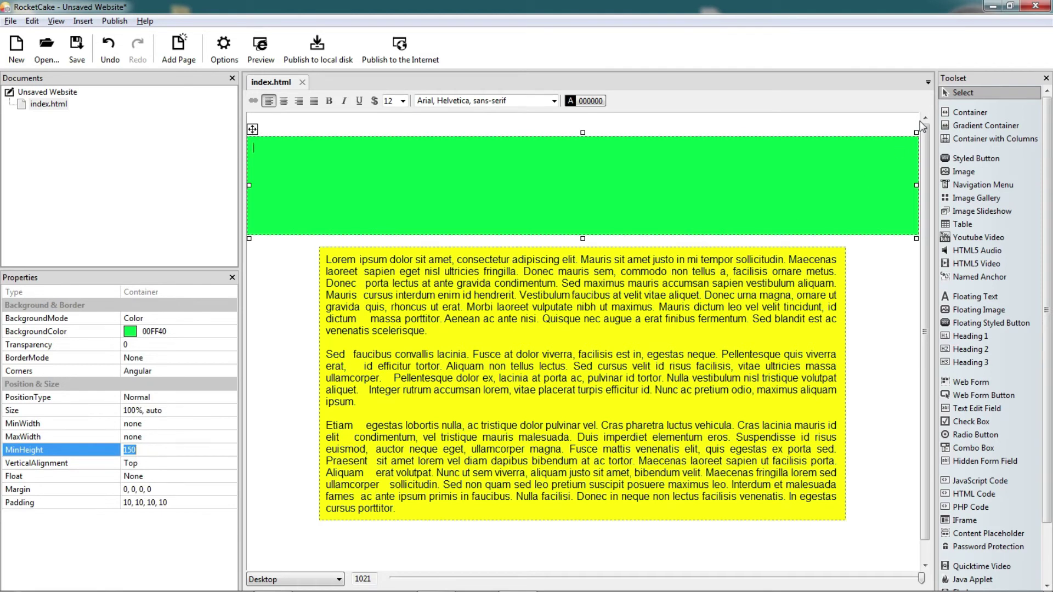
left_click(147, 438)
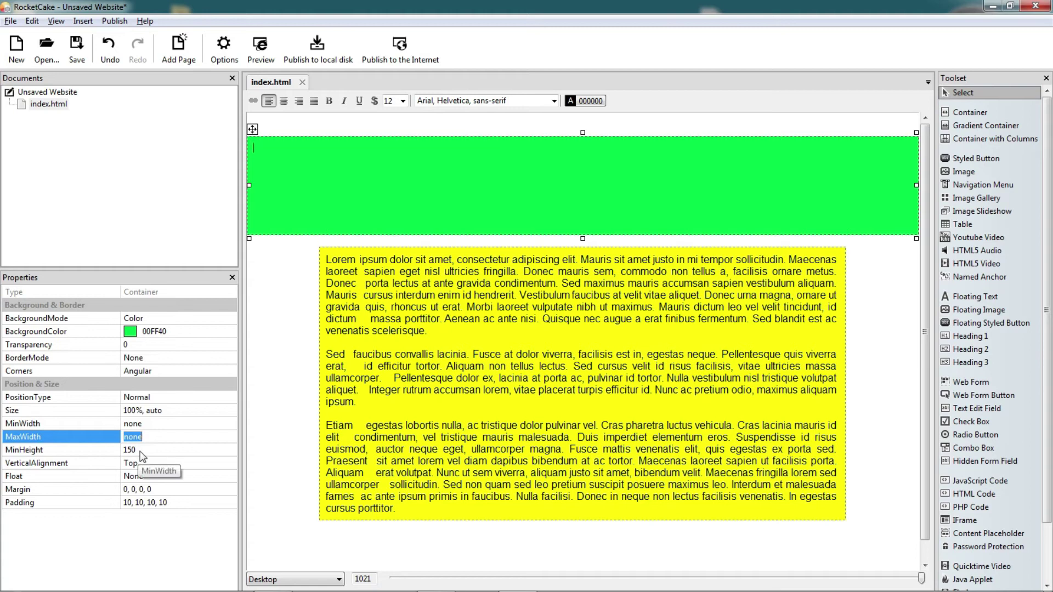
left_click(141, 451)
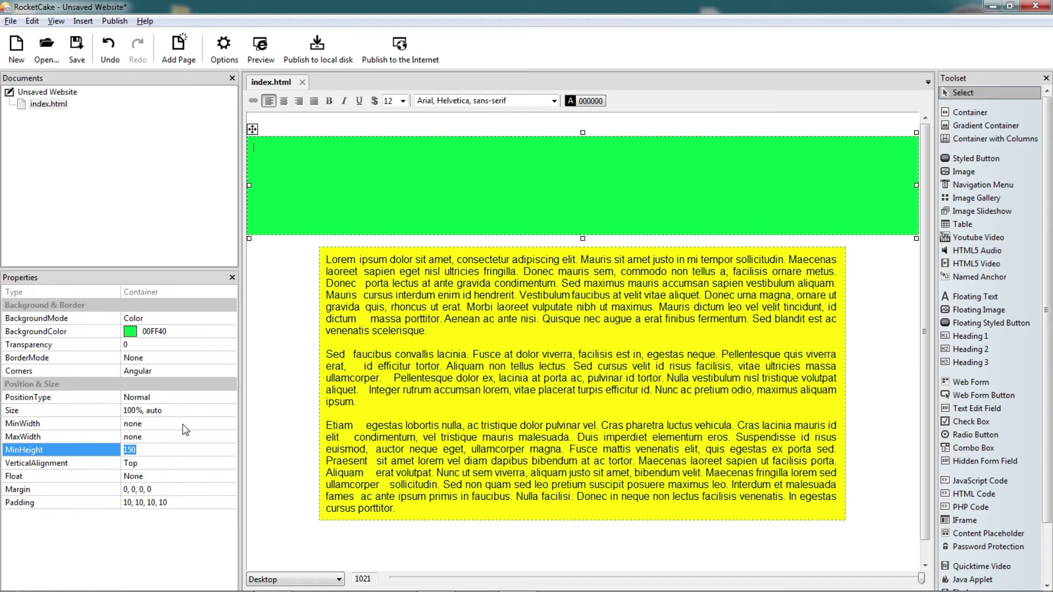
Try to set the green container's height to 50% while keeping its width at 100%
left_click(131, 411)
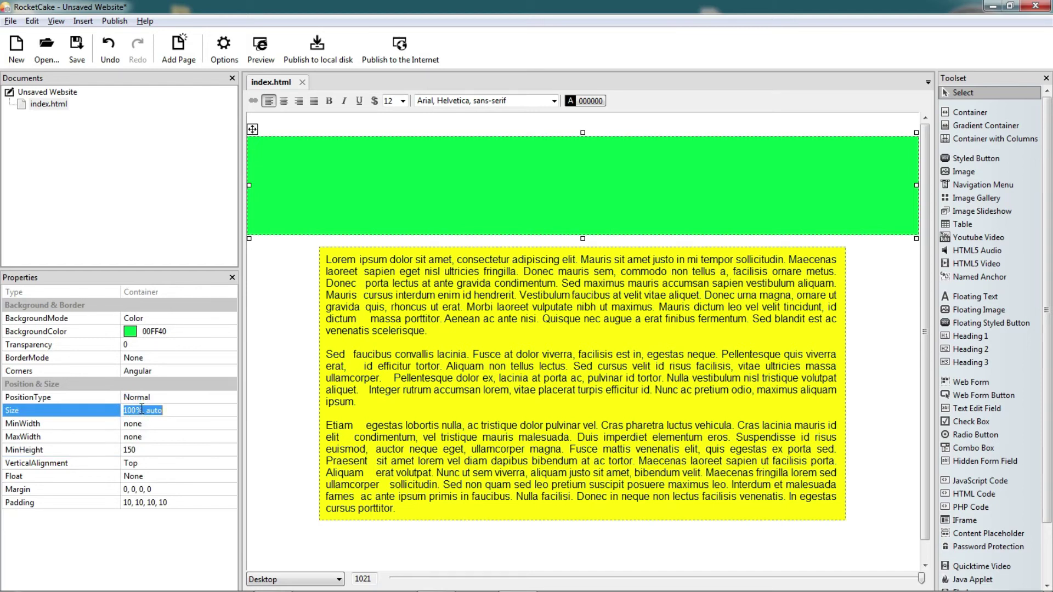
left_click(141, 409)
double_click(151, 410)
type("50%")
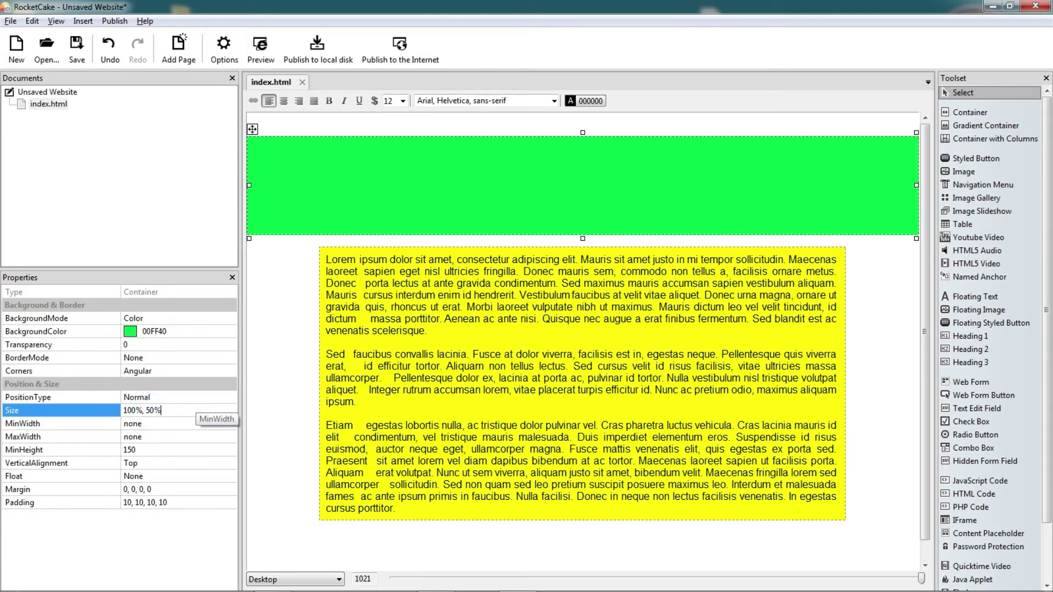
key("Return")
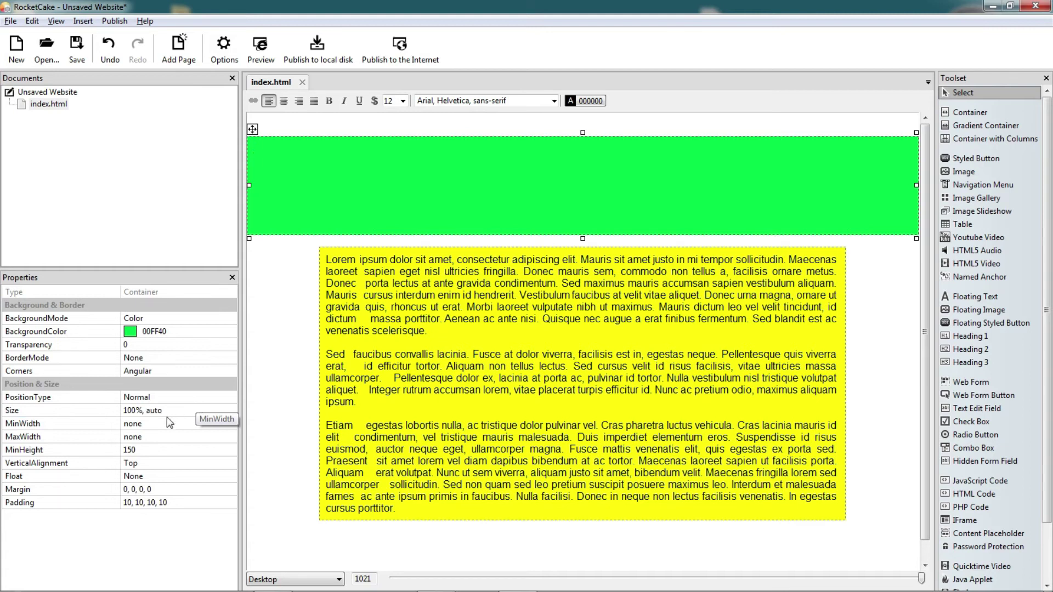
Re-enter auto as the green container's height in its size setting
left_click(169, 406)
left_click(175, 406)
key("BackSpace")
key("BackSpace")
key("BackSpace")
key("BackSpace")
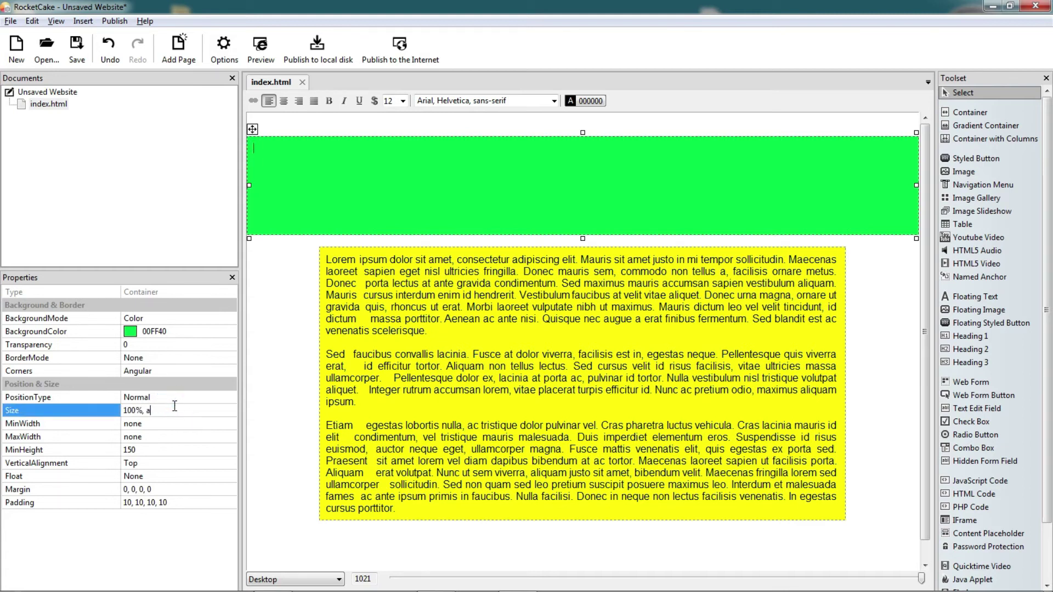
type("auto")
key("Return")
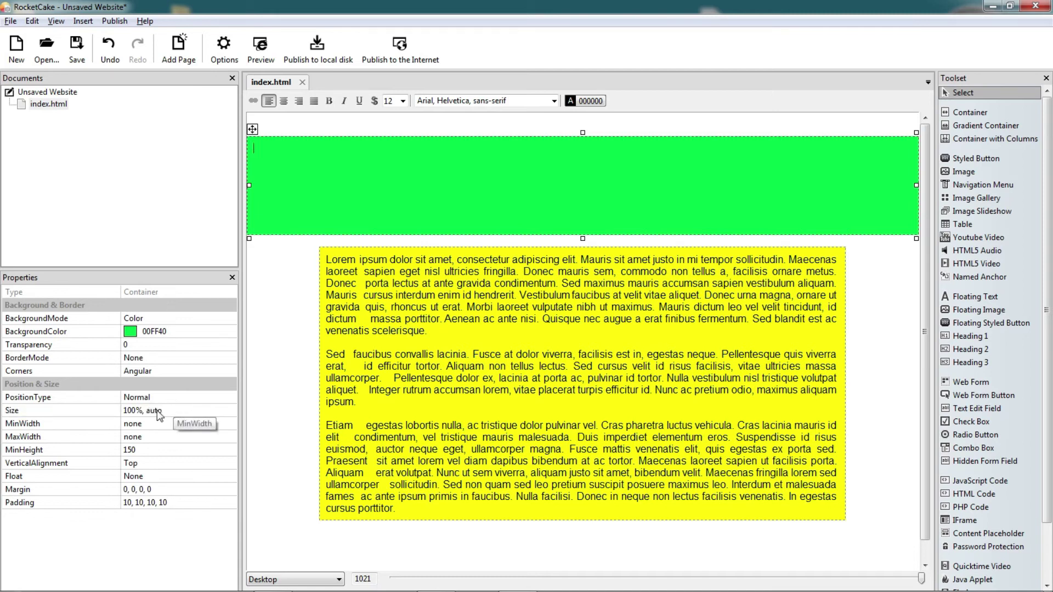
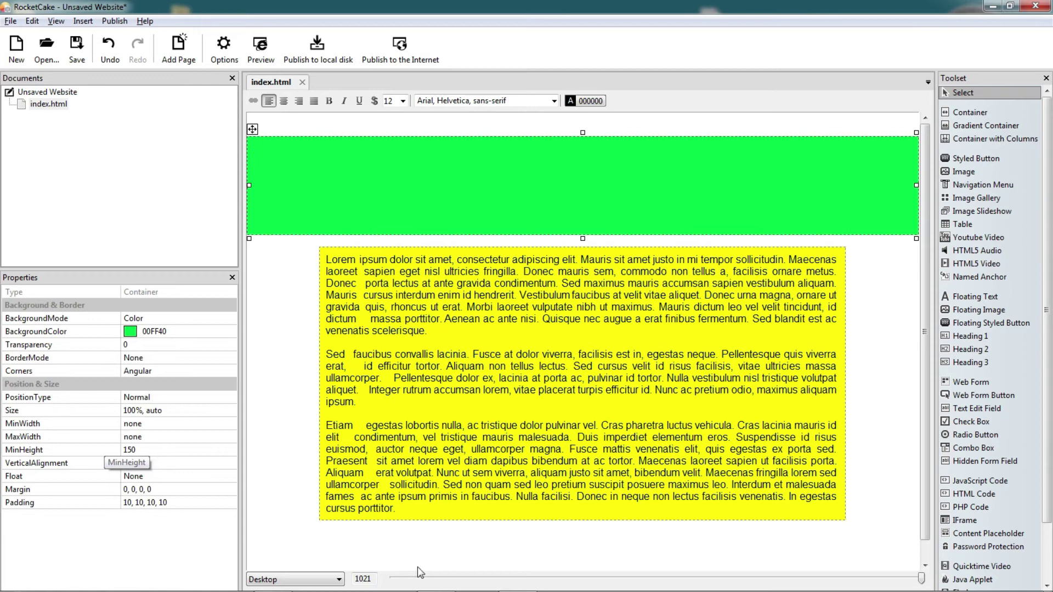
Duplicate the yellow container's entire text by pasting a copy of it below the existing paragraphs
left_click(470, 504)
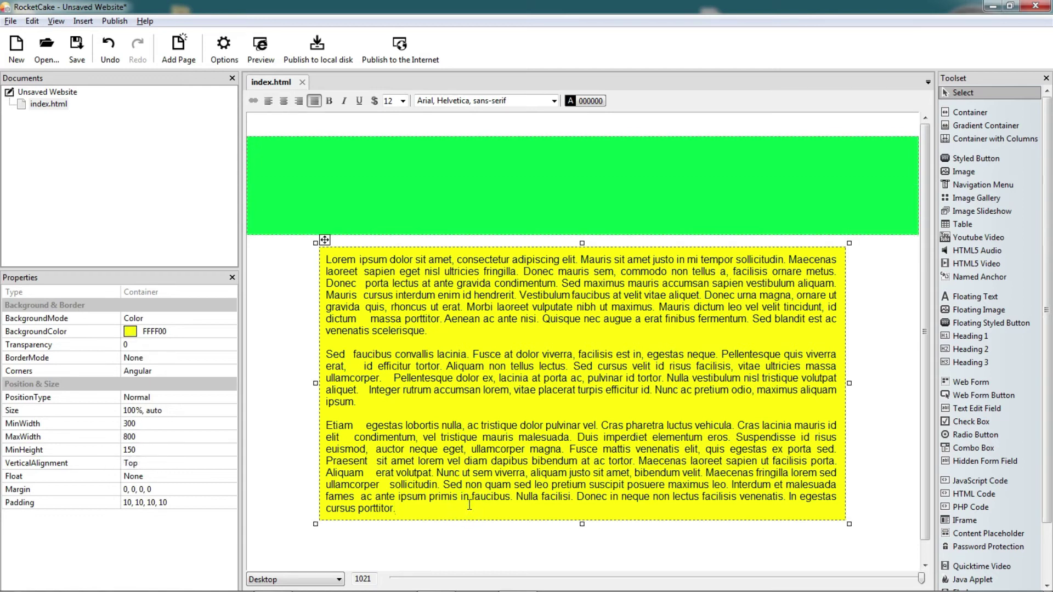
key("Return")
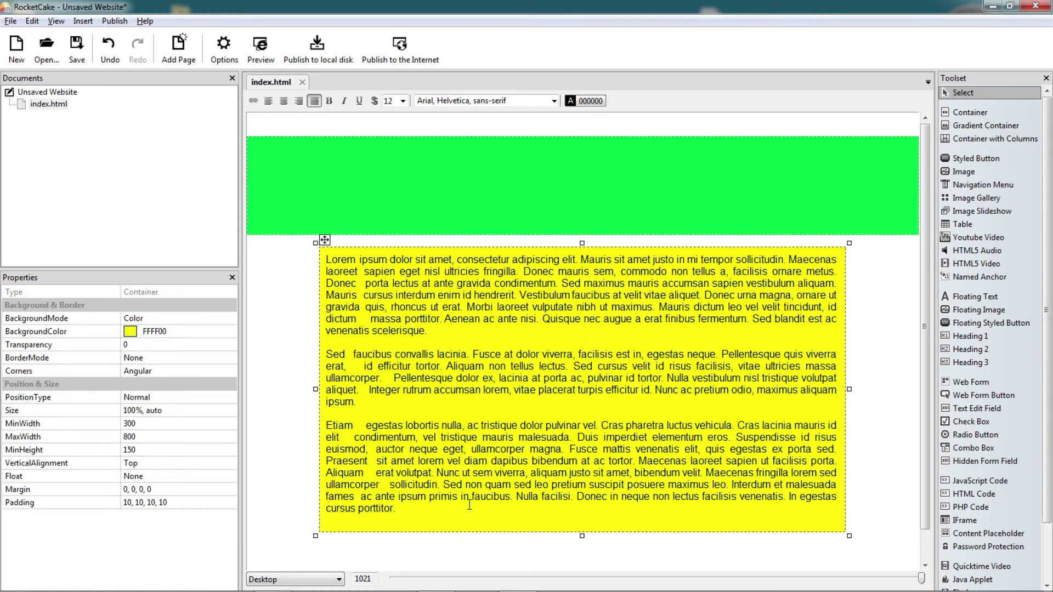
key("ctrl+a")
key("ctrl+c")
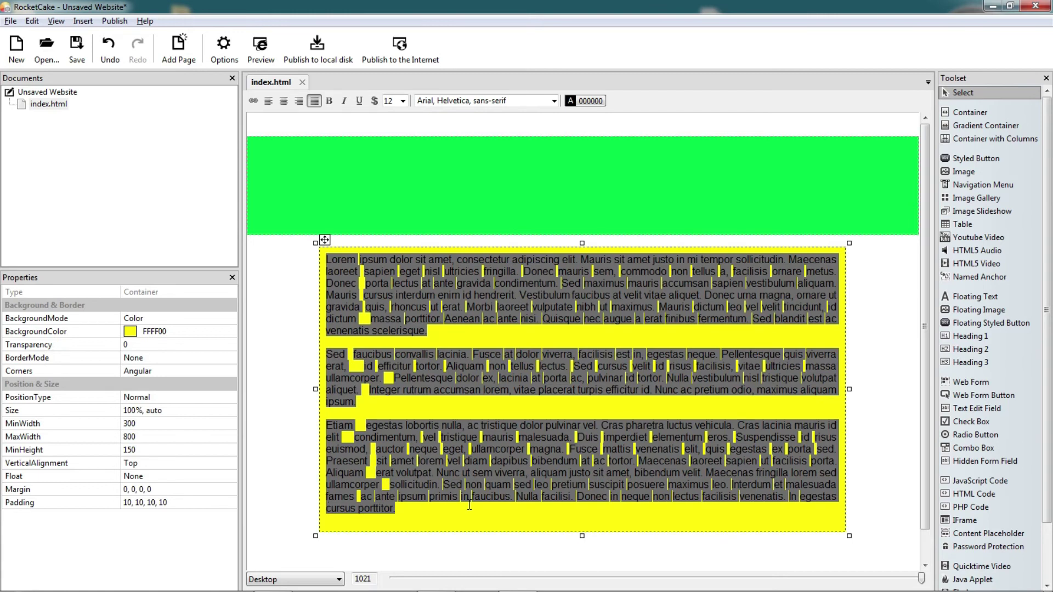
key("Right")
key("Return")
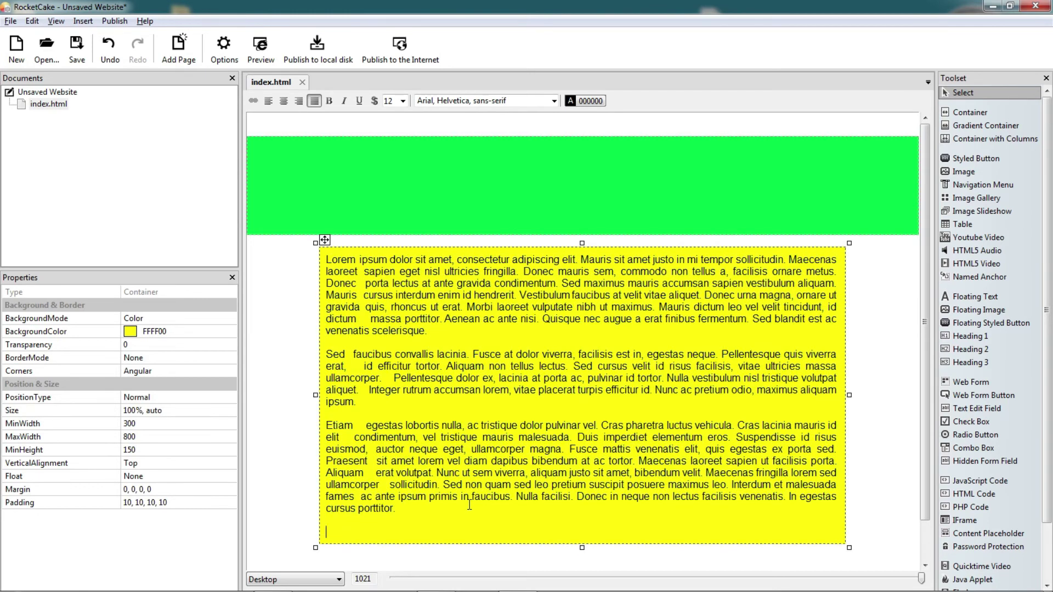
key("ctrl+v")
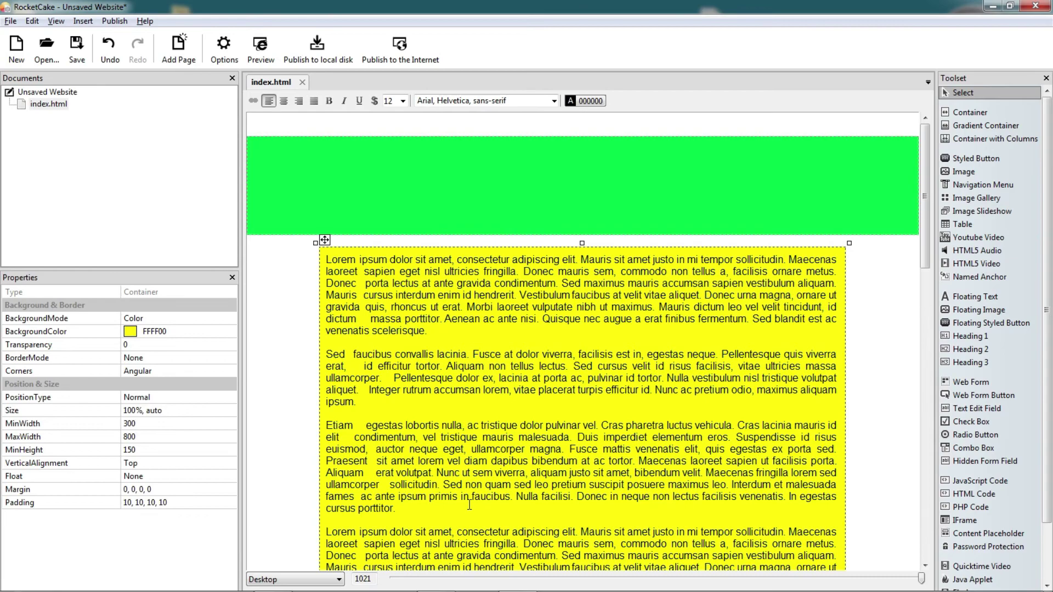
scroll(470, 505, "down", 8)
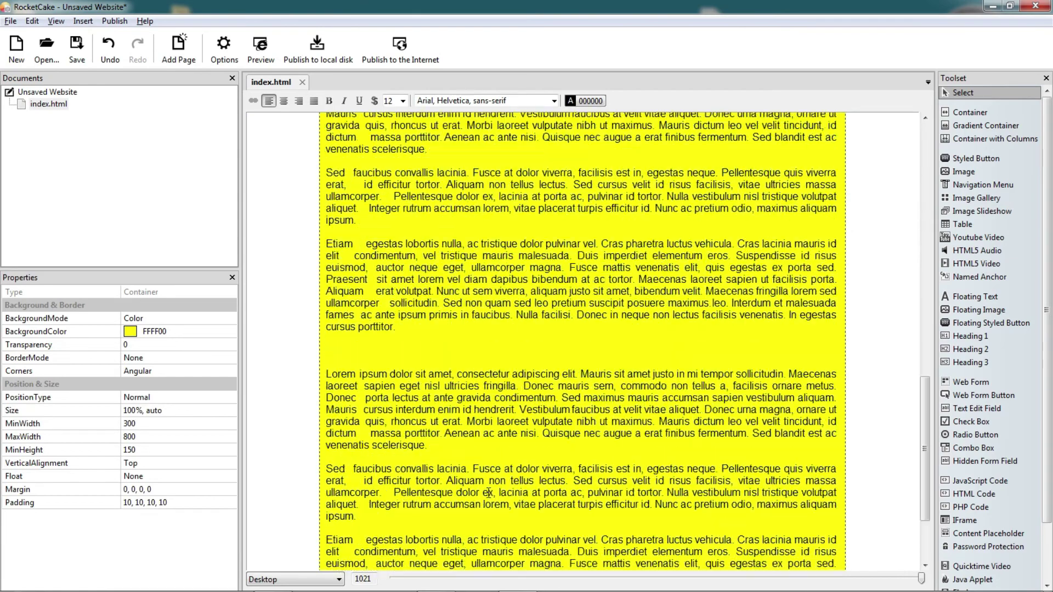
scroll(465, 408, "up", 8)
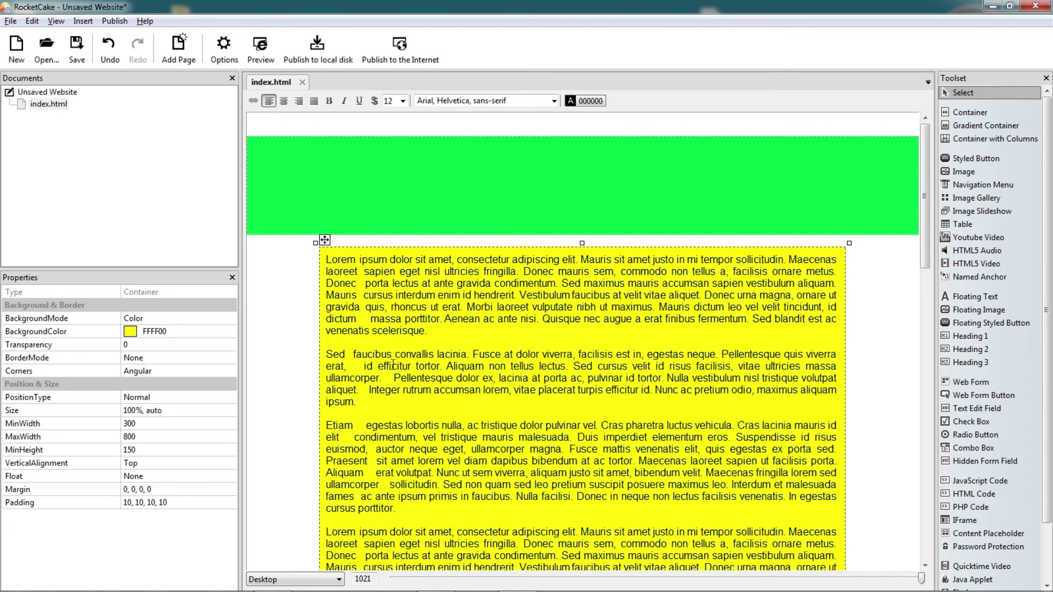
Try Bottom as the yellow container's vertical alignment and return it to Top
left_click(228, 464)
left_click(229, 464)
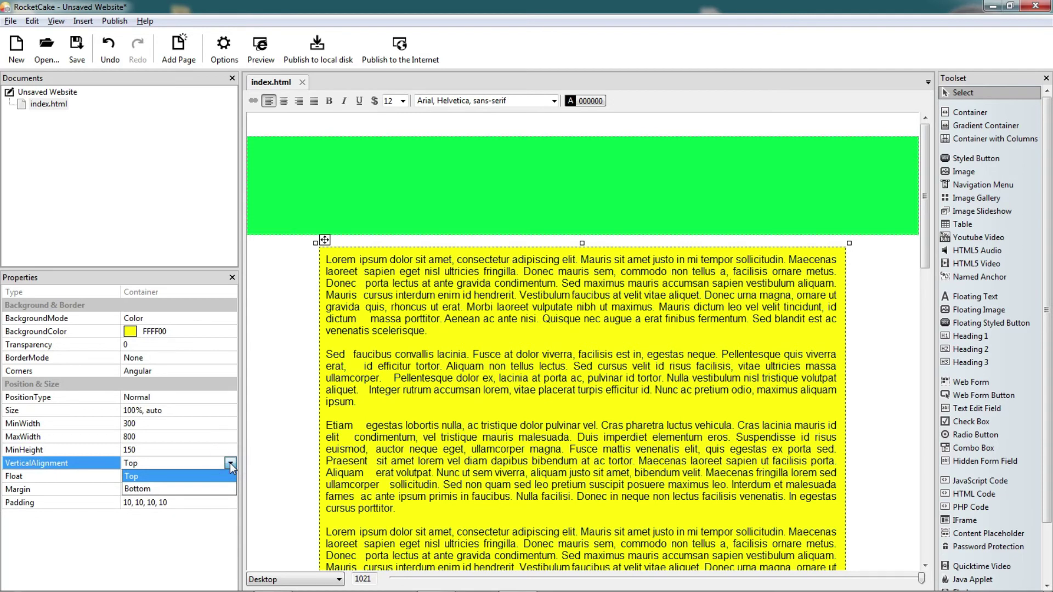
left_click(229, 463)
left_click(229, 463)
left_click(229, 463)
left_click(229, 463)
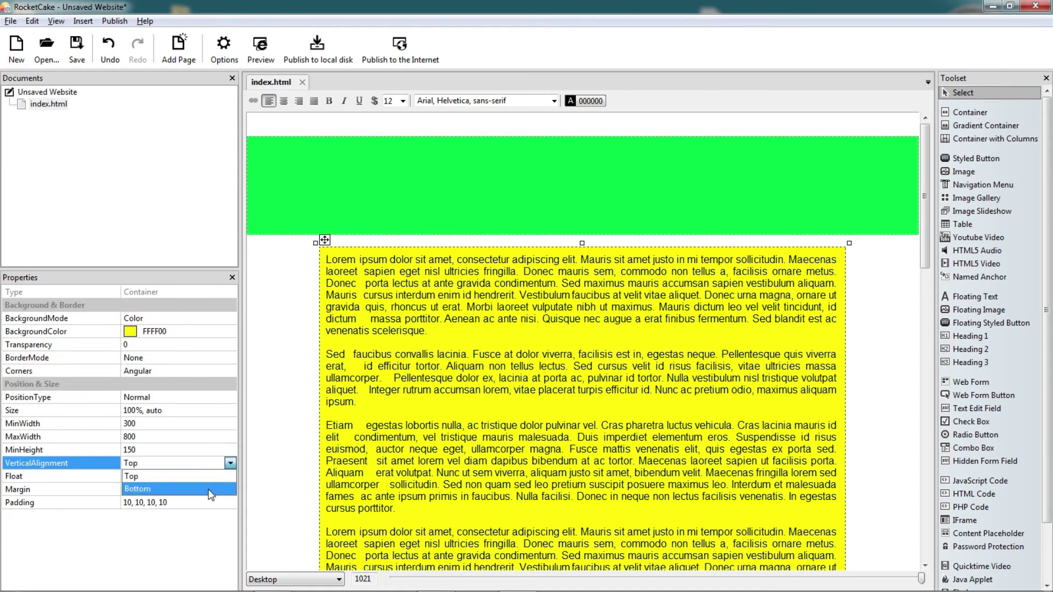
left_click(210, 492)
left_click(227, 463)
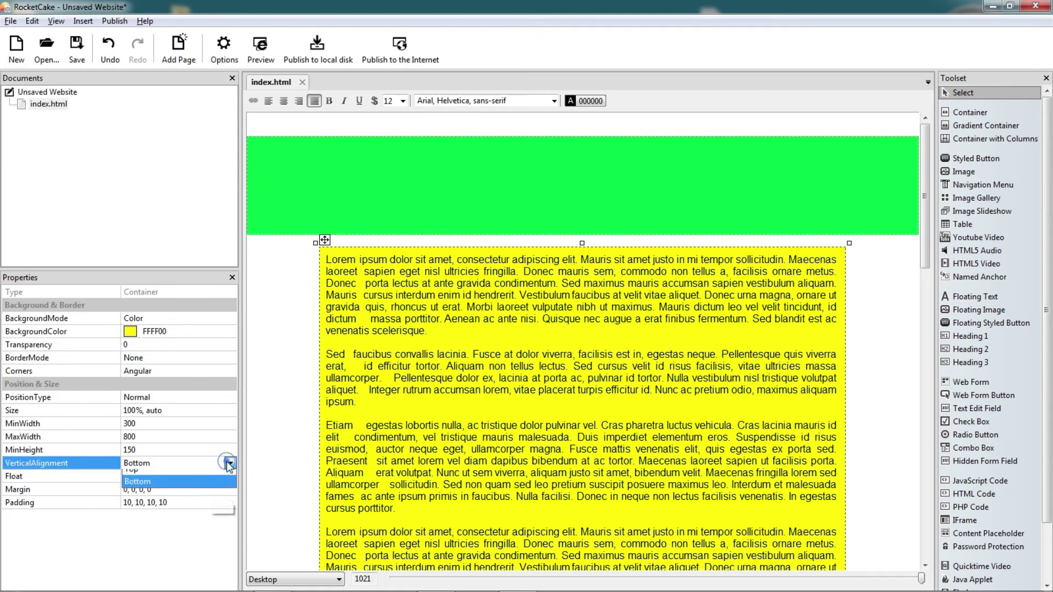
left_click(221, 477)
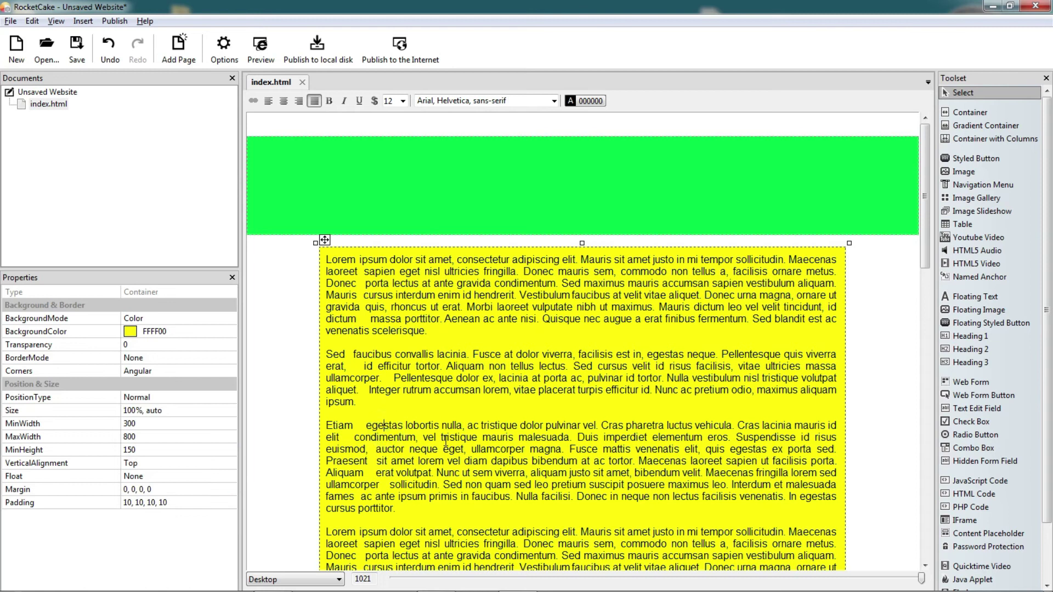
Undo recent page edits until the green container is gone and the yellow container's text is shorter
left_click(229, 476)
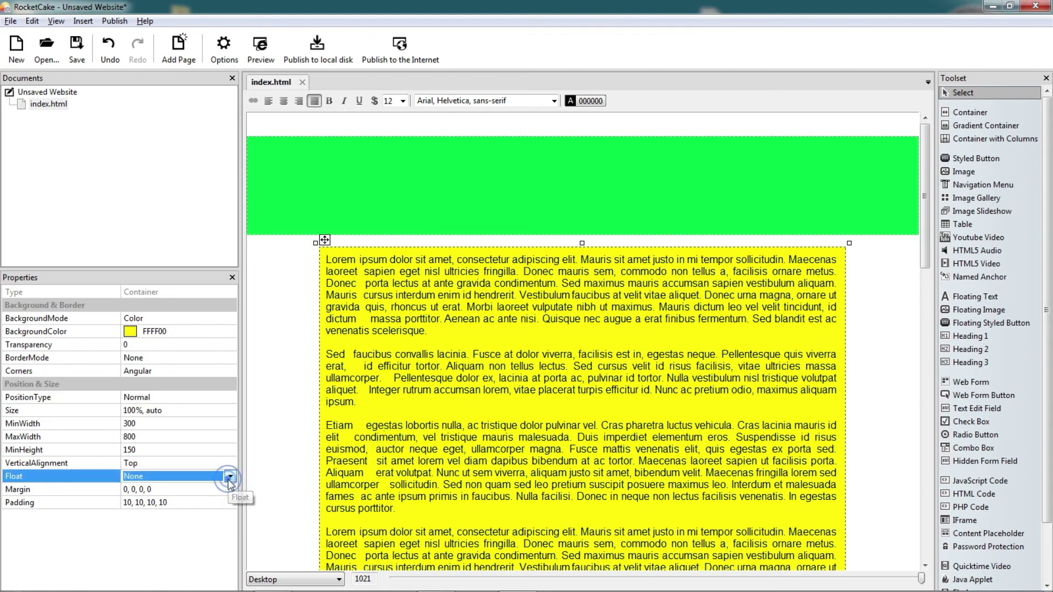
left_click(384, 425)
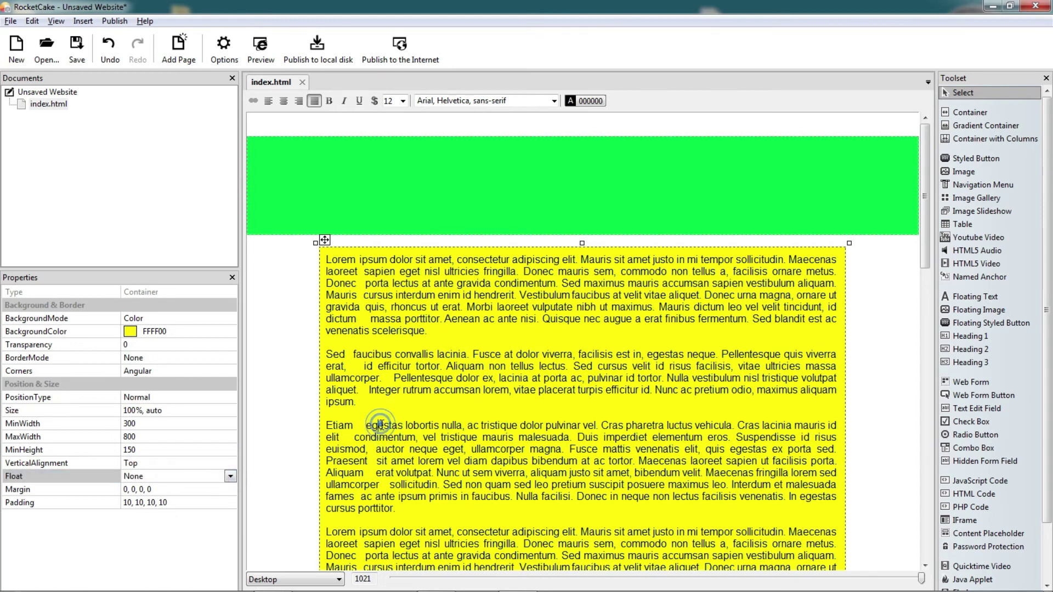
key("ctrl+z")
key("ctrl+z")
key("ctrl+z")
key("ctrl+z")
key("ctrl+z")
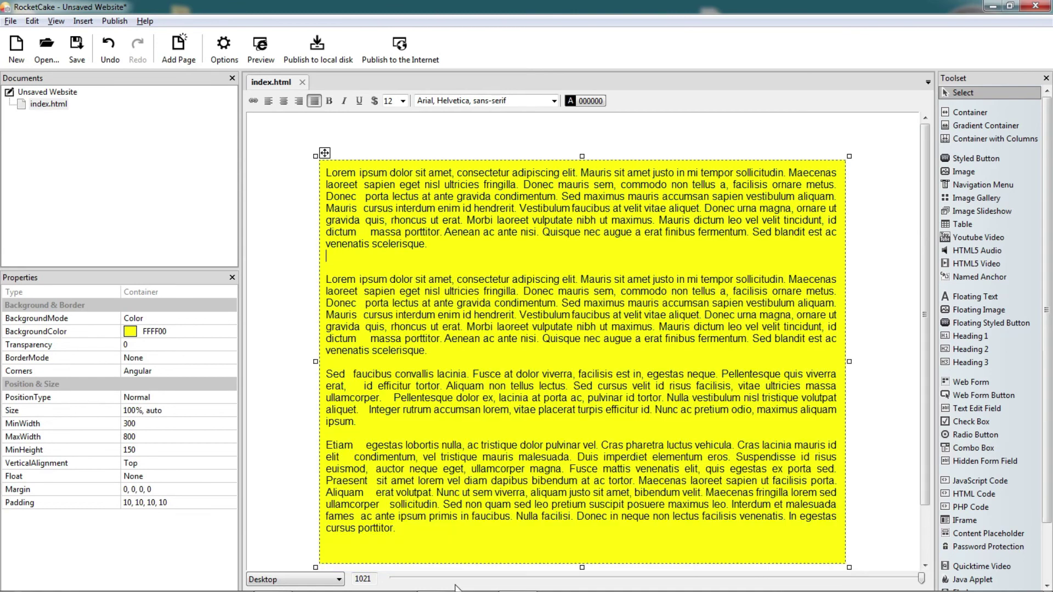
key("ctrl+y")
Try Left and Right as the yellow container's float and return it to None
left_click(179, 476)
left_click(231, 476)
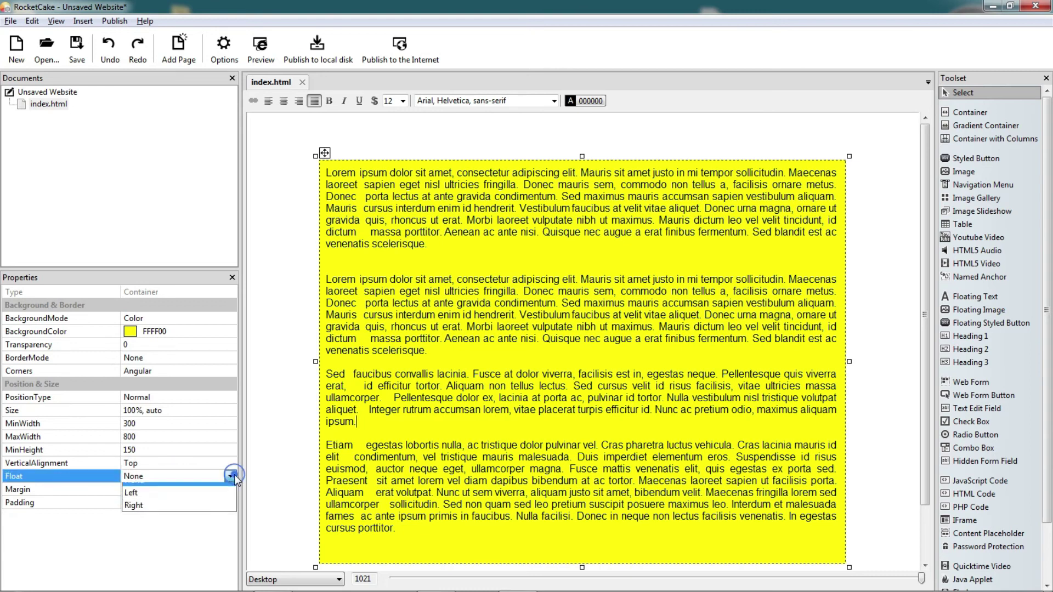
left_click(190, 502)
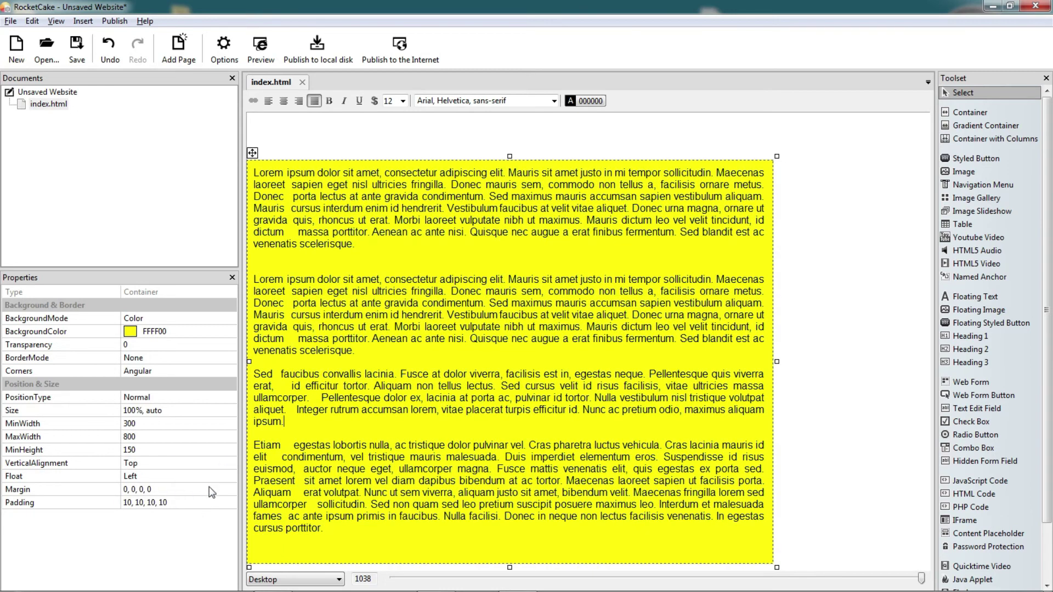
left_click(217, 477)
left_click(230, 476)
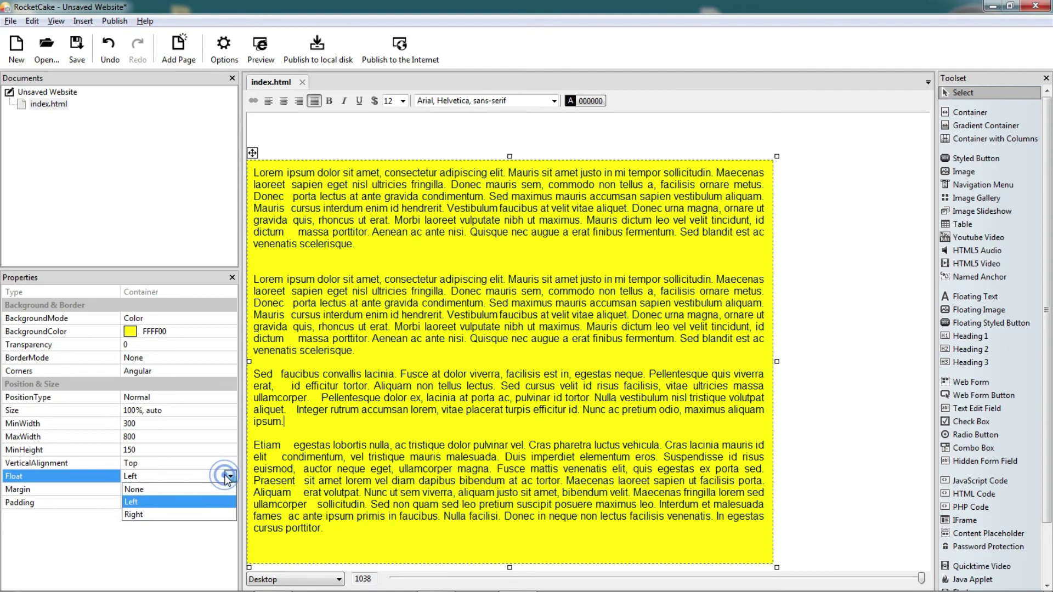
left_click(209, 516)
left_click(231, 476)
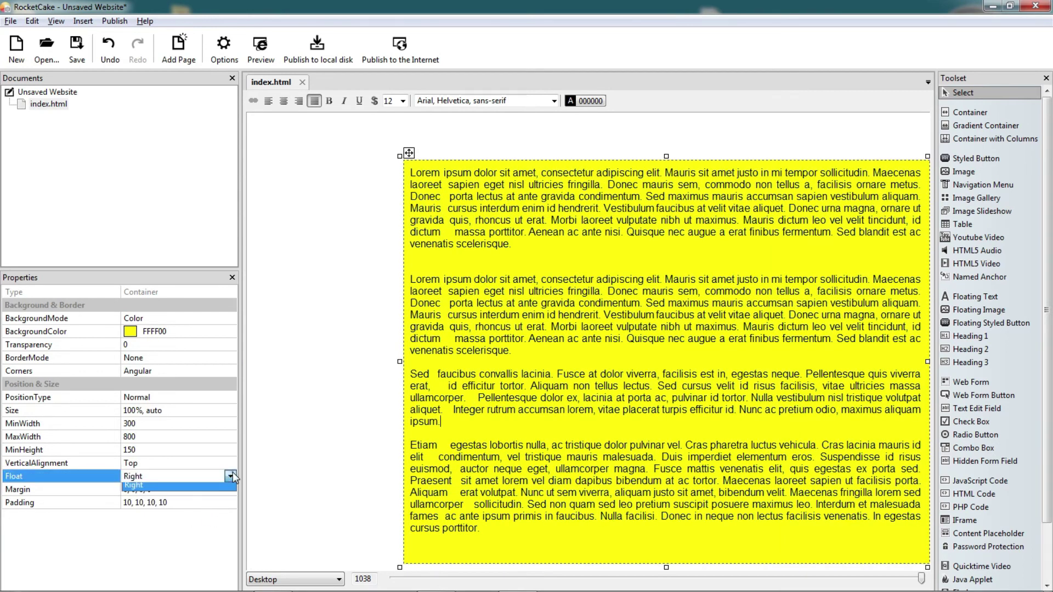
left_click(217, 484)
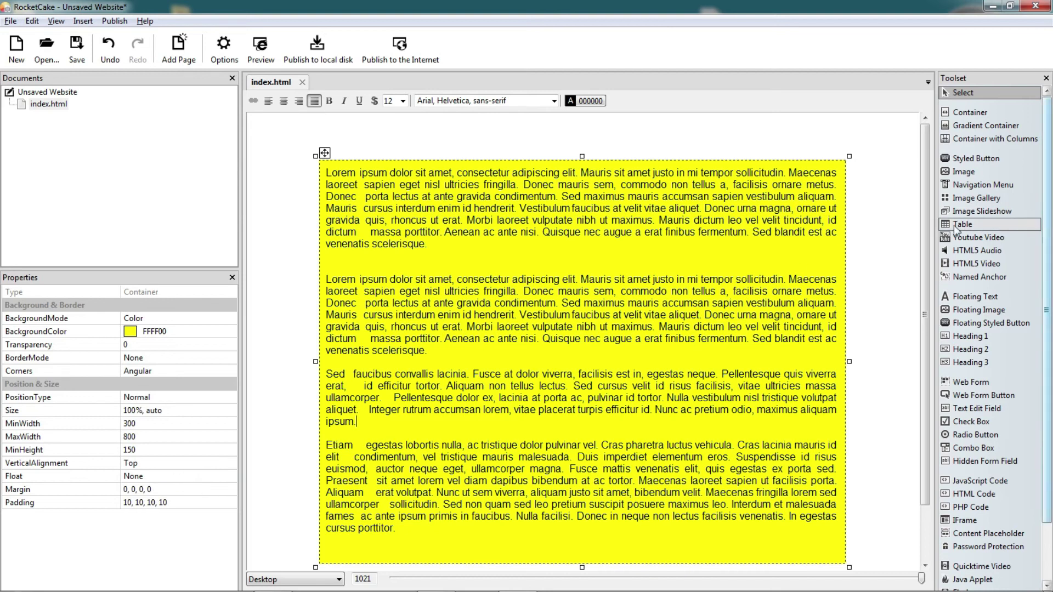
Insert the image faith2019hm2-compressor between the first two paragraphs in the yellow container
left_click(973, 171)
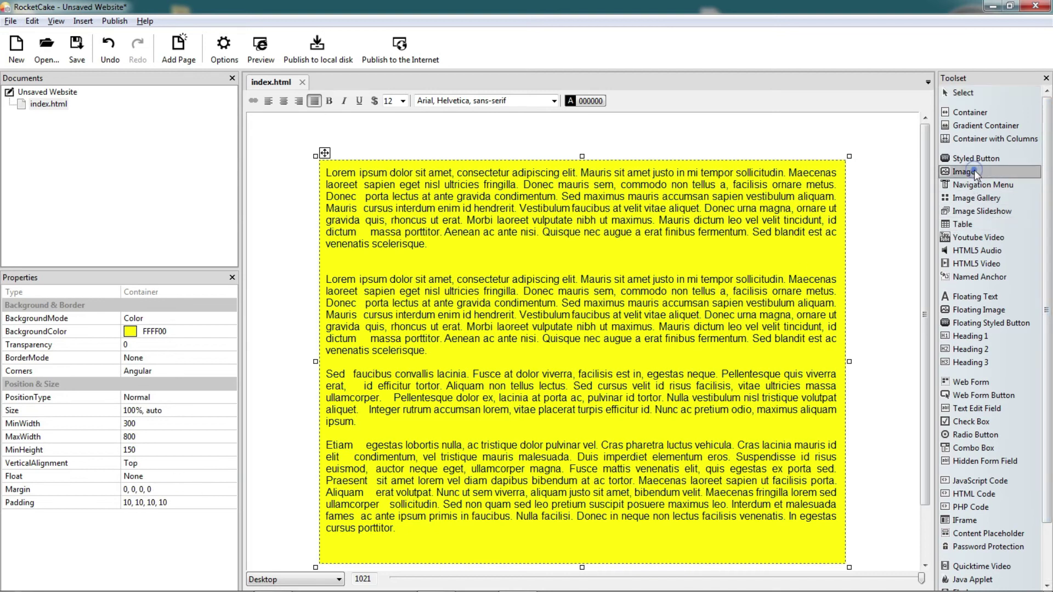
left_click(569, 270)
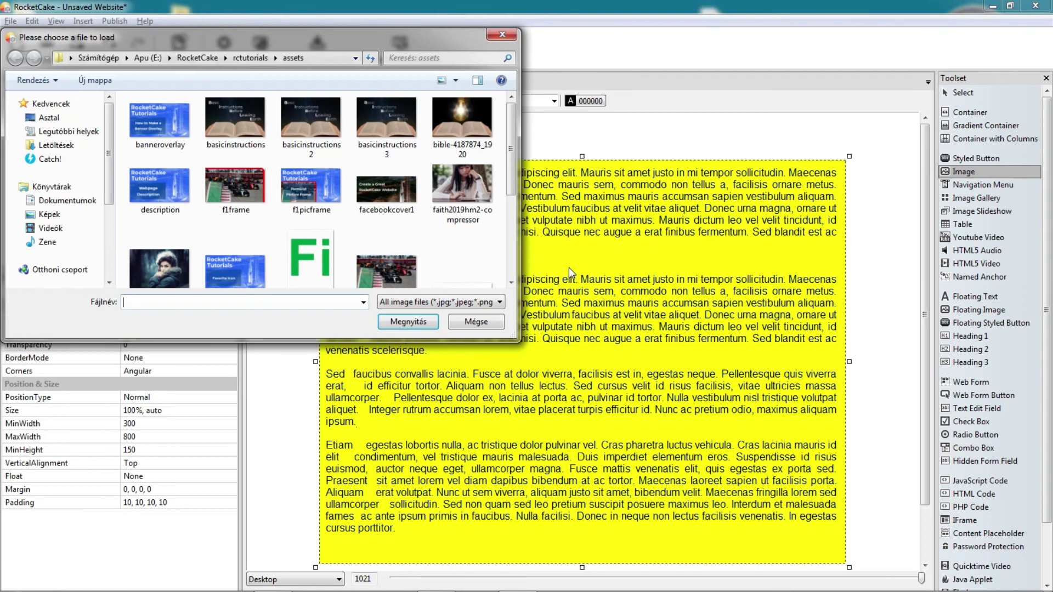
left_click(470, 195)
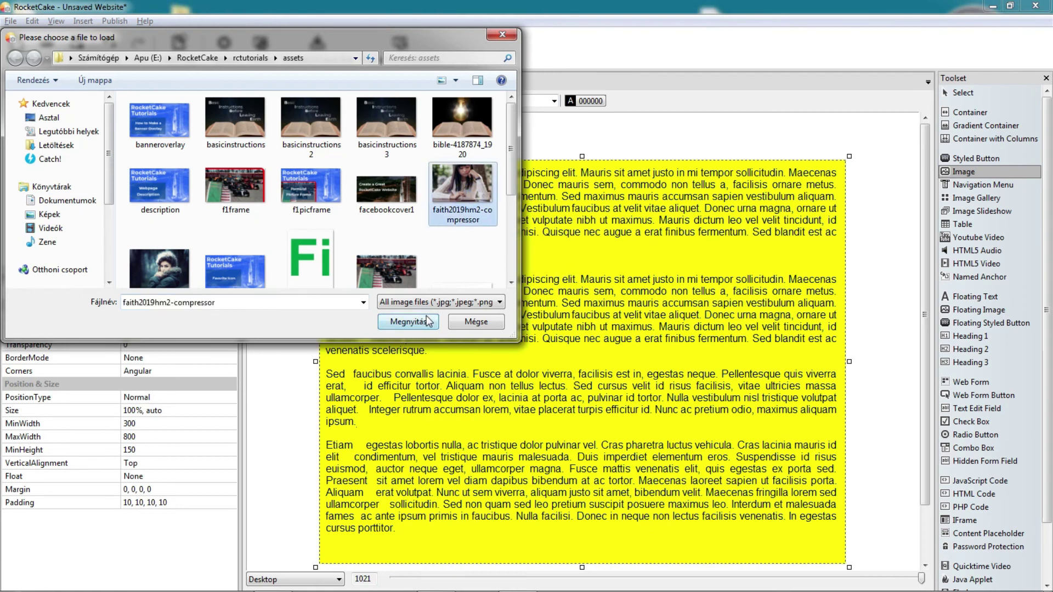
left_click(408, 321)
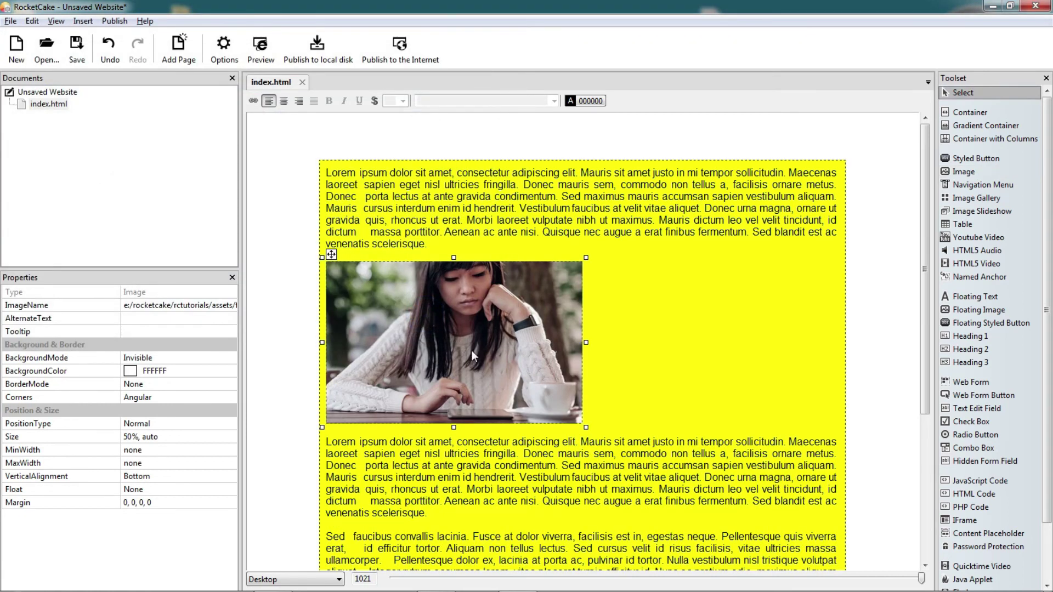
Try a width of 20% for the inserted image, keeping its height on auto
left_click(129, 437)
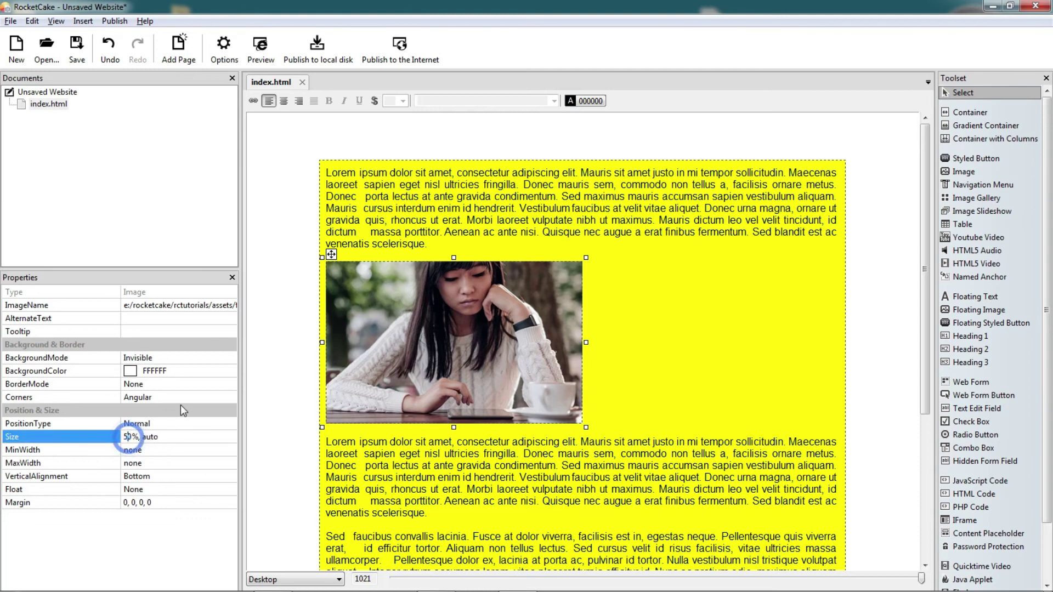
key("BackSpace")
type("2")
key("Return")
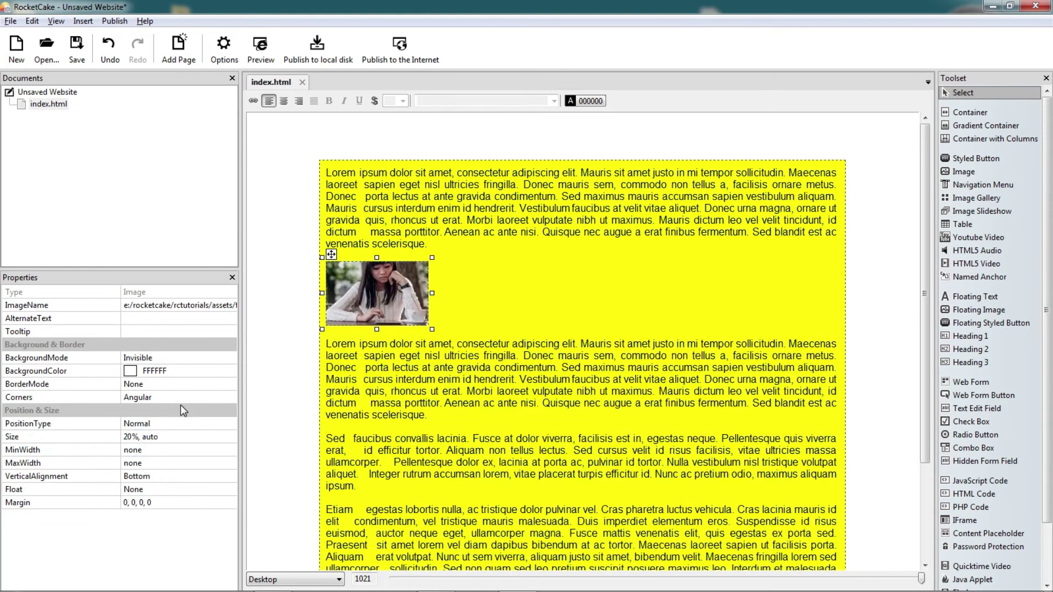
Set the inserted image's width to 30% with automatic height
left_click(126, 436)
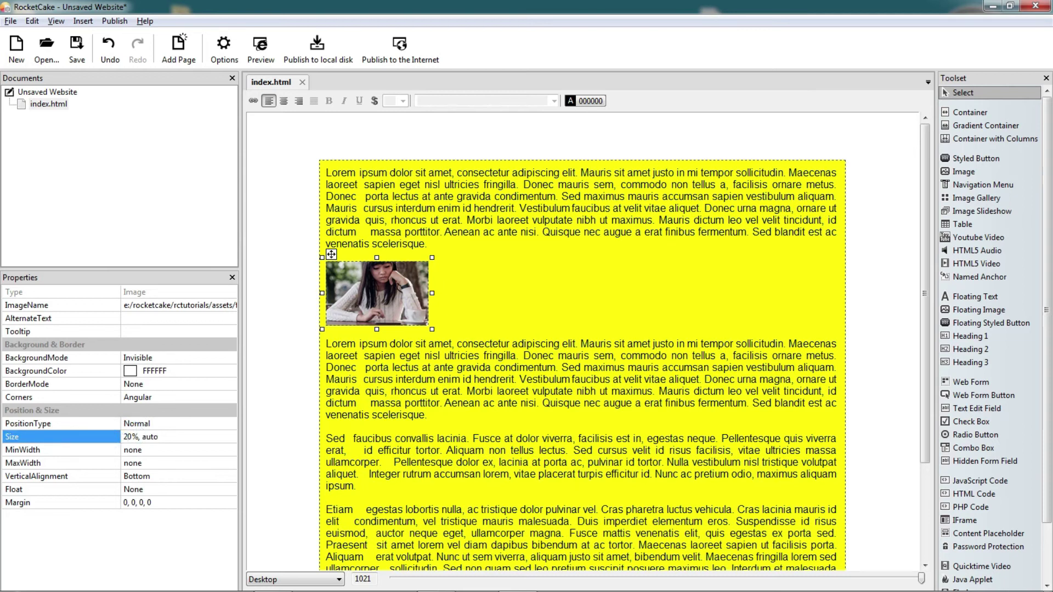
left_click(125, 437)
key("BackSpace")
type("3")
key("Return")
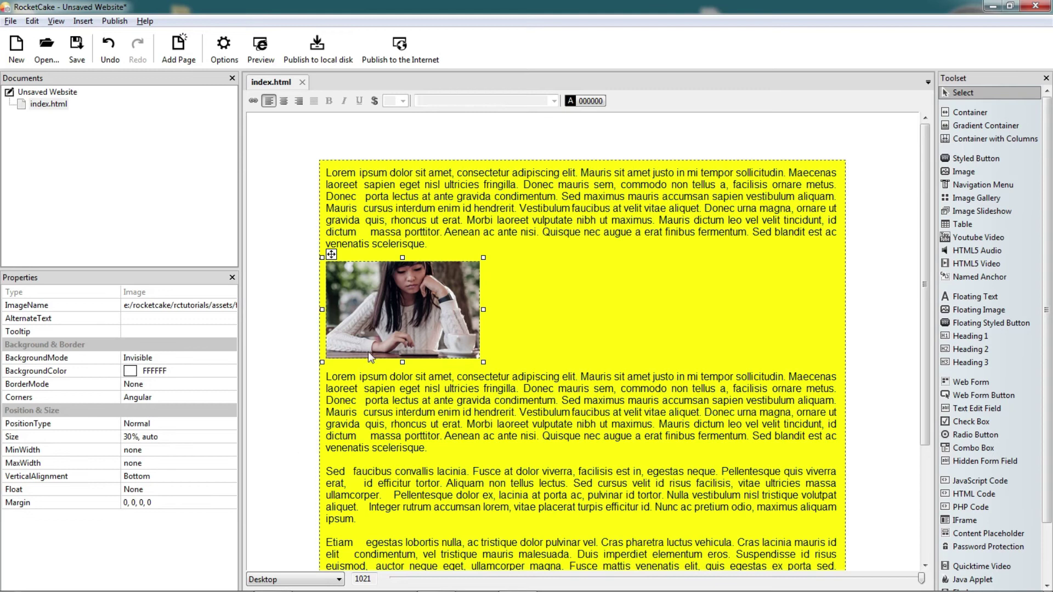
Set the image's float to Left so the text wraps beside it
left_click(224, 491)
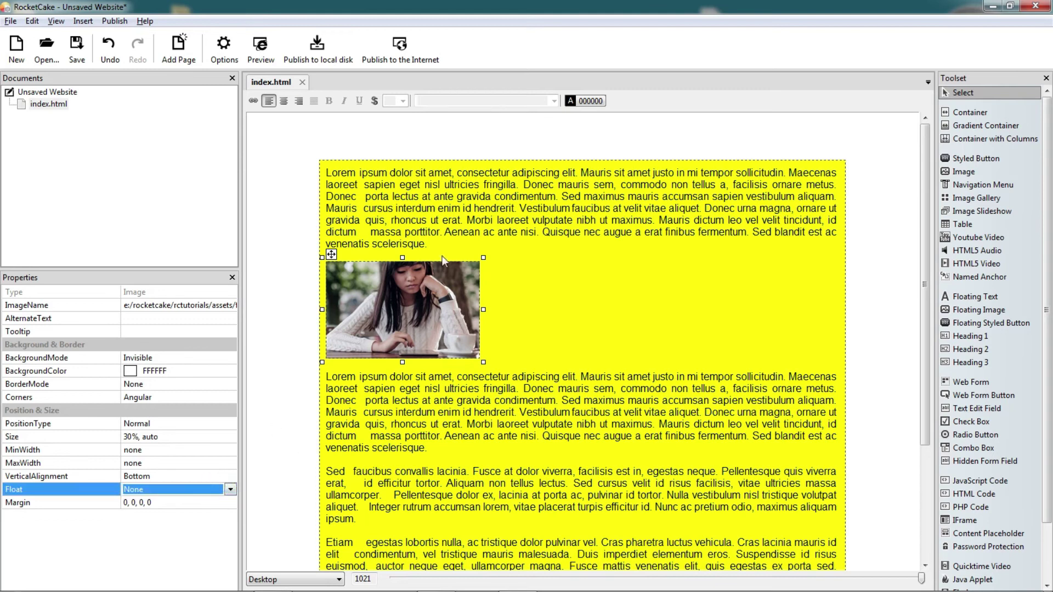
left_click(438, 282)
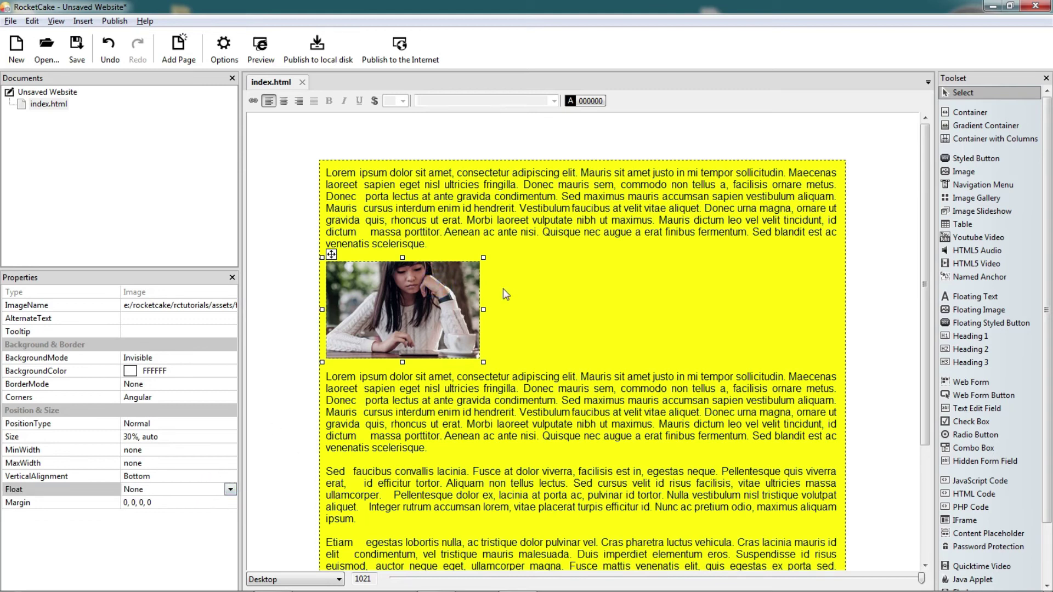
left_click(230, 490)
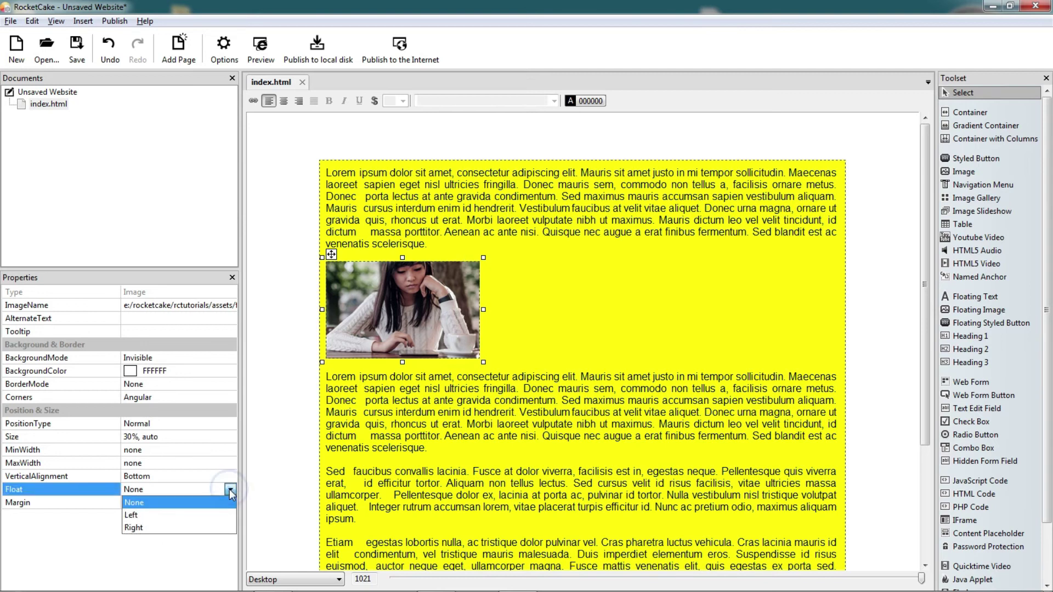
left_click(208, 515)
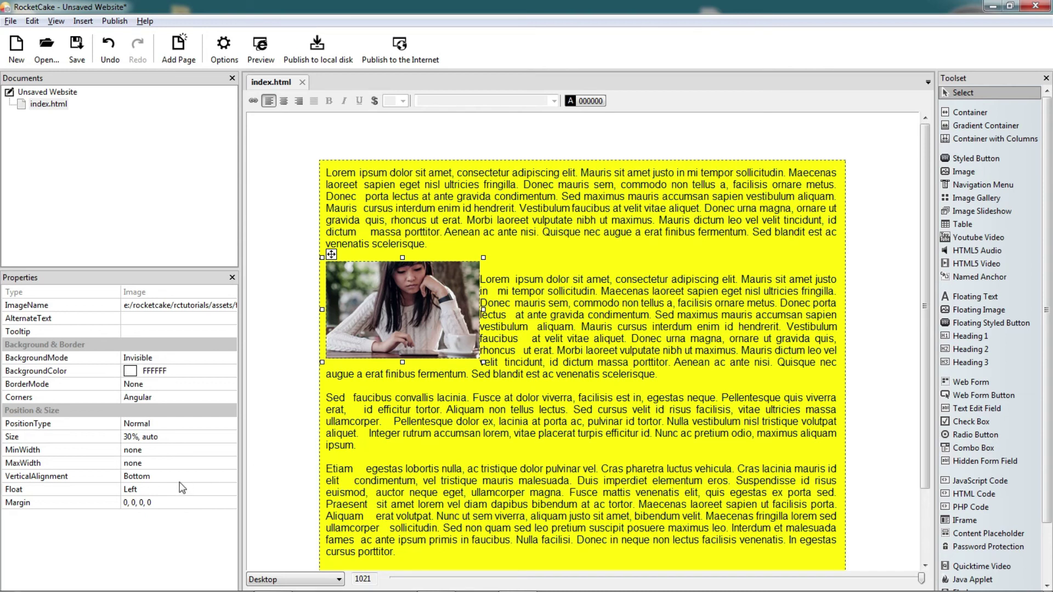
Set the image's margin to 0, 20, 0, 0 to separate it from the text on its right
left_click(158, 502)
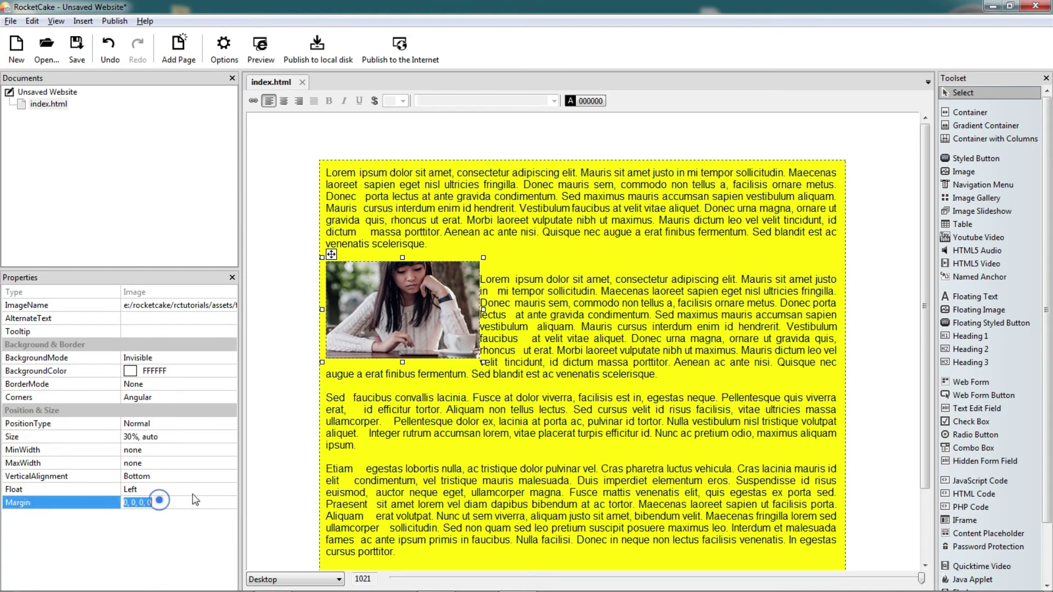
key("Home")
key("Right")
key("Right")
key("Right")
key("Right")
key("Right")
type("2")
key("Return")
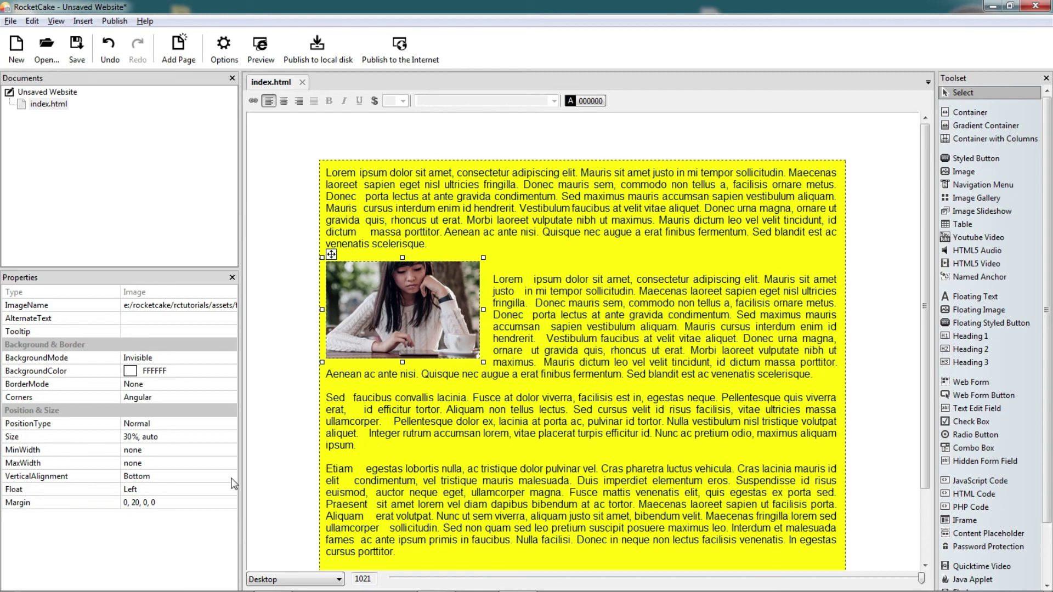
left_click(138, 506)
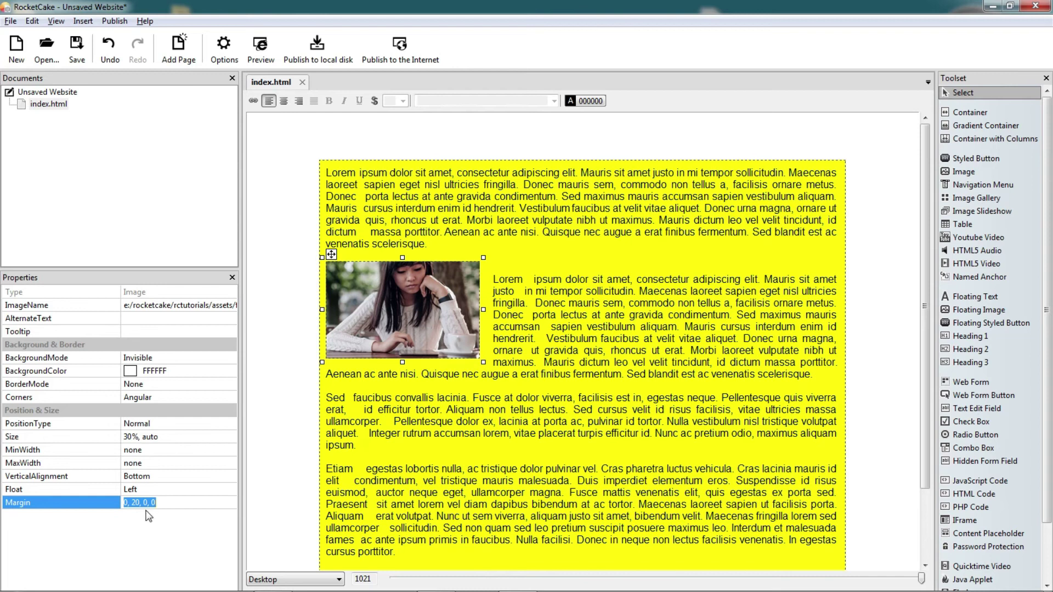
left_click(404, 335)
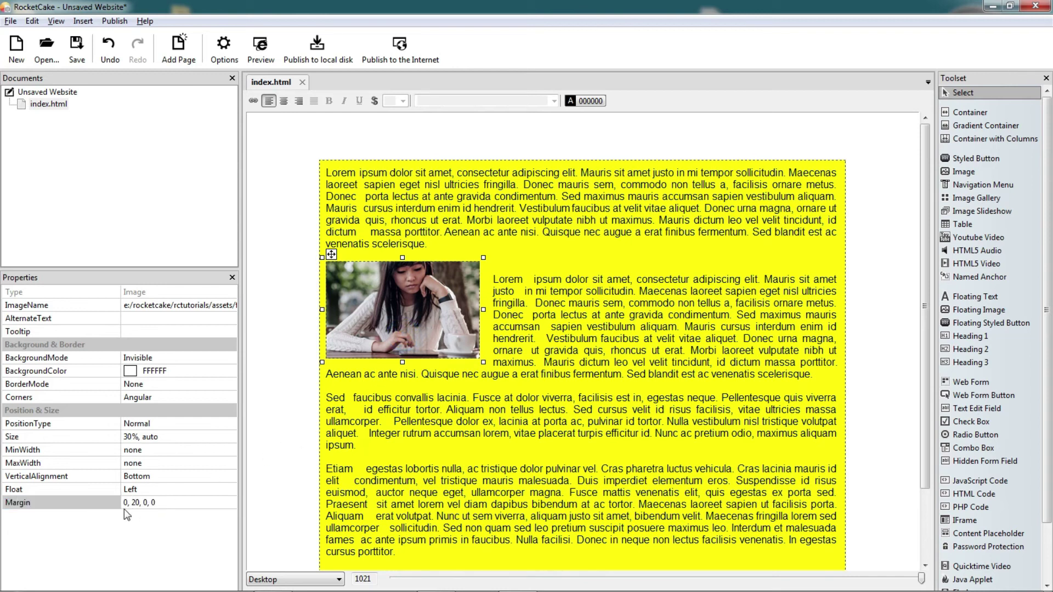
Set the image's float to Right so the text wraps on its other side
left_click(206, 488)
left_click(231, 489)
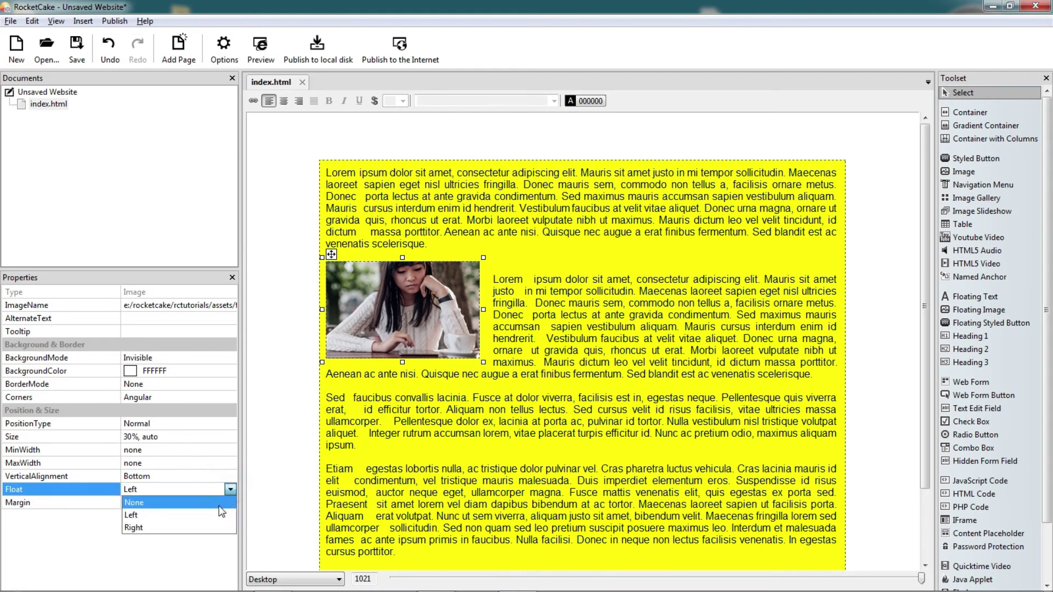
left_click(217, 528)
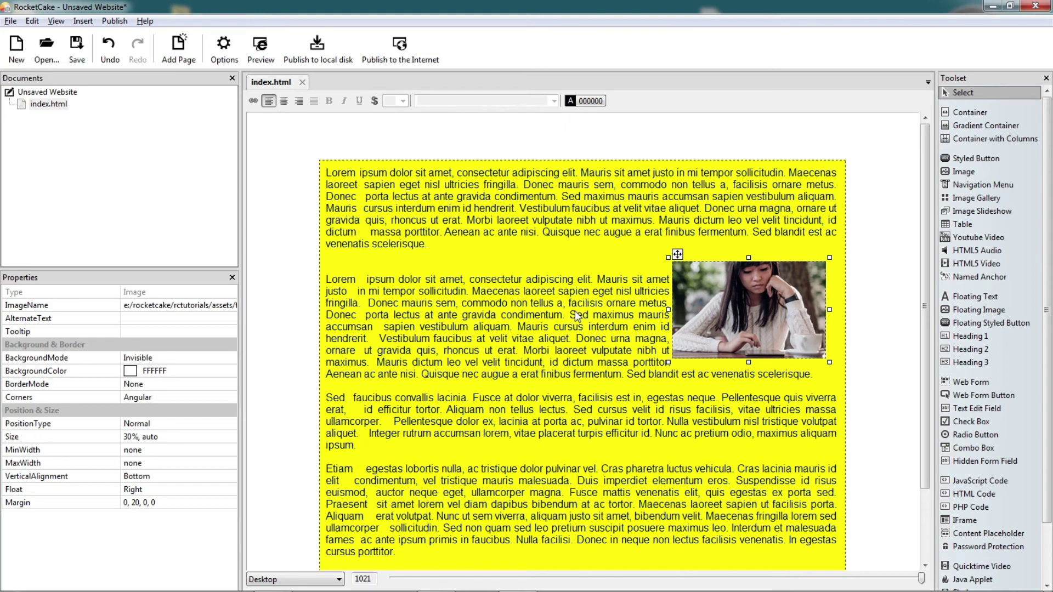
left_click(153, 502)
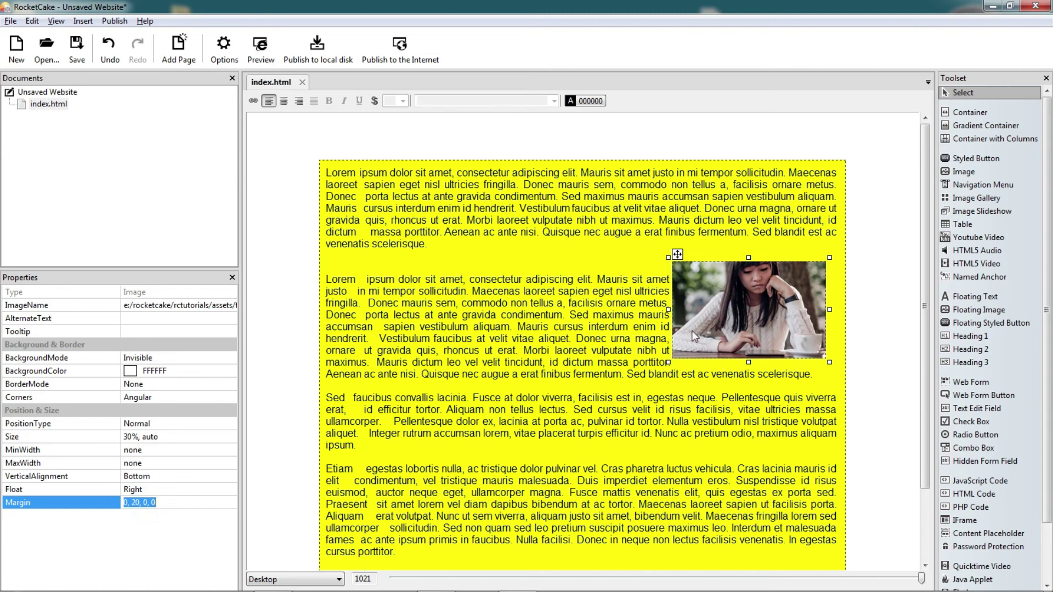
Try the image's float at None, then set it to Left
left_click(232, 487)
left_click(230, 489)
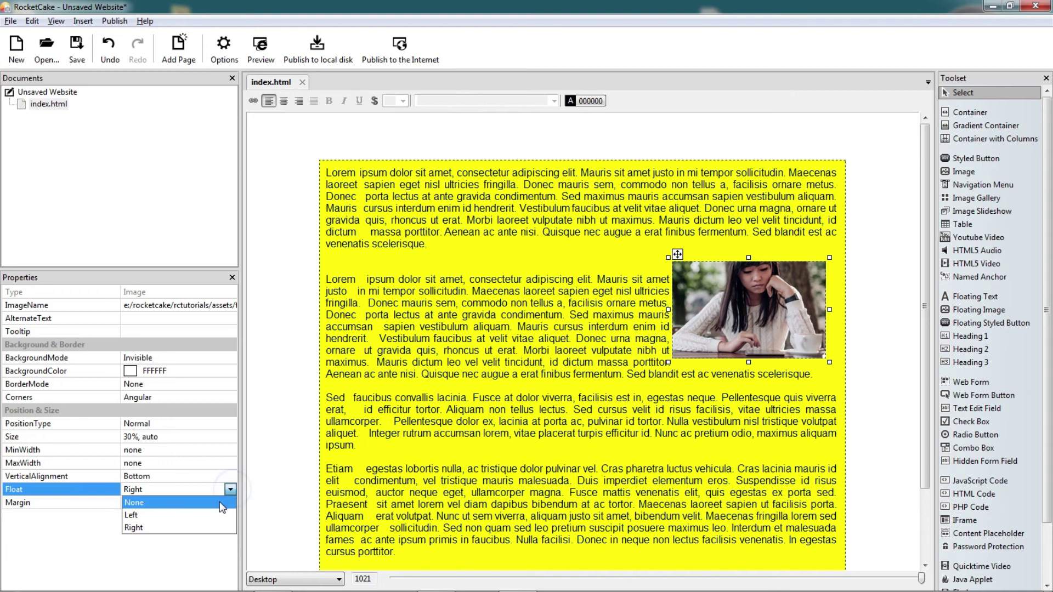
left_click(216, 504)
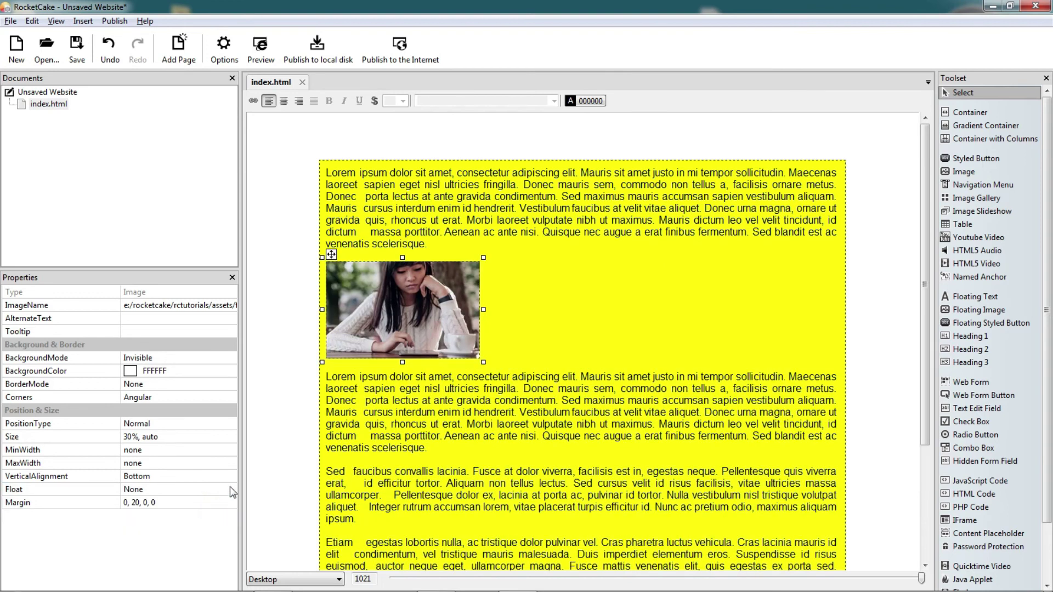
left_click(229, 487)
left_click(230, 489)
left_click(221, 515)
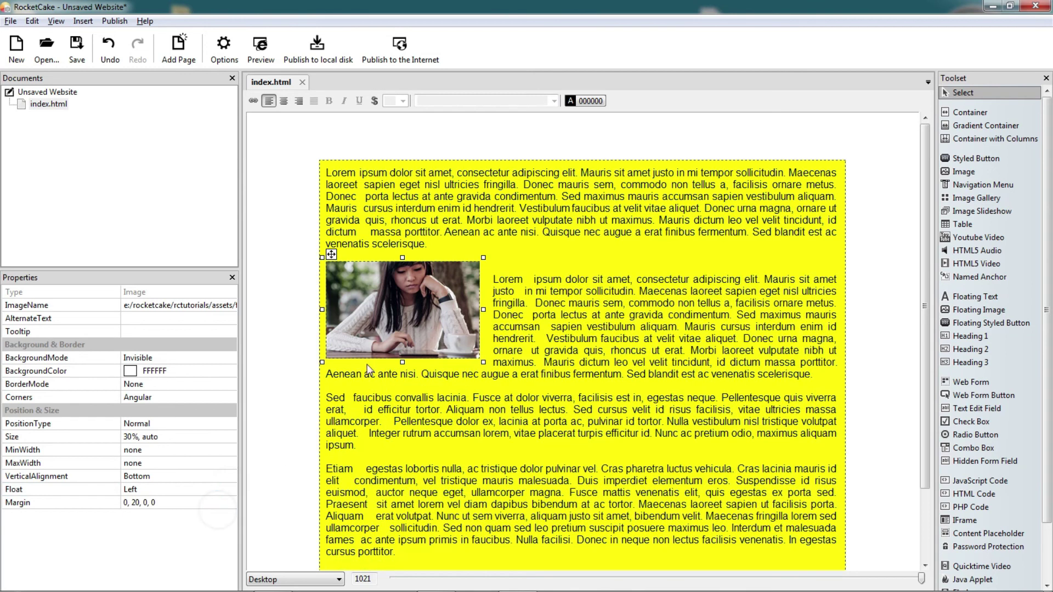
Float the image to the Right once more and delete it from the yellow container
left_click(230, 489)
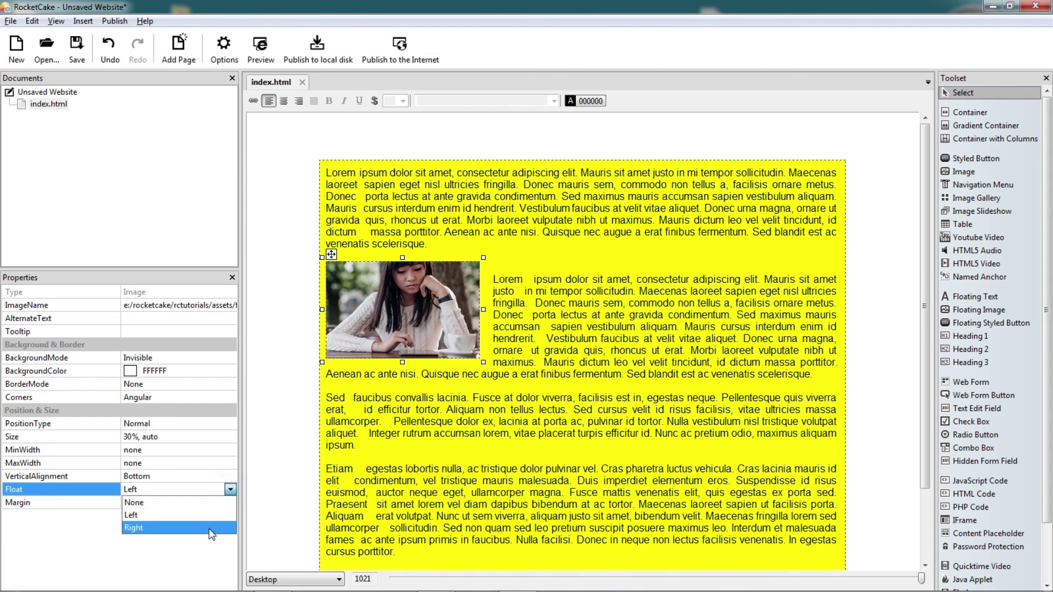
left_click(209, 528)
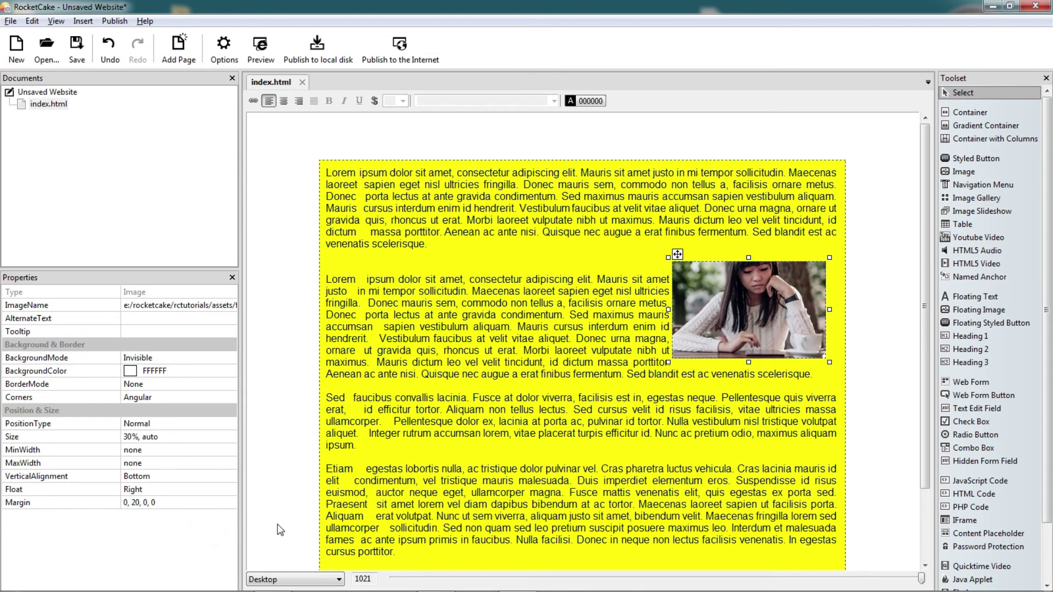
key("Delete")
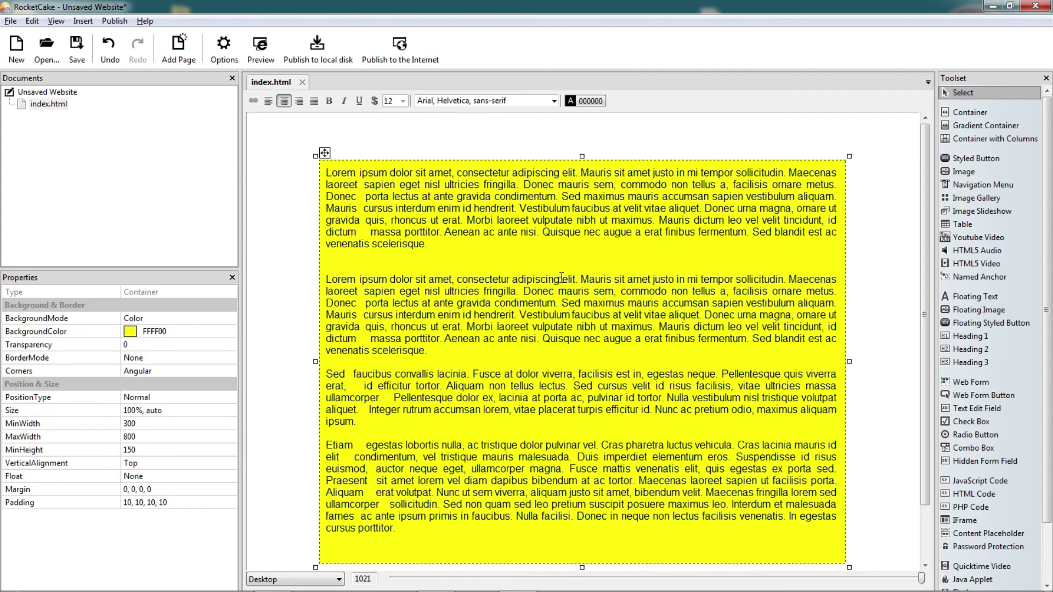
Insert a new container between the first and second text paragraphs of the yellow container
left_click(176, 489)
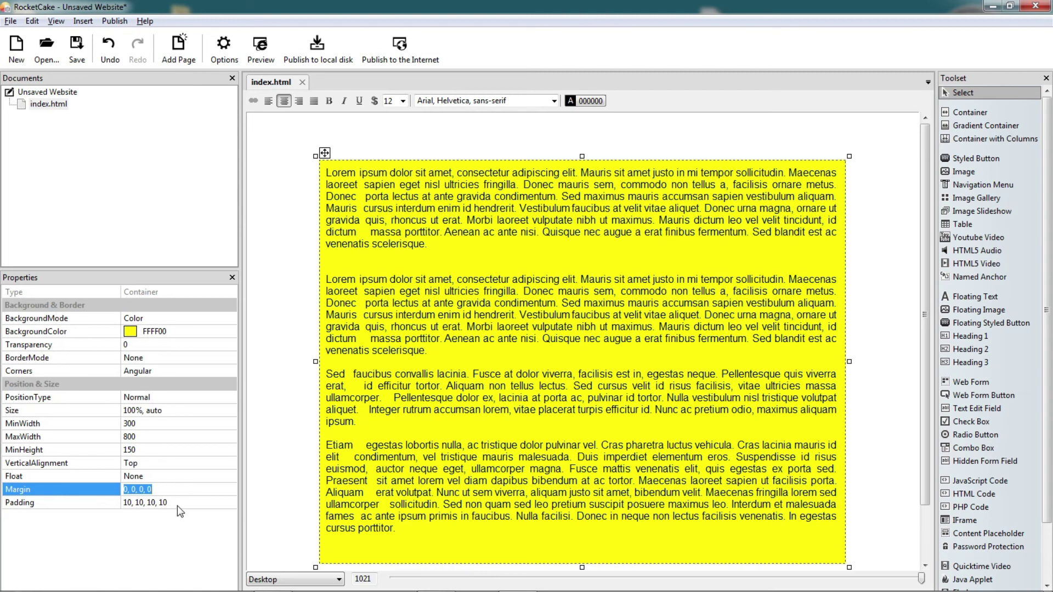
left_click(960, 113)
left_click(595, 277)
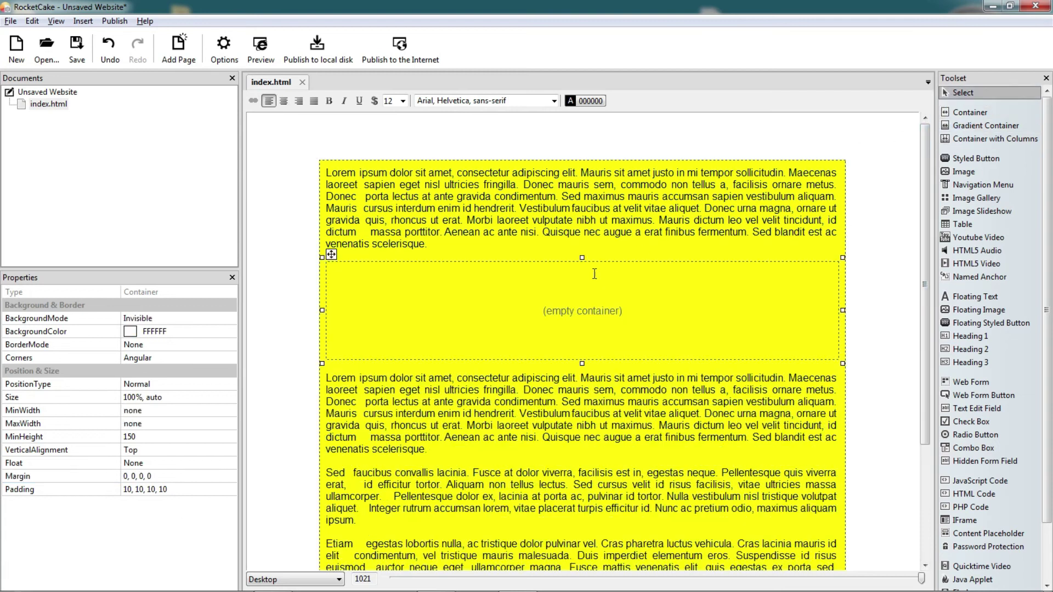
left_click(593, 328)
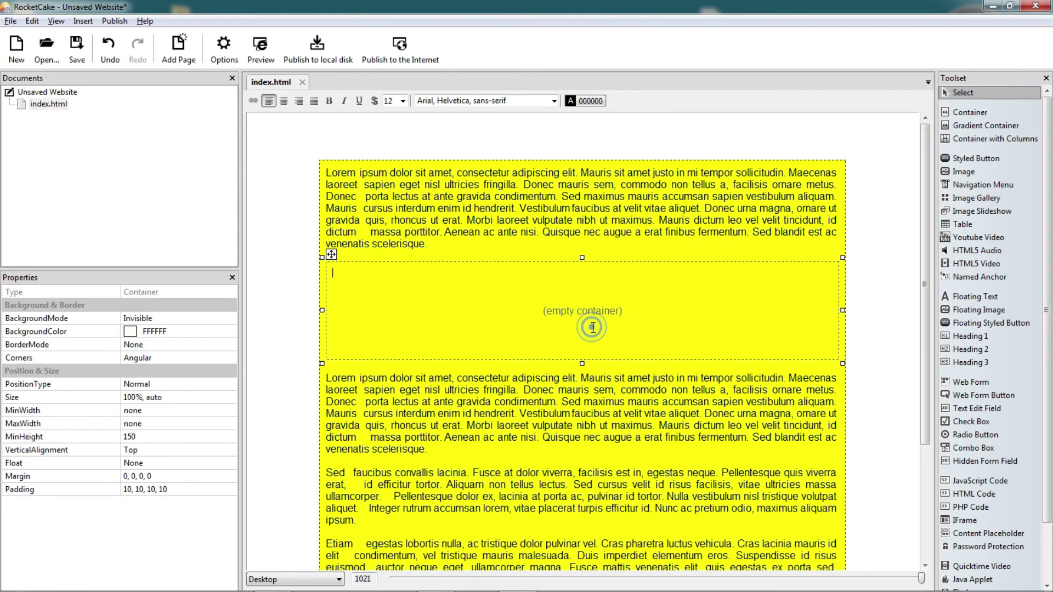
Give the inner container a Solid border with a width of 5
left_click(229, 344)
left_click(231, 344)
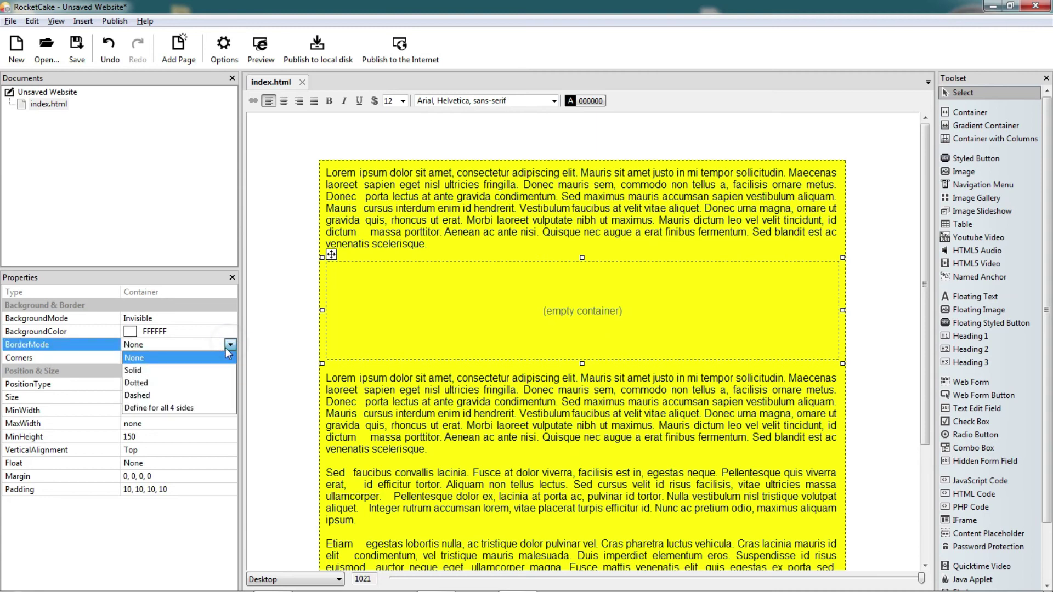
left_click(208, 370)
left_click(185, 371)
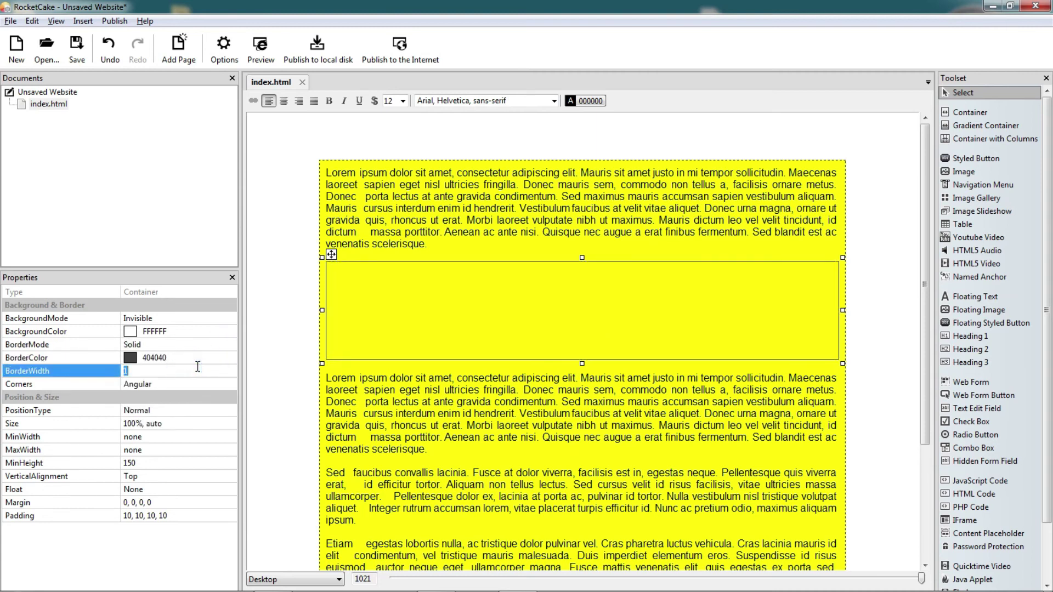
type("5")
key("Return")
Change the inner container's border color to dark blue 004080
left_click(199, 360)
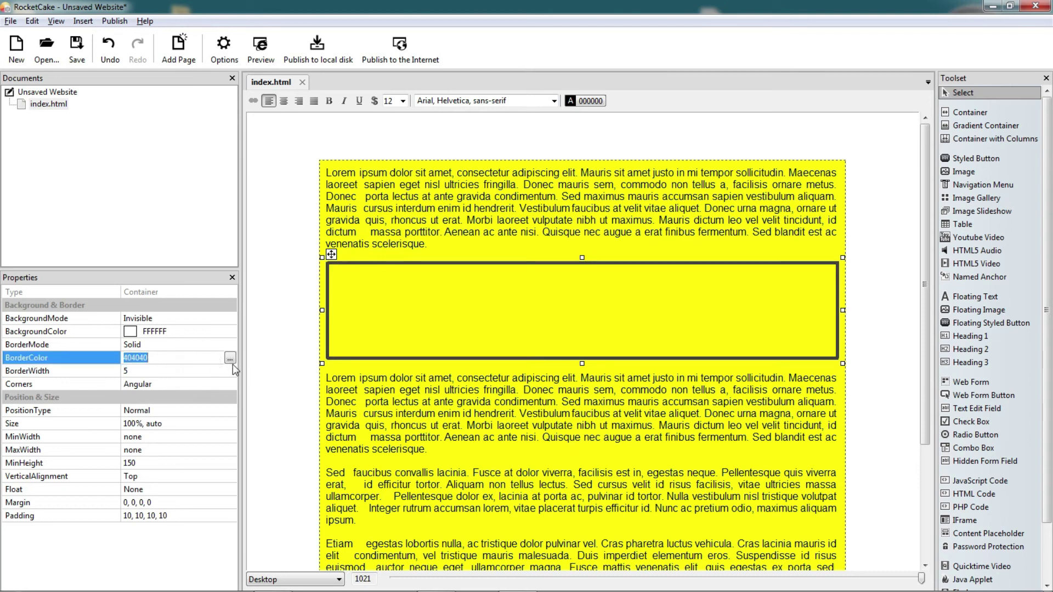
left_click(230, 358)
left_click(265, 350)
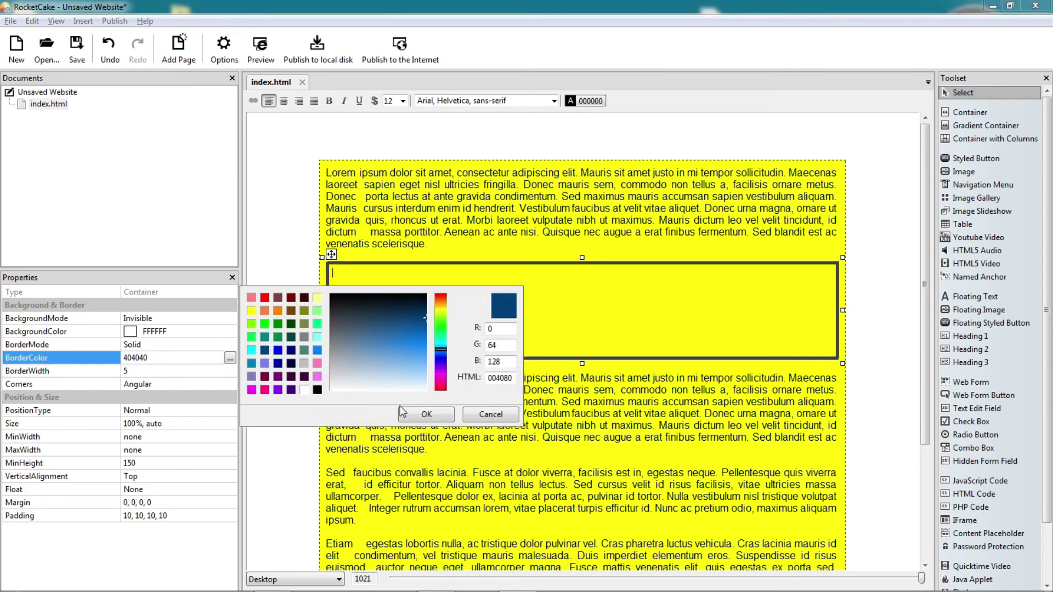
left_click(412, 413)
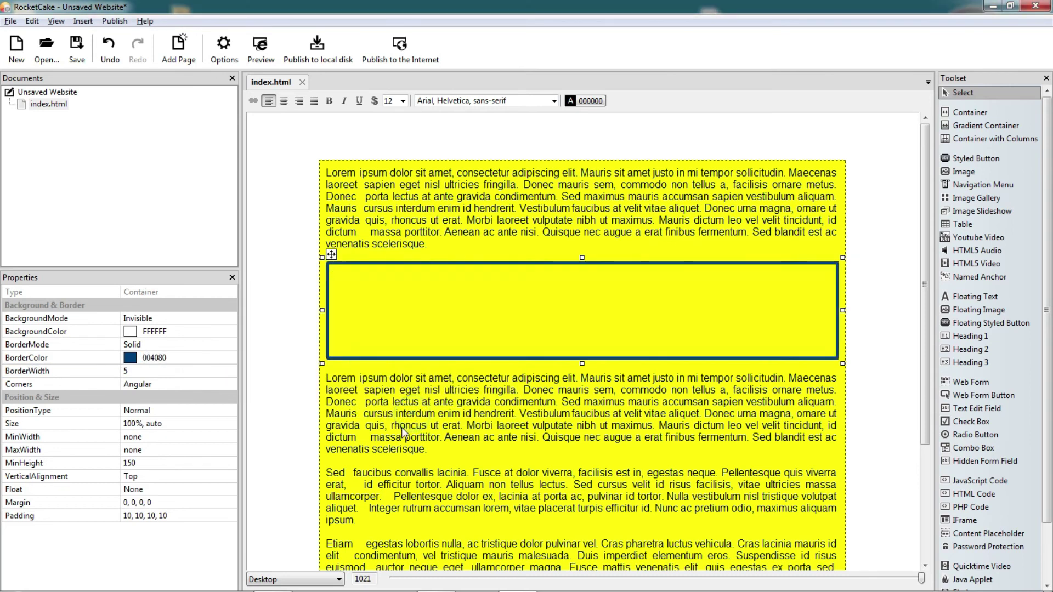
Set the inner container's top margin to 50 and its right margin to 20
left_click(176, 502)
key("Home")
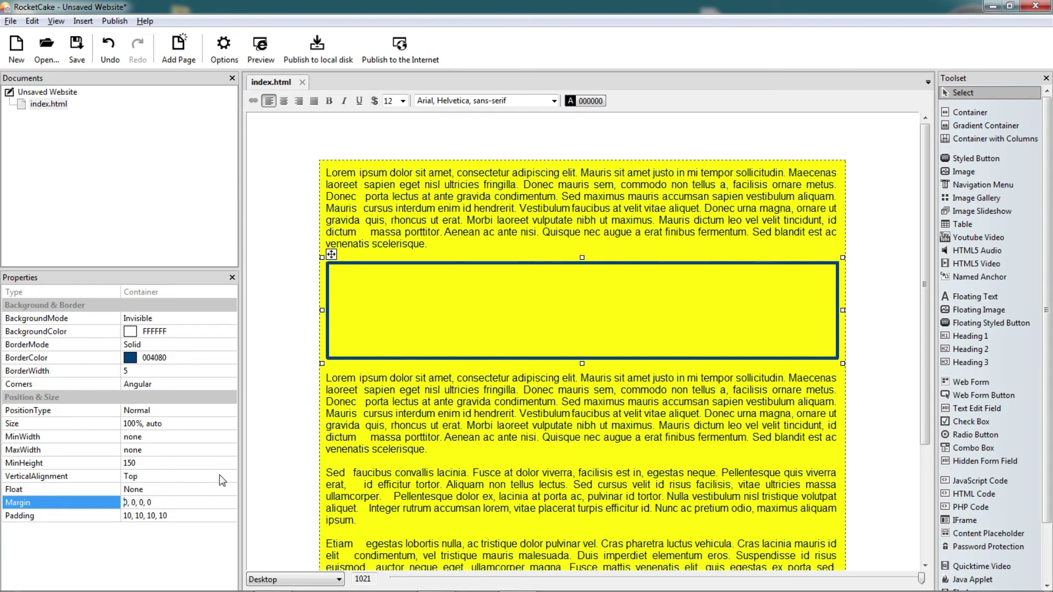
type("50")
key("Return")
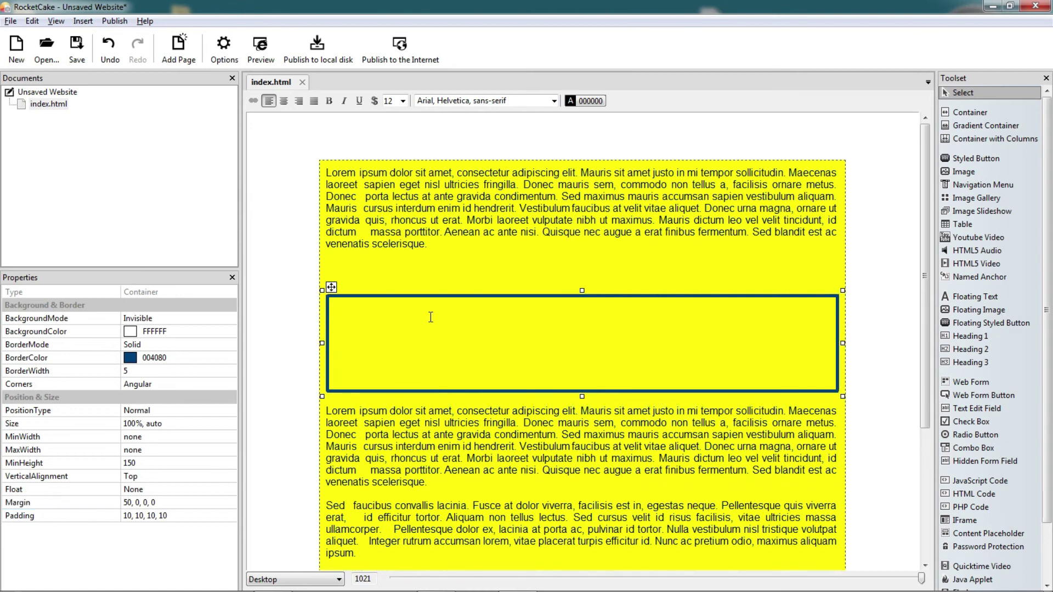
left_click(132, 503)
type("2")
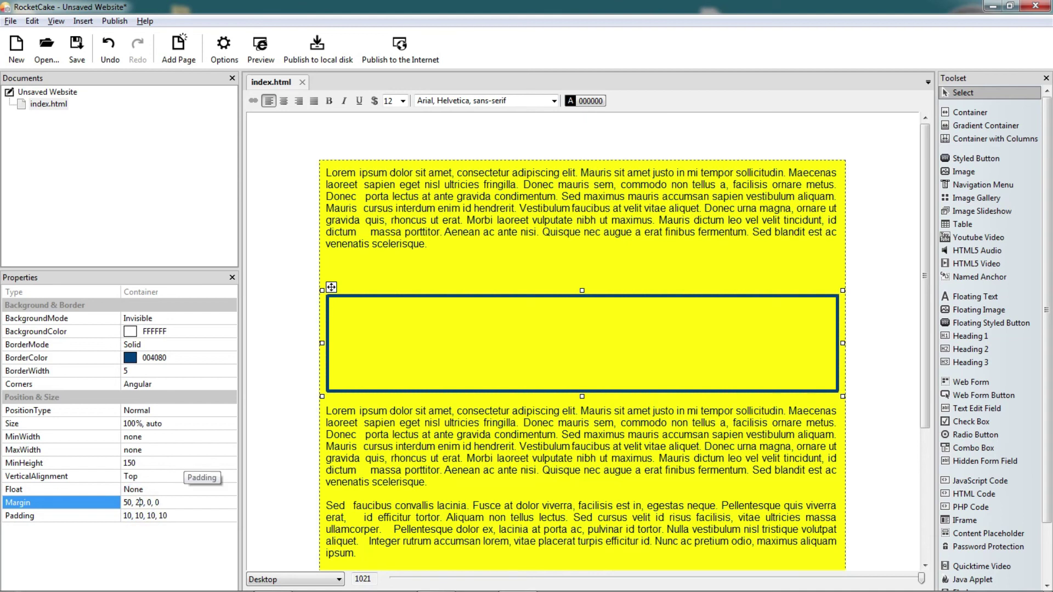
key("Return")
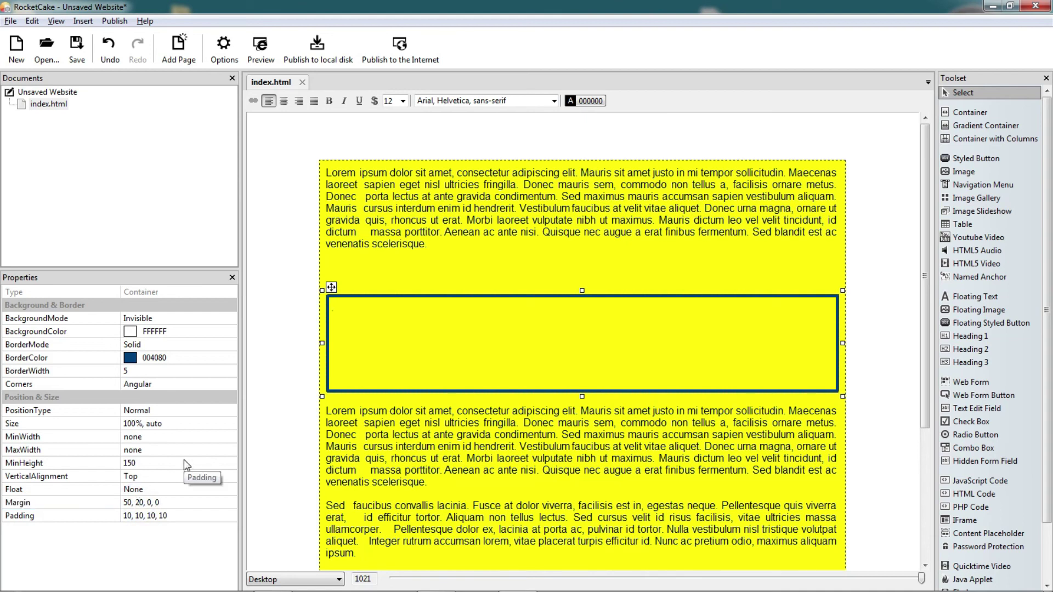
Set the inner container's bottom margin to 30 and its left margin to 20
left_click(147, 502)
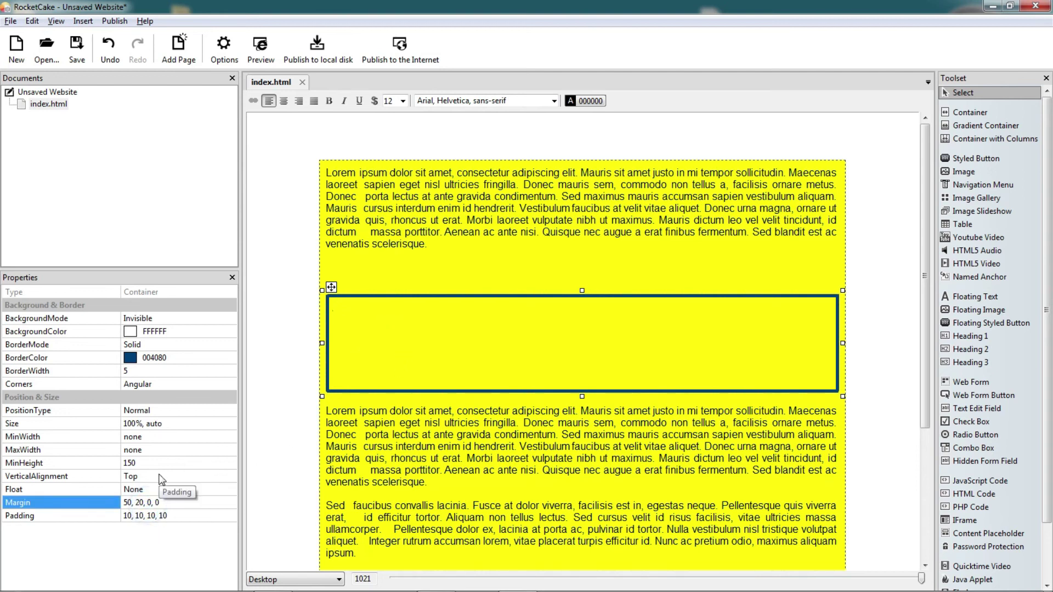
type("3")
key("Return")
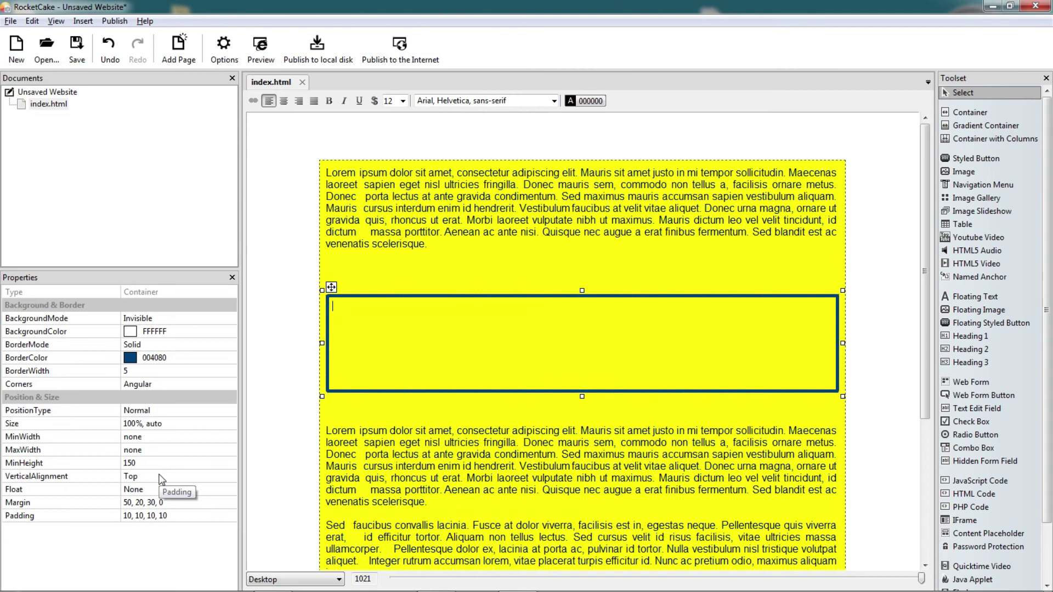
left_click(160, 502)
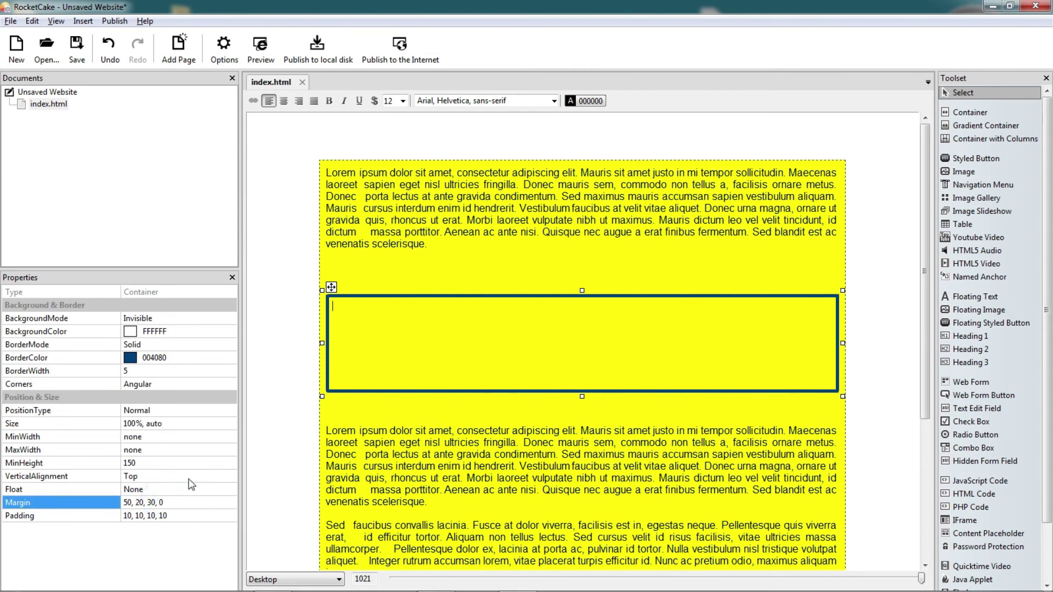
type("2")
key("Return")
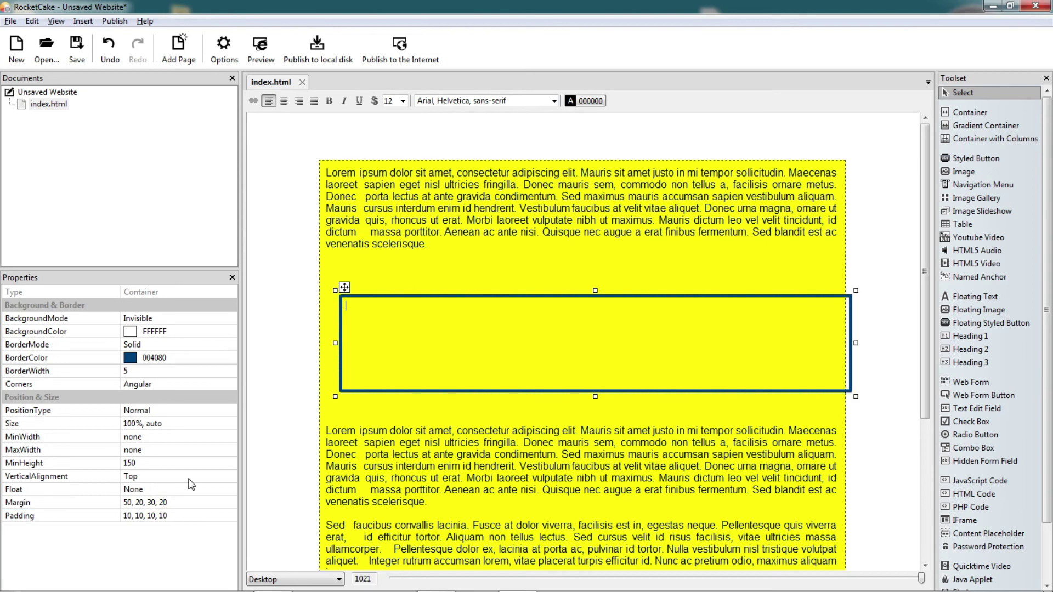
Preview the page in the browser to check the inner container's margins, and return to RocketCake
left_click(260, 48)
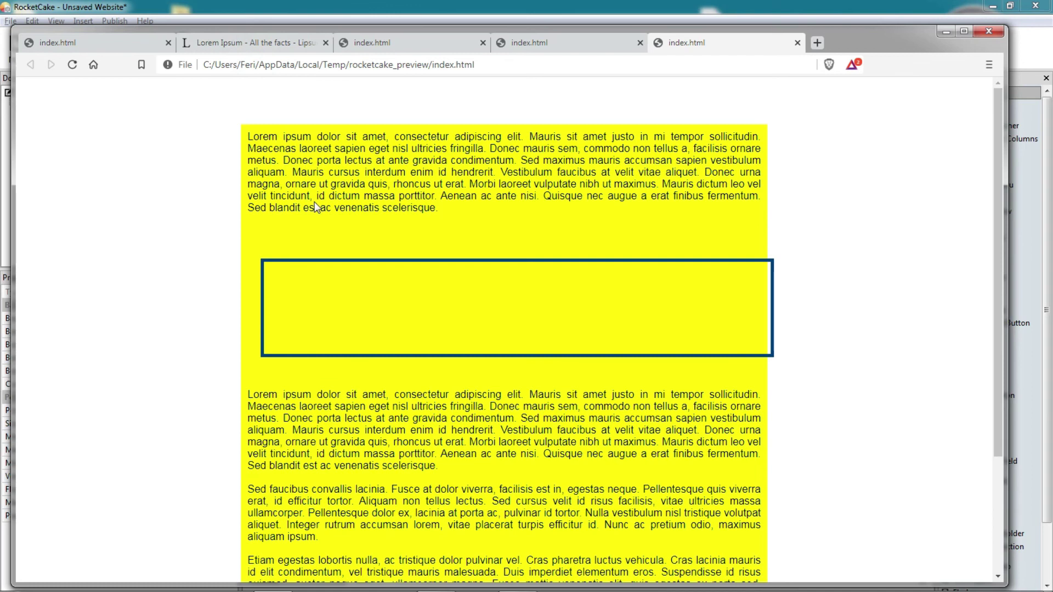
key("alt+Tab")
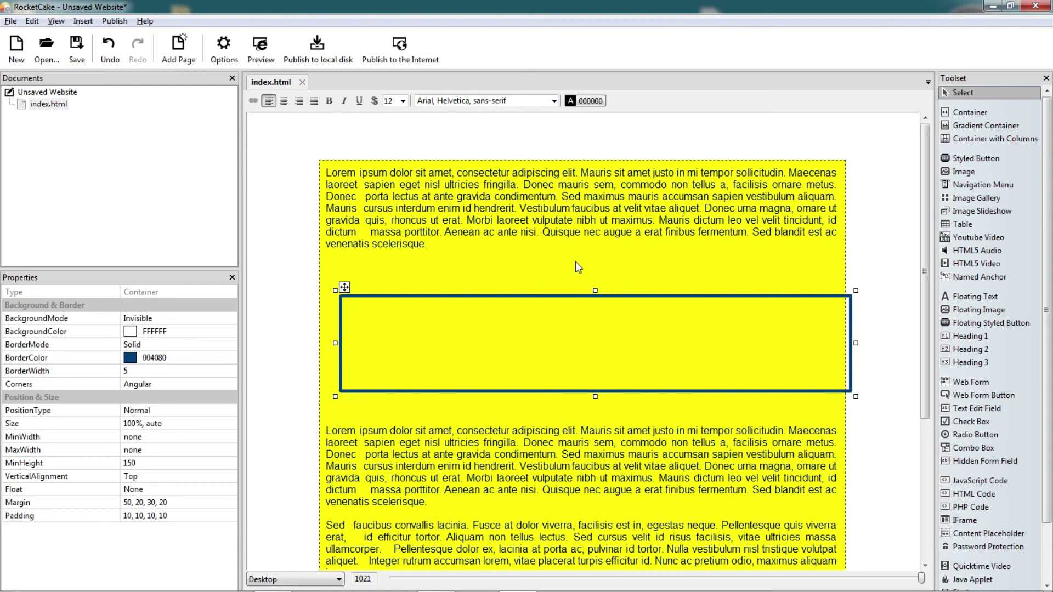
left_click(354, 316)
left_click(438, 440)
Delete the bordered inner container and select the yellow container
left_click(497, 349)
key("Delete")
left_click(406, 404)
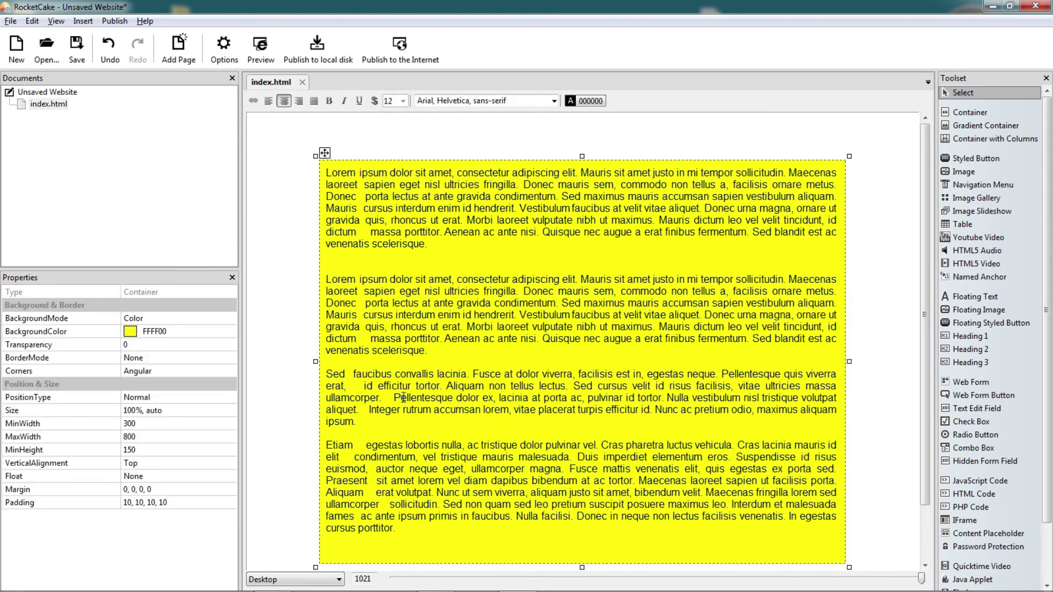
Set the yellow container's top padding to 50, leaving the other sides at 10
left_click(171, 502)
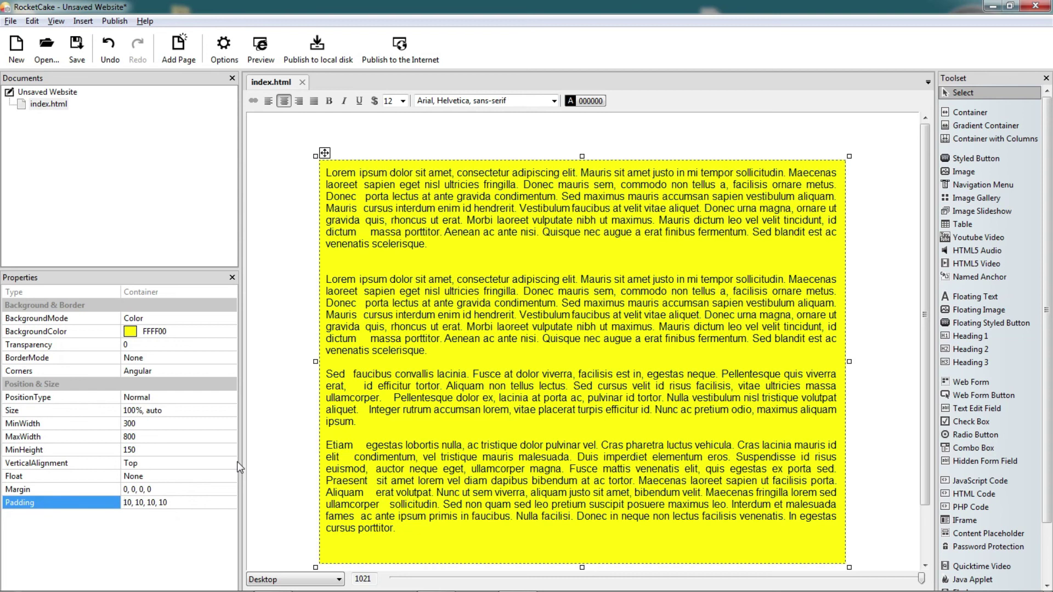
key("Delete")
type("5")
key("Return")
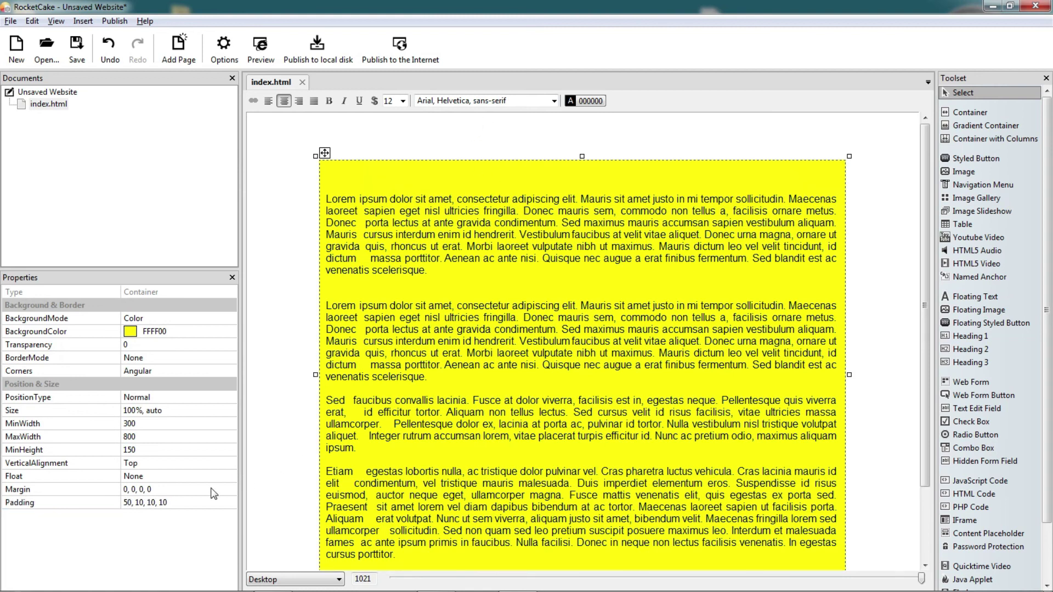
Set the yellow container's right padding to 30
left_click(142, 494)
left_click(143, 502)
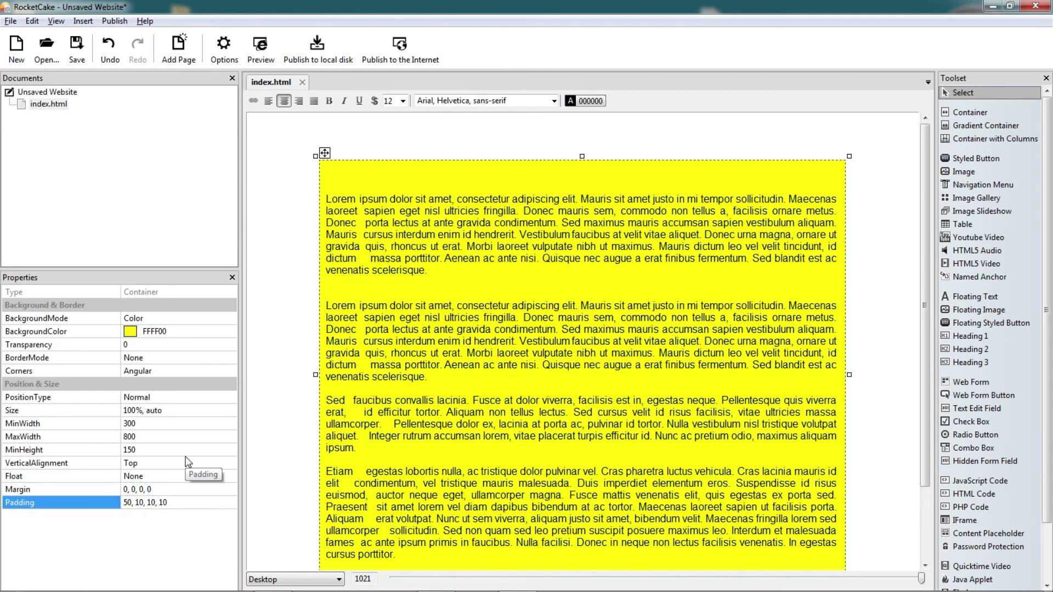
key("Delete")
type("3")
key("Return")
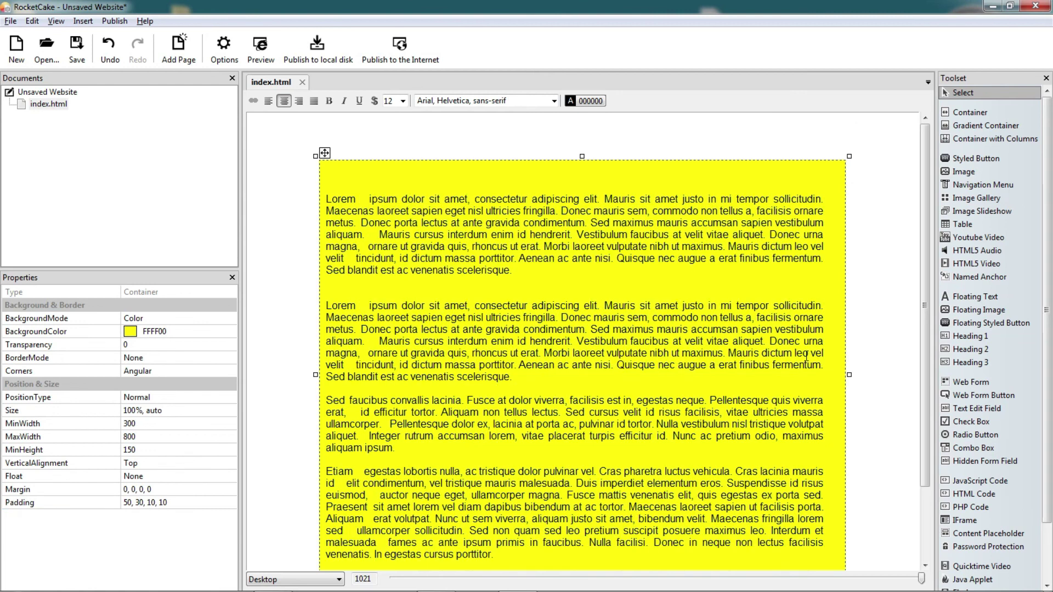
Set the yellow container's bottom padding to 100 and check the space below the text
left_click_drag(924, 299, 918, 365)
left_click(150, 502)
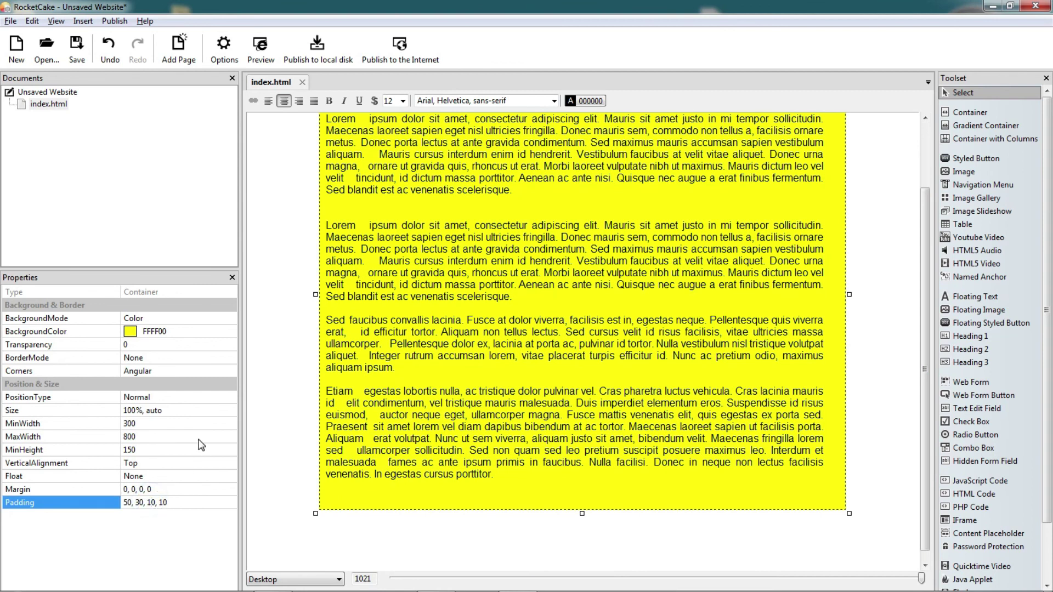
type("10")
key("Delete")
key("Return")
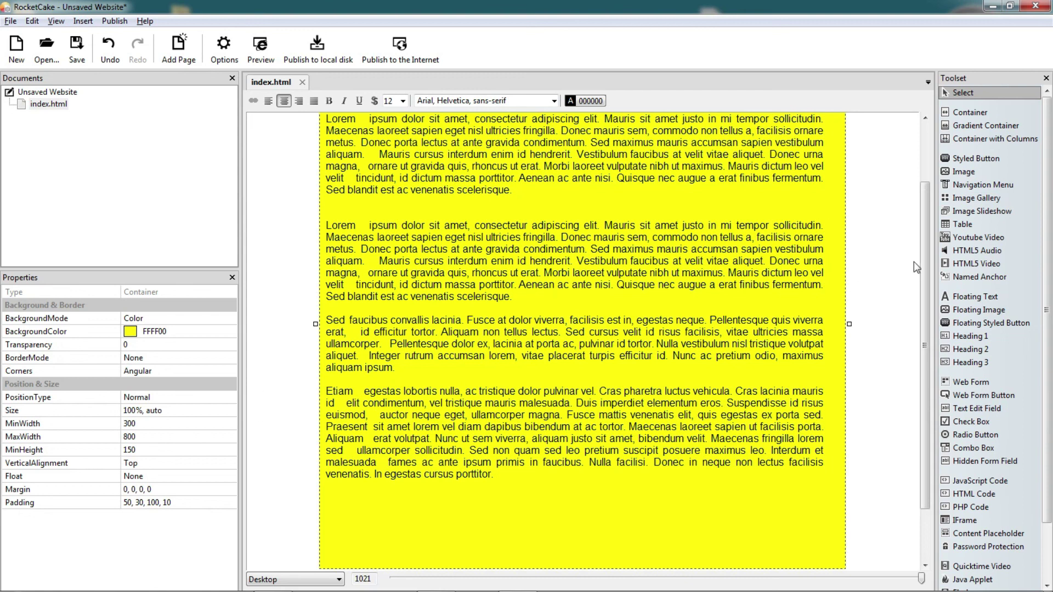
scroll(926, 261, "down", 2)
scroll(931, 260, "up", 2)
left_click(493, 375)
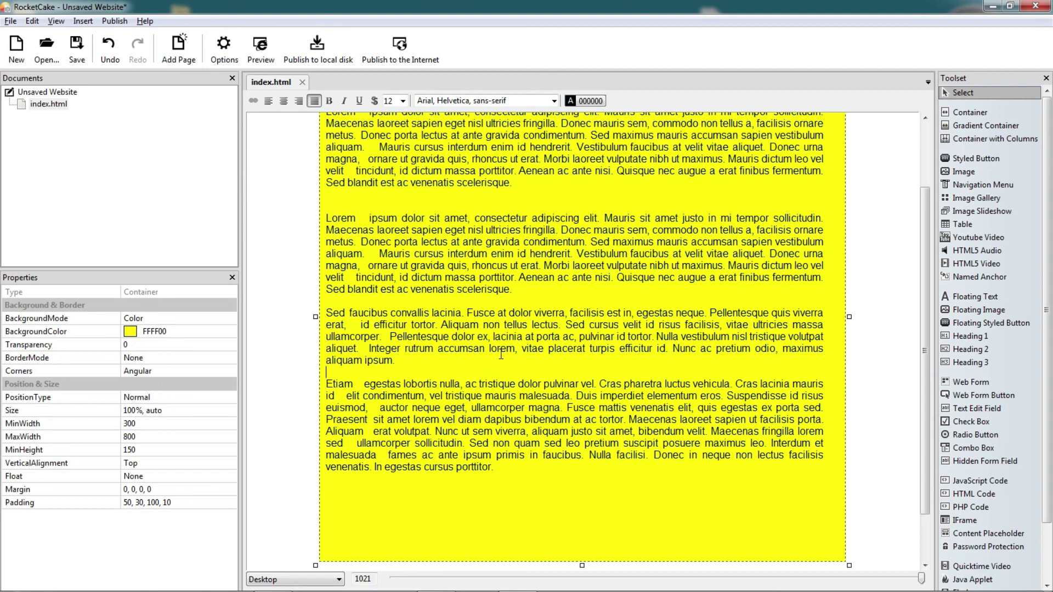
Set the yellow container's left padding to 50 and check the container from its upper edge
left_click(172, 502)
key("Delete")
type("5")
key("Return")
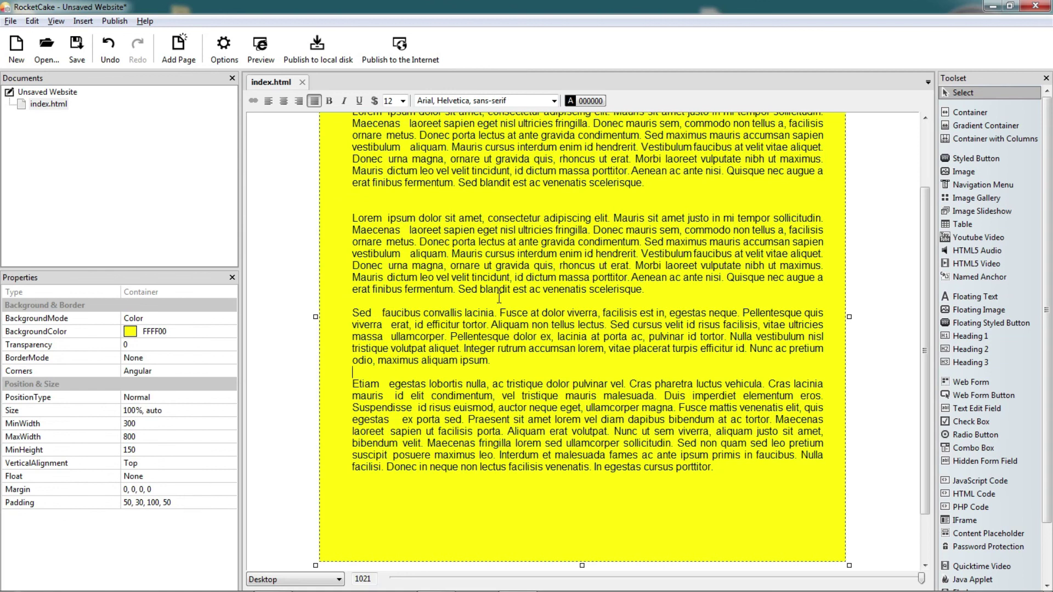
scroll(471, 316, "up", 3)
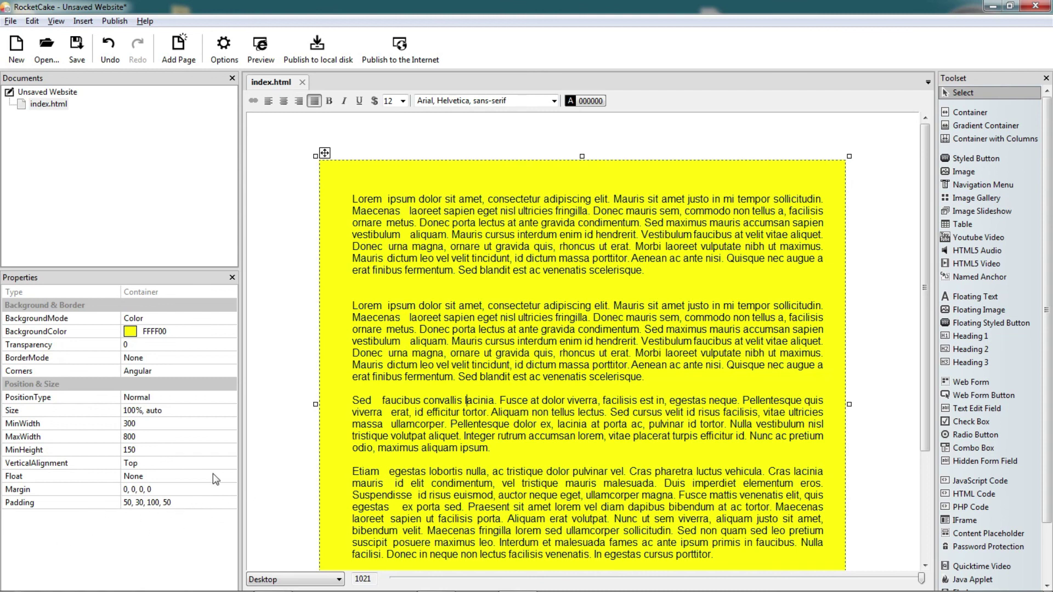
Set the yellow container's position type to Free Position and delete all the text inside it
left_click(229, 403)
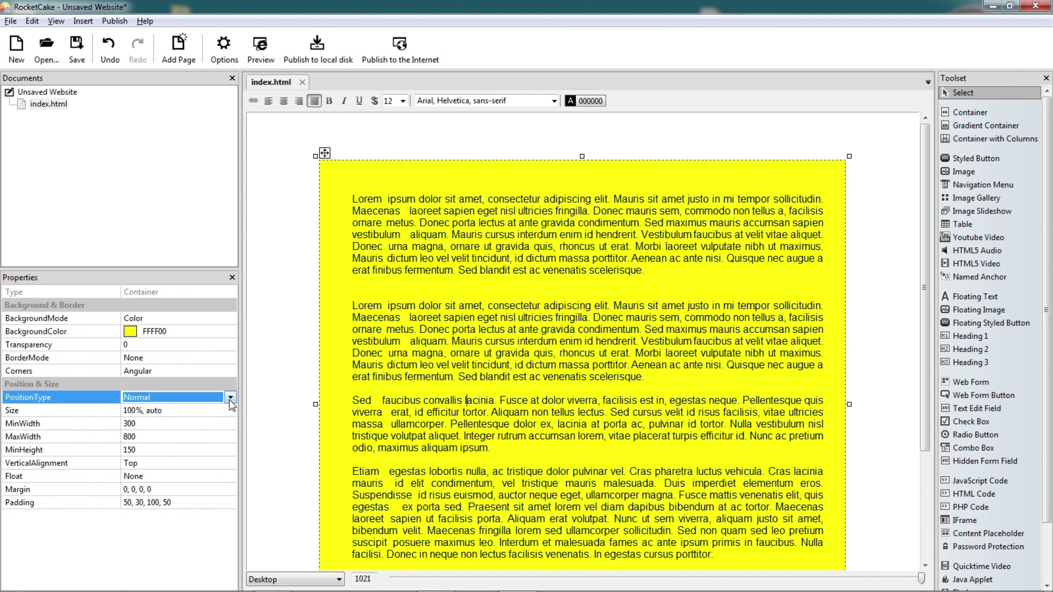
left_click(230, 399)
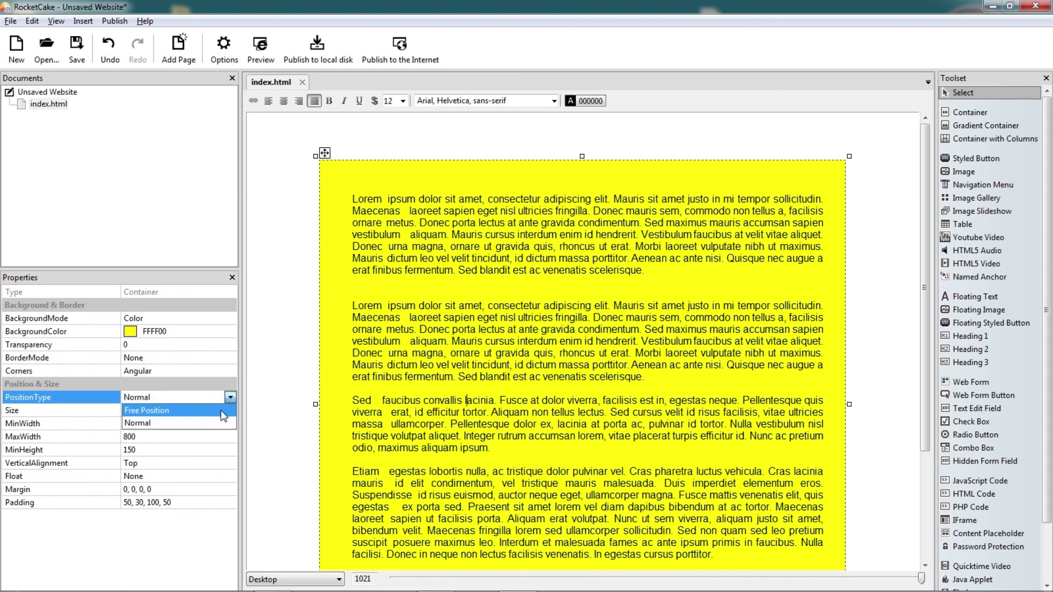
left_click(222, 411)
left_click(582, 298)
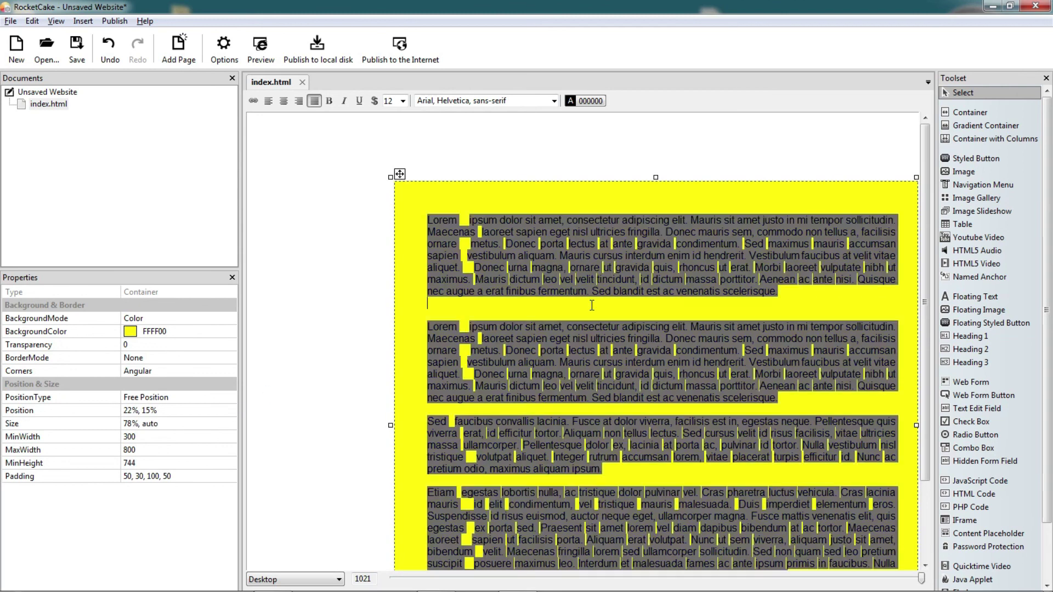
key("Delete")
Set the container's width to 30% with automatic height, its minimum width to none and its maximum width to 150
left_click(145, 423)
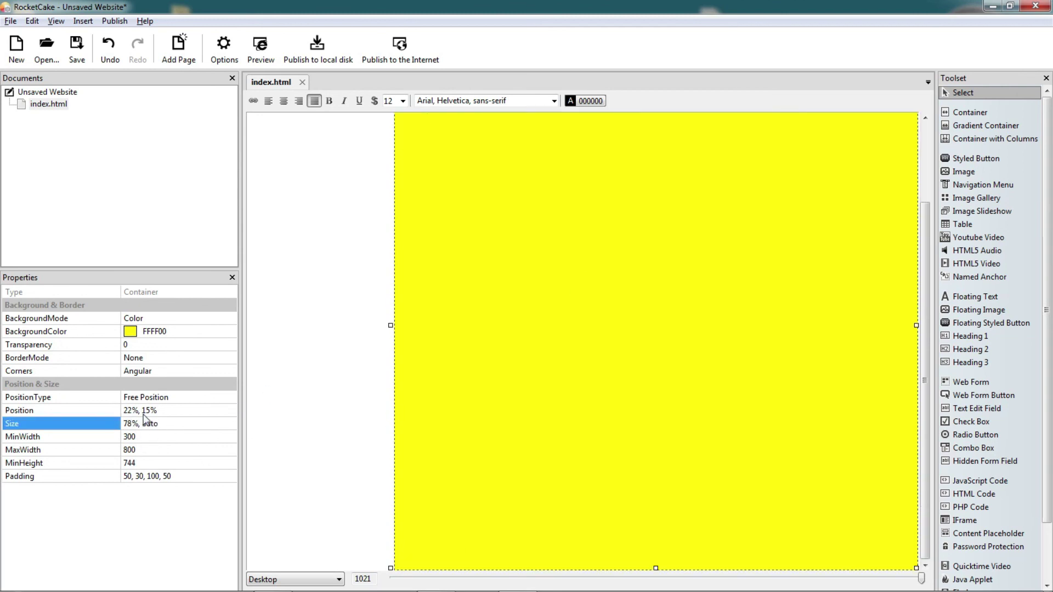
left_click(151, 437)
left_click(151, 449)
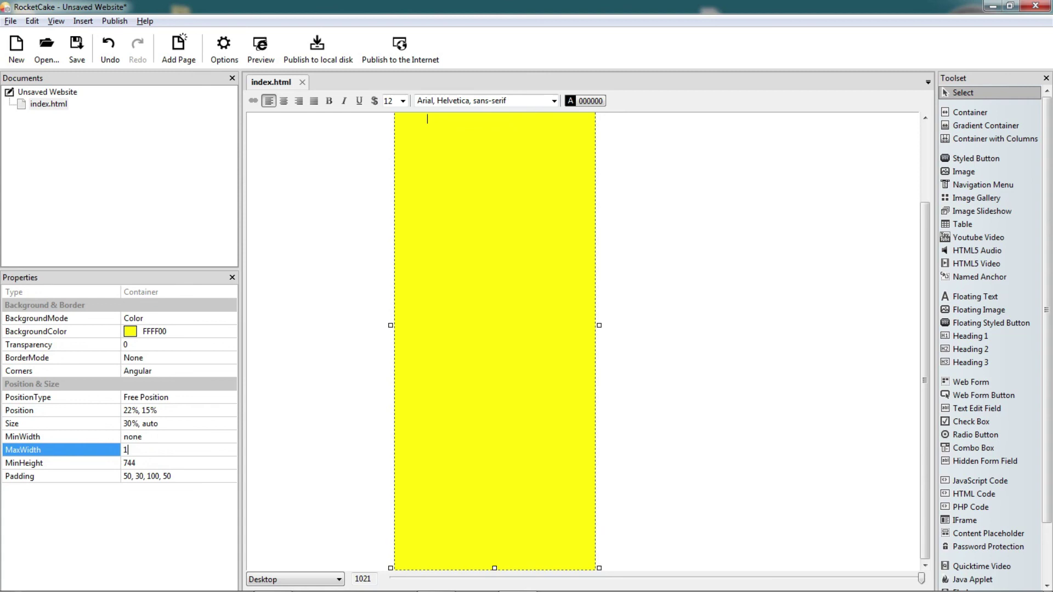
Set the container's minimum height to 150 and clear its maximum width limit
left_click(150, 463)
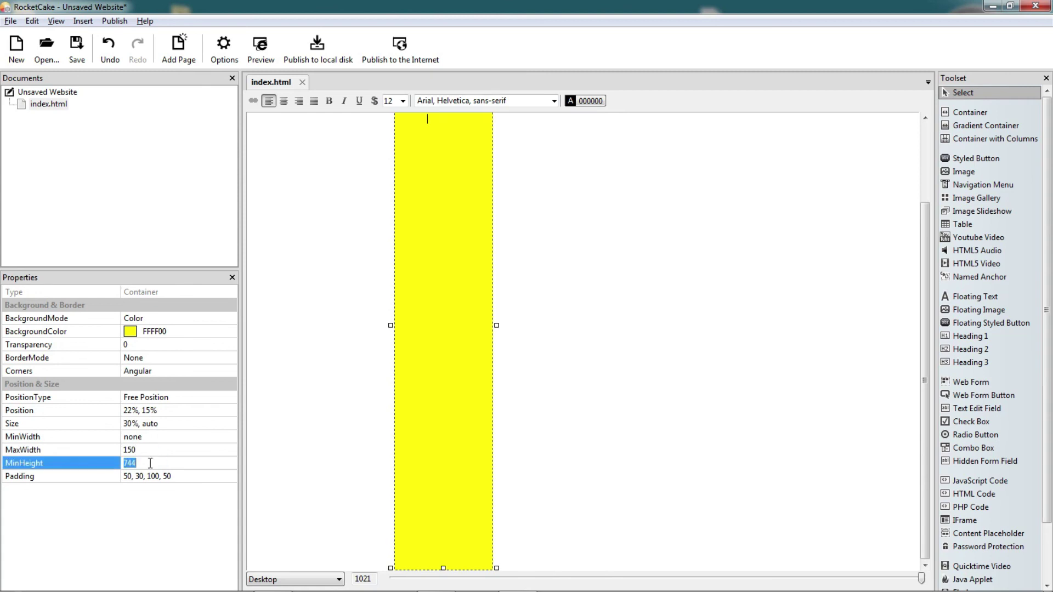
type("150")
key("Return")
left_click(147, 450)
key("Delete")
key("Return")
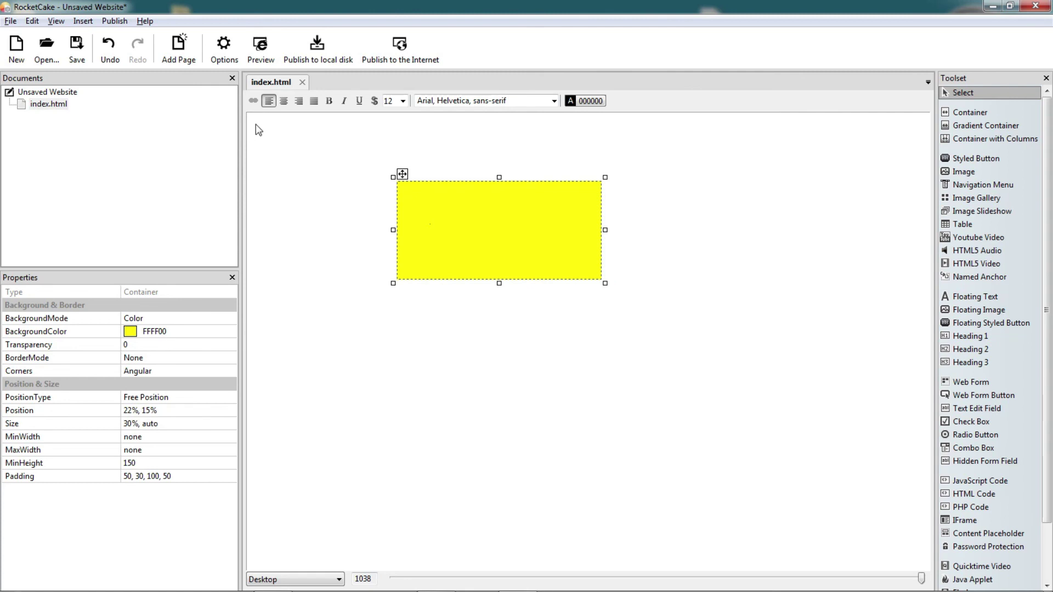
Move the container freely to several places on the page, ending at about 18%, 19%, and keep it selected
left_click_drag(402, 174, 327, 256)
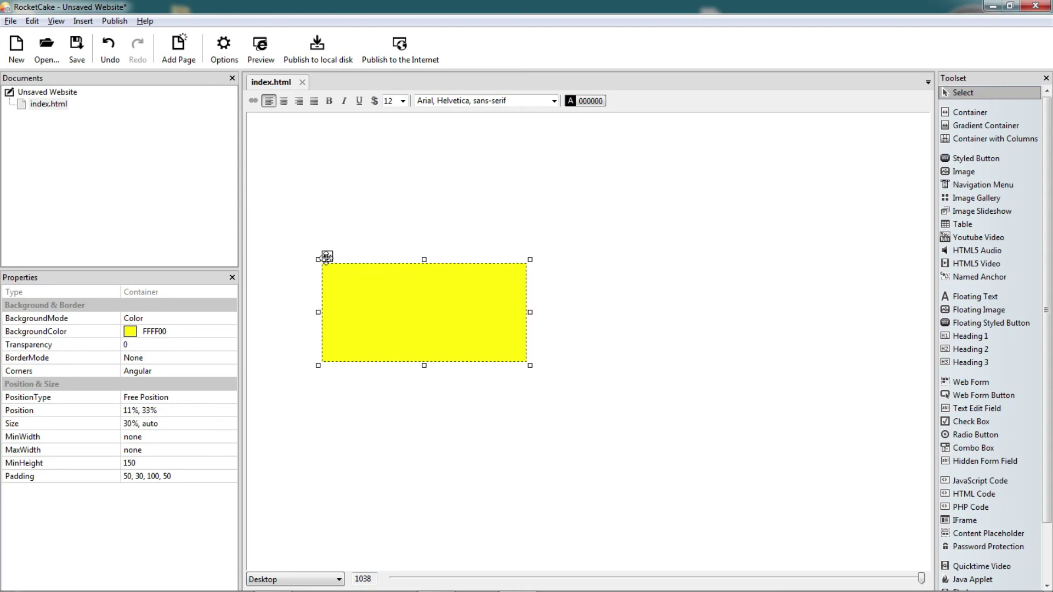
left_click_drag(327, 256, 361, 174)
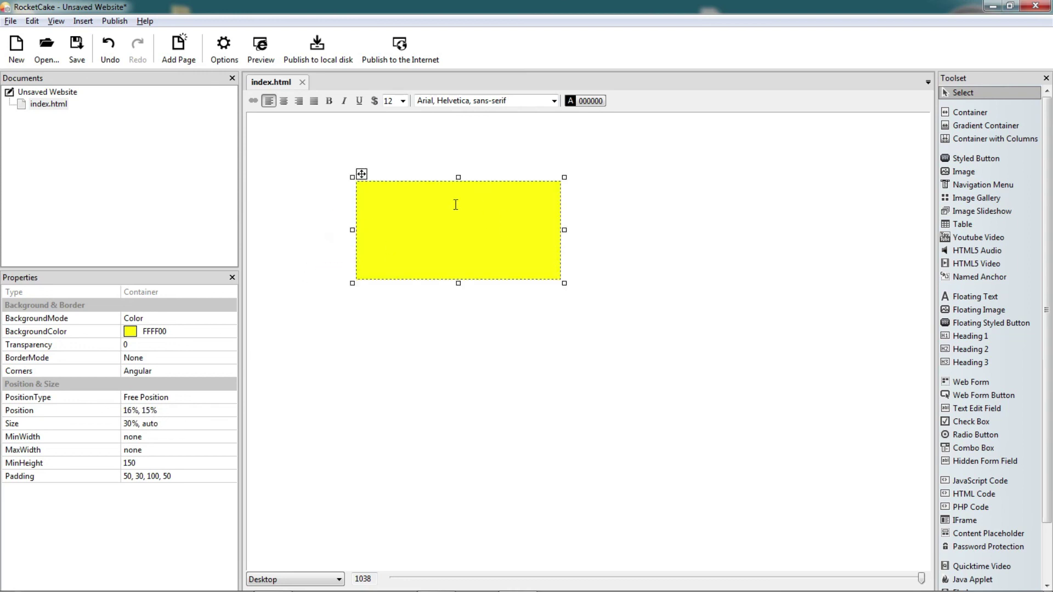
left_click_drag(361, 174, 375, 192)
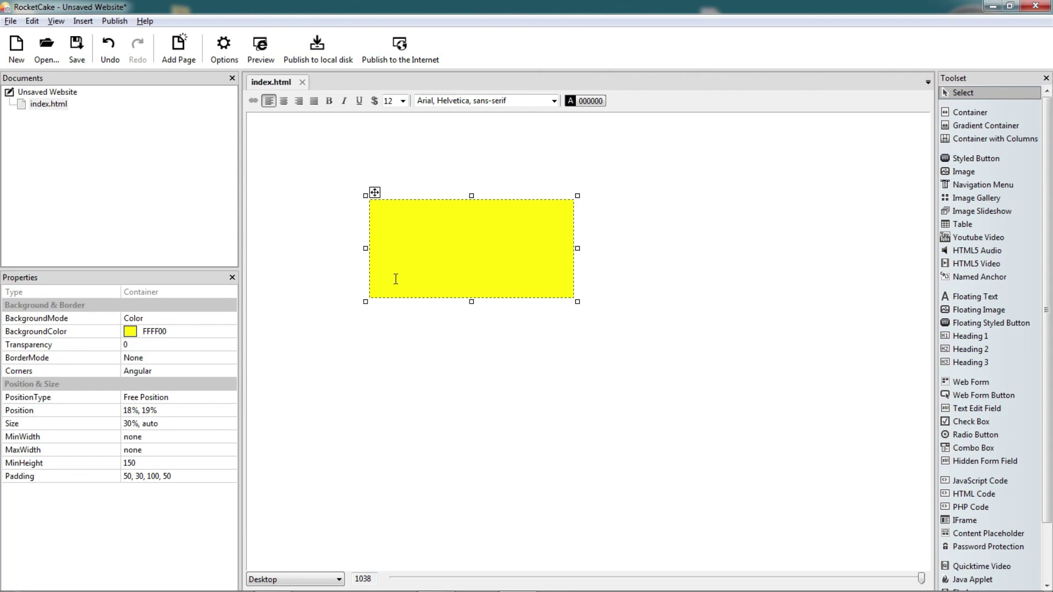
left_click(447, 242)
Set the container's horizontal position to 100 pixels instead of a percentage
left_click(139, 416)
key("BackSpace")
key("BackSpace")
key("BackSpace")
key("BackSpace")
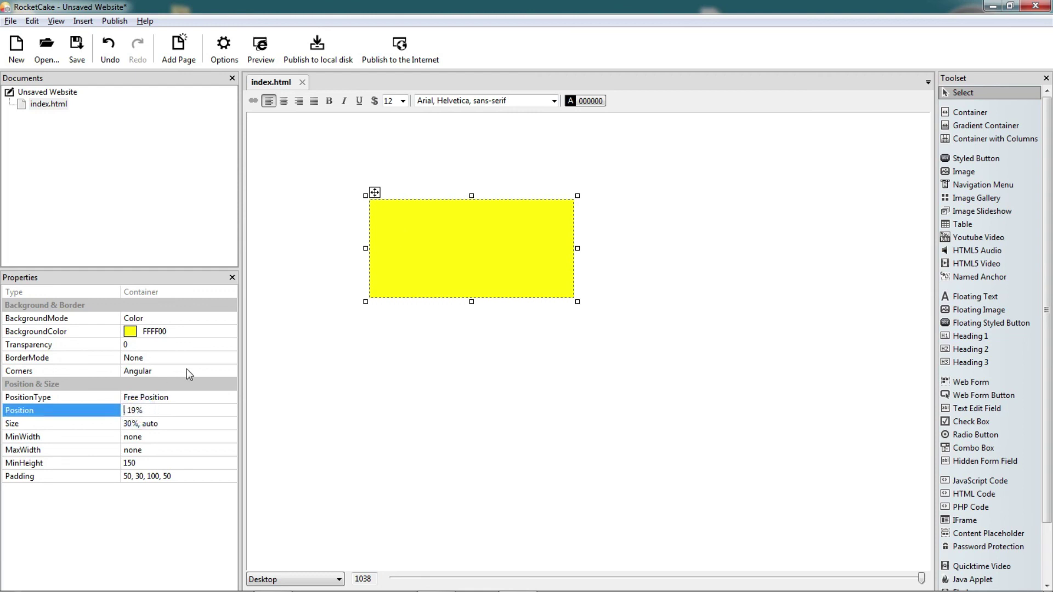
type("100")
key("Return")
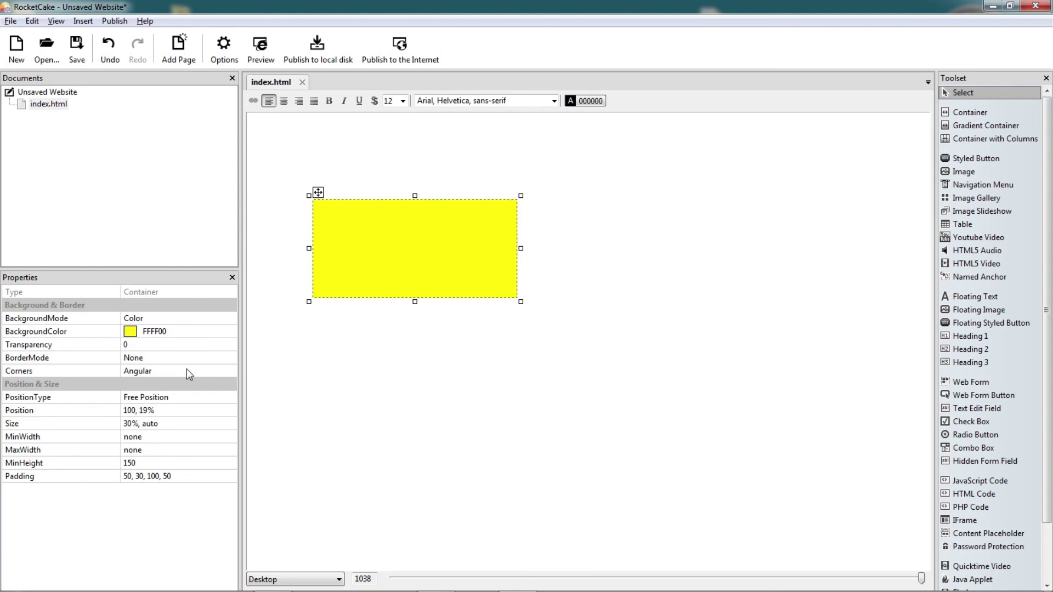
Set the container's vertical position to 200 pixels instead of a percentage
left_click(155, 412)
key("Left")
key("Left")
key("Left")
type("200")
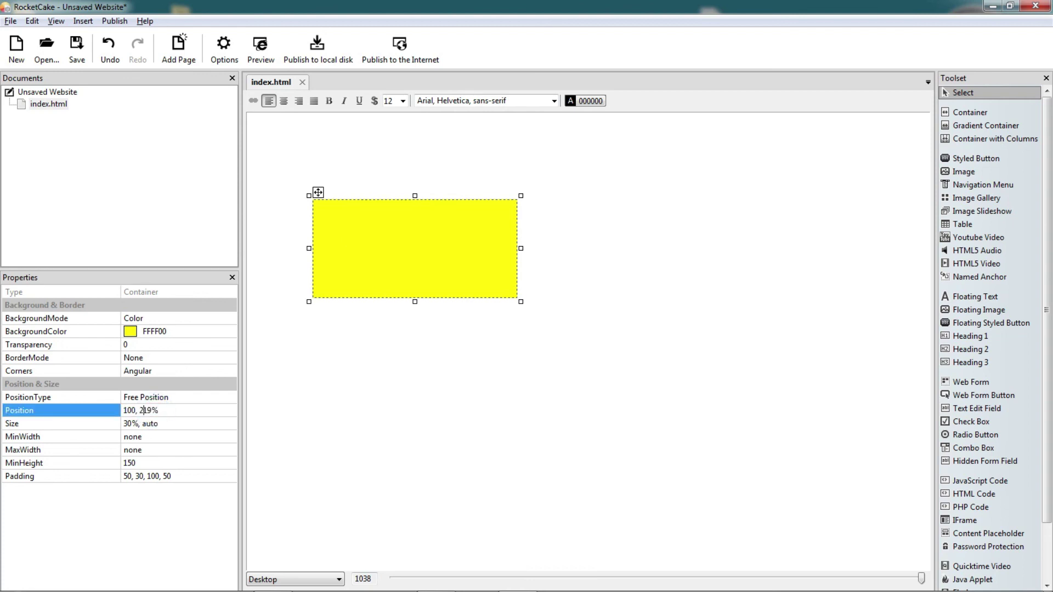
key("Delete")
key("Delete")
key("Delete")
key("Return")
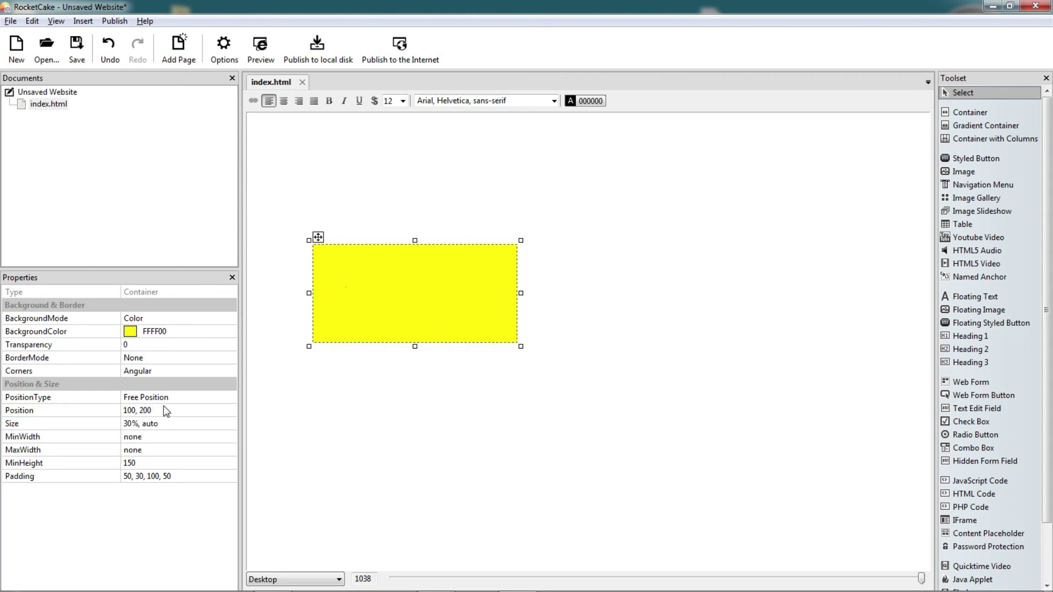
Move the container to about 189, 191 and set its horizontal position to 30%
left_click_drag(318, 237, 376, 231)
left_click(138, 410)
double_click(130, 410)
key("Right")
key("Left")
key("Left")
key("Left")
key("Left")
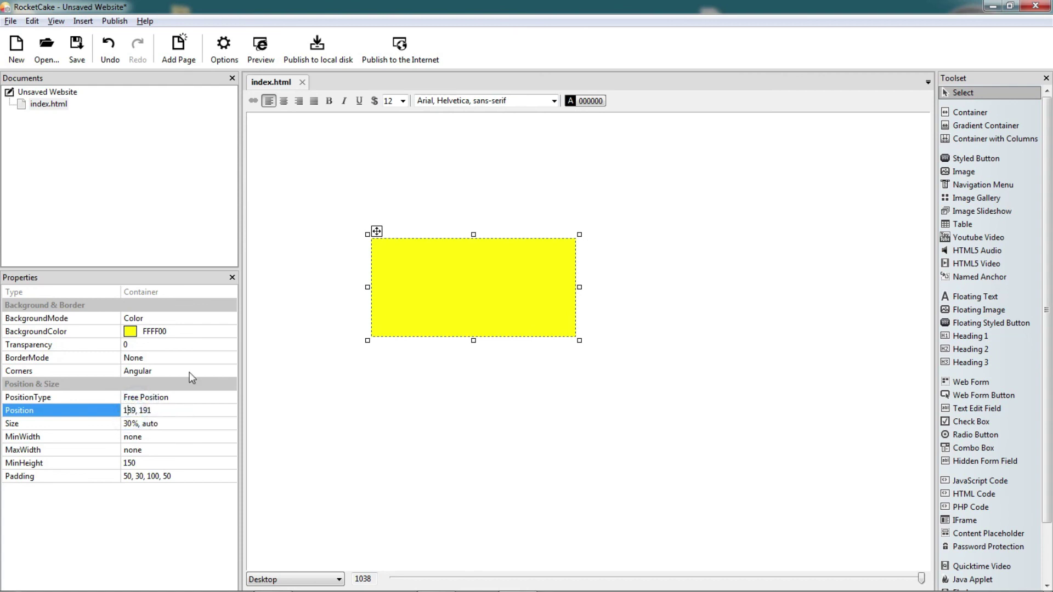
type("30")
key("shift+Right")
key("shift+Right")
key("shift+Right")
type("%")
key("Return")
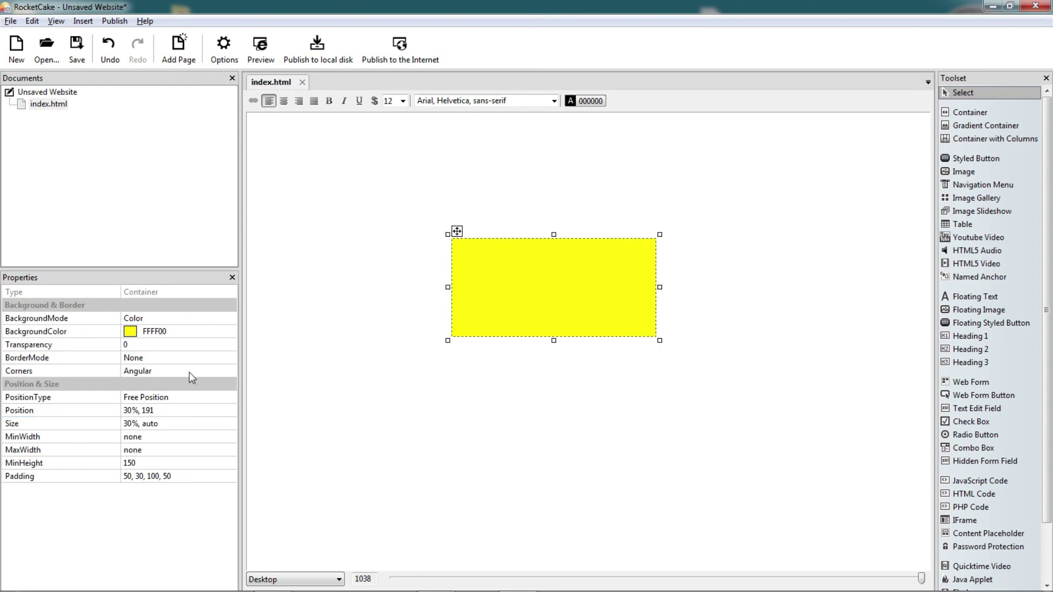
Move the container freely across the page, ending at about 17%, 180
left_click_drag(457, 231, 368, 240)
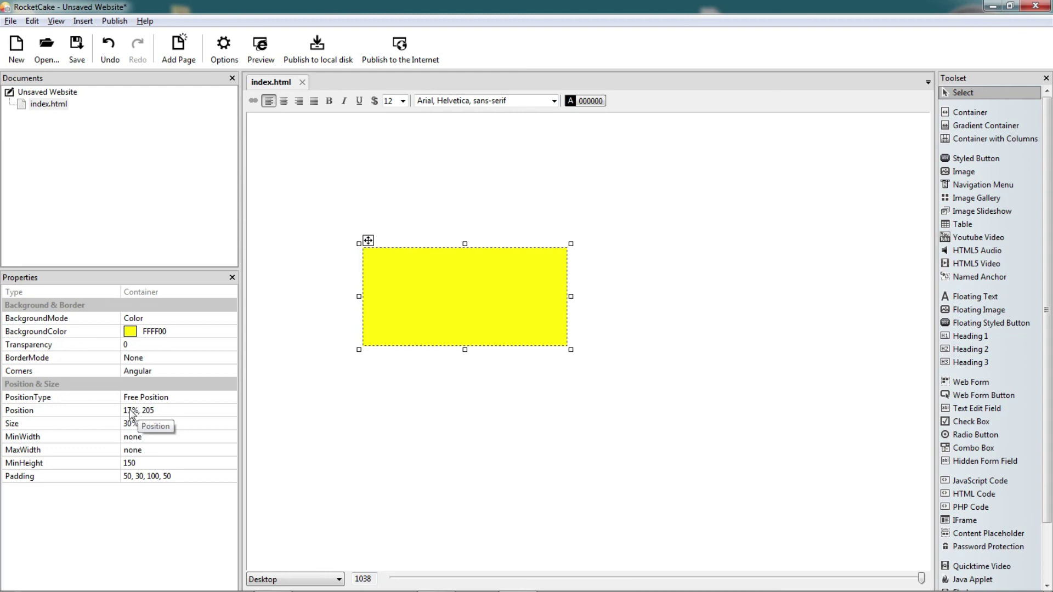
mouse_move(368, 240)
left_mouse_down()
mouse_move(412, 192)
mouse_move(408, 179)
mouse_move(368, 224)
left_mouse_up()
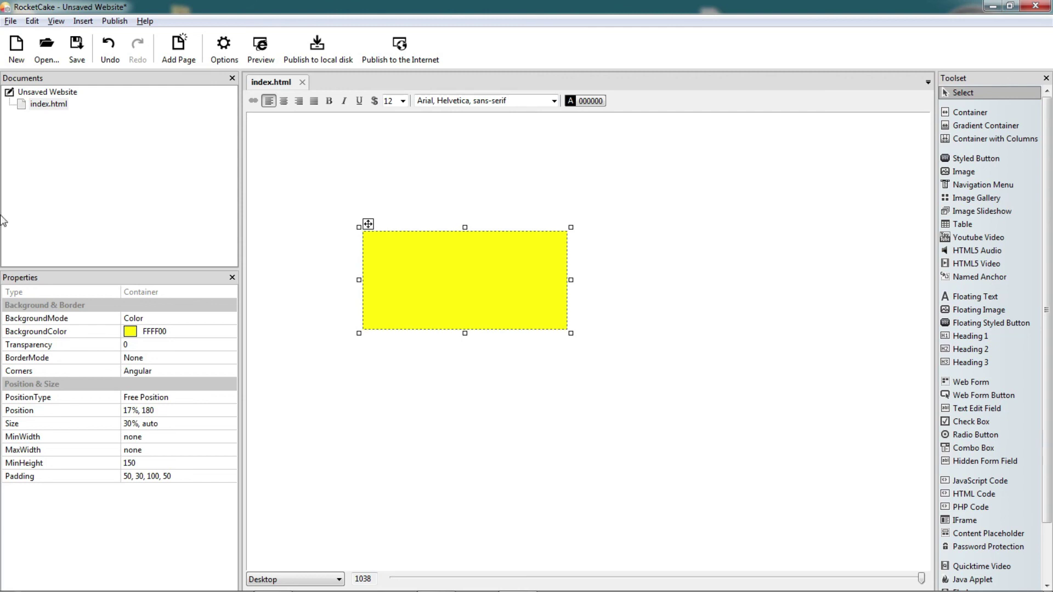
Set the container's position type back to Normal
left_click(214, 397)
left_click(229, 397)
left_click(210, 423)
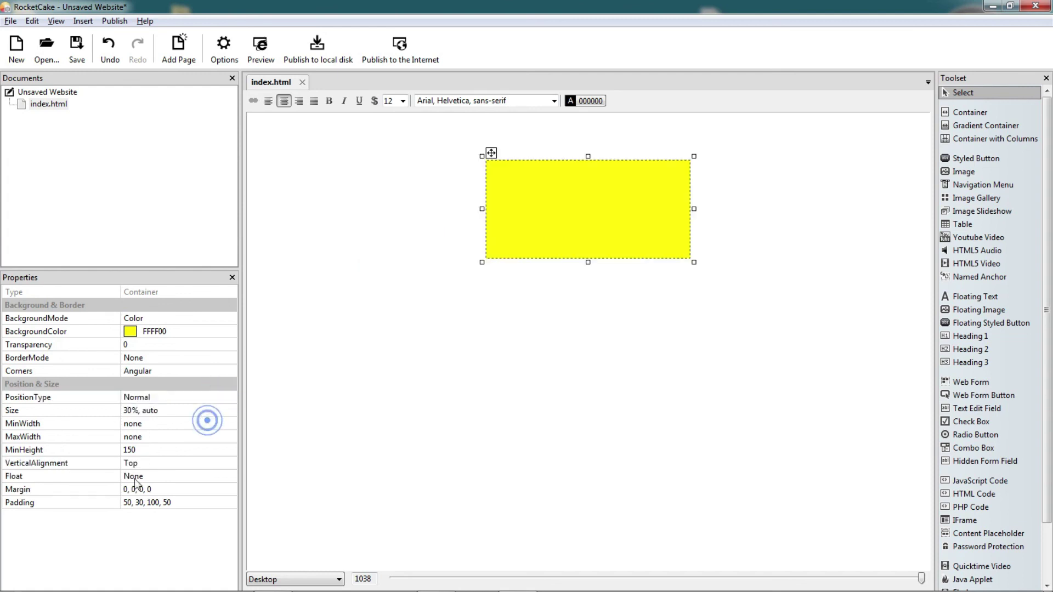